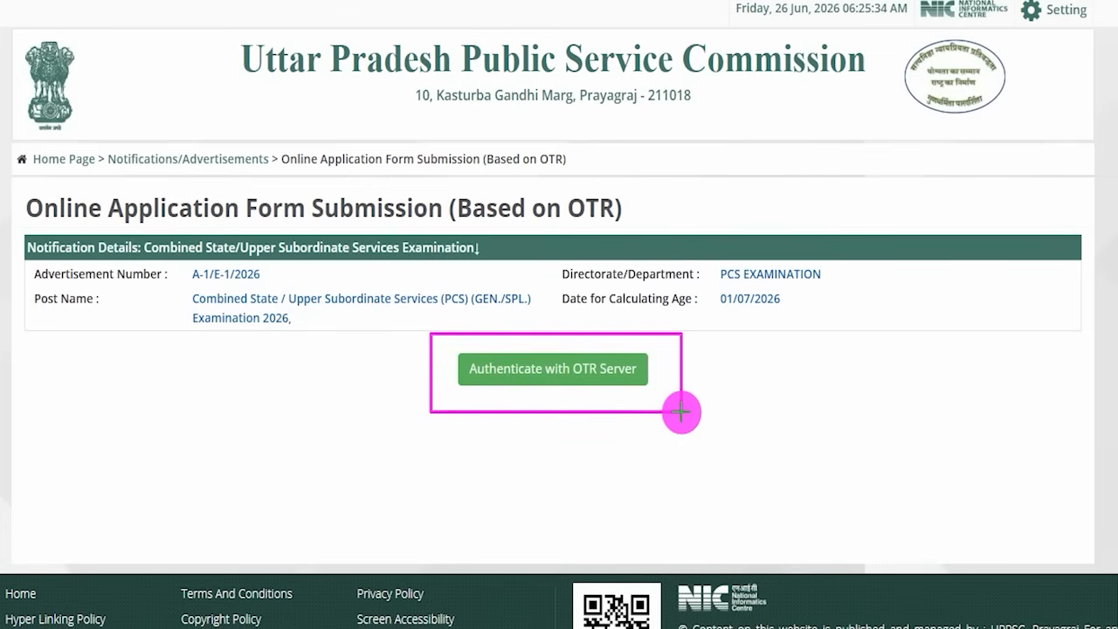
Start authentication with the OTR server and submit Yes for having completed the OTR registration.
key("Escape")
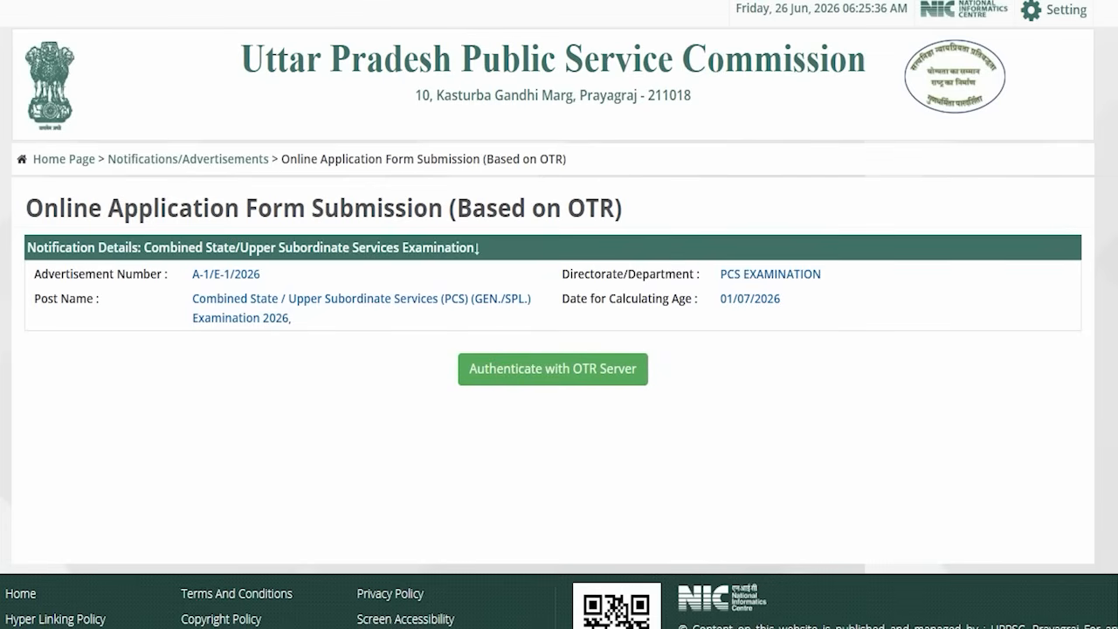
left_click(538, 374)
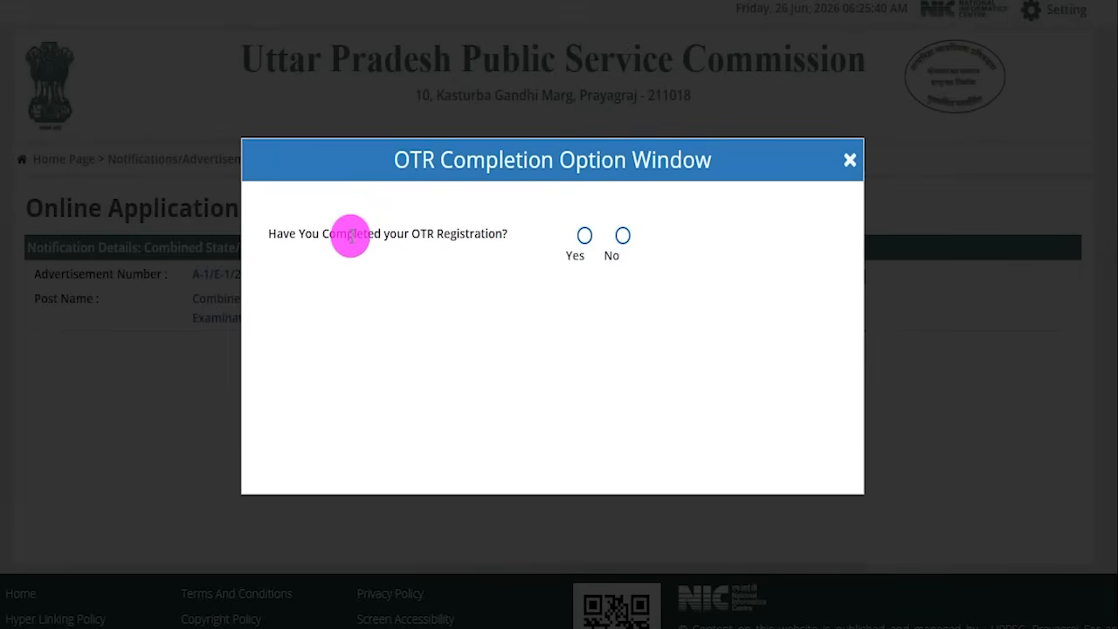
left_click_drag(289, 234, 465, 234)
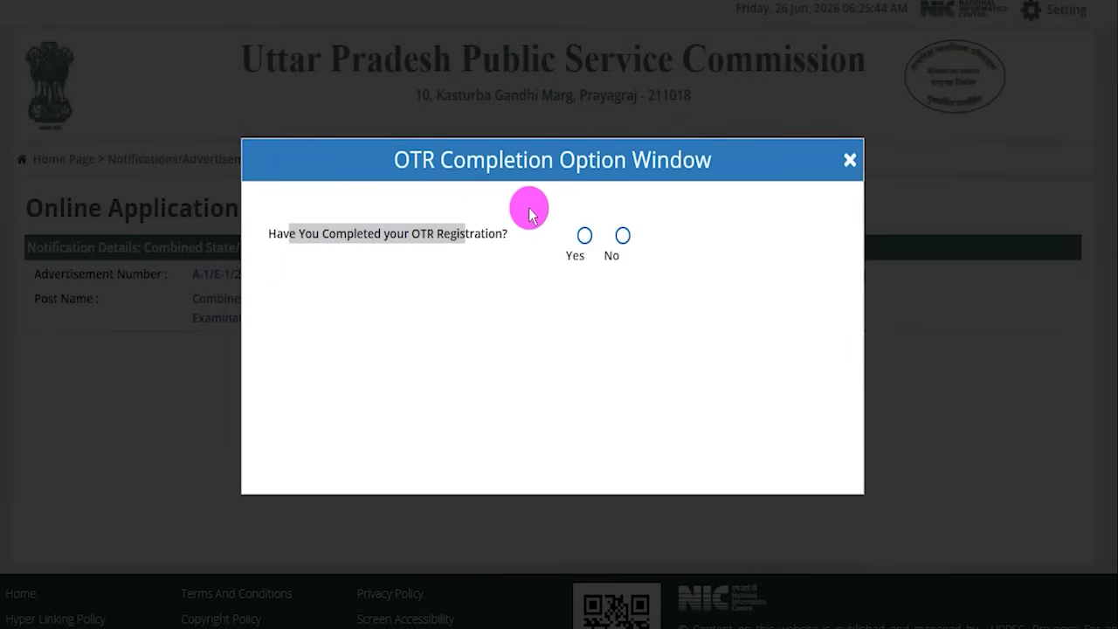
left_click(584, 234)
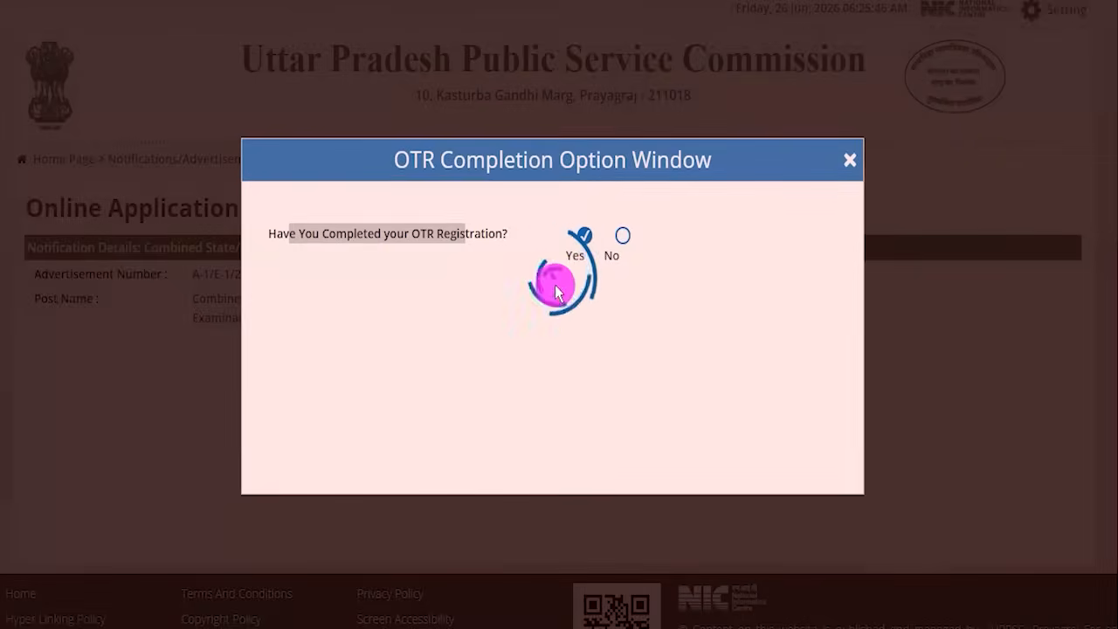
left_click(681, 240)
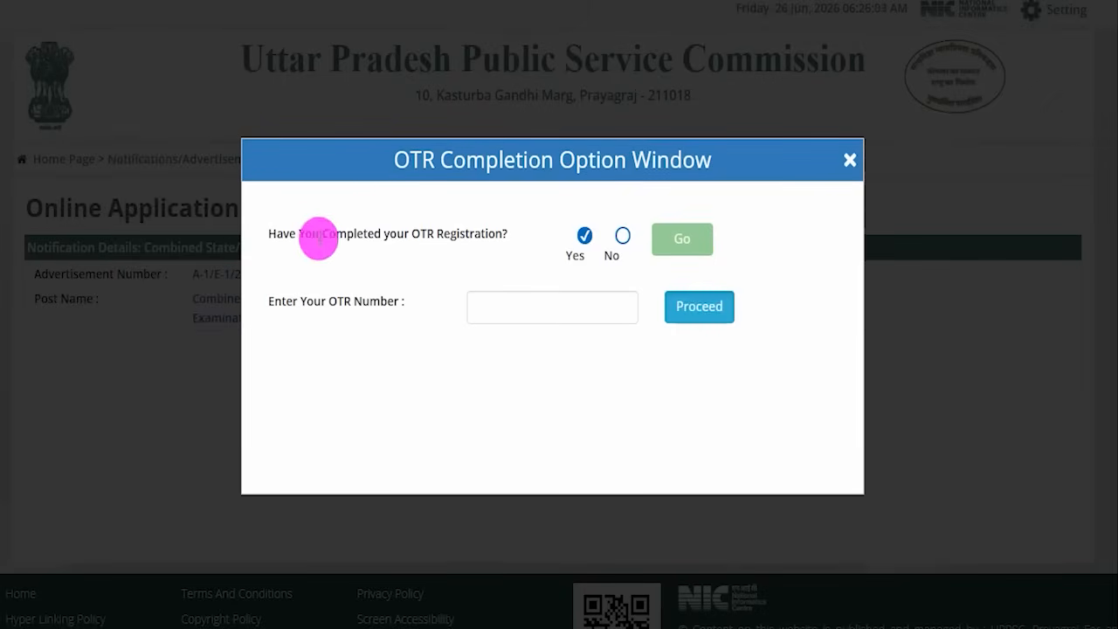
Change the OTR registration answer to No and open the page for getting an OTR number.
left_click_drag(299, 234, 450, 234)
left_click(623, 236)
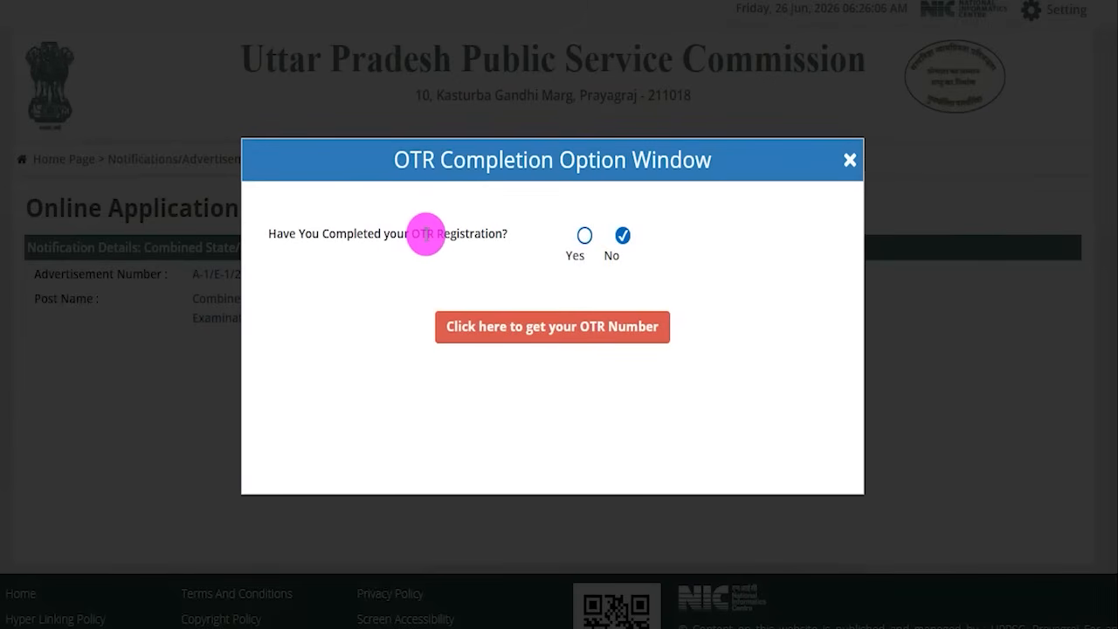
mouse_move(414, 289)
left_mouse_down()
mouse_move(655, 332)
mouse_move(732, 373)
left_mouse_up()
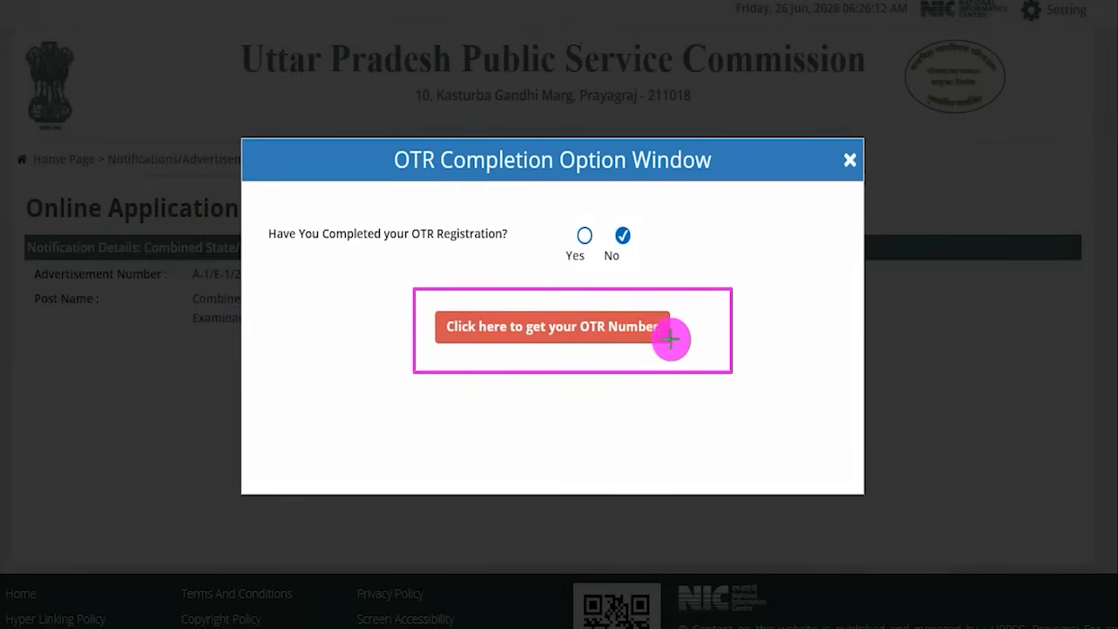
left_click(547, 332)
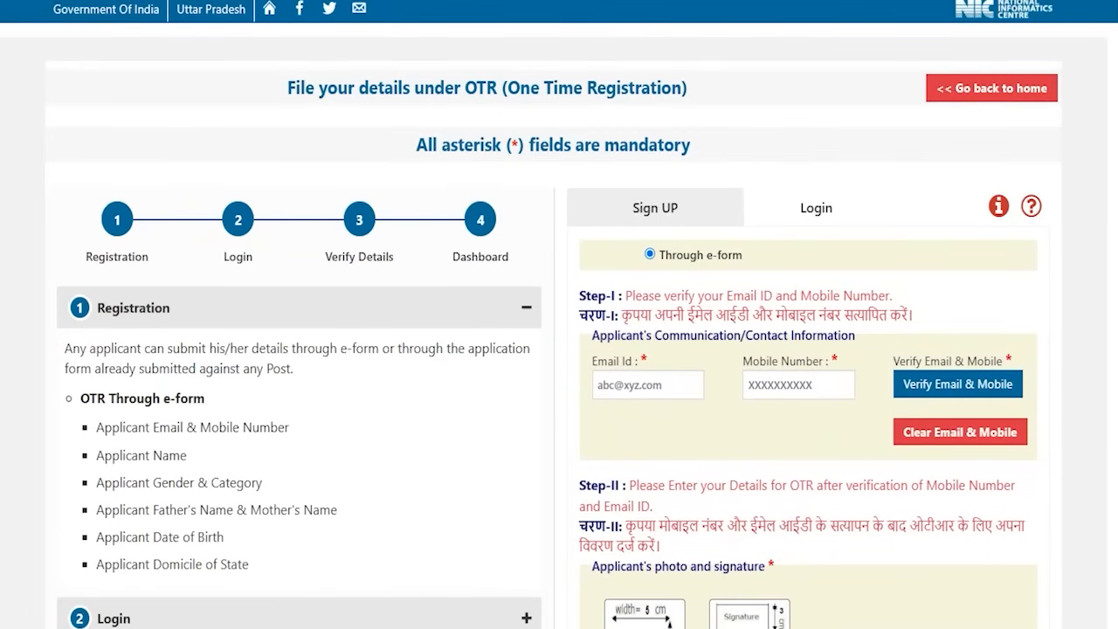
Submit the applicant's email ID and mobile number for verification.
left_click_drag(650, 387, 680, 343)
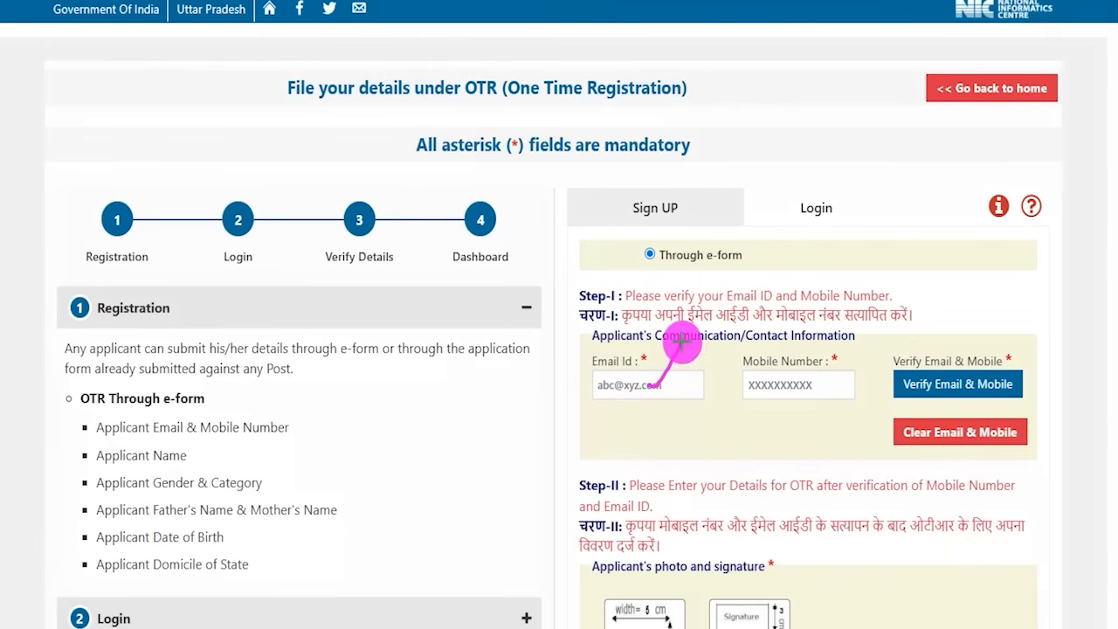
left_click_drag(793, 386, 822, 353)
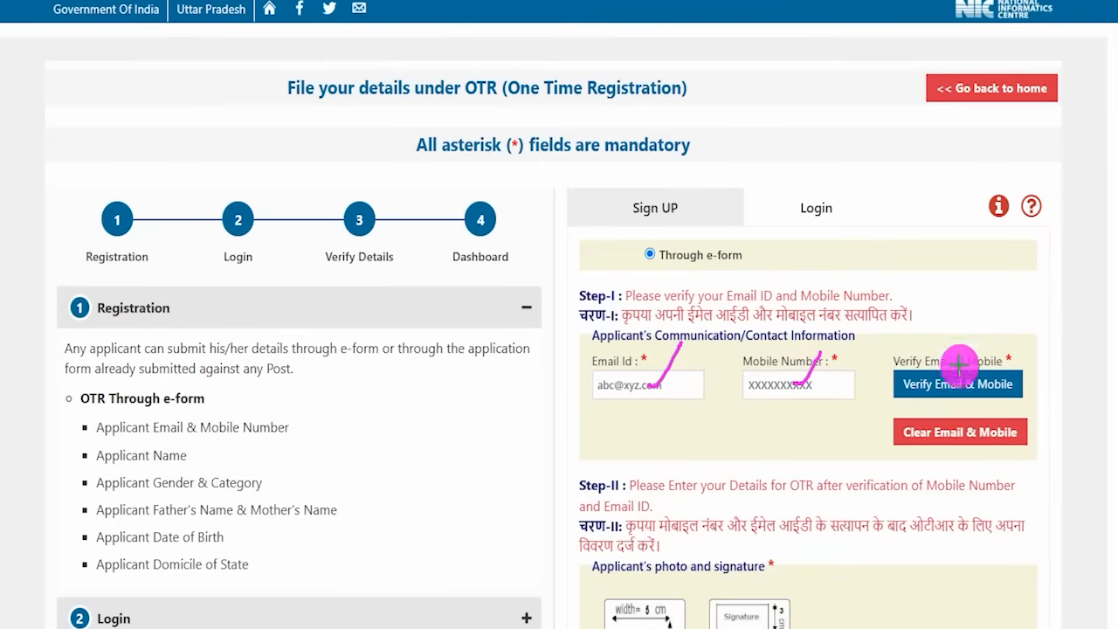
left_click_drag(1079, 200, 1015, 370)
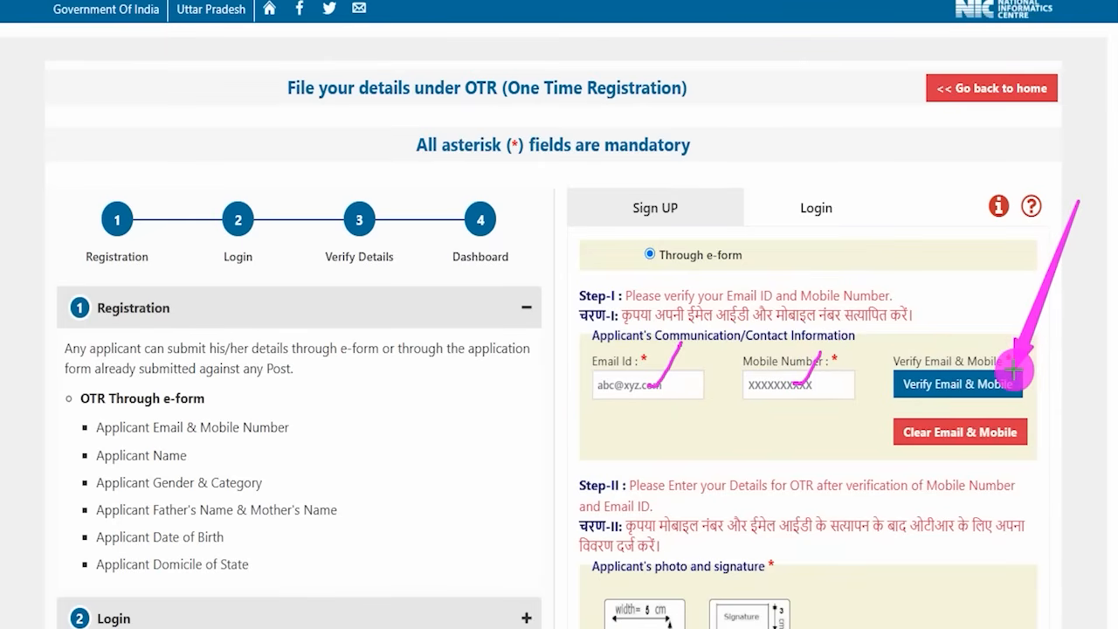
left_click(1015, 370)
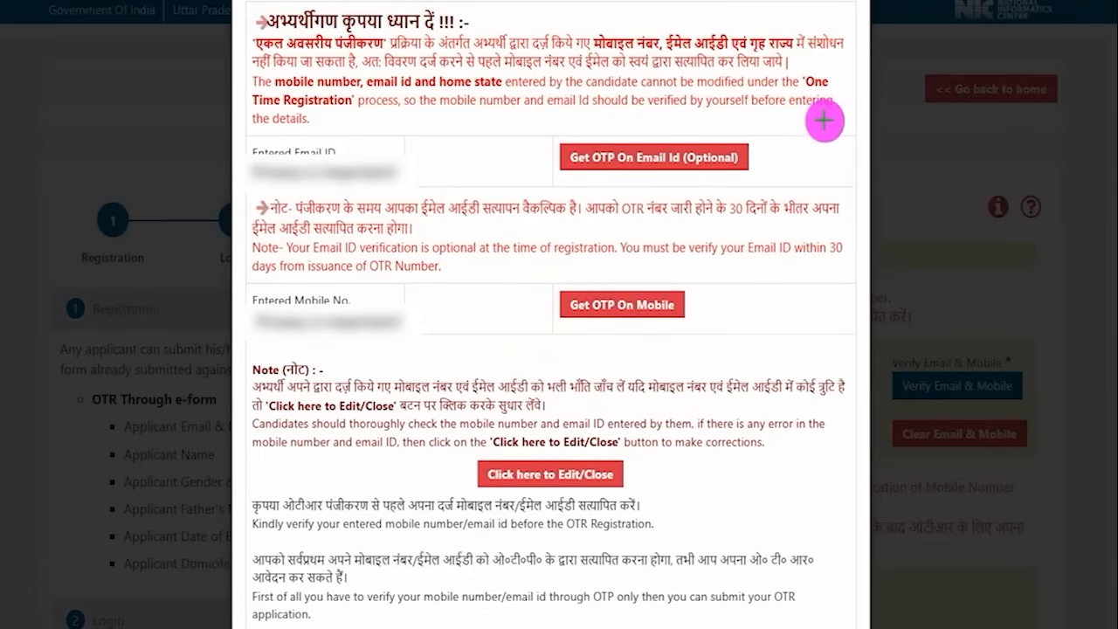
left_click_drag(847, 76, 749, 148)
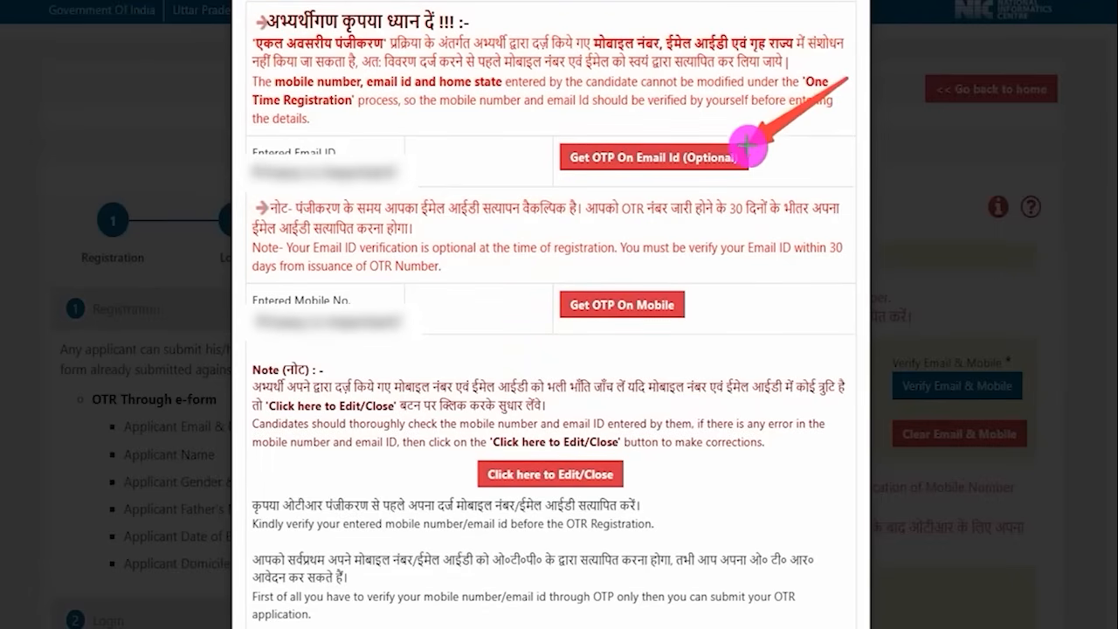
left_click_drag(804, 221, 685, 294)
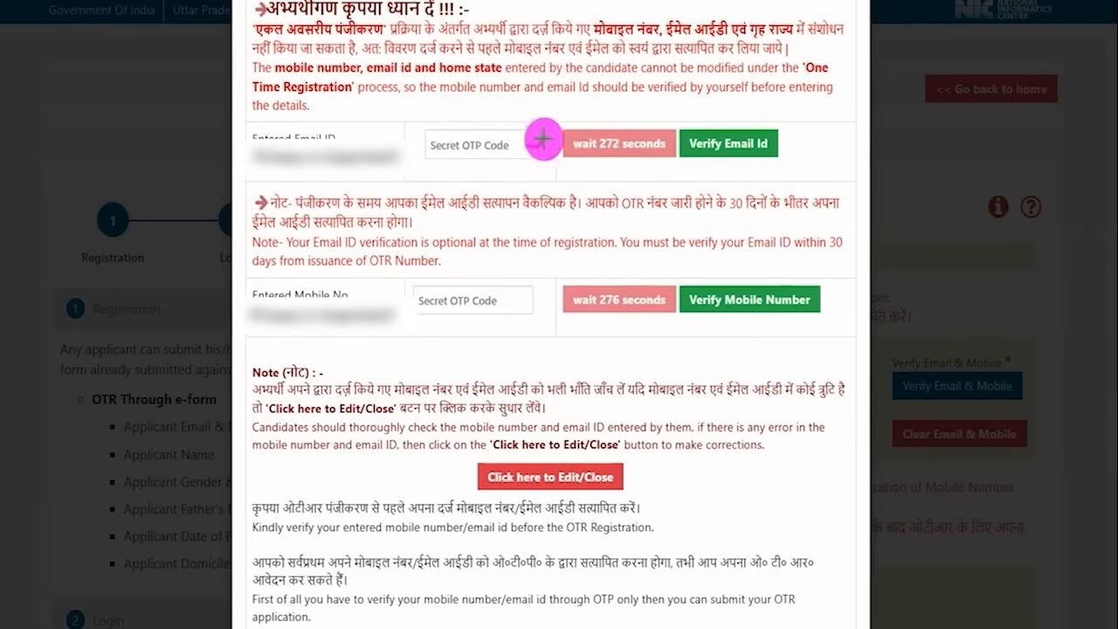
left_click_drag(527, 147, 568, 109)
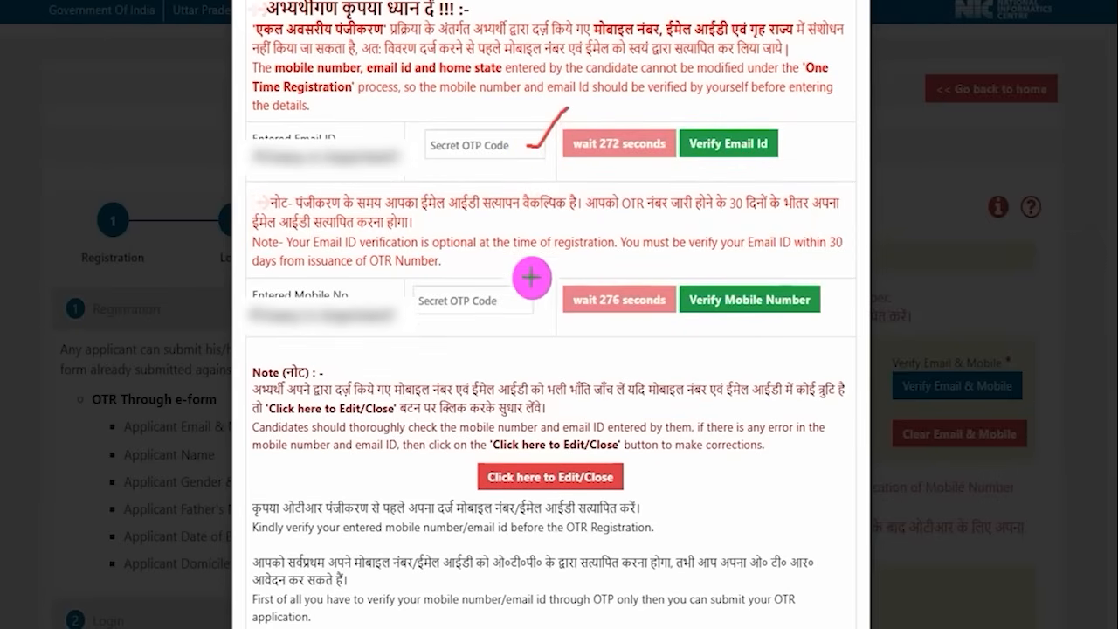
left_click_drag(523, 300, 560, 273)
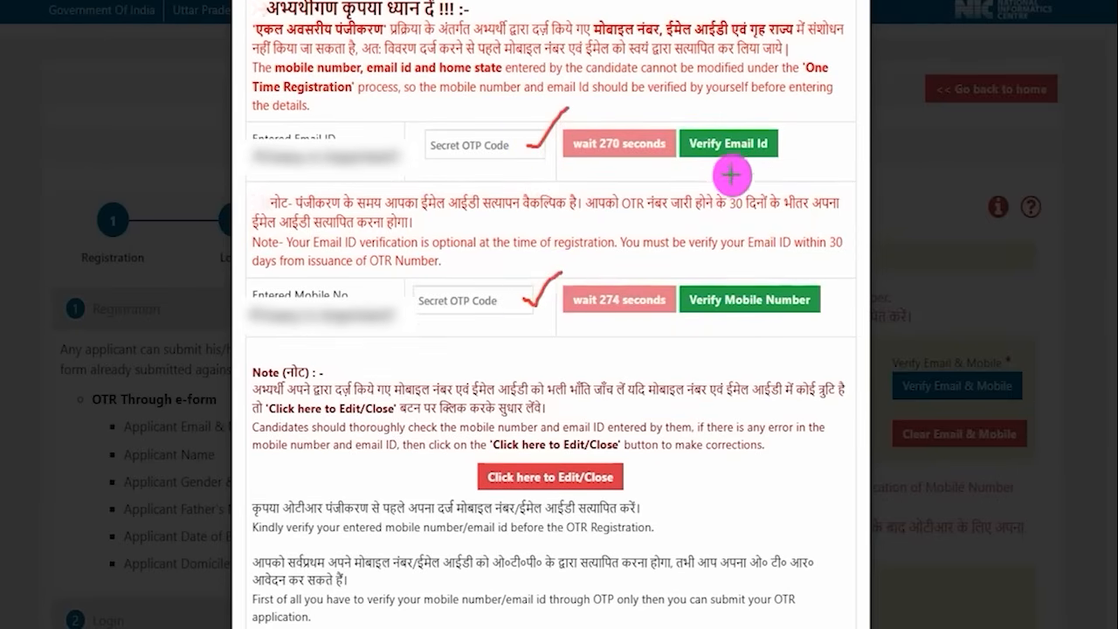
left_click_drag(769, 153, 831, 112)
left_click_drag(811, 306, 846, 249)
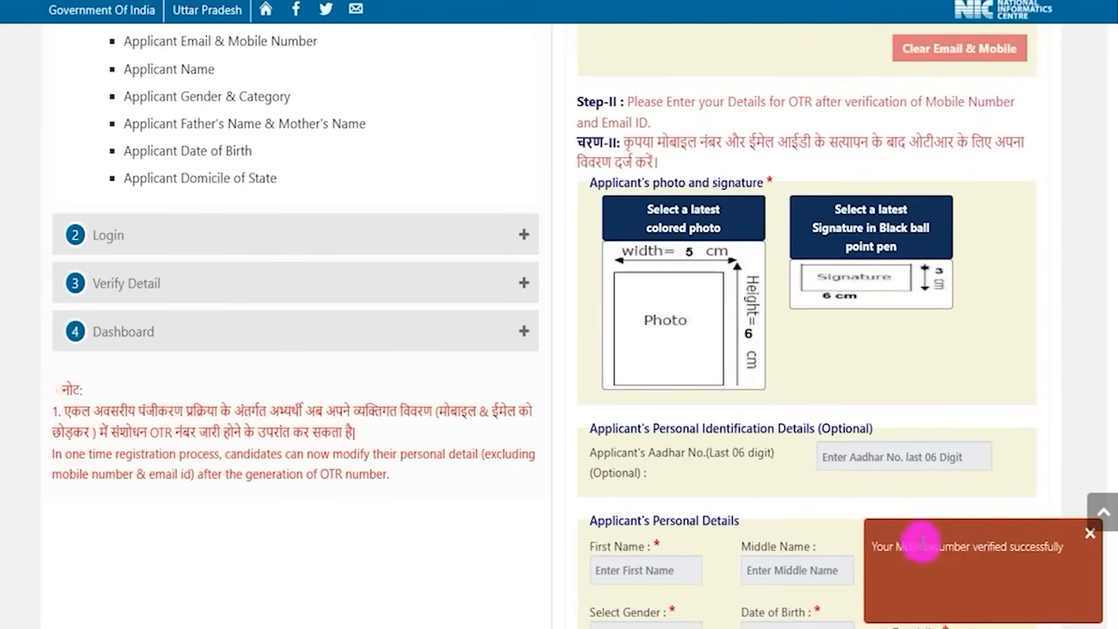
Dismiss the notification about the mobile number verification.
left_click_drag(872, 546, 1010, 545)
left_click(1090, 533)
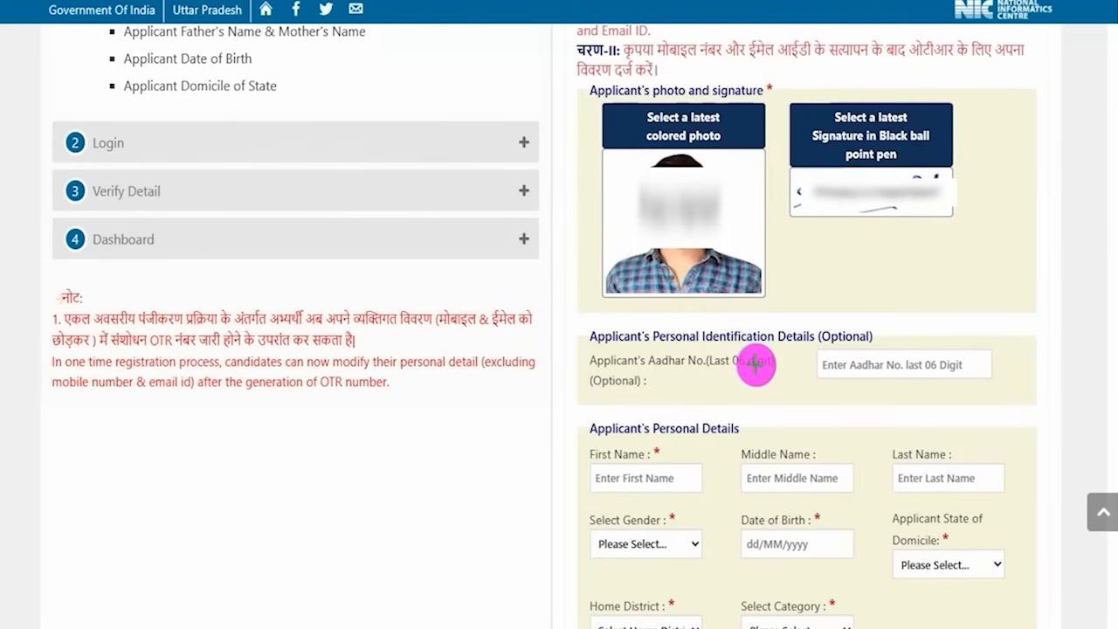
left_click_drag(684, 370, 741, 369)
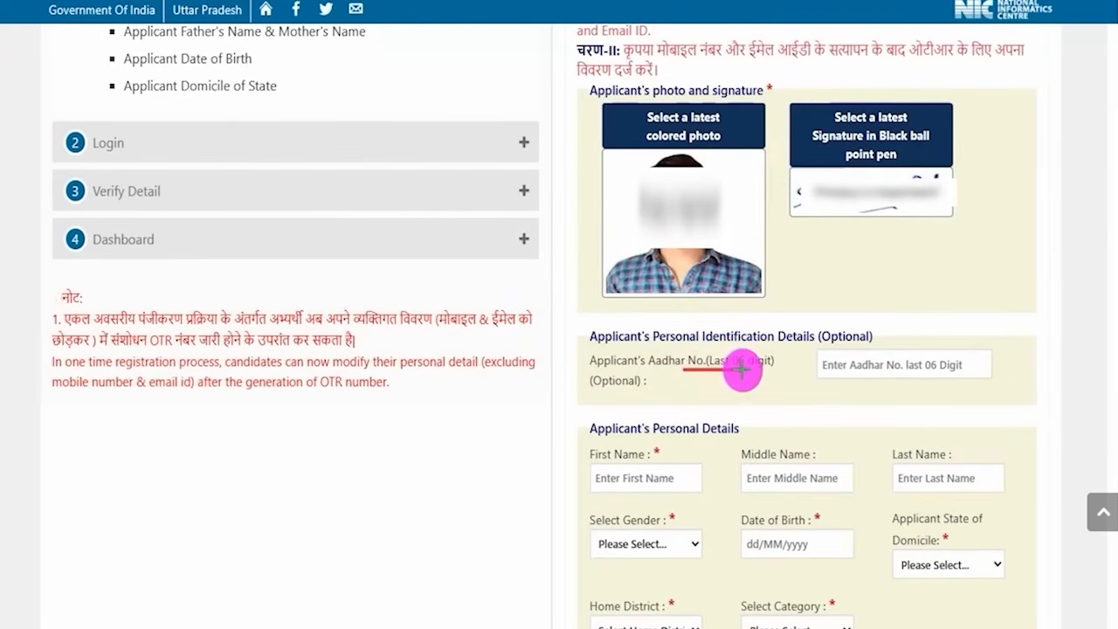
left_click_drag(904, 364, 976, 315)
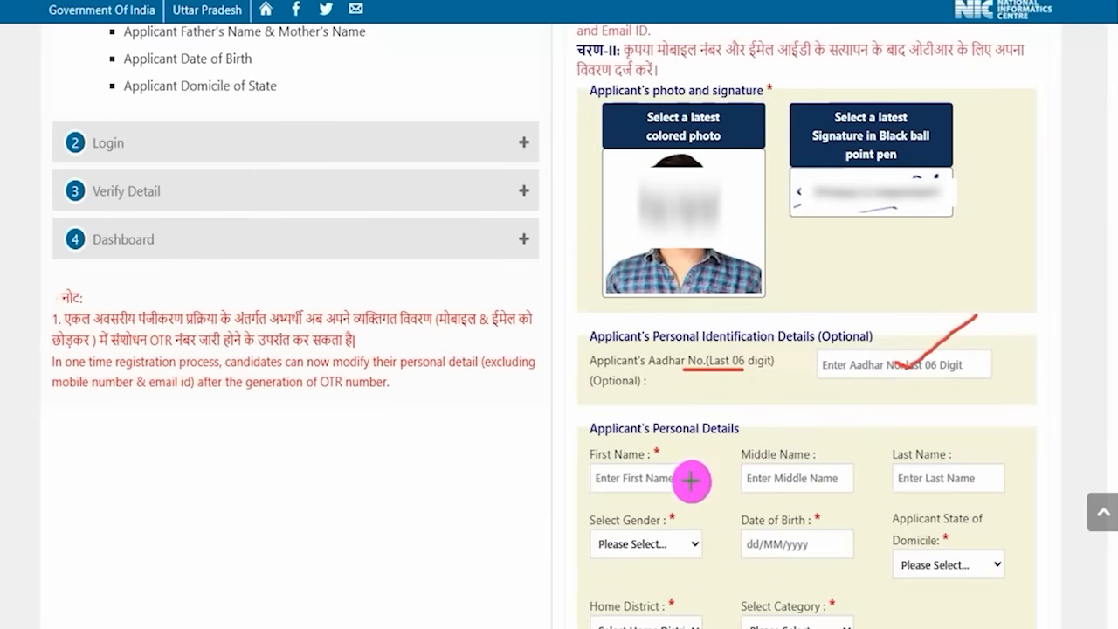
left_click_drag(689, 478, 725, 459)
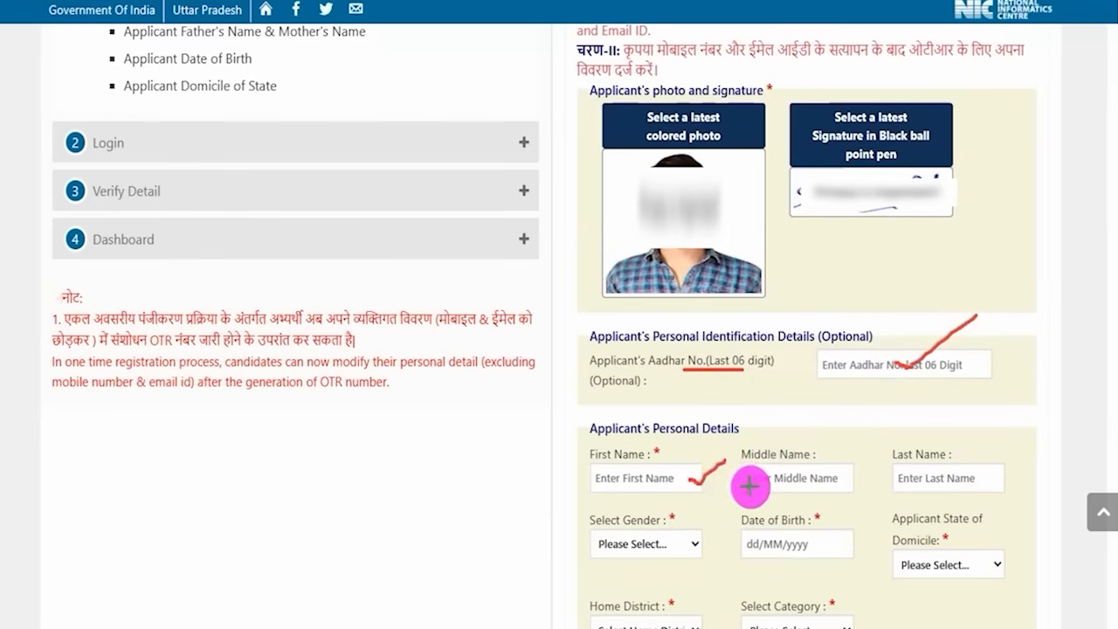
left_click_drag(834, 474, 874, 456)
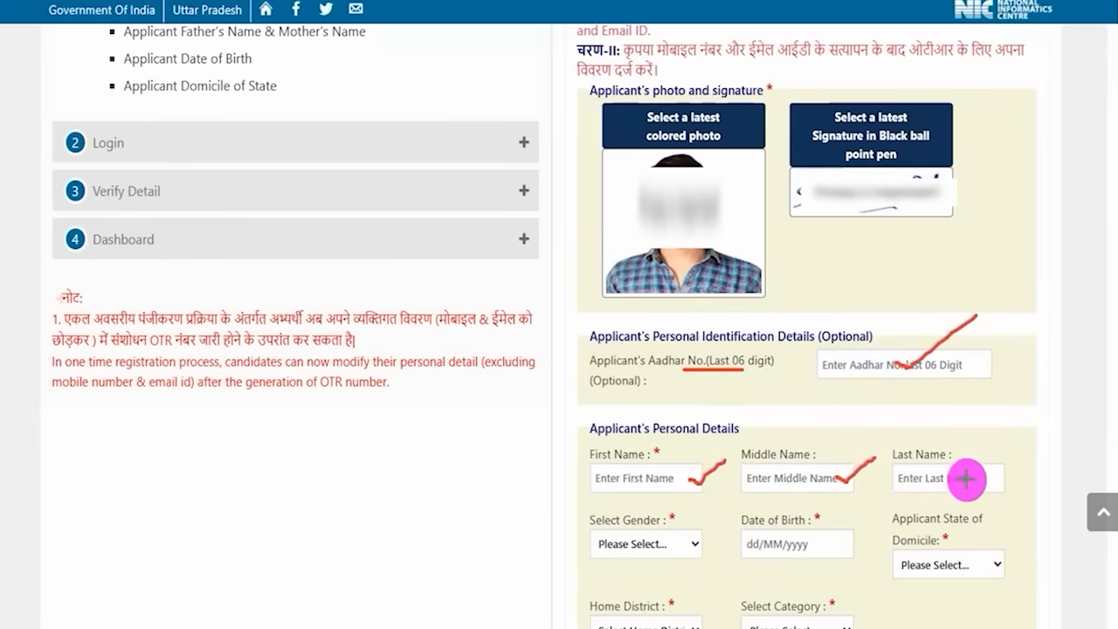
left_click_drag(973, 480, 1008, 448)
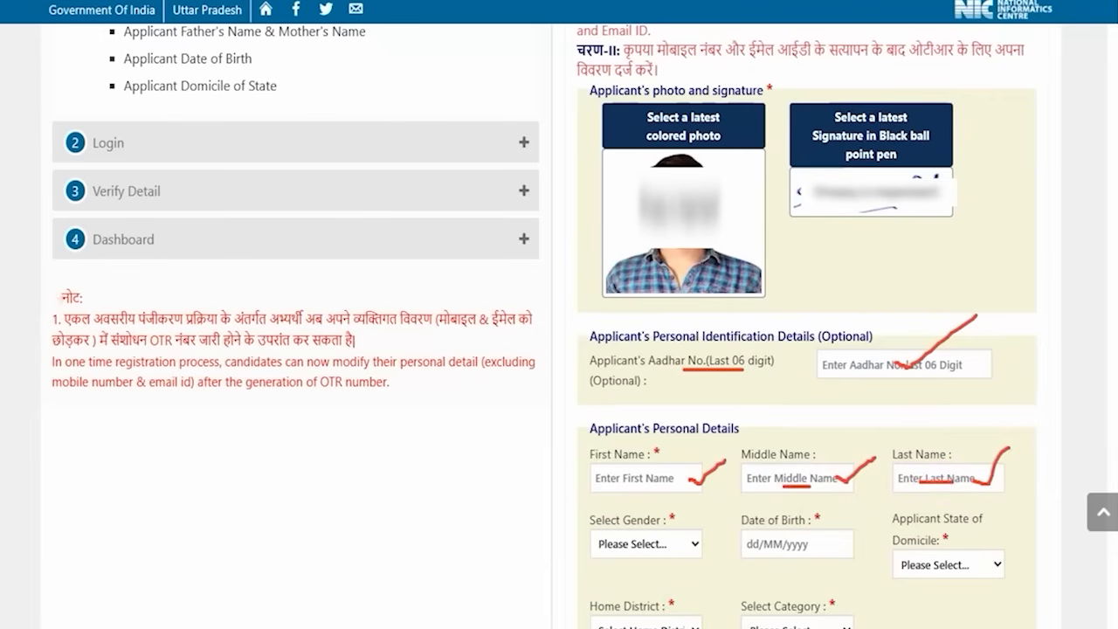
Look over the gender and date of birth fields, and set the applicant's state of domicile to UTTAR PRADESH.
left_click(662, 547)
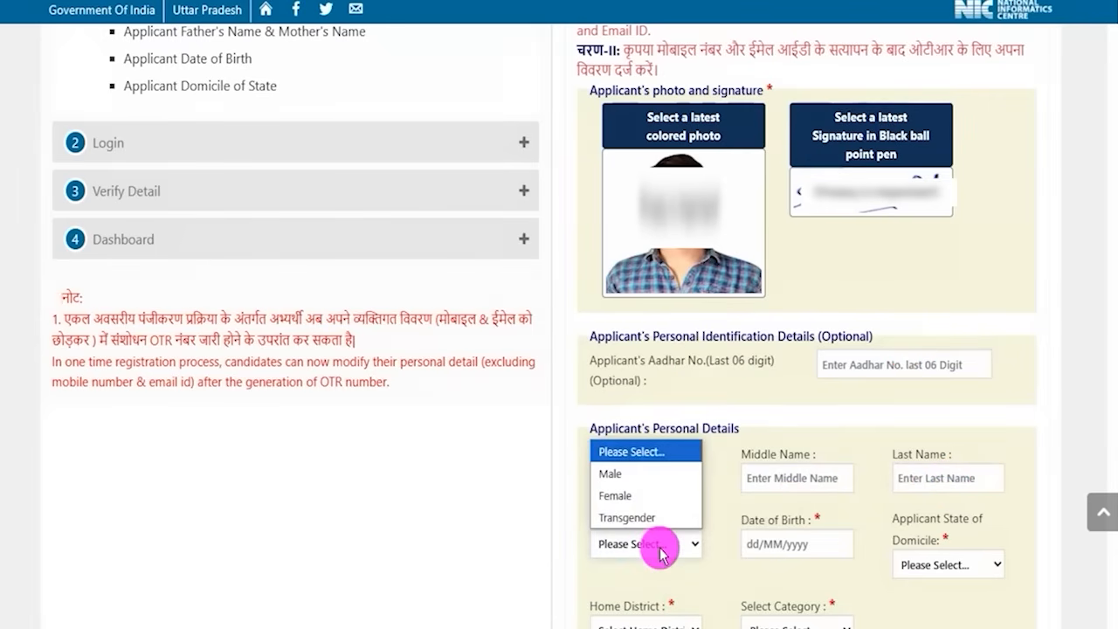
left_click(787, 544)
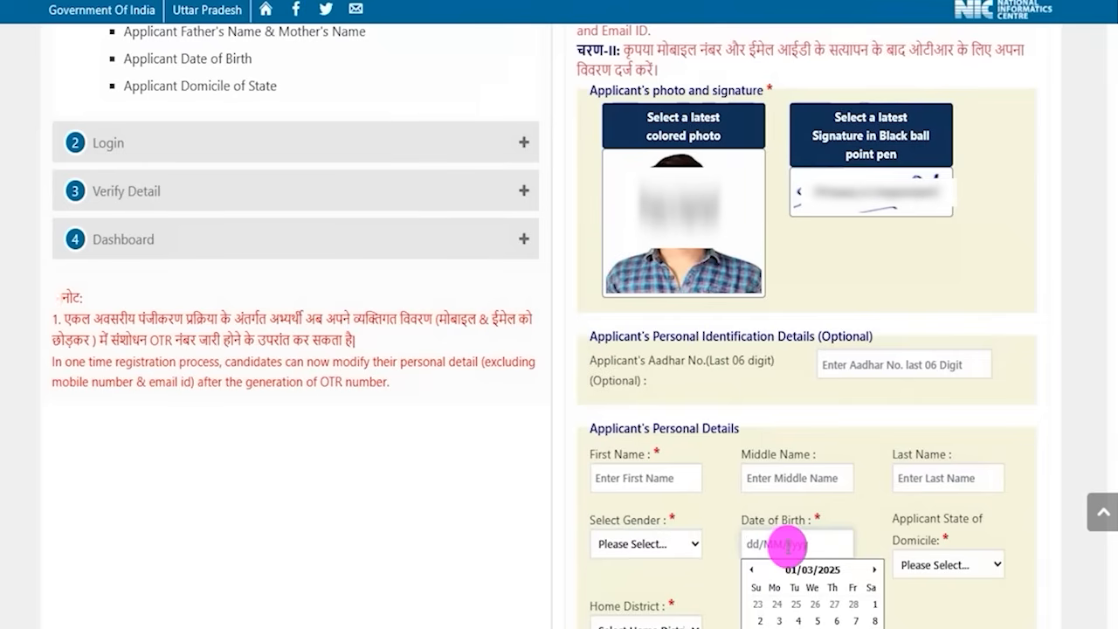
left_click(955, 569)
scroll(953, 389, "down", 6)
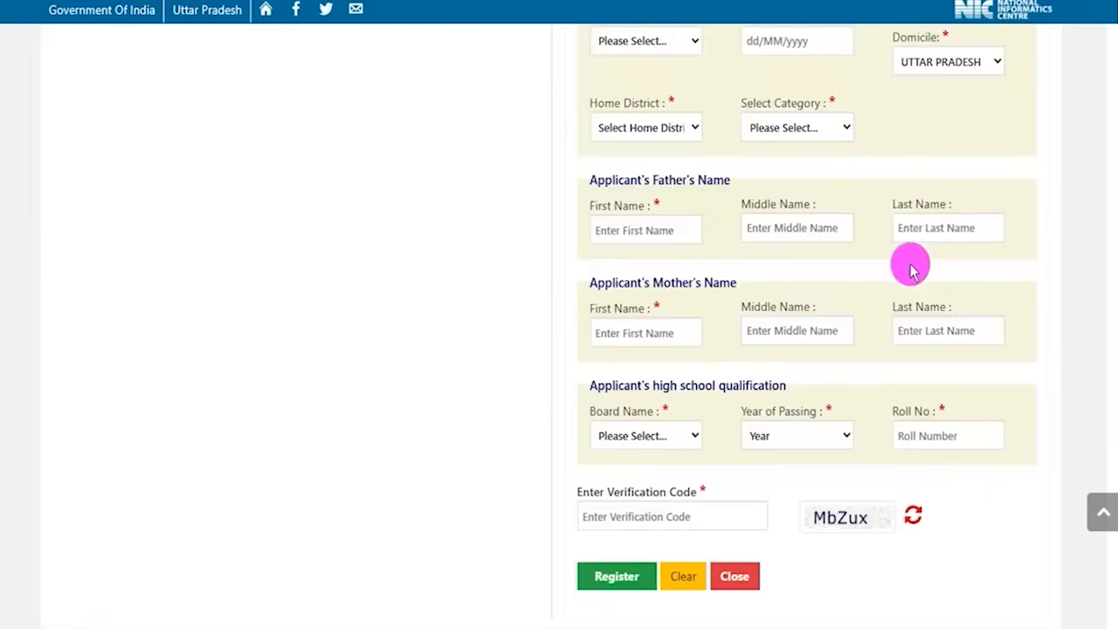
Examine the available home district and category options without choosing any.
left_click(654, 133)
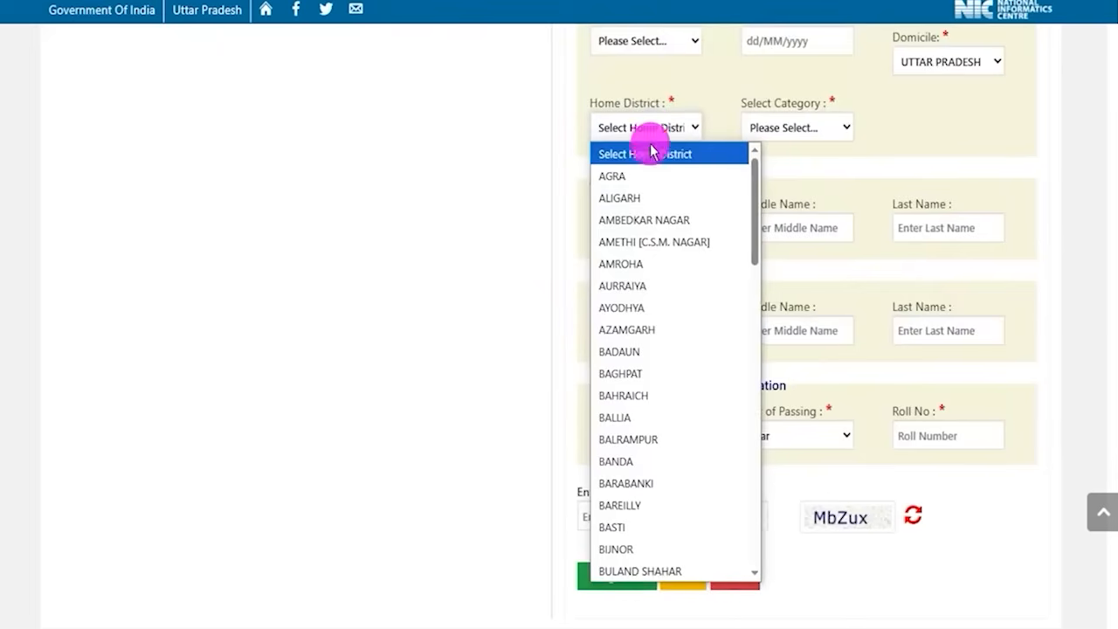
left_click(916, 133)
left_click(816, 133)
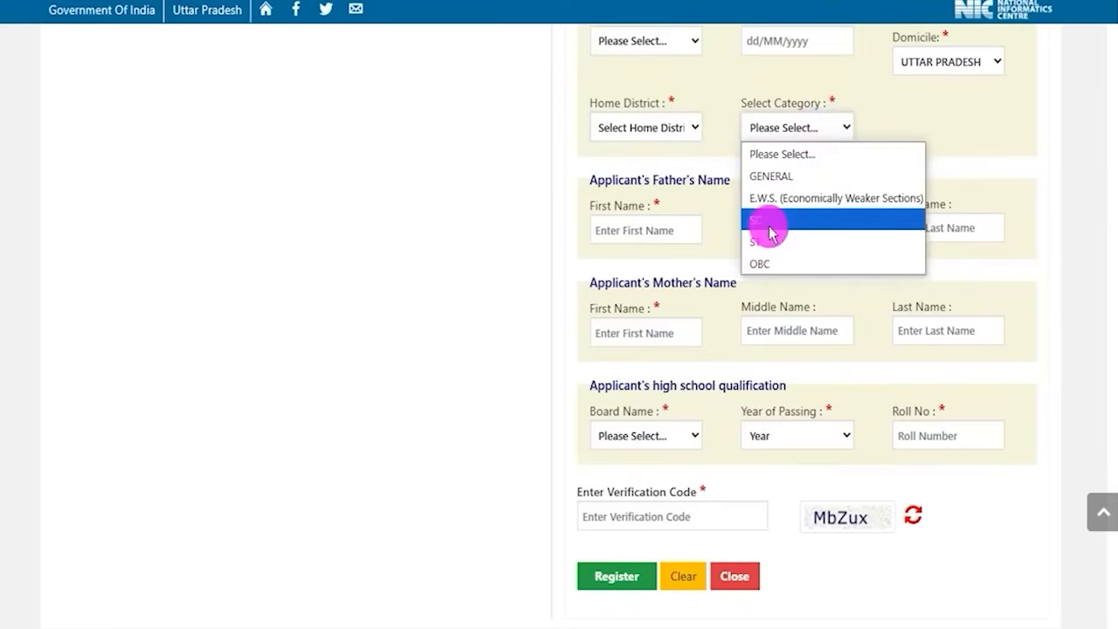
left_click(1051, 277)
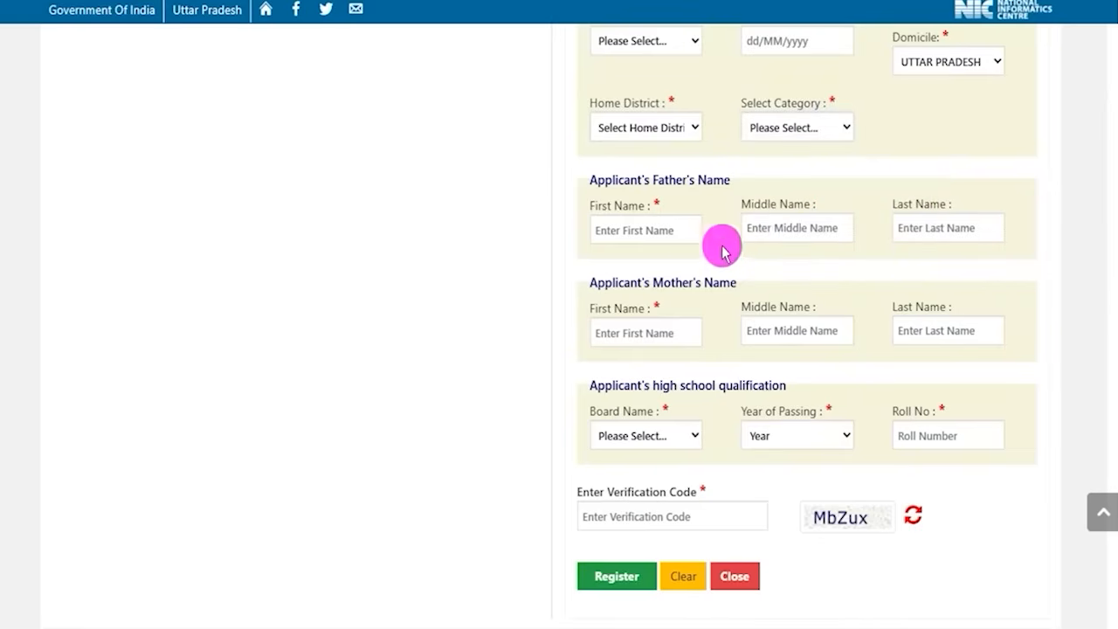
left_click(677, 231)
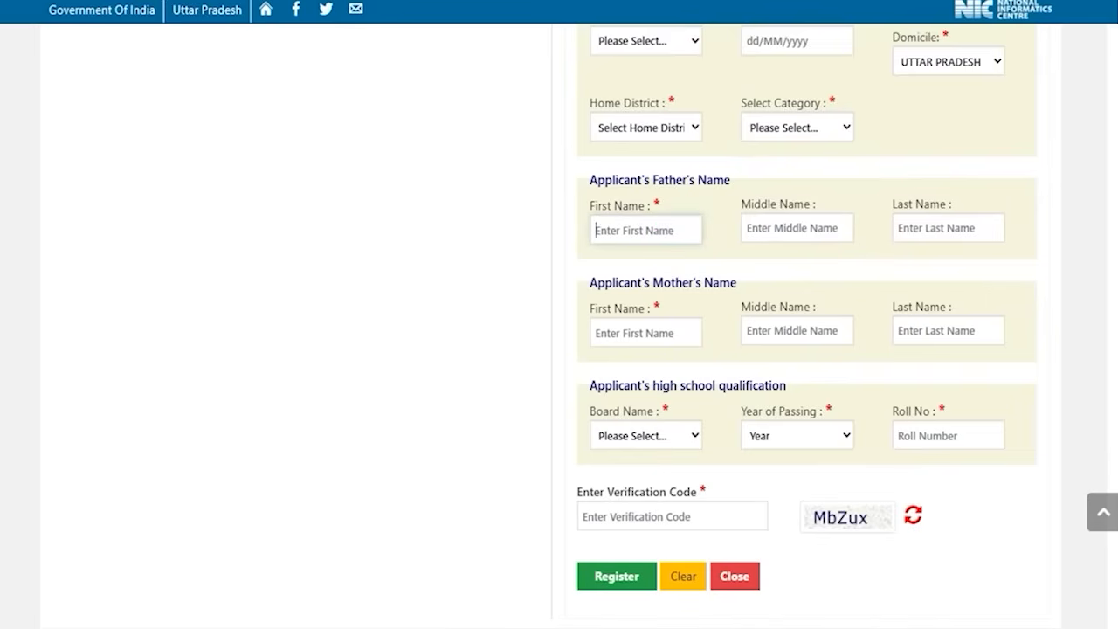
mouse_move(680, 237)
left_mouse_down()
mouse_move(691, 242)
mouse_move(706, 218)
left_mouse_up()
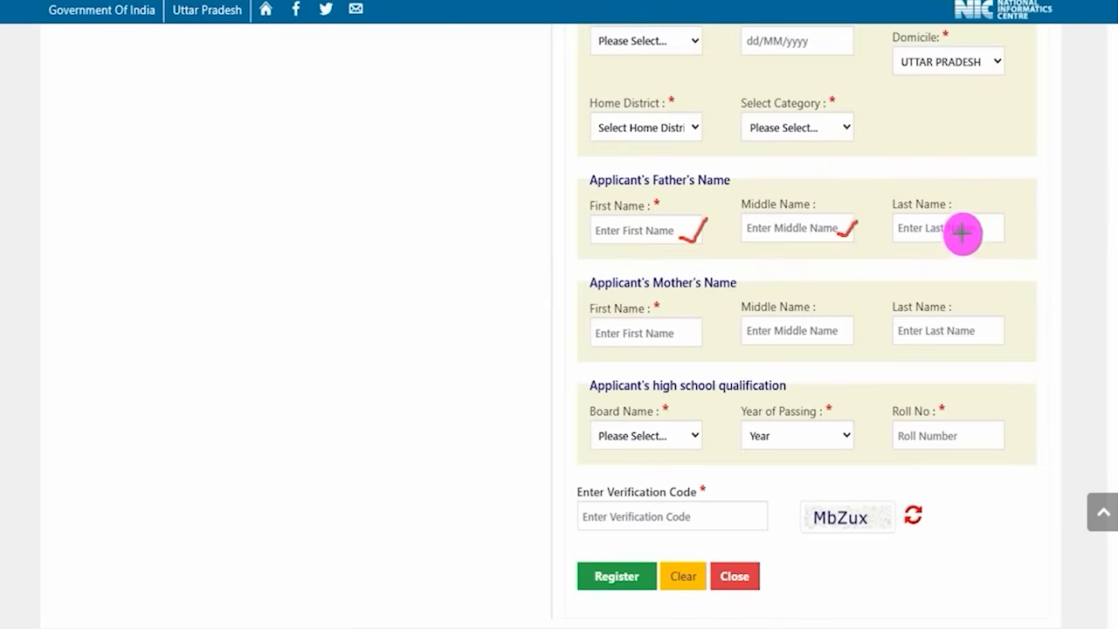
left_click_drag(984, 233, 1011, 208)
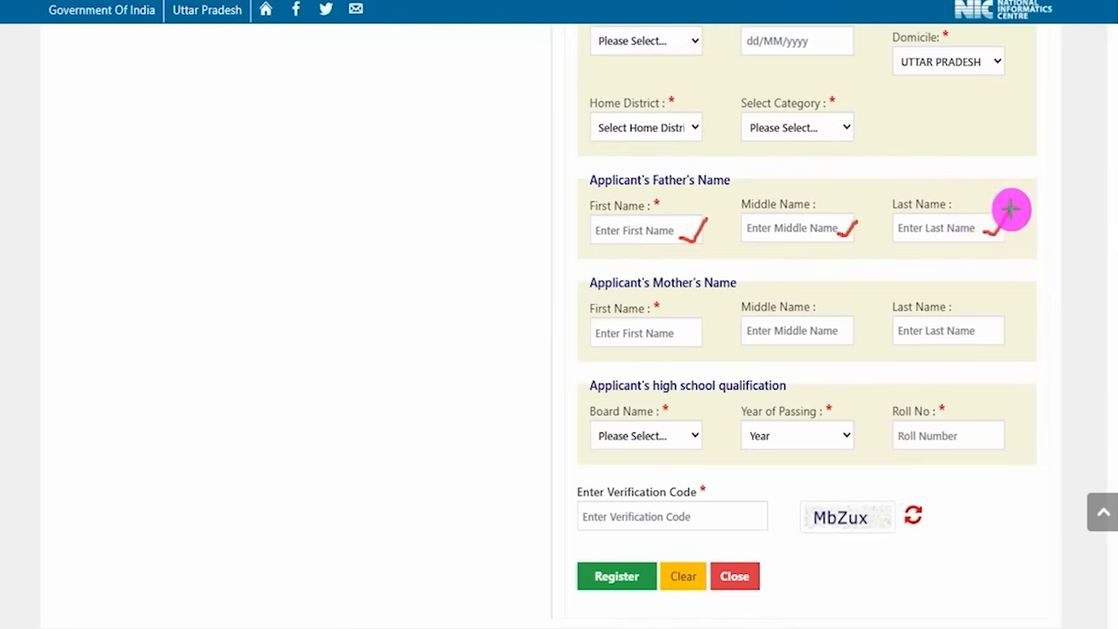
left_click_drag(783, 236, 805, 235)
left_click_drag(926, 235, 959, 235)
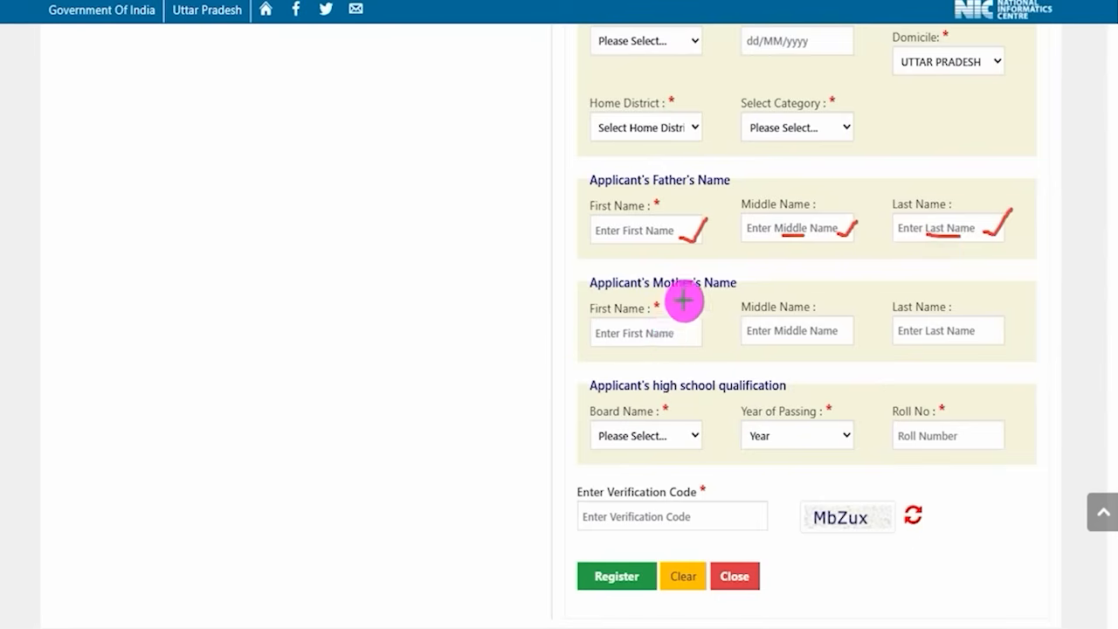
left_click_drag(676, 337, 717, 318)
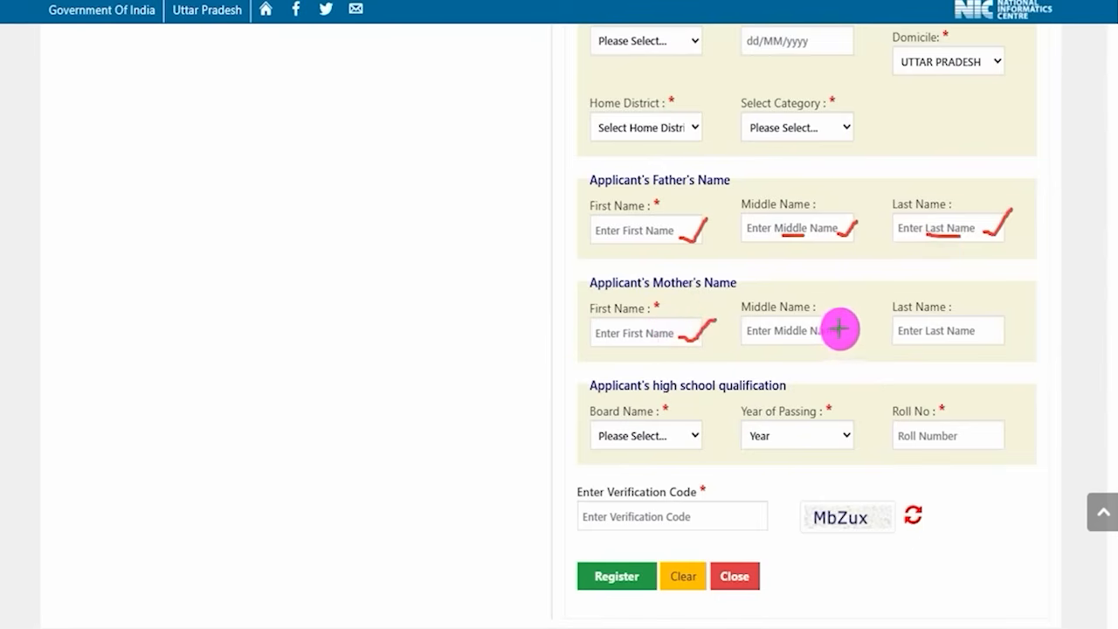
left_click_drag(837, 333, 883, 304)
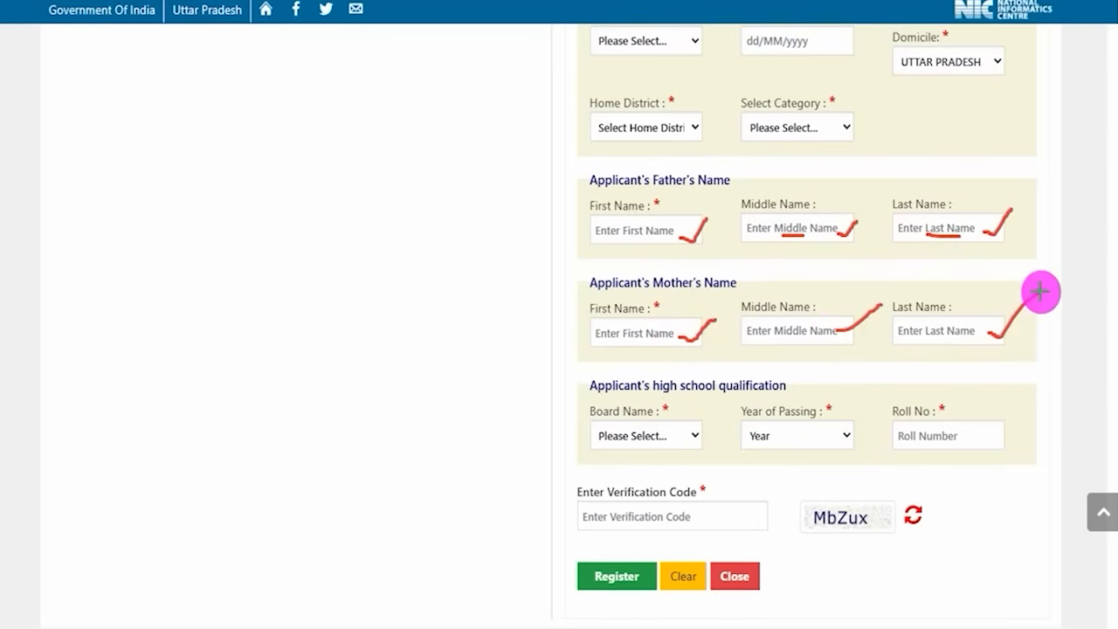
Examine the mother's name fields and the available high school board and year of passing options without choosing any.
left_click_drag(784, 341, 814, 342)
left_click_drag(929, 339, 950, 339)
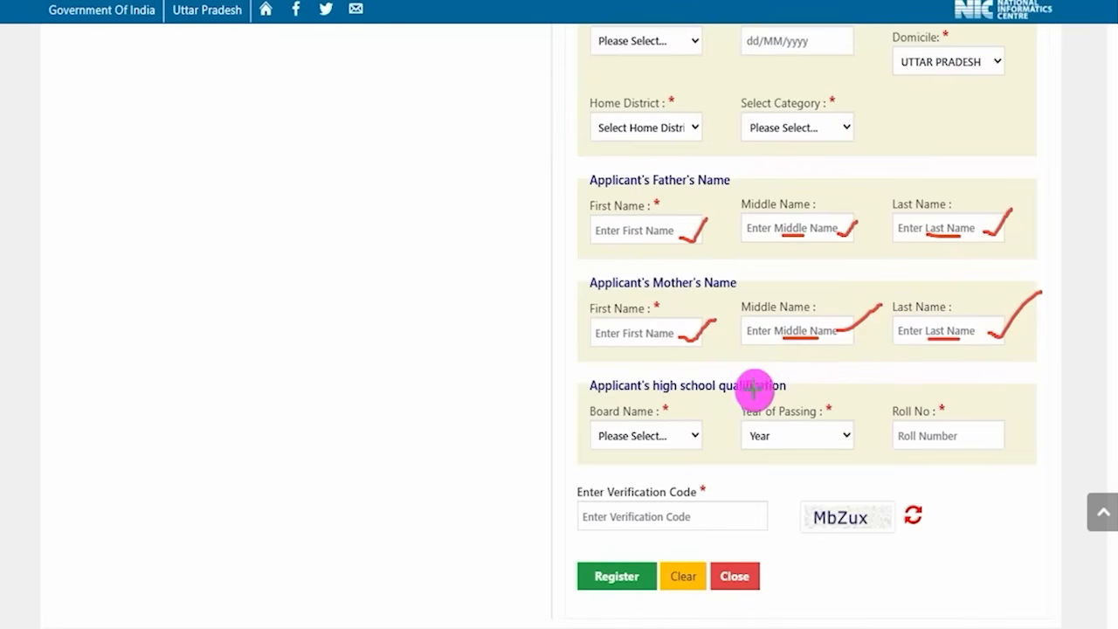
left_click(667, 440)
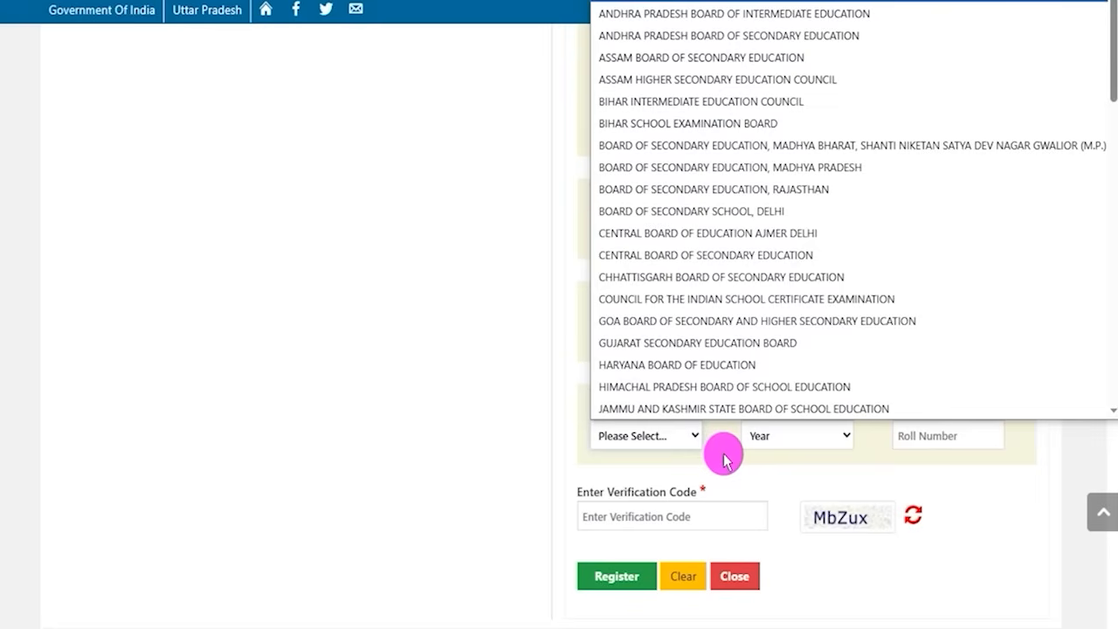
left_click(725, 453)
left_click(815, 438)
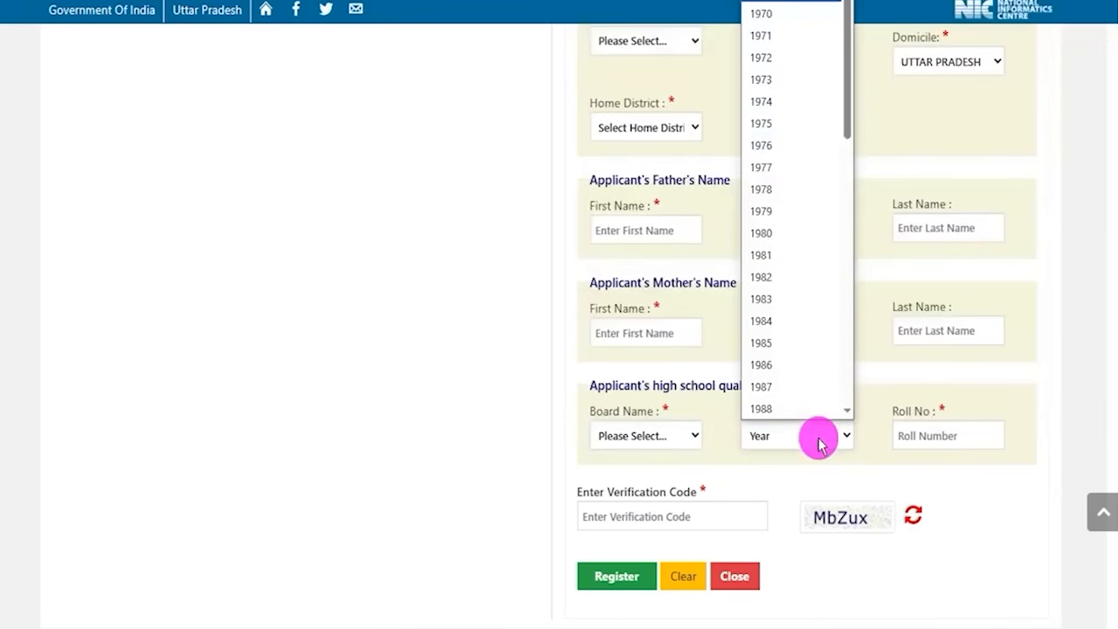
left_click(902, 463)
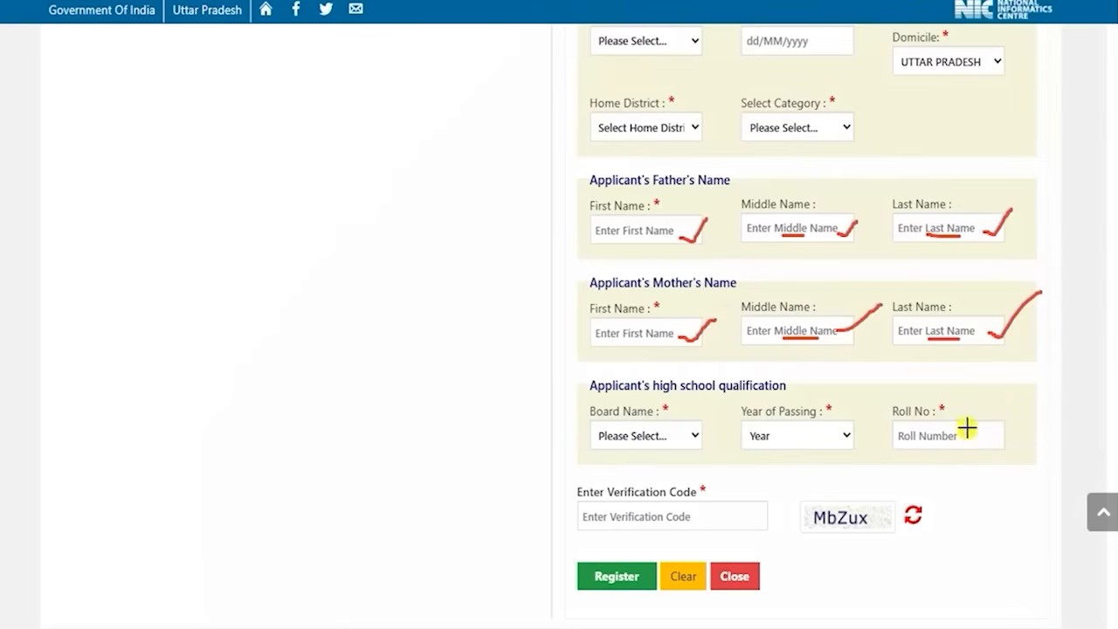
Look over the captcha, the verification code field and the Register option at the end of the form.
left_click_drag(822, 530, 884, 526)
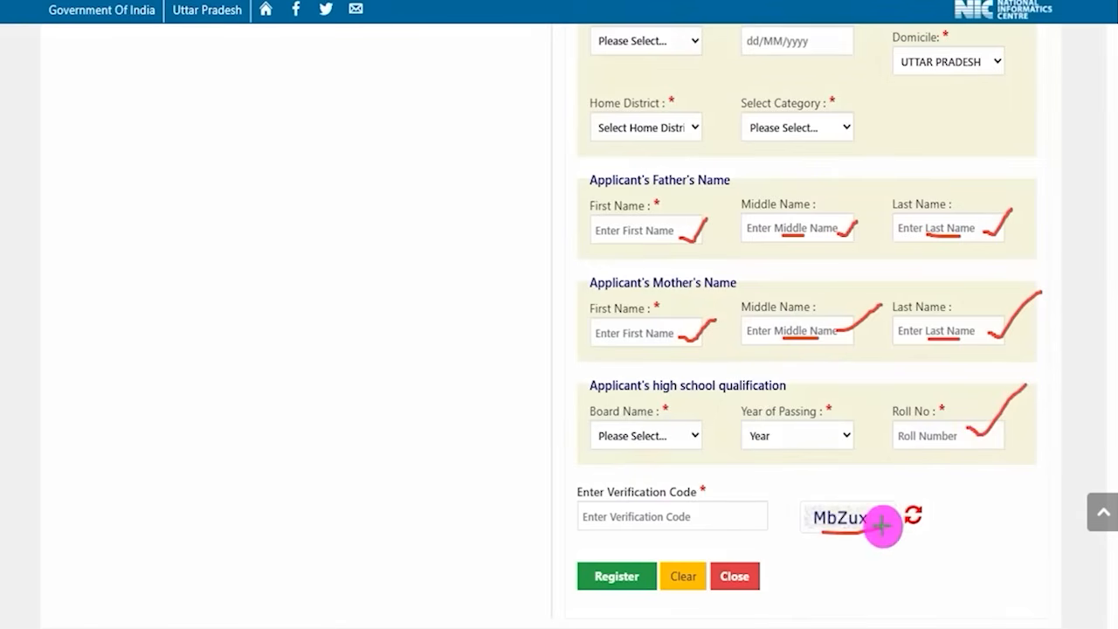
left_click_drag(708, 512, 774, 459)
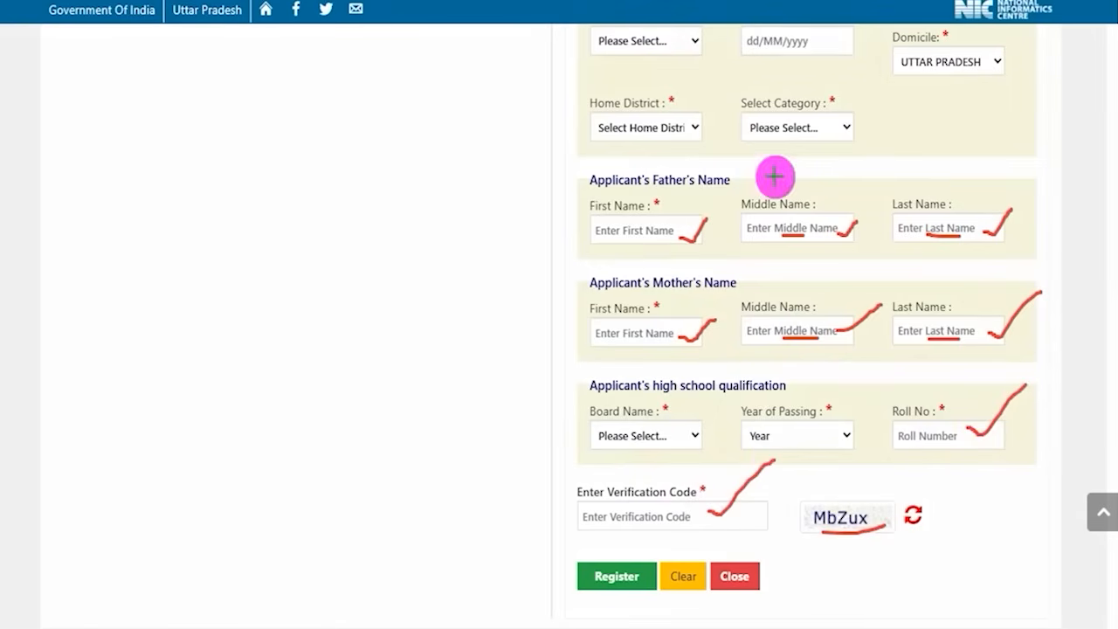
left_click_drag(470, 453, 572, 555)
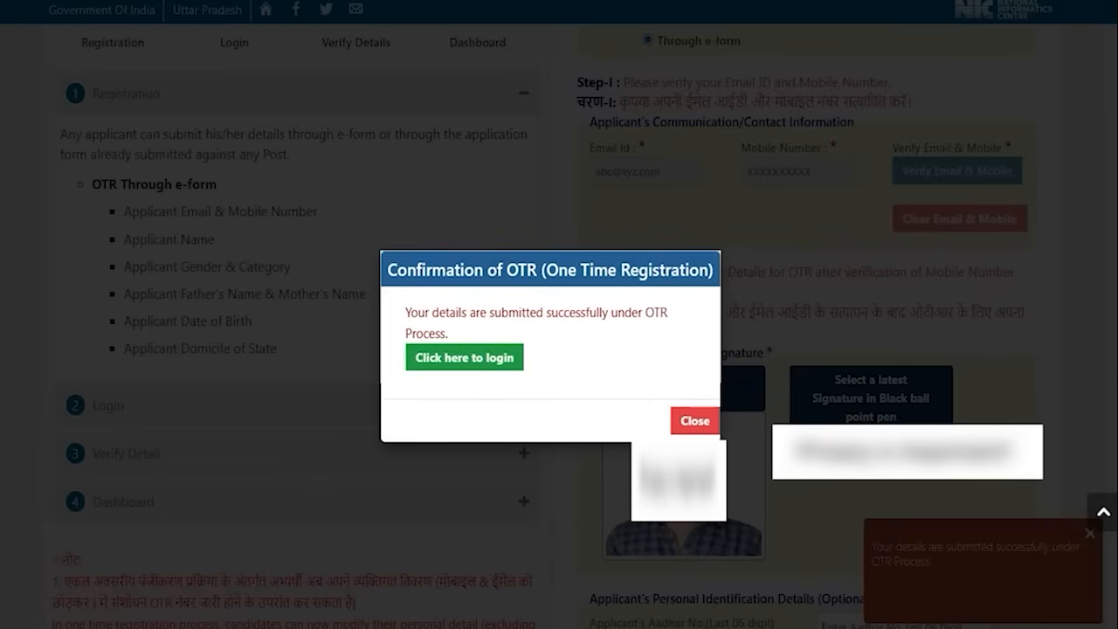
Proceed to the OTR login form and look over its OTP and verification code fields with Email ID as the login ID type.
left_click_drag(646, 367, 524, 357)
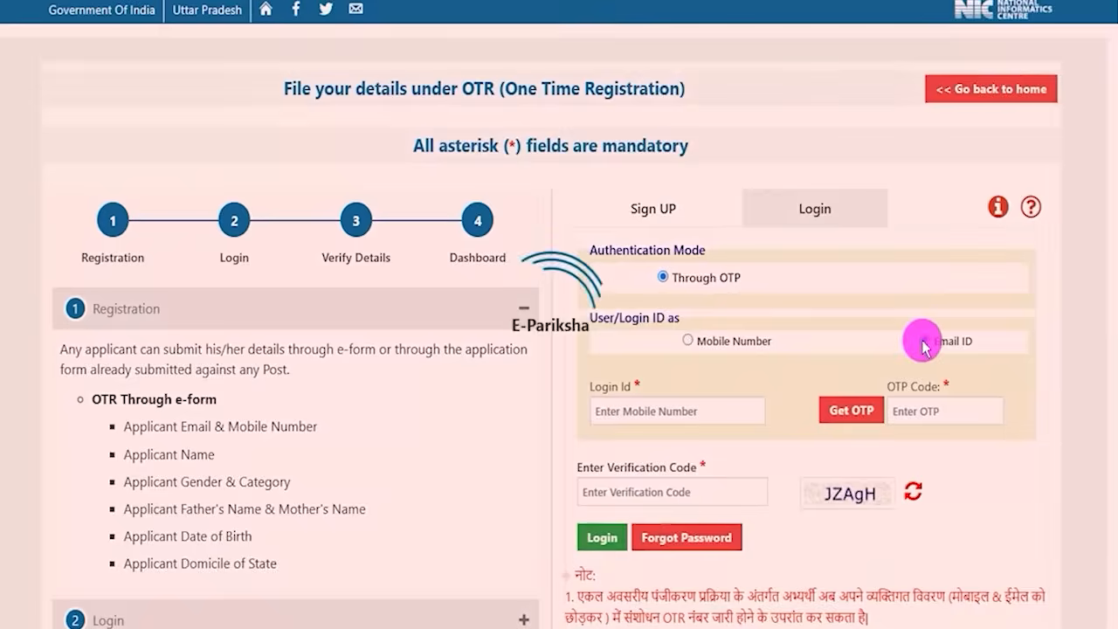
left_click(924, 341)
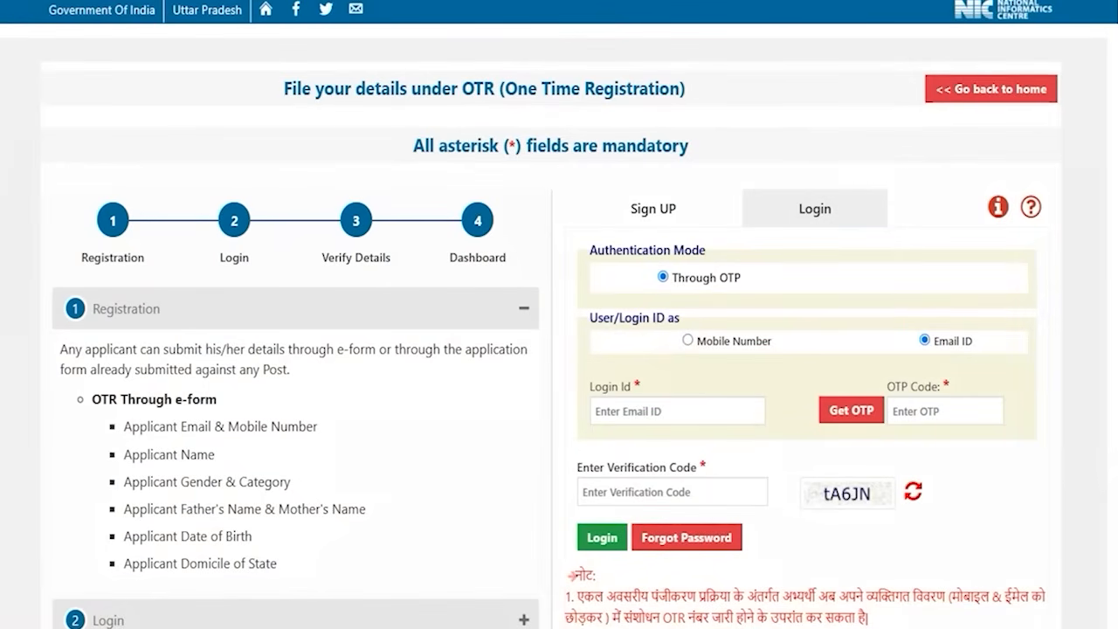
left_click_drag(704, 413, 774, 368)
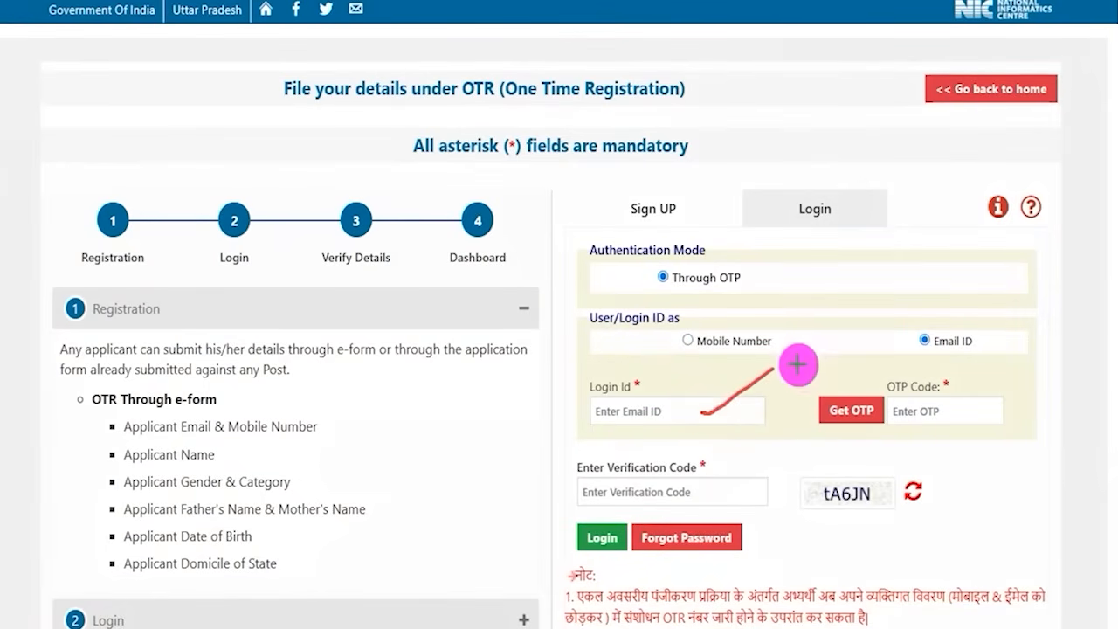
left_click_drag(814, 378, 834, 390)
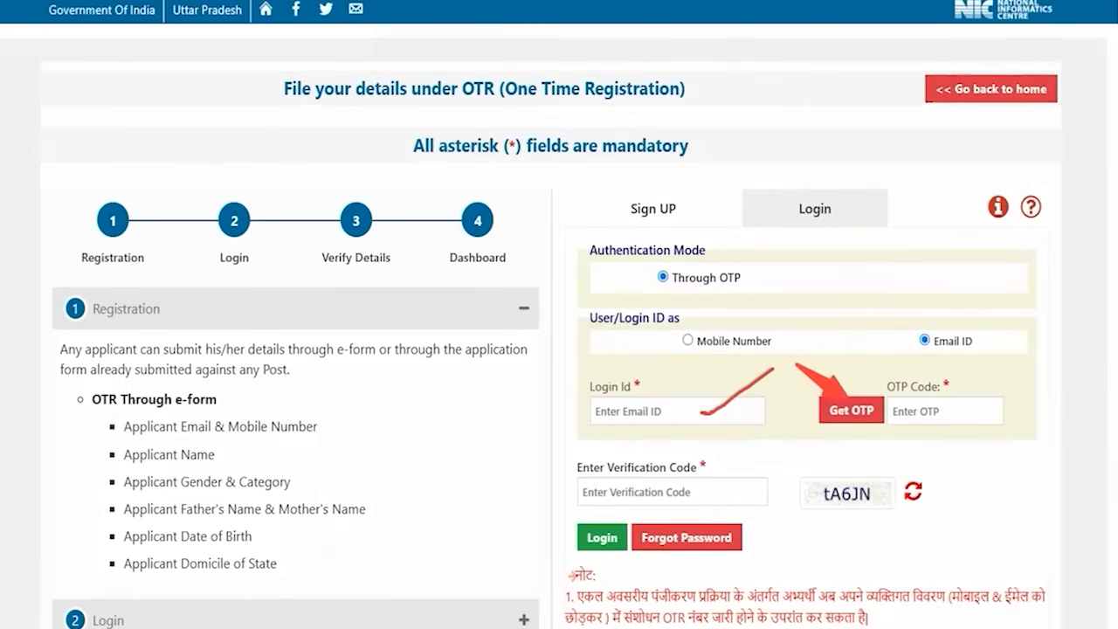
left_click_drag(988, 407, 1032, 376)
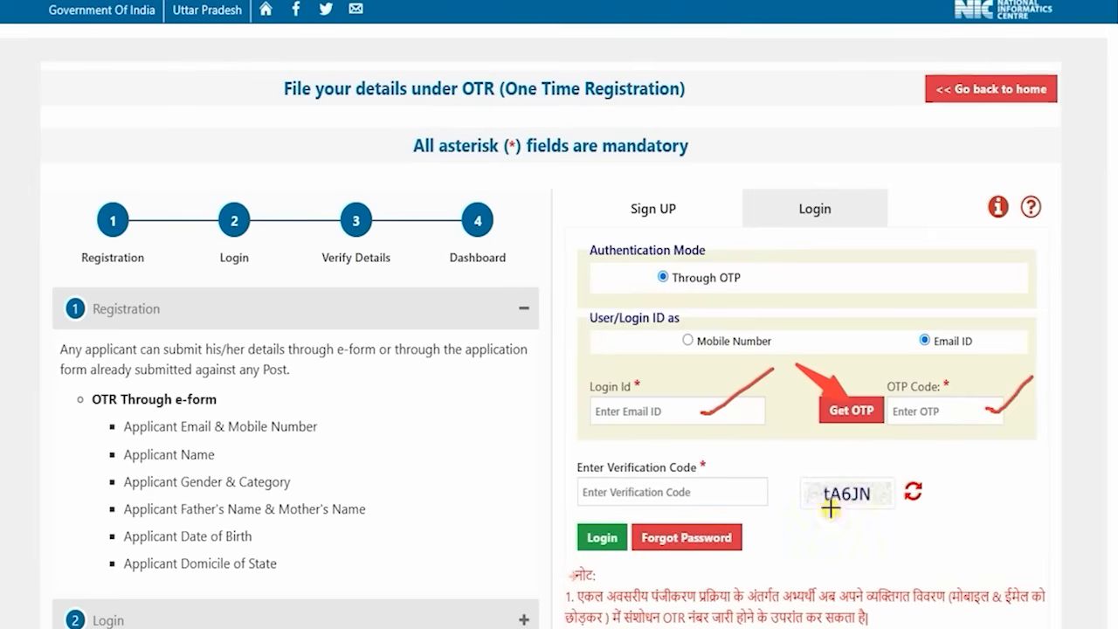
left_click_drag(828, 505, 878, 504)
left_click_drag(715, 498, 765, 450)
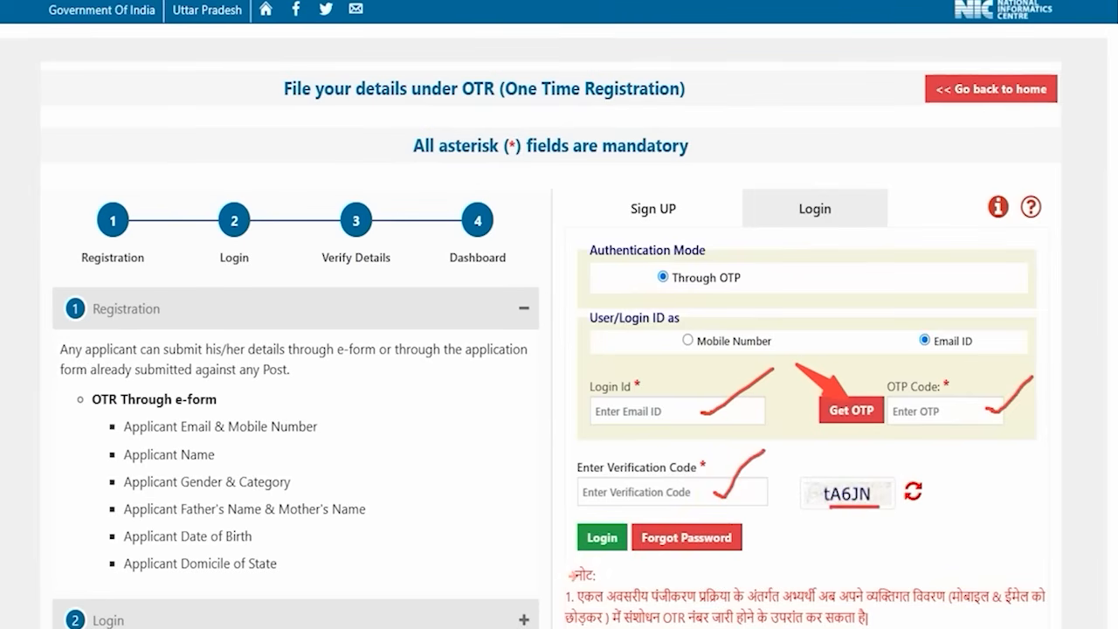
left_click_drag(491, 436, 572, 521)
key("Escape")
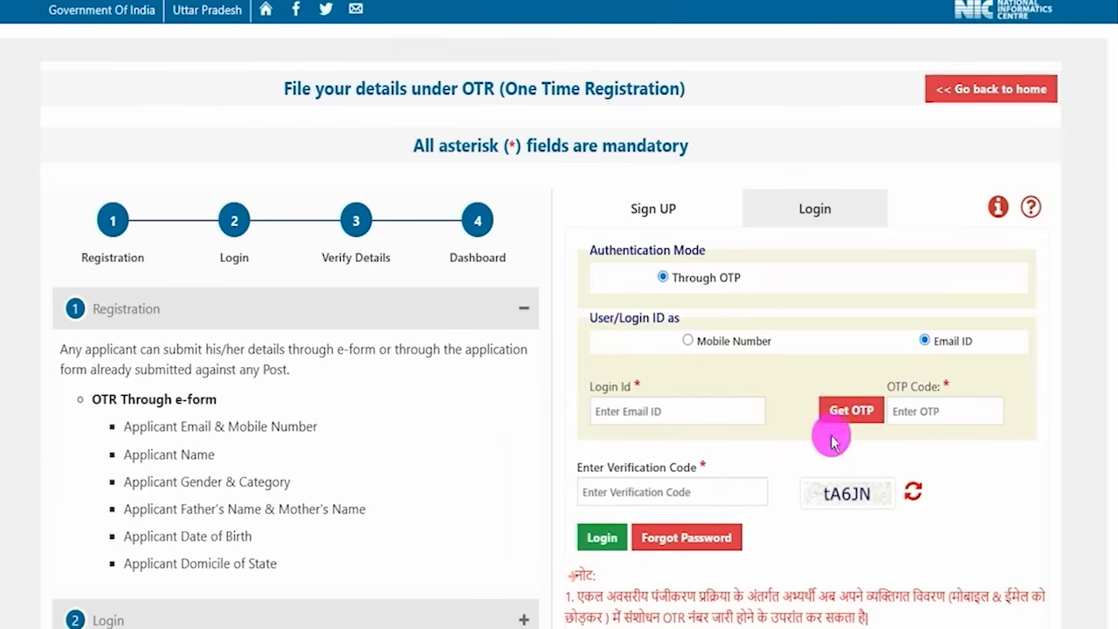
Set the login ID type to Mobile Number and look over the verification code field and login option.
left_click(687, 342)
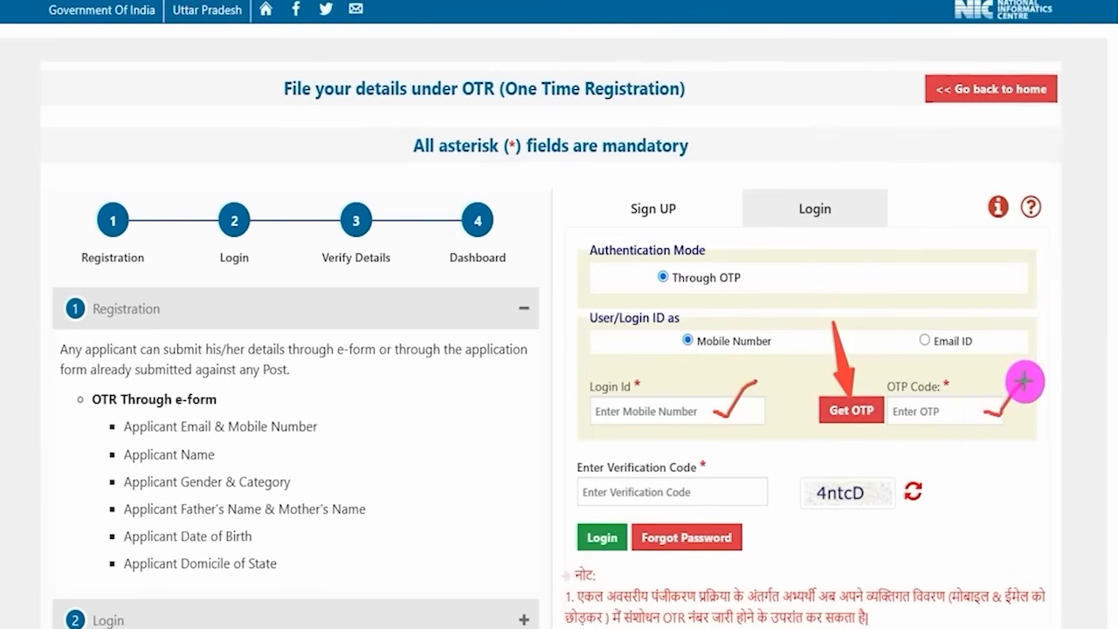
left_click_drag(822, 504, 869, 504)
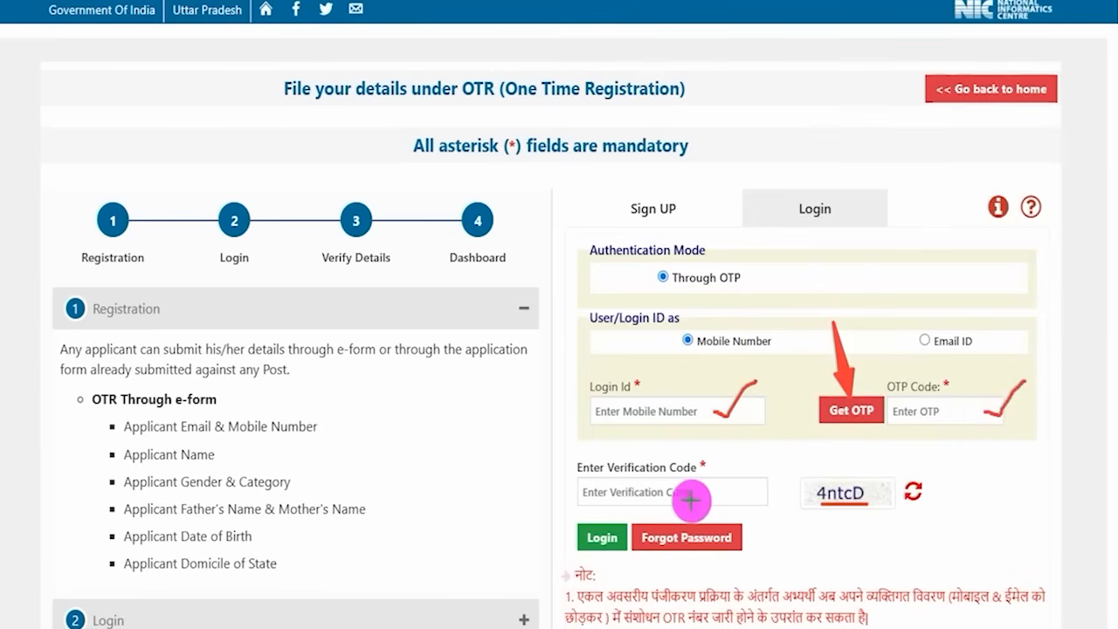
left_click_drag(706, 495, 798, 452)
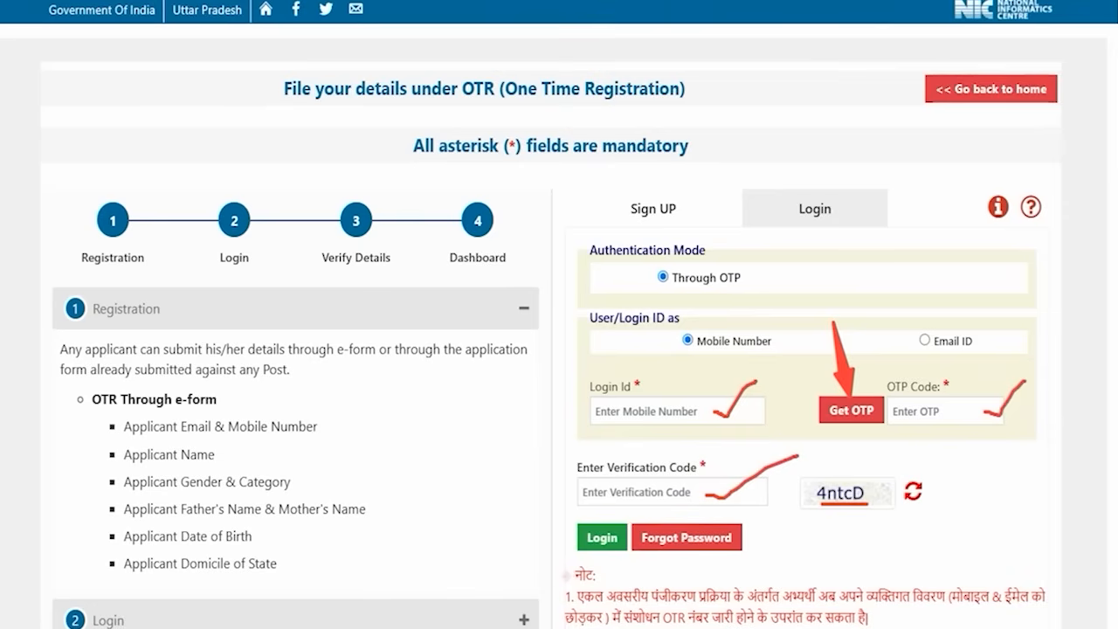
left_click_drag(497, 439, 565, 514)
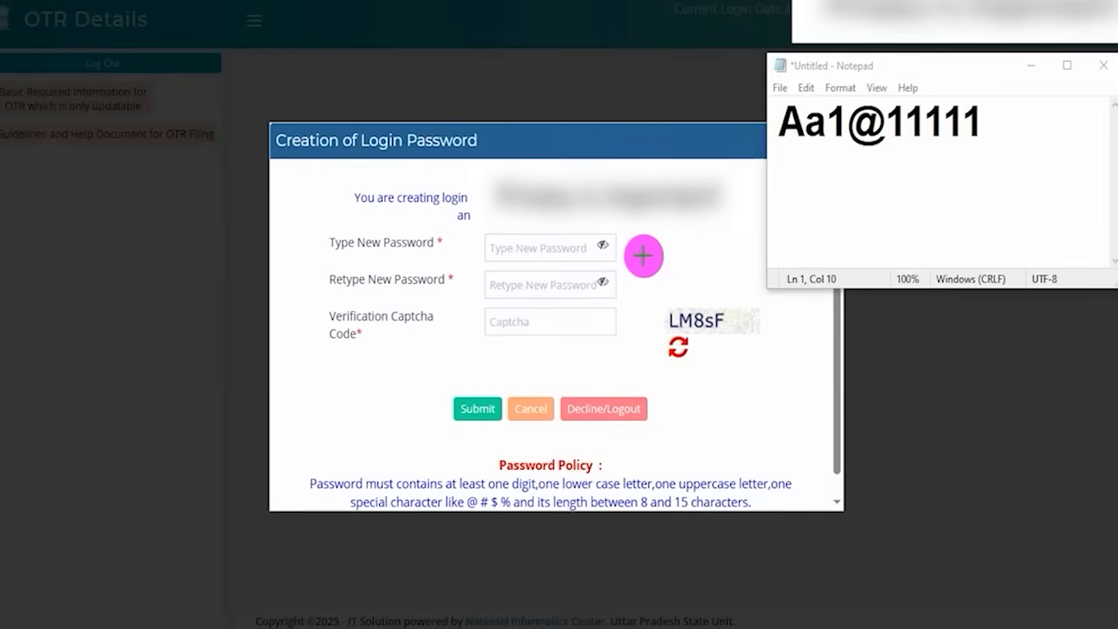
Examine the new password, retype password and captcha fields for creating the login password, along with the sample password in Notepad.
left_click_drag(610, 256, 681, 235)
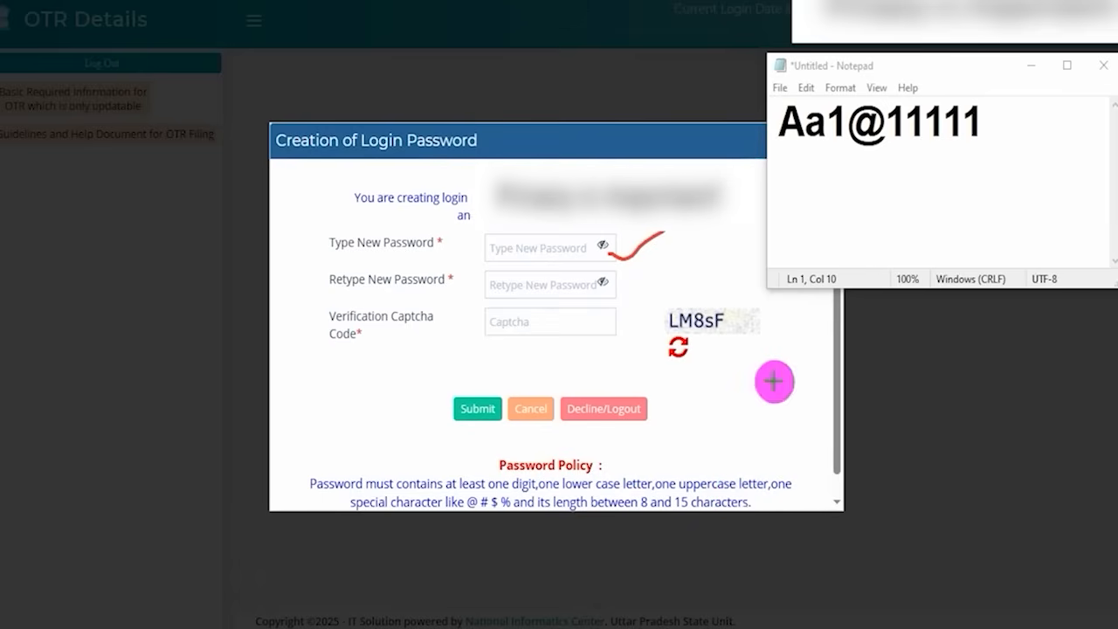
left_click_drag(781, 118, 865, 122)
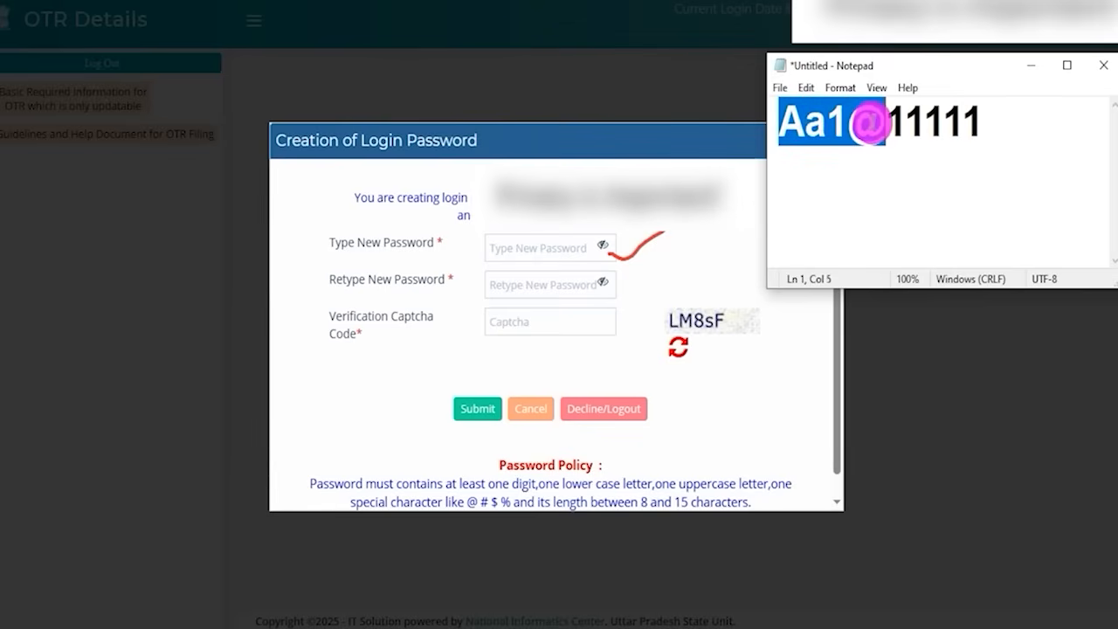
left_click_drag(868, 122, 974, 122)
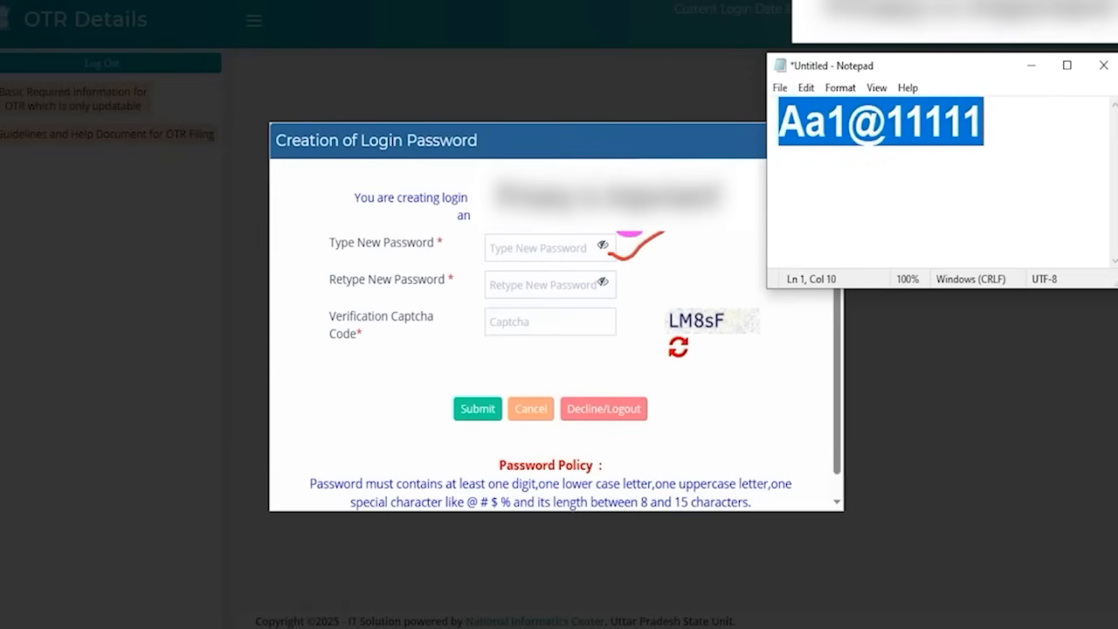
left_click(564, 247)
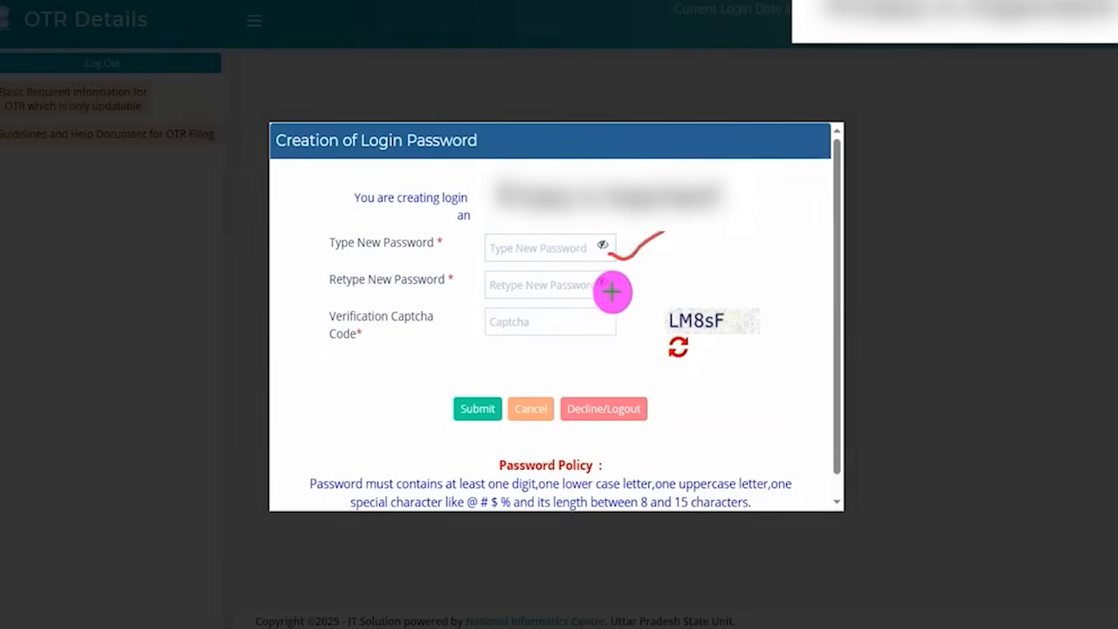
left_click_drag(614, 290, 717, 248)
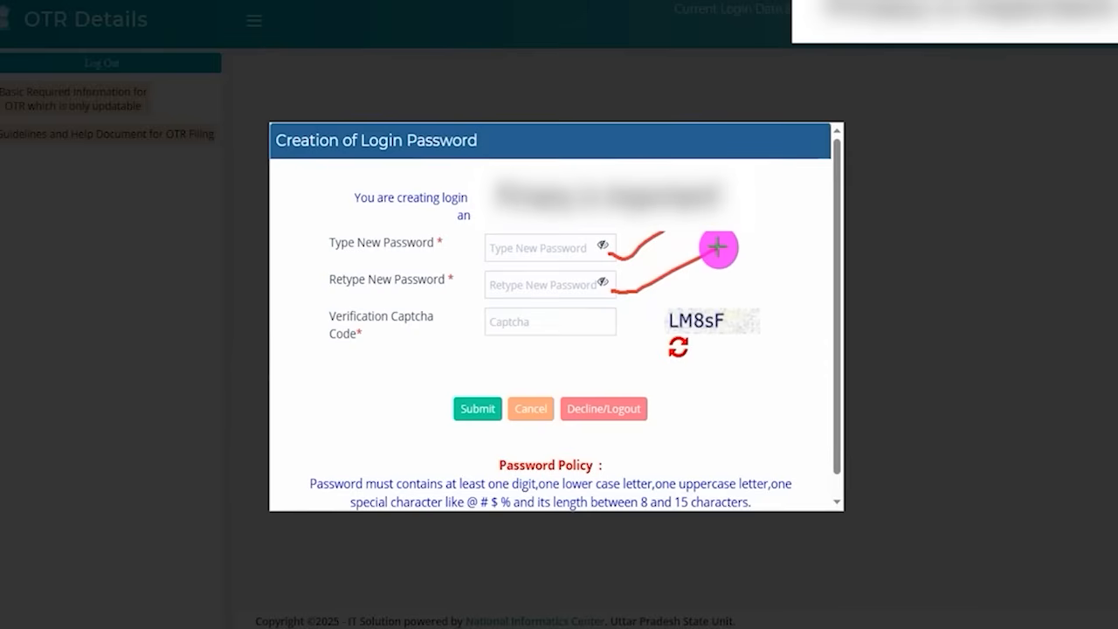
left_click_drag(671, 330, 753, 330)
left_click_drag(576, 330, 642, 300)
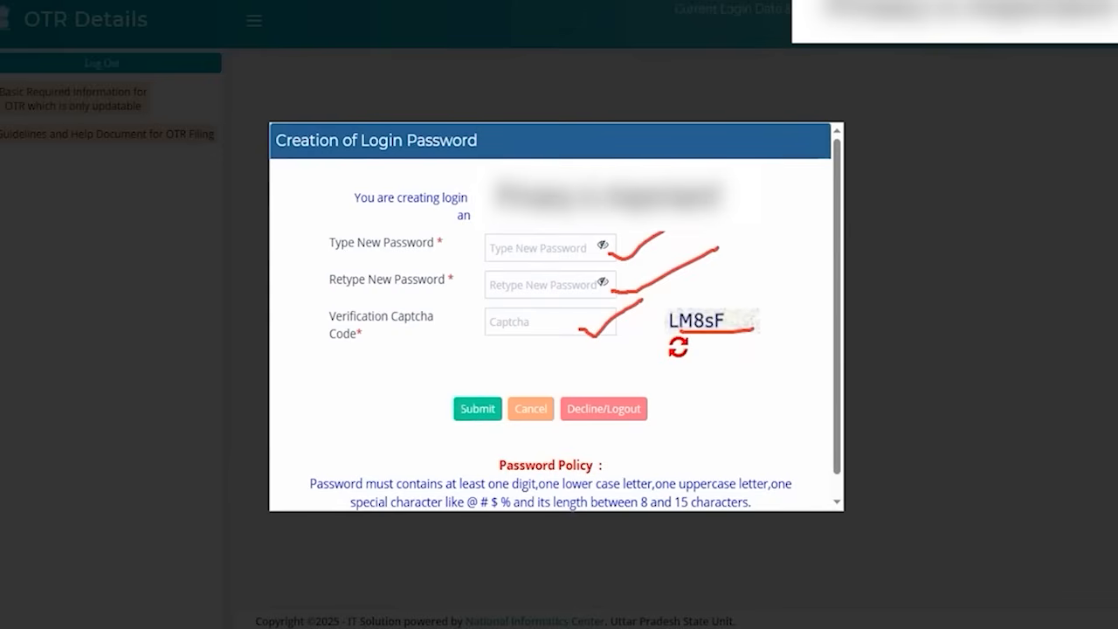
left_click_drag(386, 332, 440, 371)
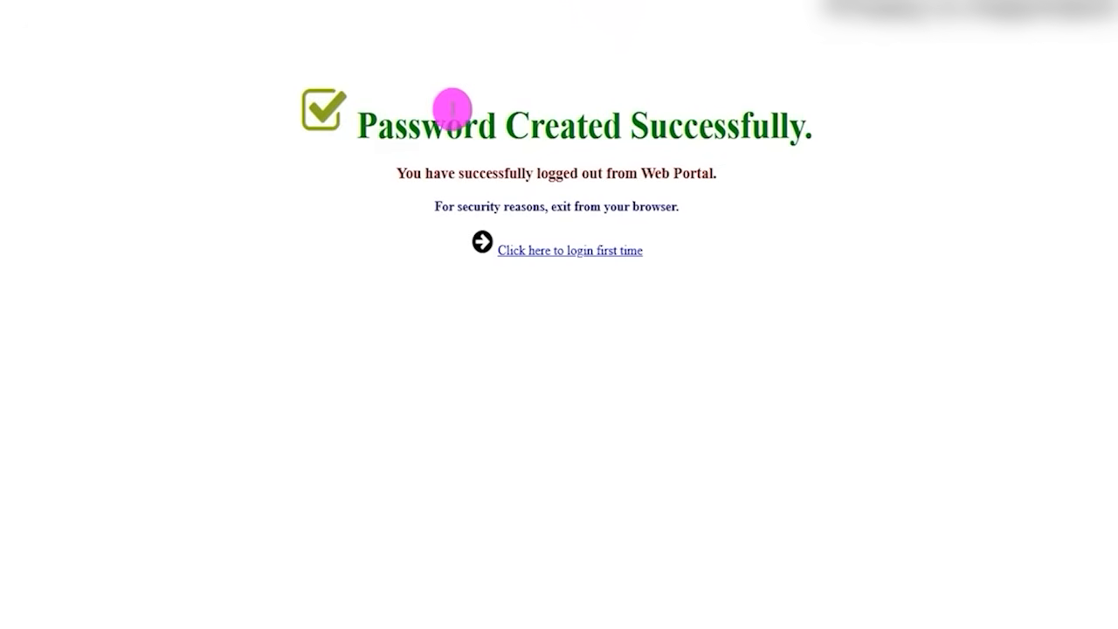
Look over the password creation confirmation and continue to the first-time login page.
left_click_drag(377, 118, 745, 123)
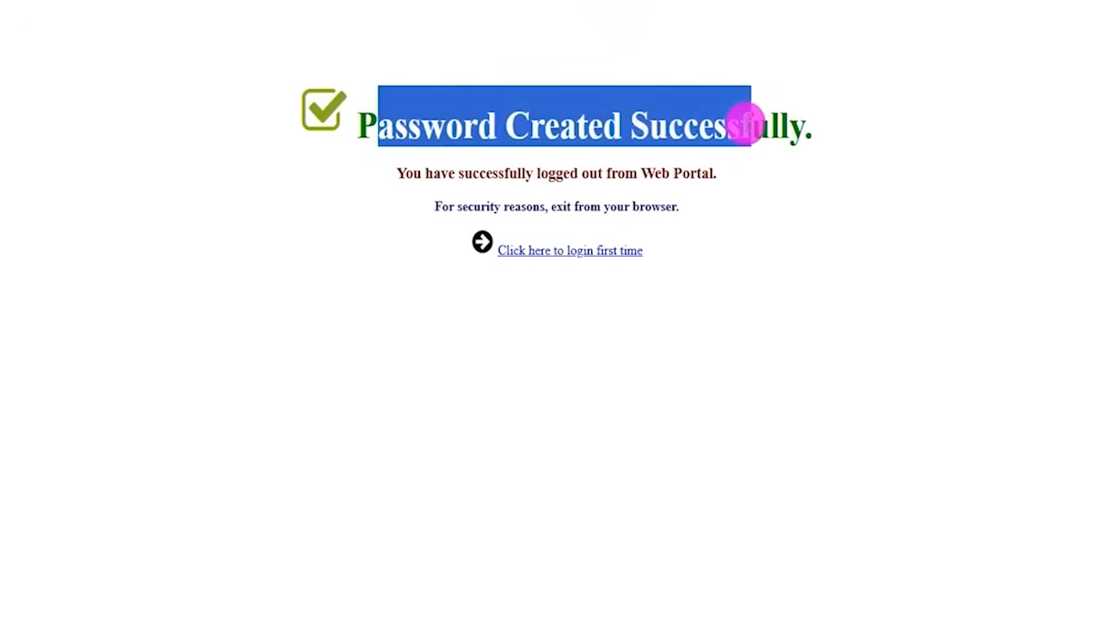
left_click(621, 1)
left_click_drag(436, 378, 577, 264)
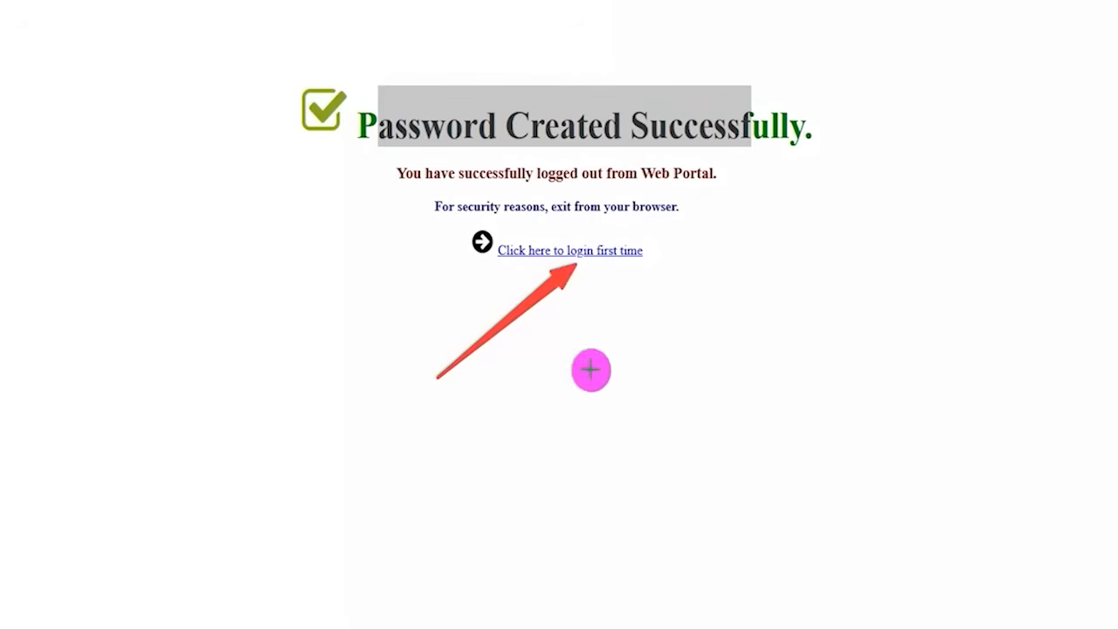
key("Escape")
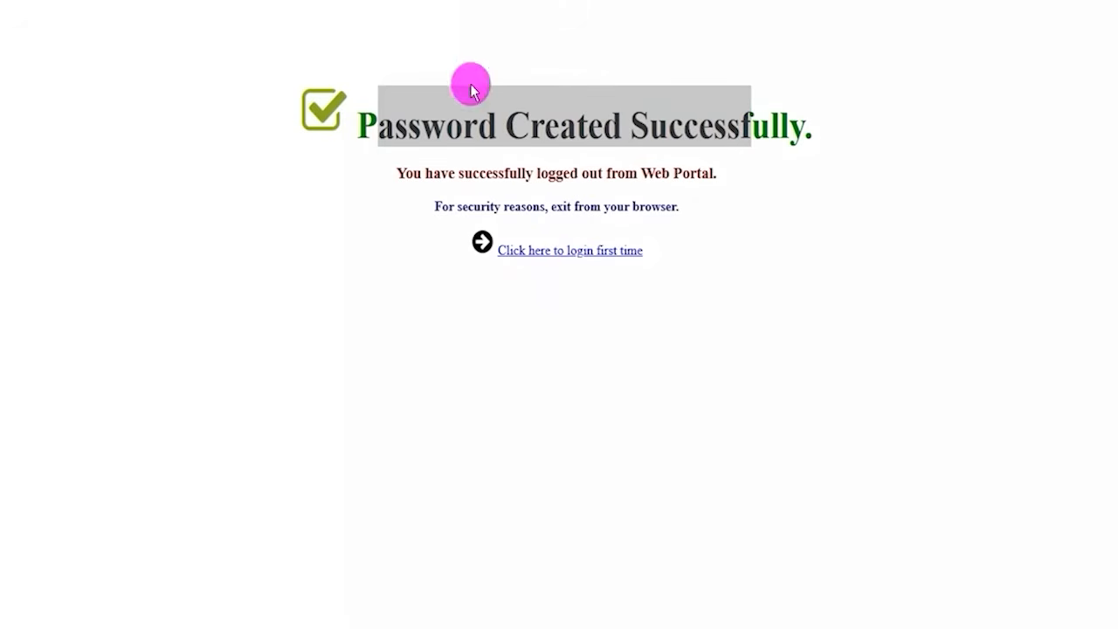
left_click(570, 256)
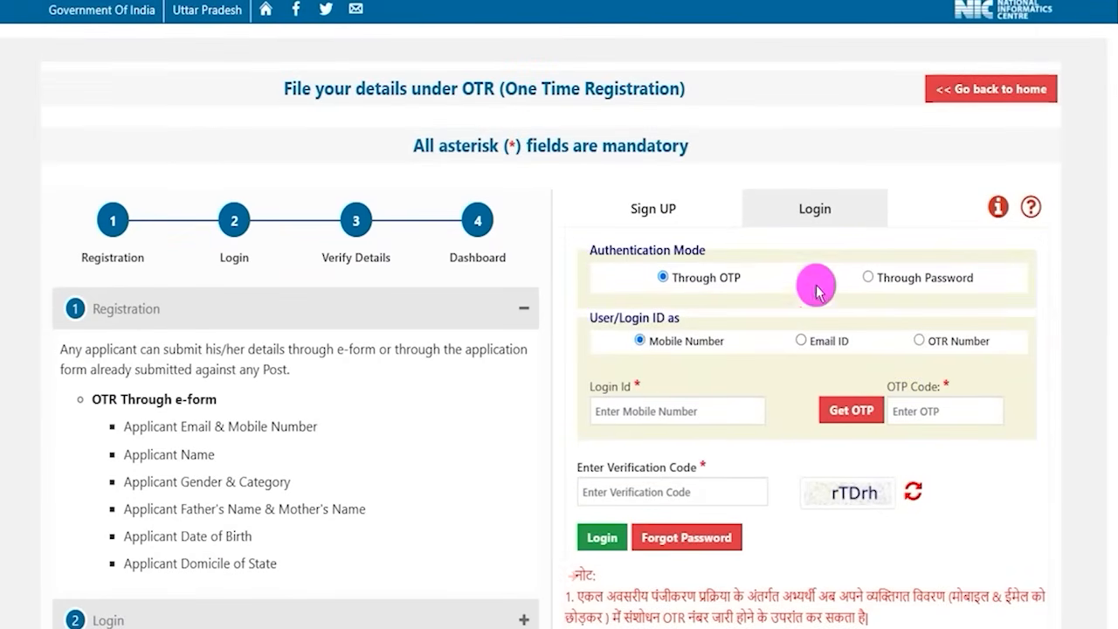
Set the login ID type to Mobile Number and review the login ID, OTP and verification code fields for OTP authentication.
left_click(798, 340)
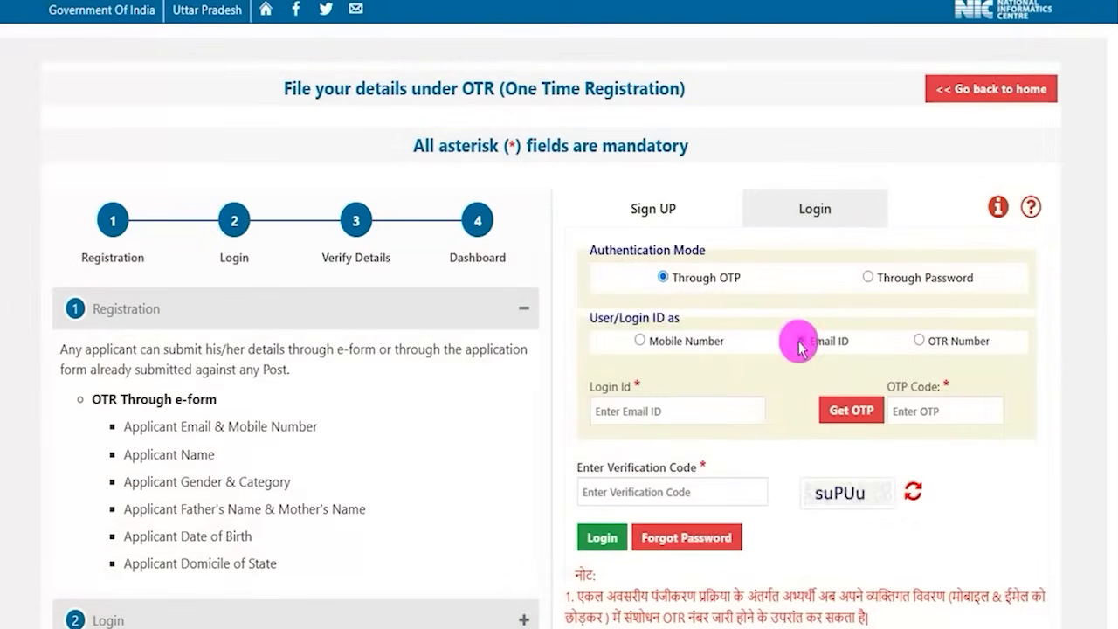
left_click(643, 343)
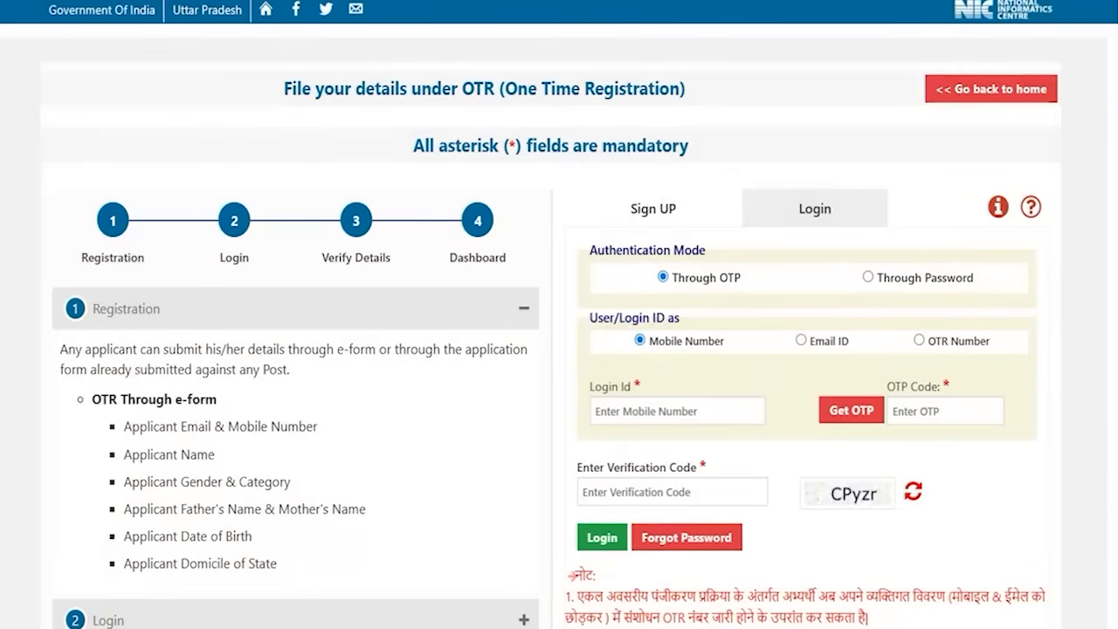
left_click_drag(742, 414, 777, 382)
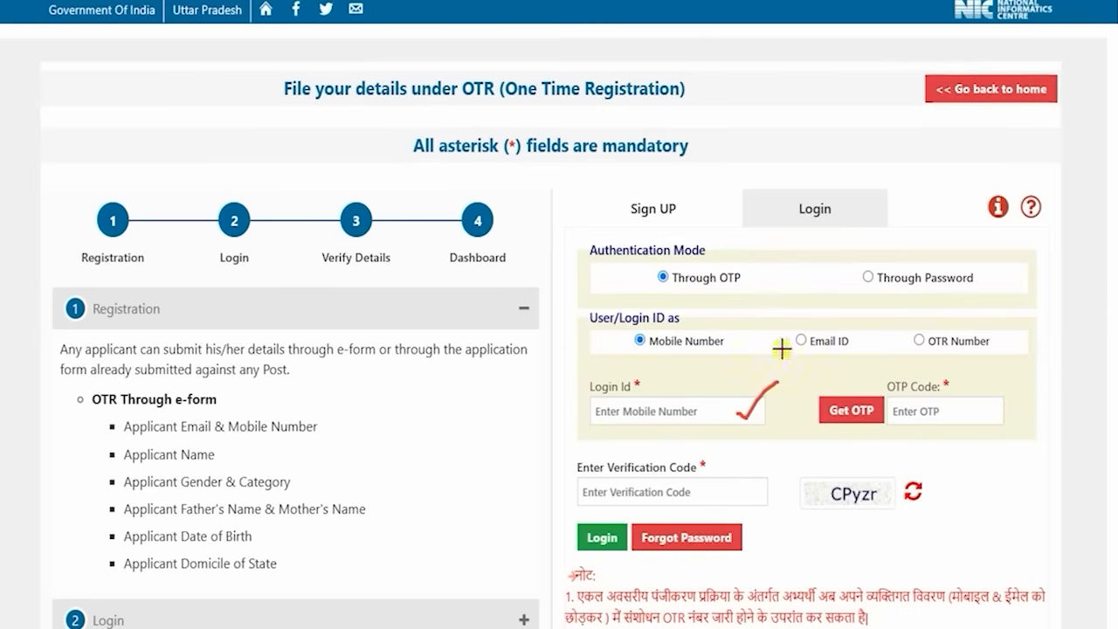
left_click_drag(782, 349, 819, 402)
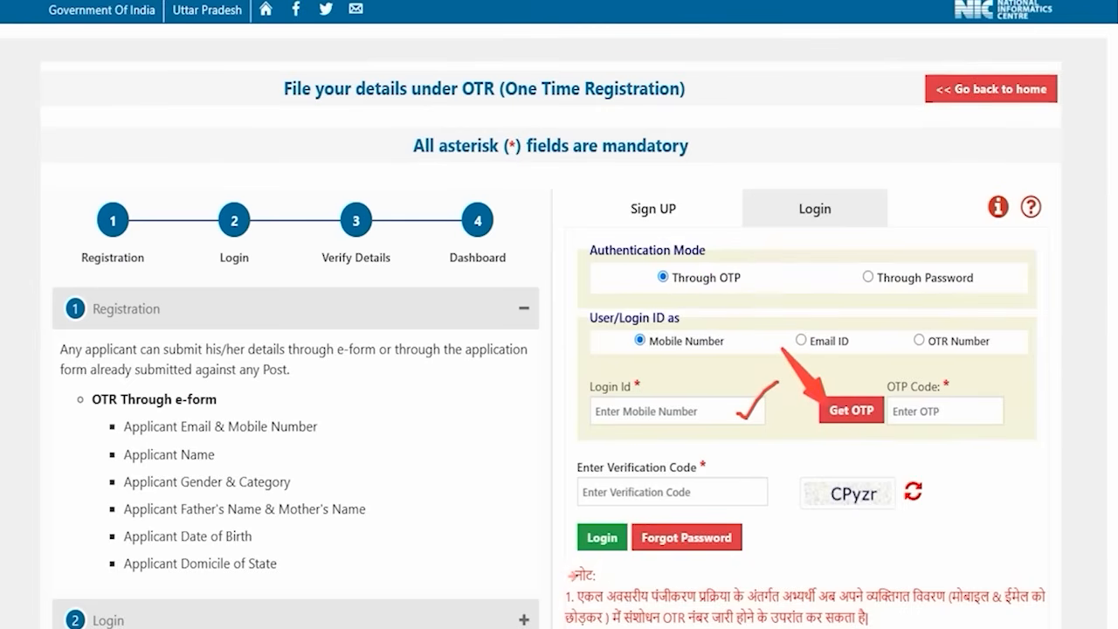
left_click_drag(979, 414, 1029, 369)
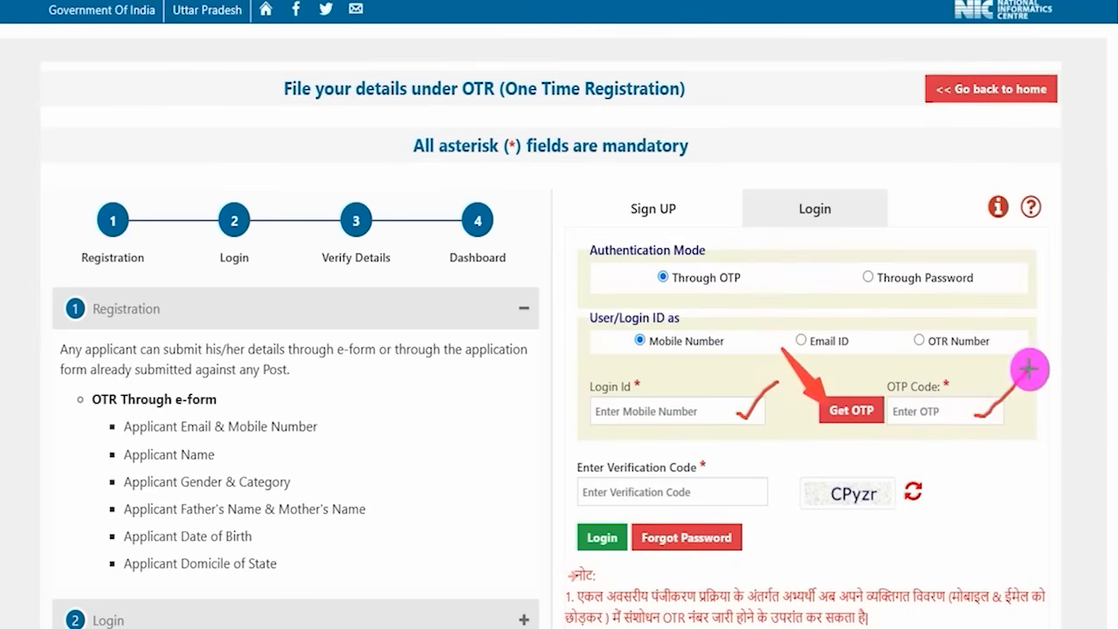
left_click_drag(834, 516, 872, 510)
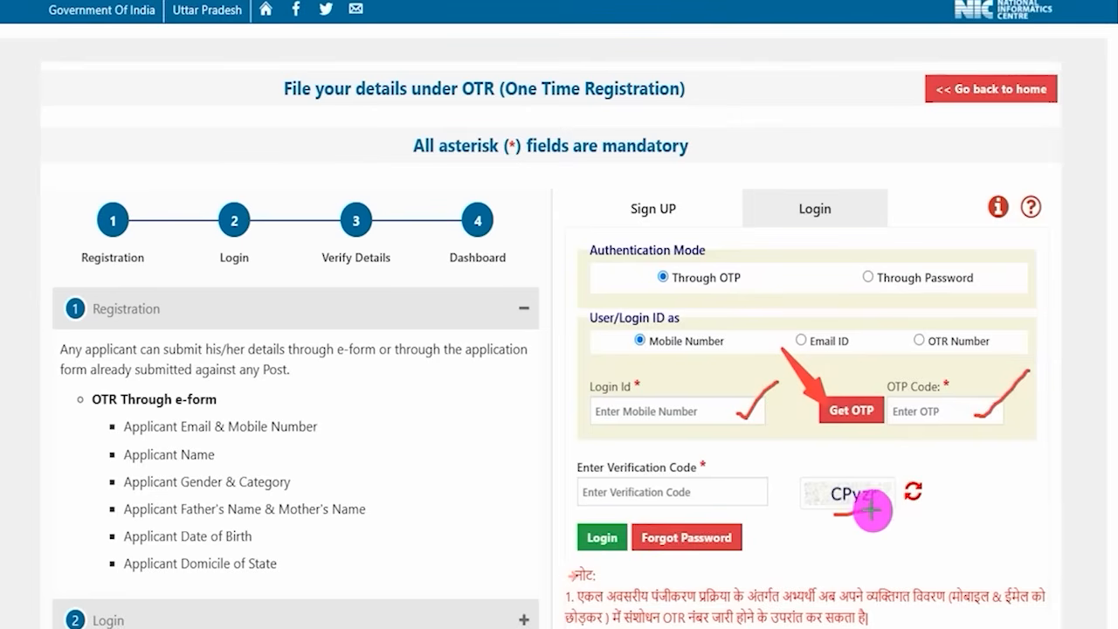
left_click_drag(726, 498, 770, 457)
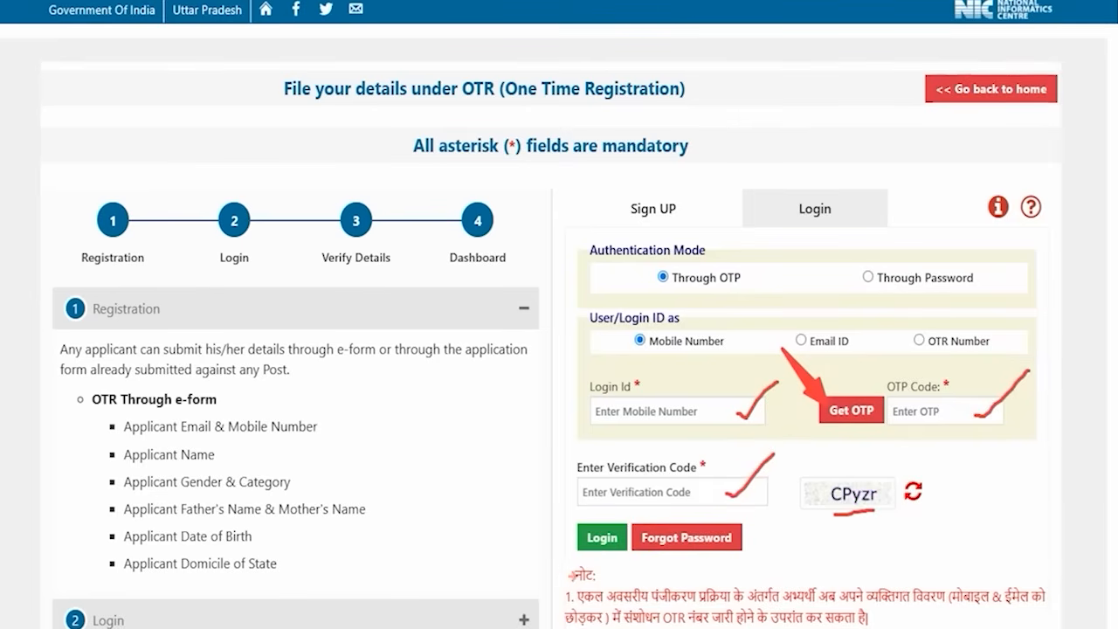
left_click_drag(498, 440, 577, 522)
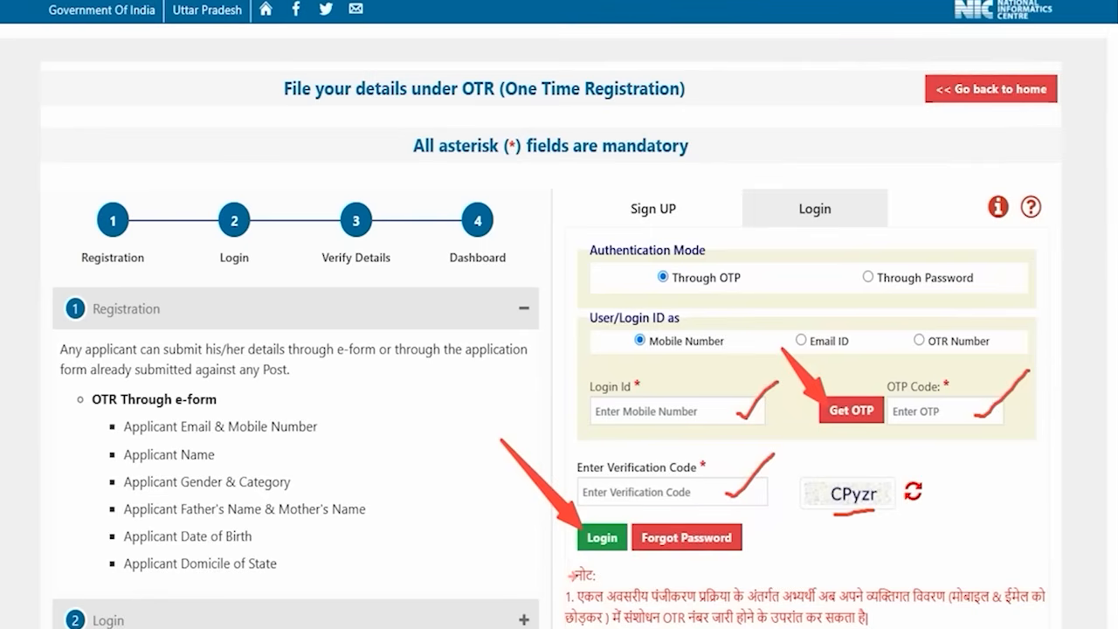
key("Escape")
Review the OTP login fields with Email ID as the login ID type, and switch the type to OTR Number.
left_click(801, 341)
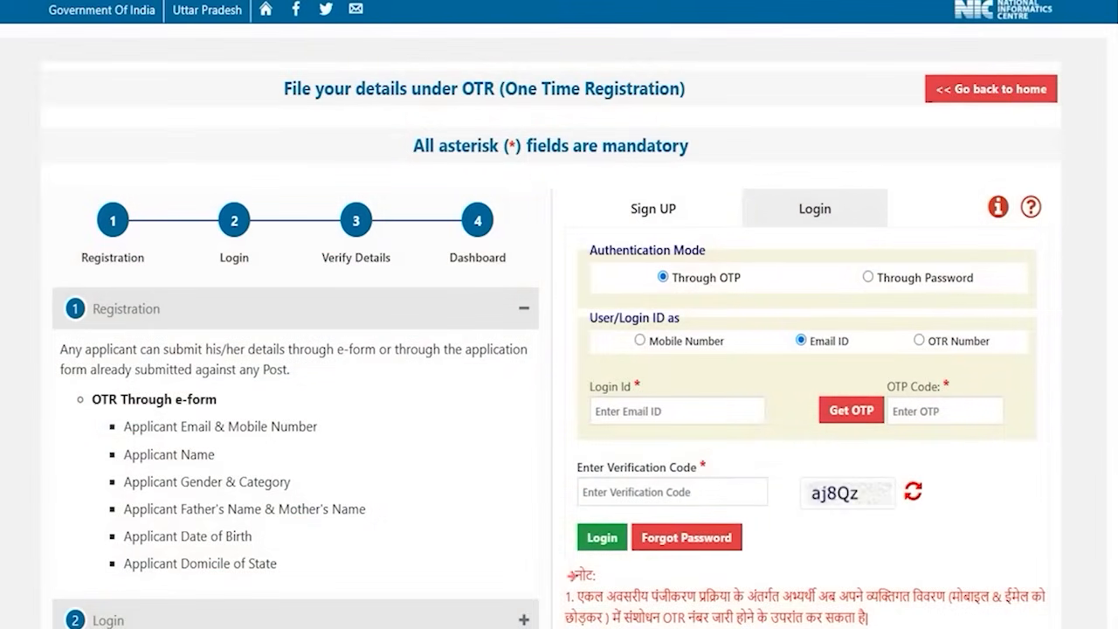
left_click_drag(742, 412, 815, 380)
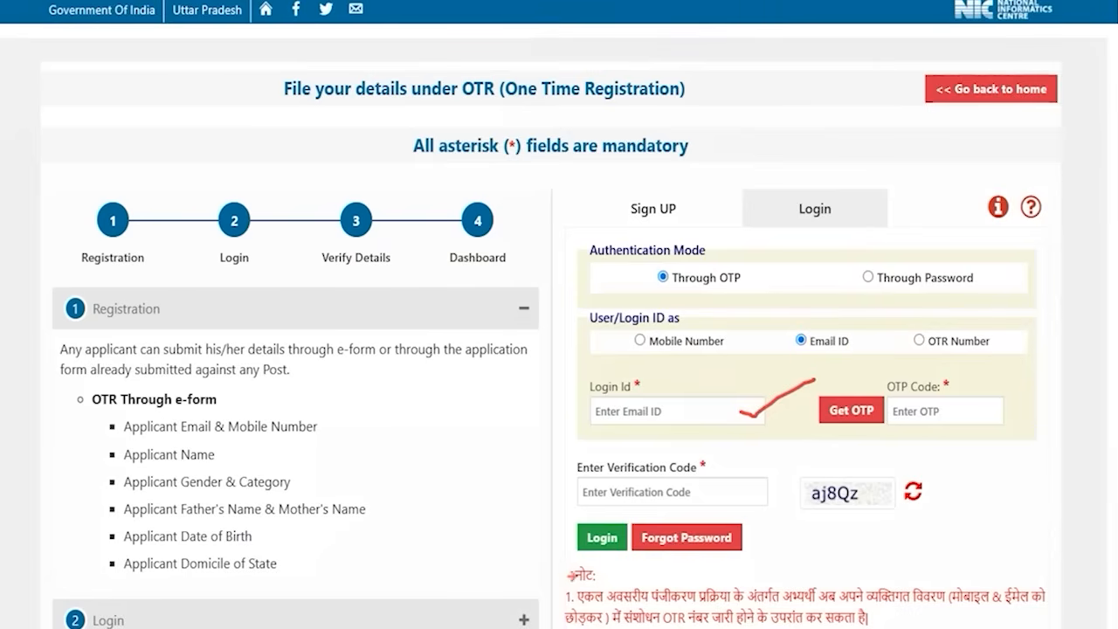
left_click_drag(882, 337, 858, 395)
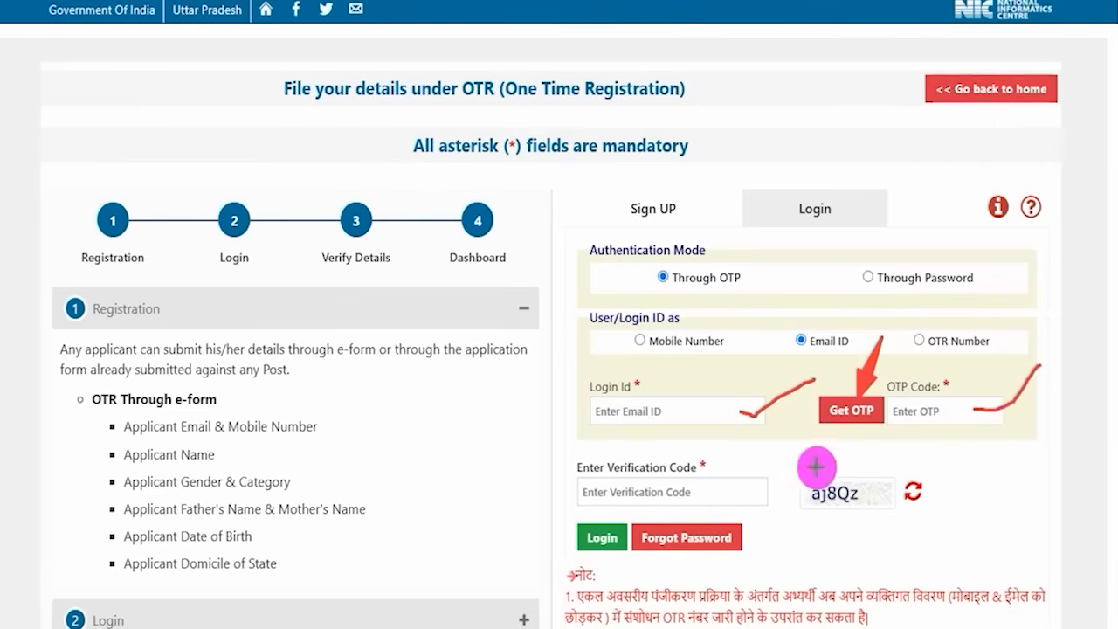
left_click_drag(810, 504, 866, 500)
left_click_drag(752, 491, 794, 454)
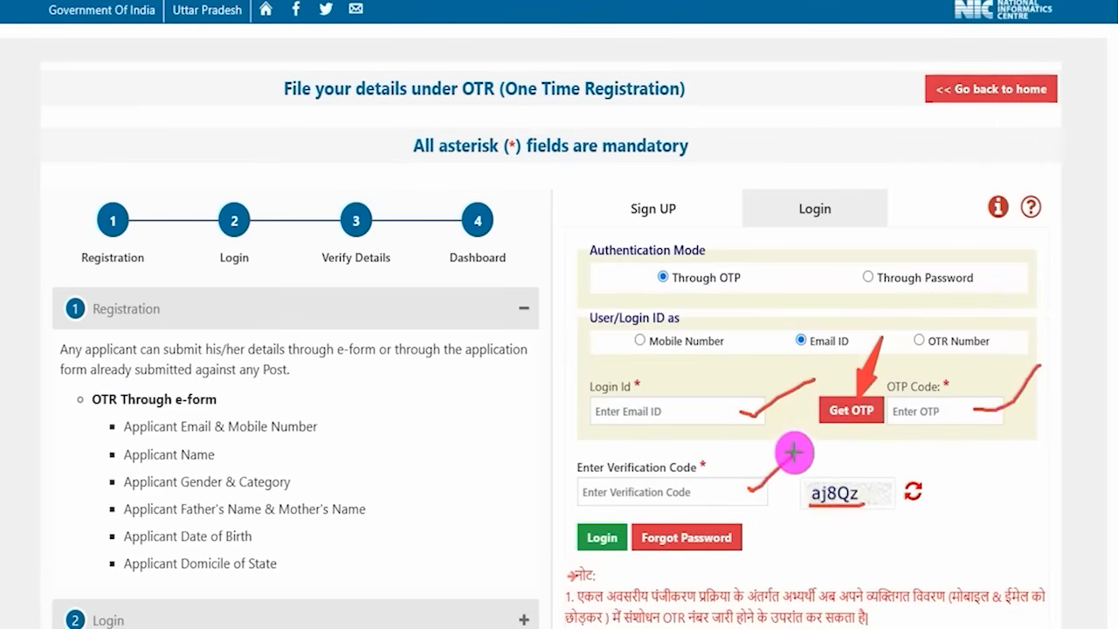
left_click_drag(488, 409, 579, 529)
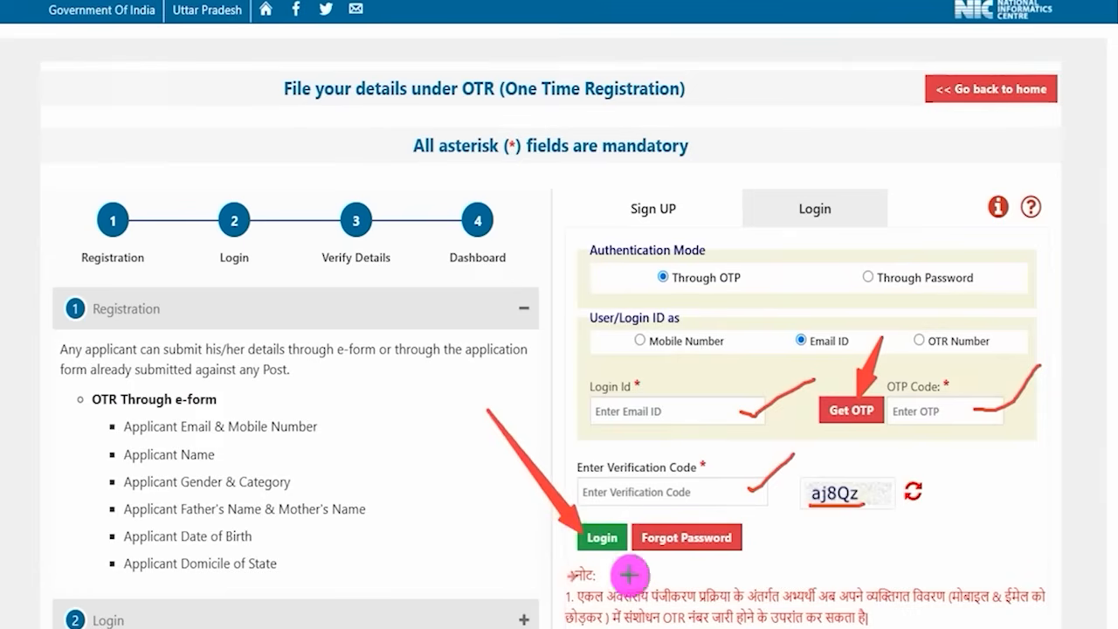
left_click(917, 340)
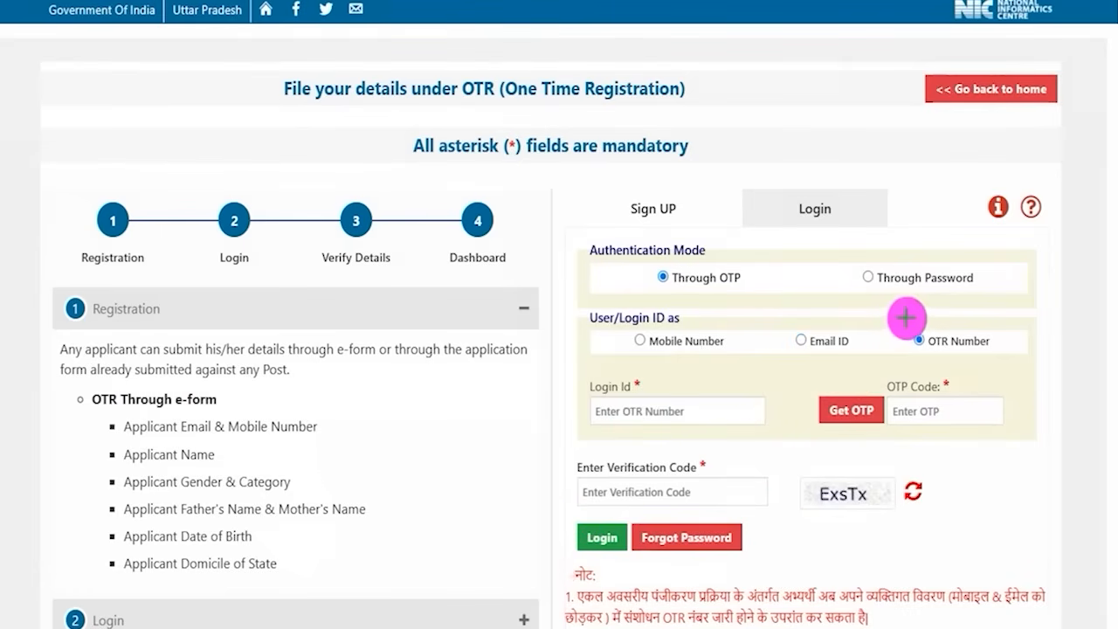
mouse_move(910, 320)
left_mouse_down()
mouse_move(961, 355)
mouse_move(998, 357)
left_mouse_up()
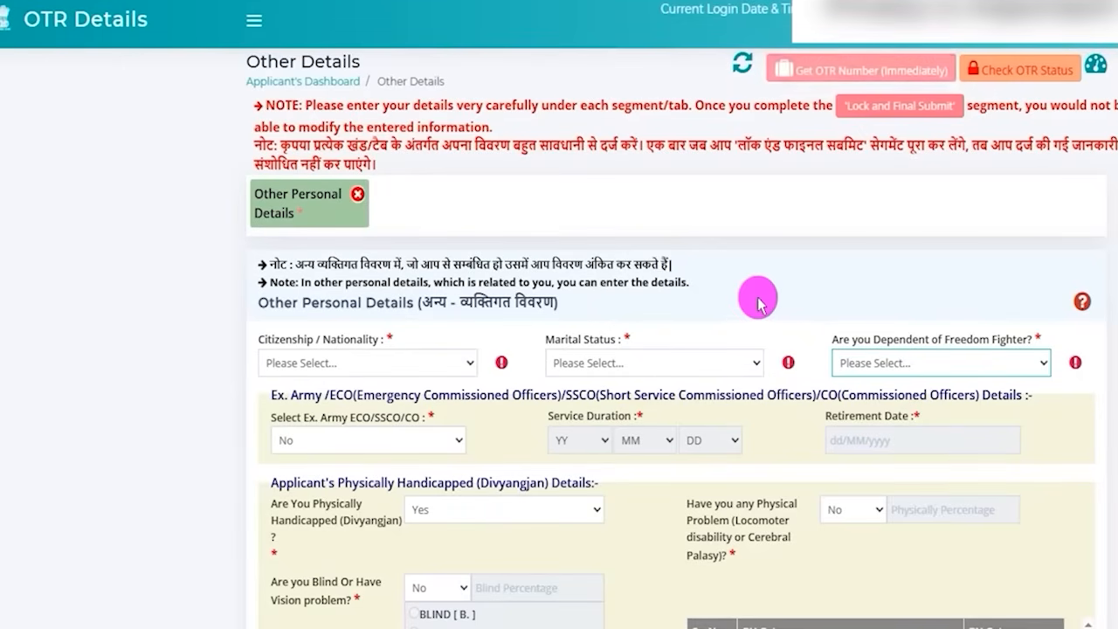
Set the citizenship to Citizen of India and look over the marital status options without choosing one.
left_click_drag(319, 302, 440, 306)
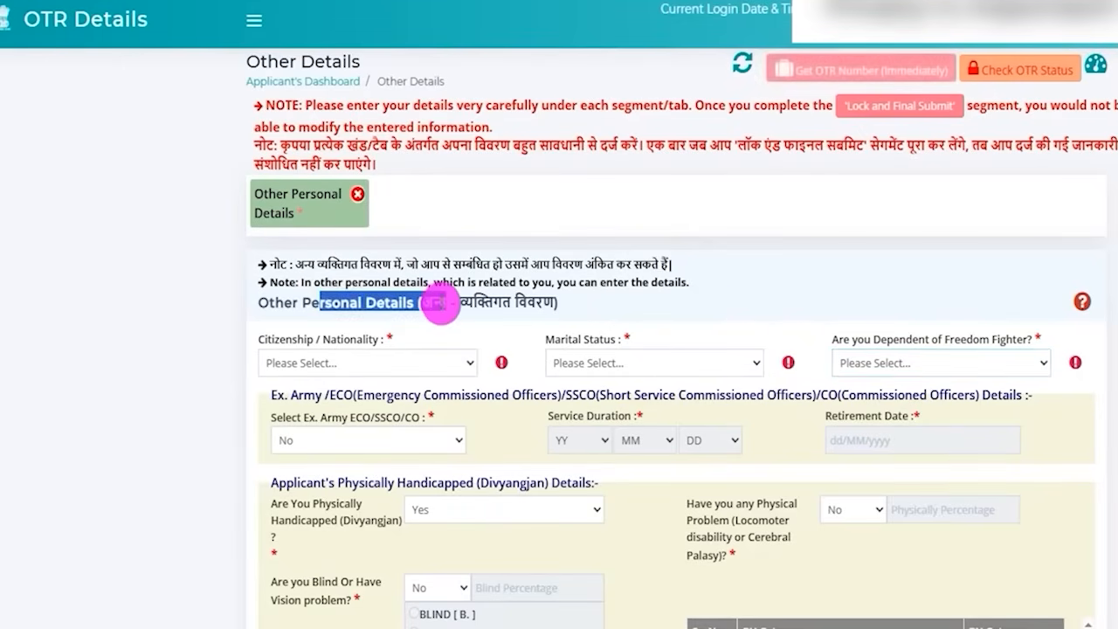
left_click(345, 362)
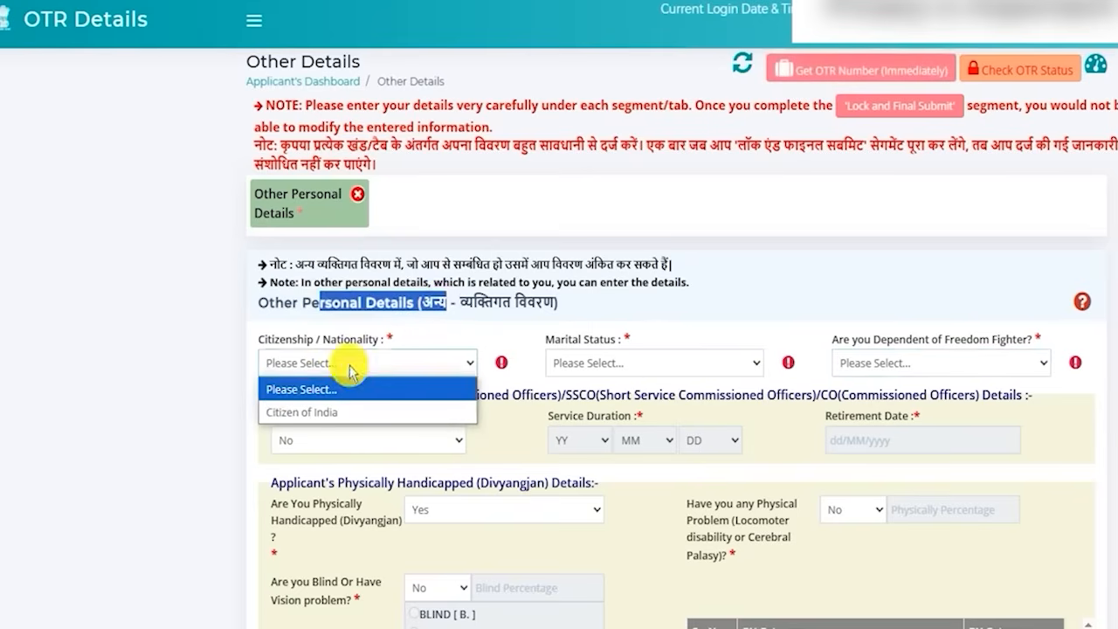
left_click(325, 413)
left_click(643, 370)
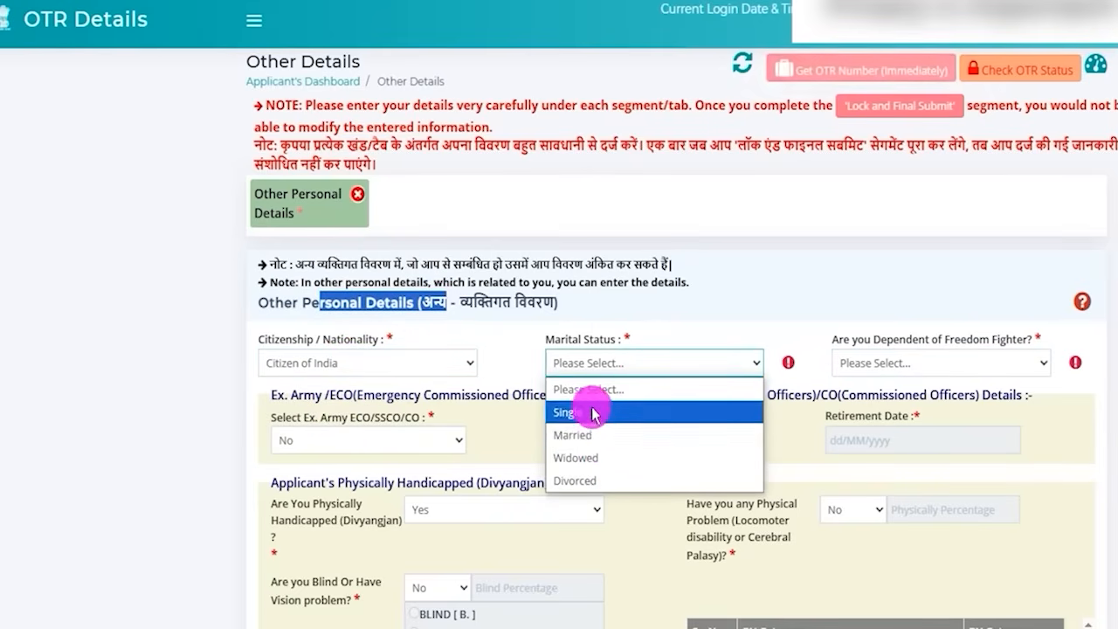
left_click(795, 292)
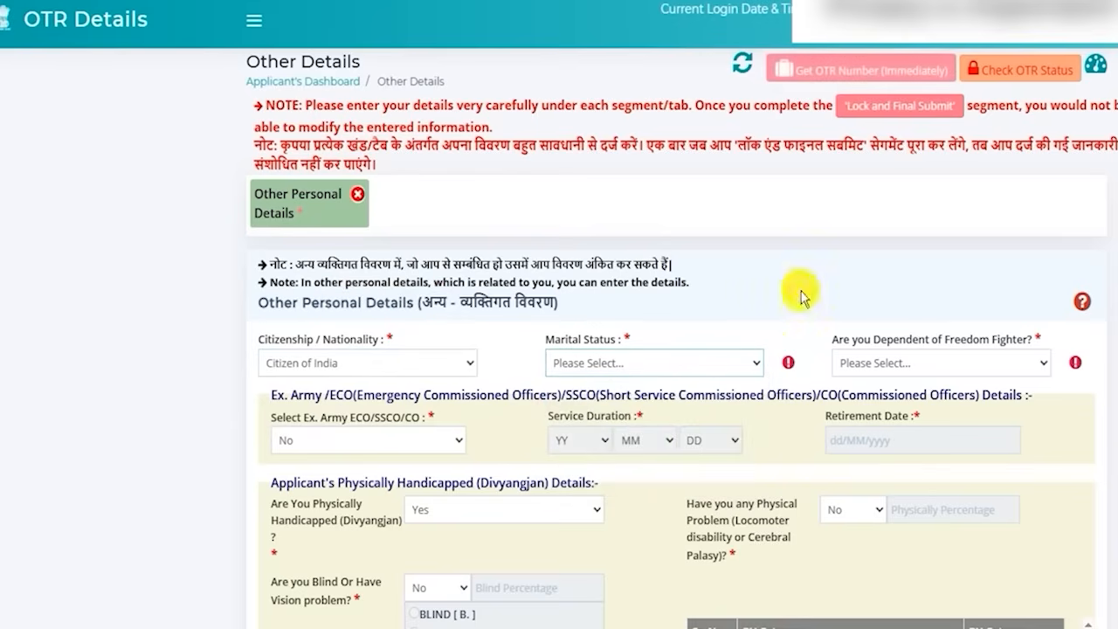
Try Yes for the dependent of freedom fighter question and set the answer to No.
left_click(924, 362)
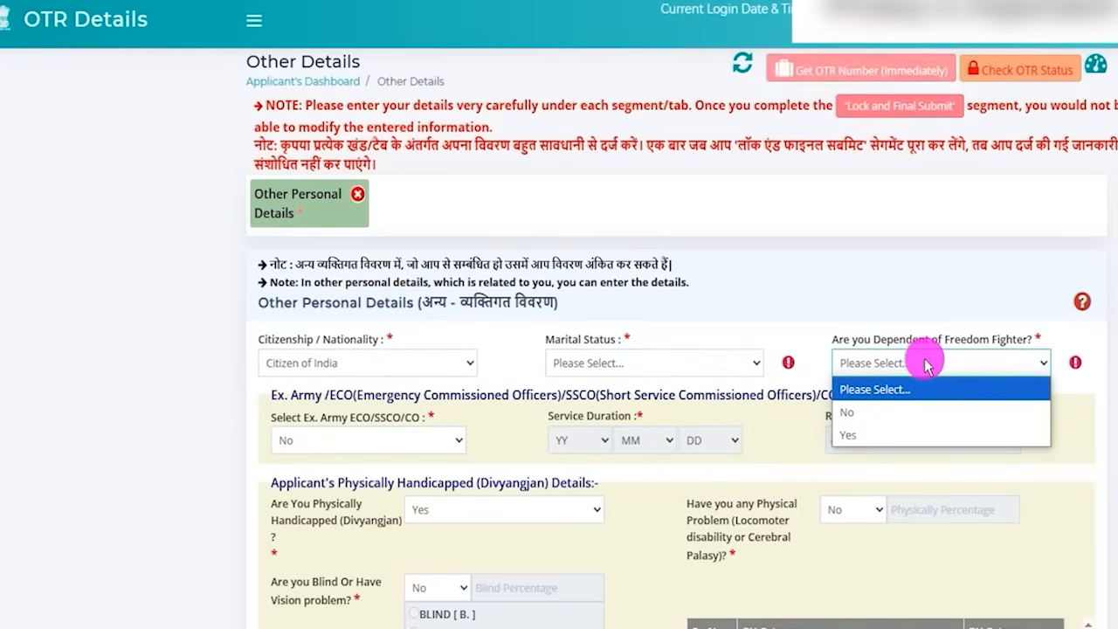
left_click(854, 431)
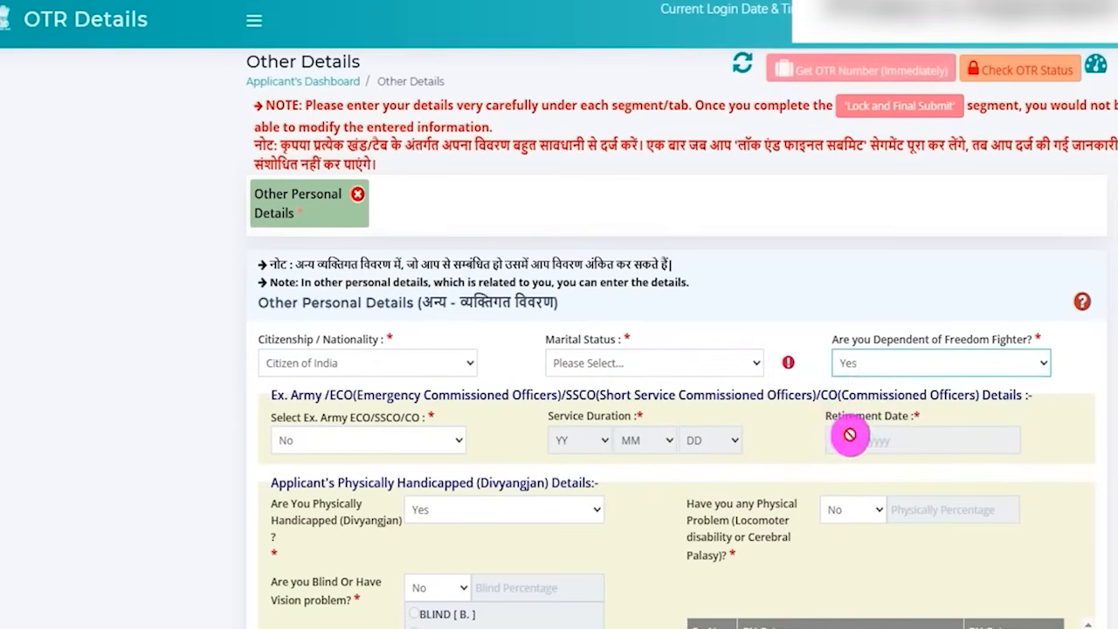
left_click(856, 361)
left_click(856, 408)
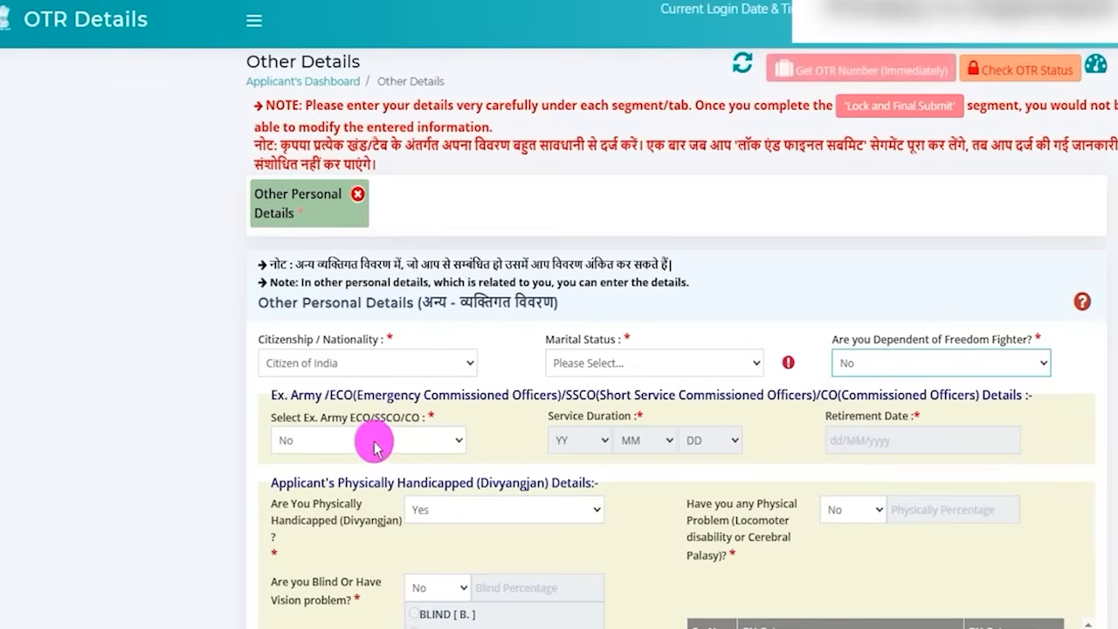
Try the Ex. Army option to examine the service duration and retirement date fields, and return the selection to No.
left_click_drag(299, 394, 955, 394)
left_click(617, 394)
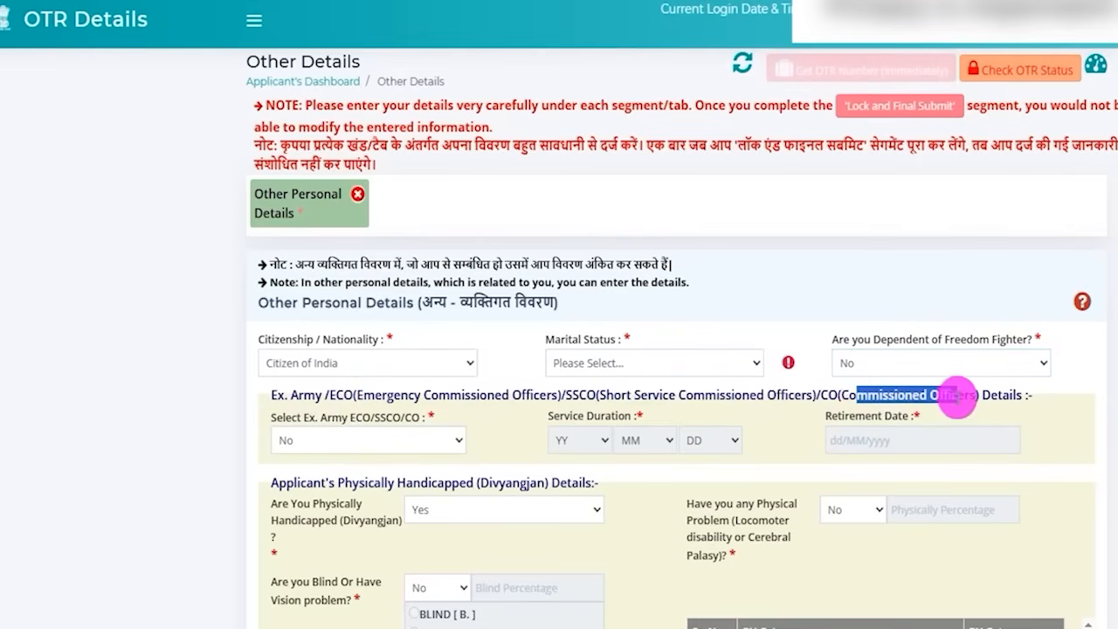
left_click(385, 441)
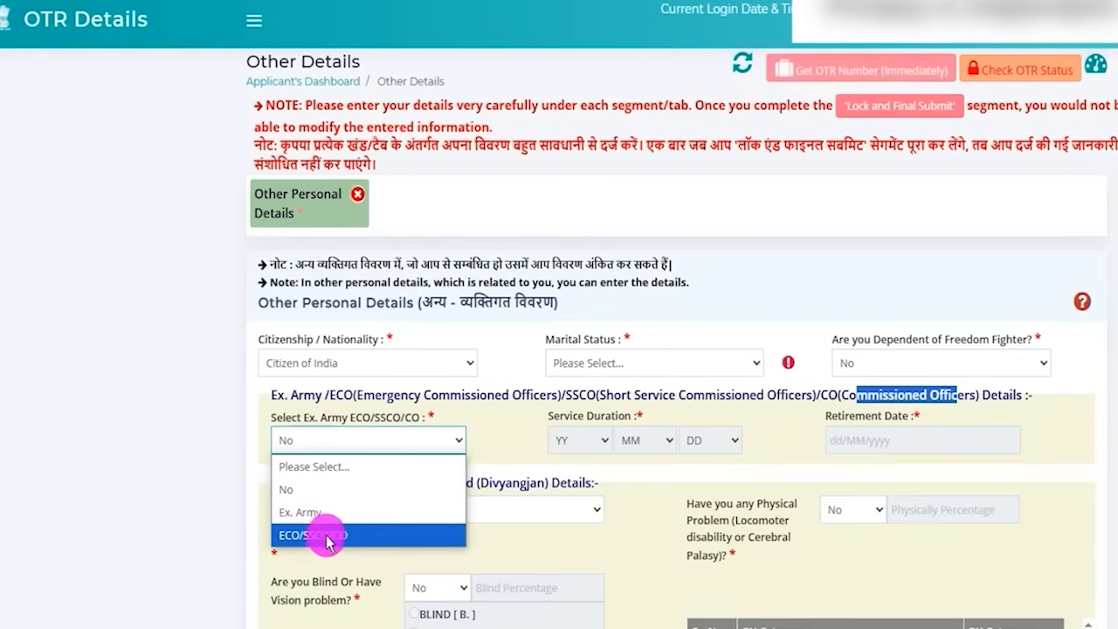
left_click(306, 513)
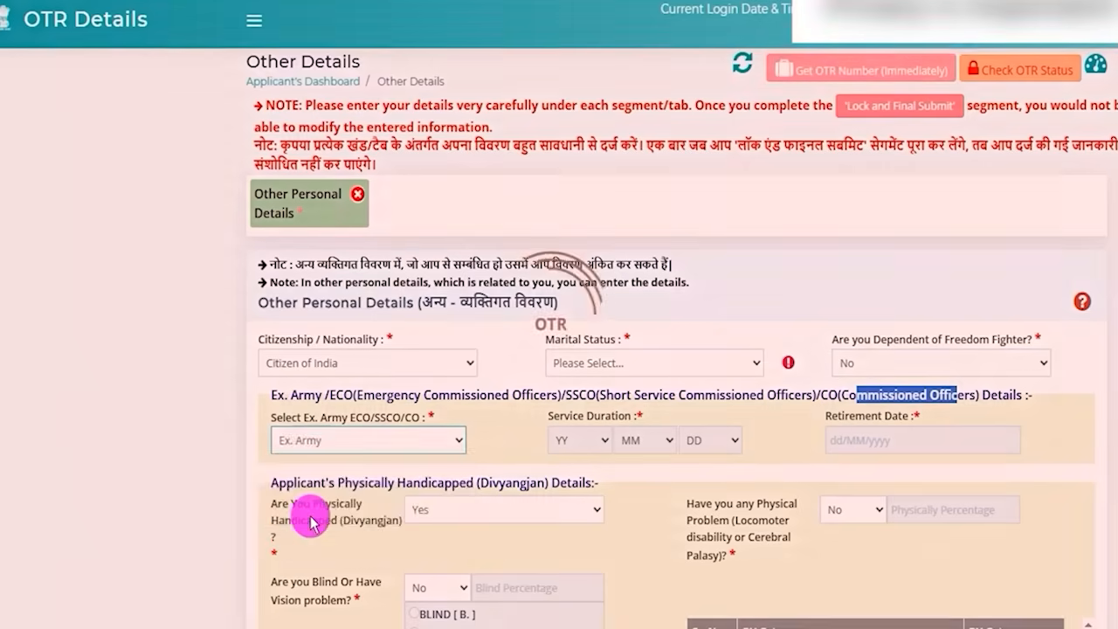
left_click(582, 442)
left_click(651, 440)
left_click(706, 440)
left_click(858, 440)
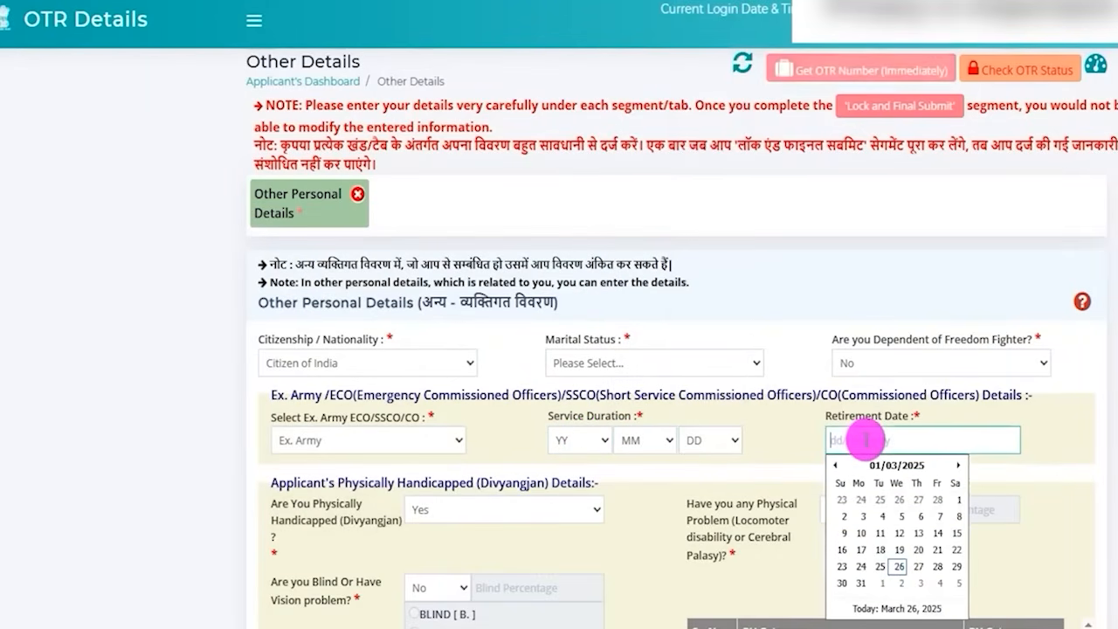
left_click(292, 441)
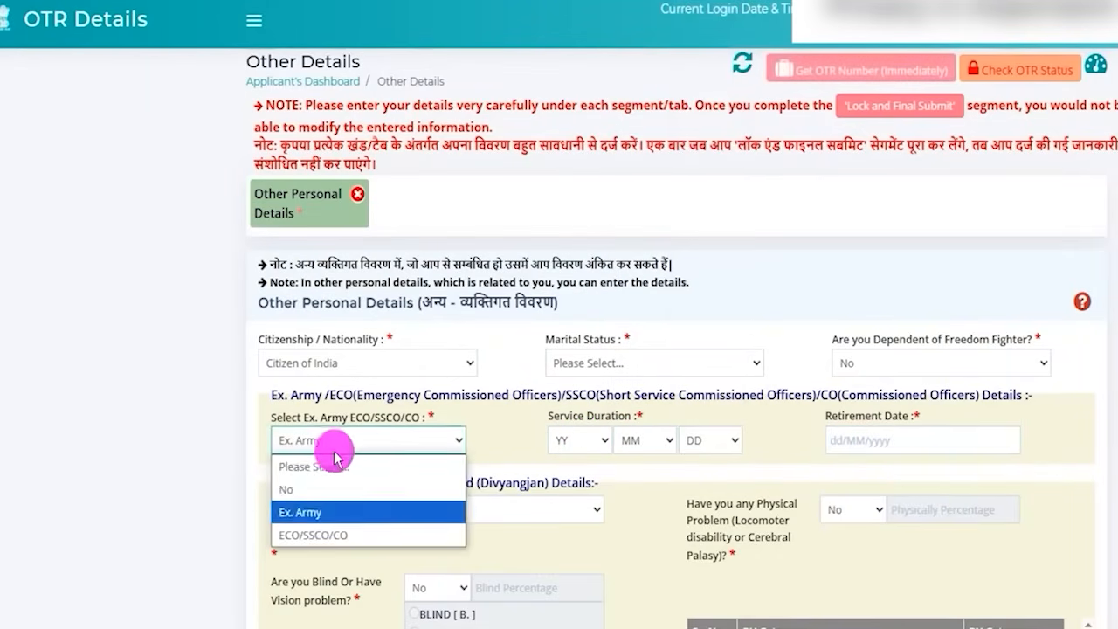
left_click(296, 485)
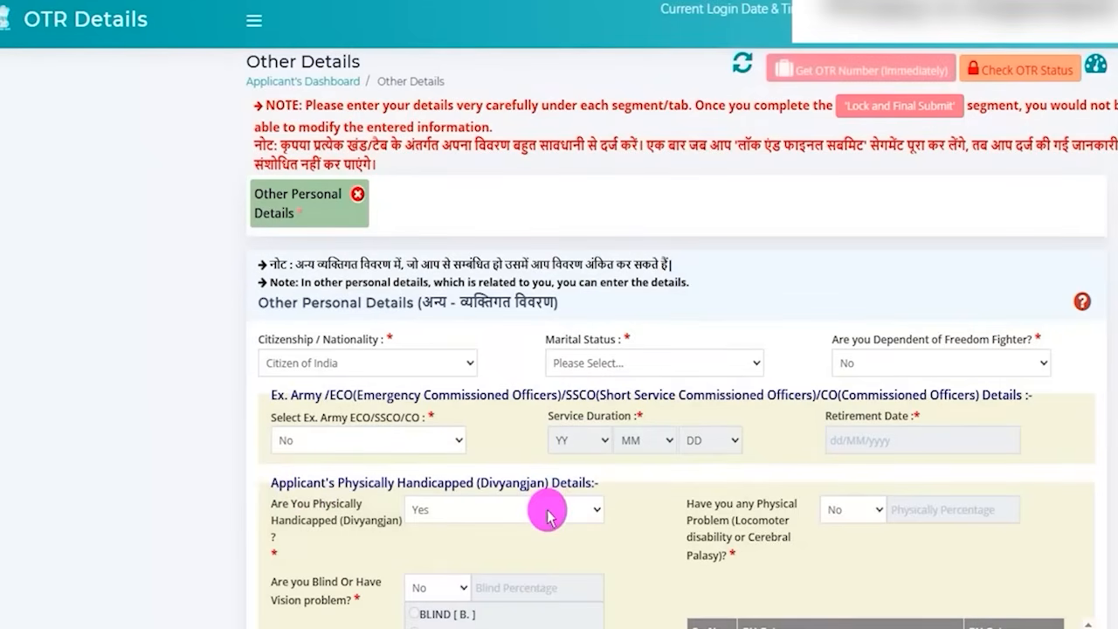
Look over the physically handicapped (Divyangjan) details and choose Yes for whether the applicant is physically handicapped.
scroll(539, 369, "down", 1)
scroll(494, 469, "down", 2)
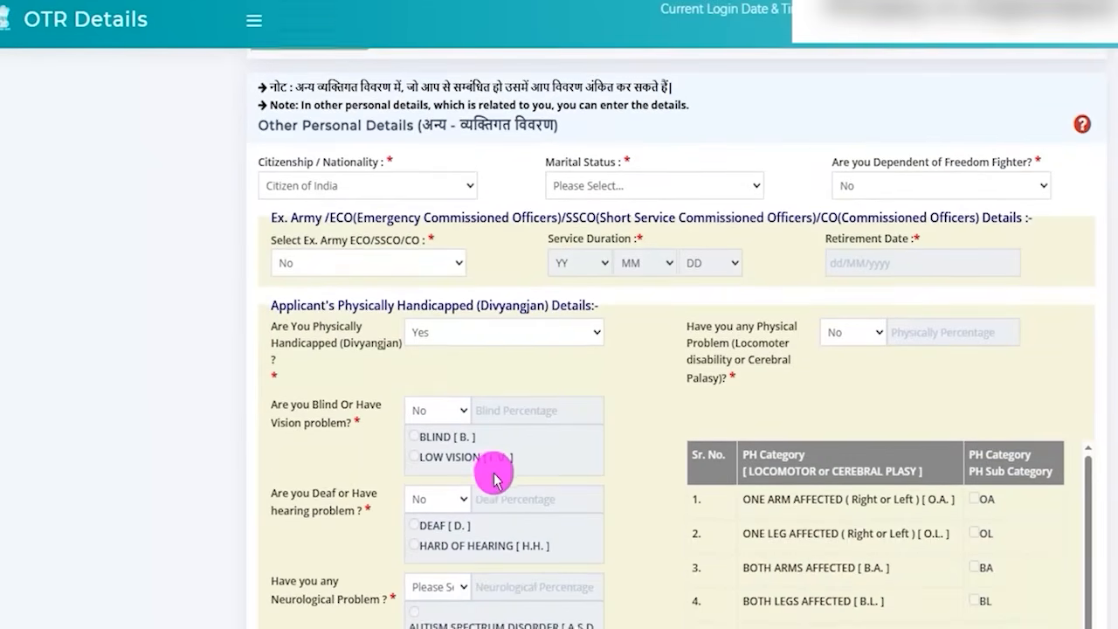
left_click_drag(284, 219, 453, 219)
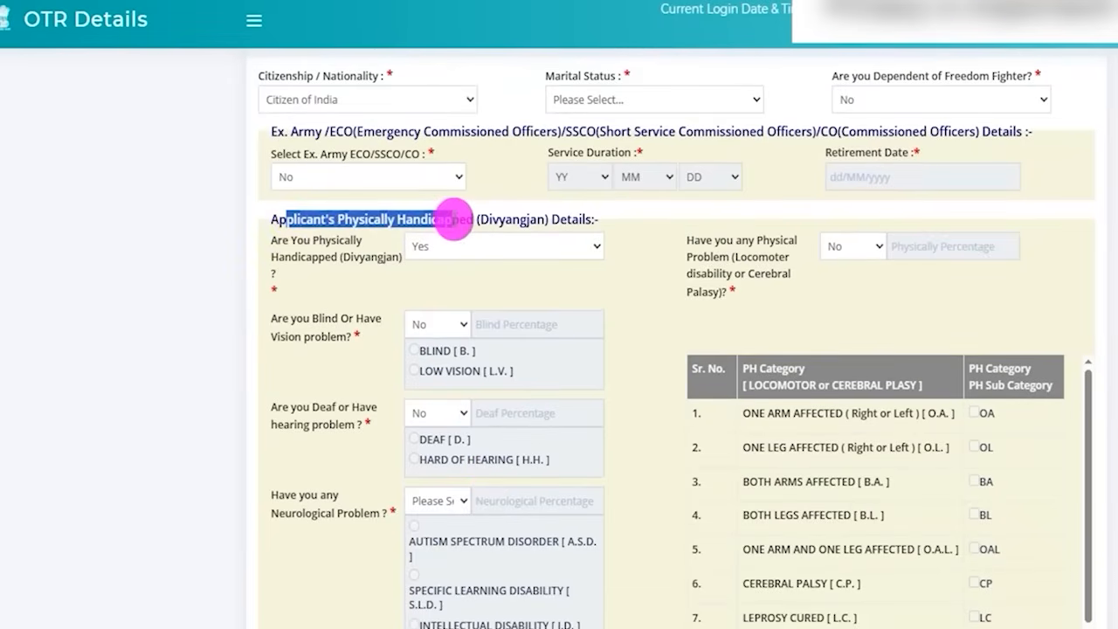
left_click(441, 247)
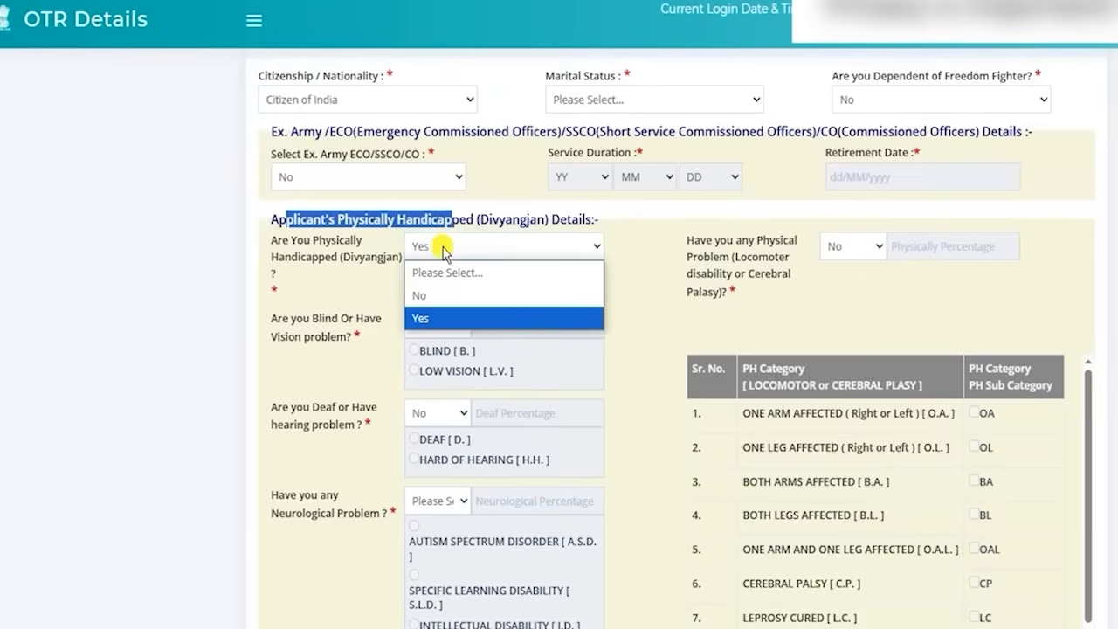
left_click(428, 316)
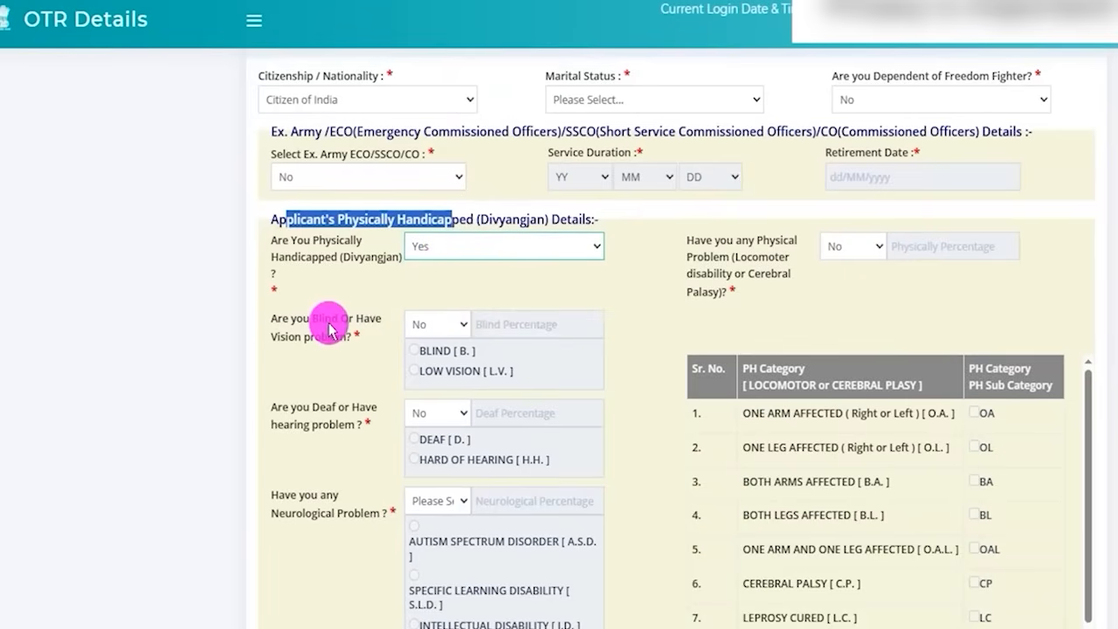
Set the blind or vision problem answer to Yes in the physically handicapped details.
scroll(329, 331, "down", 2)
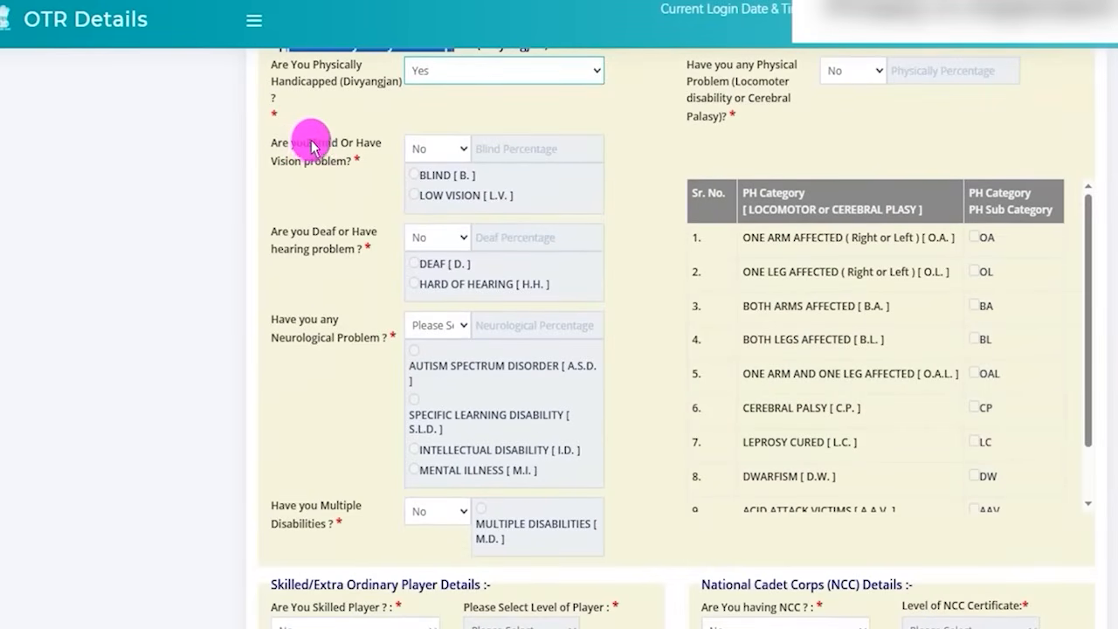
mouse_move(318, 142)
left_mouse_down()
mouse_move(341, 140)
mouse_move(309, 160)
left_mouse_up()
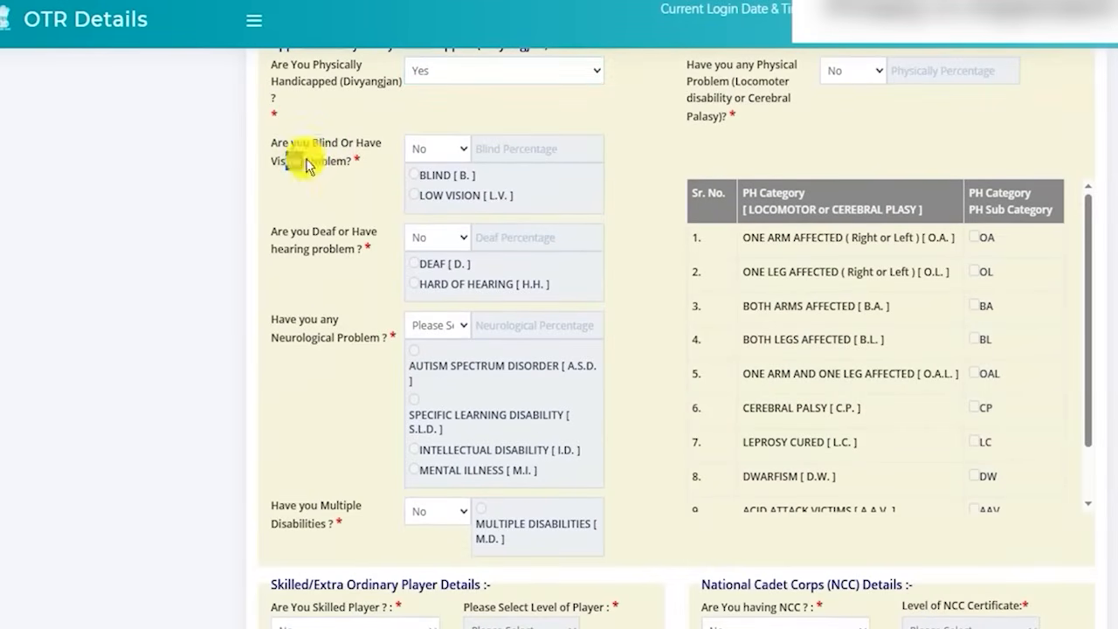
left_click(438, 156)
left_click(421, 219)
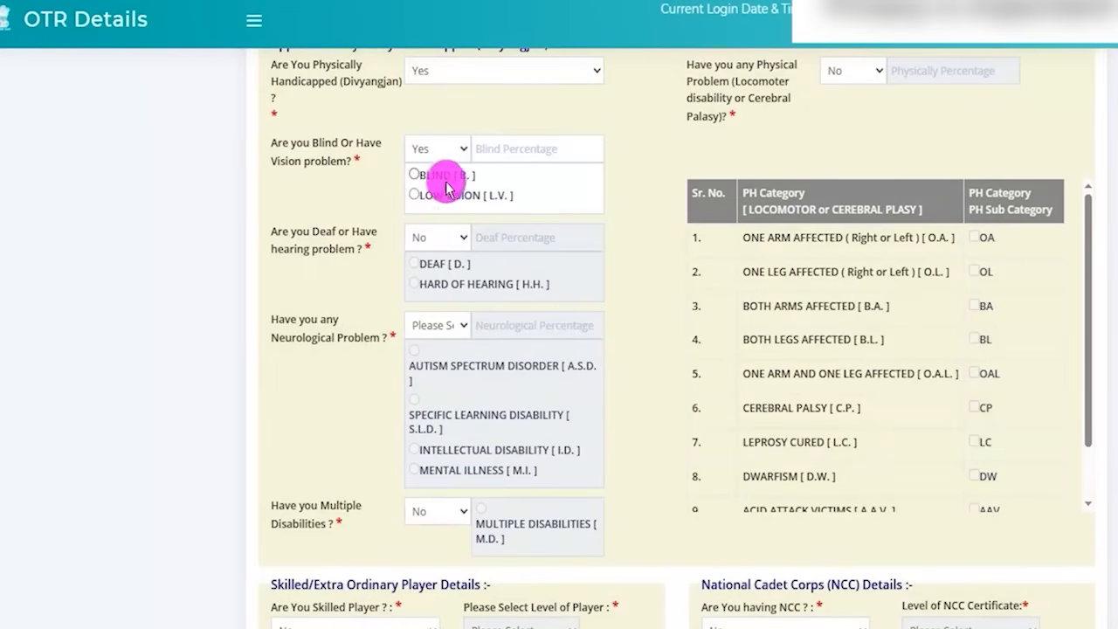
Set the blind or vision problem answer to No and check the choices for the deaf or hearing problem question.
left_click(428, 154)
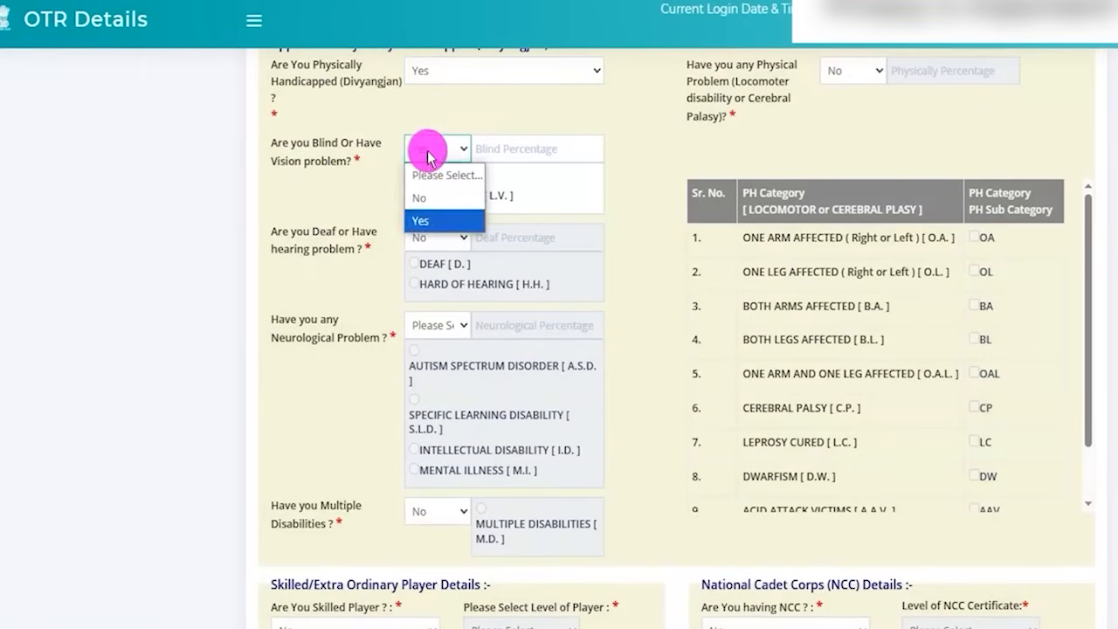
left_click(423, 197)
left_click_drag(339, 234, 309, 250)
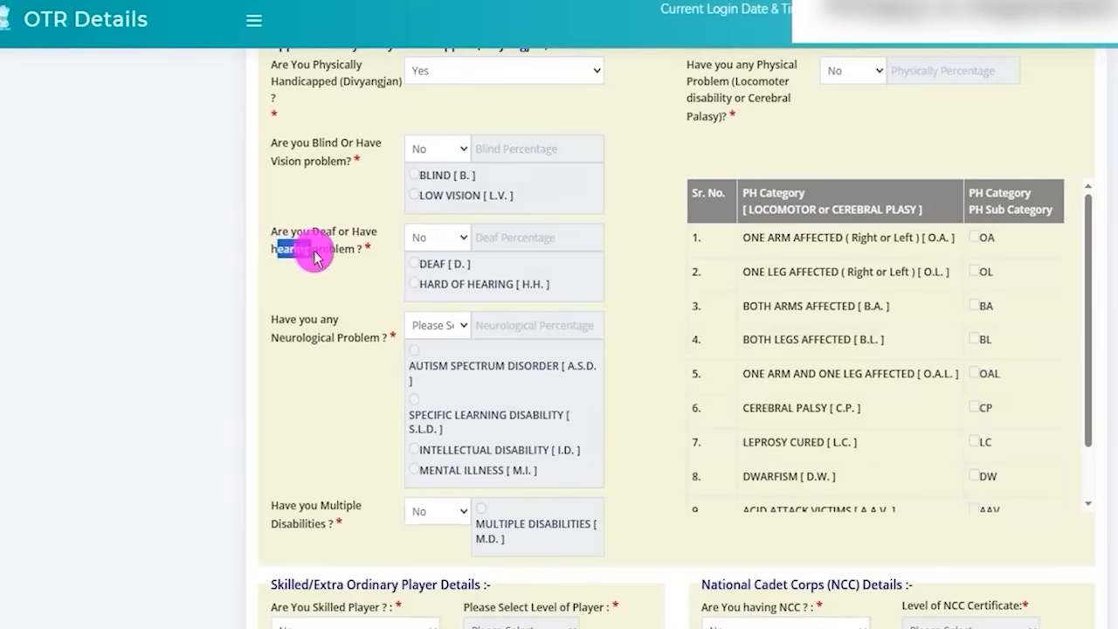
left_click(440, 236)
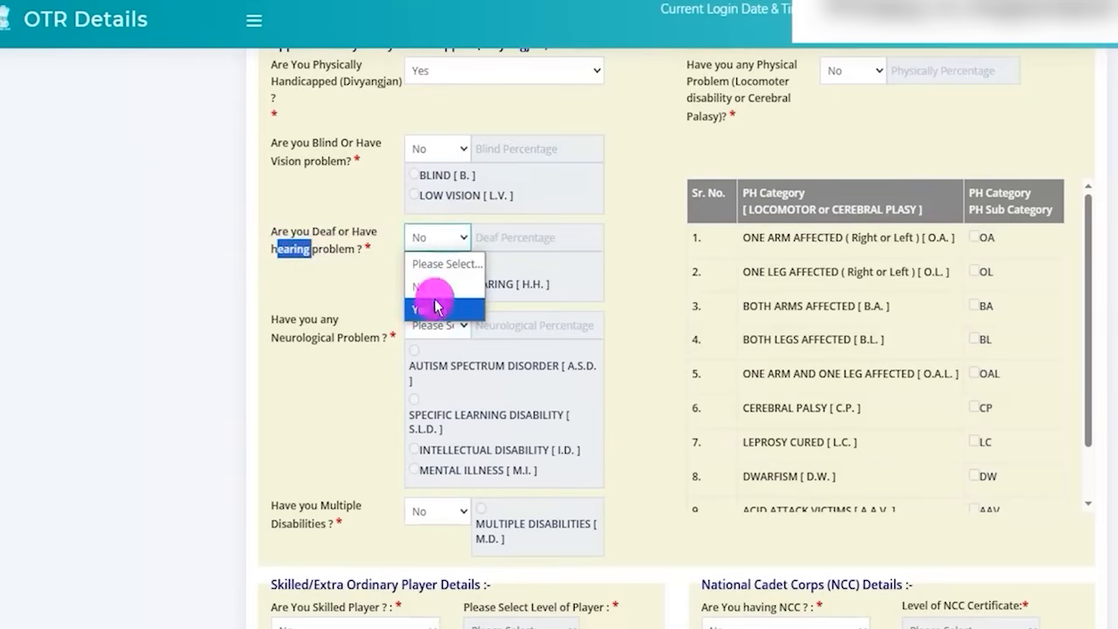
left_click(295, 323)
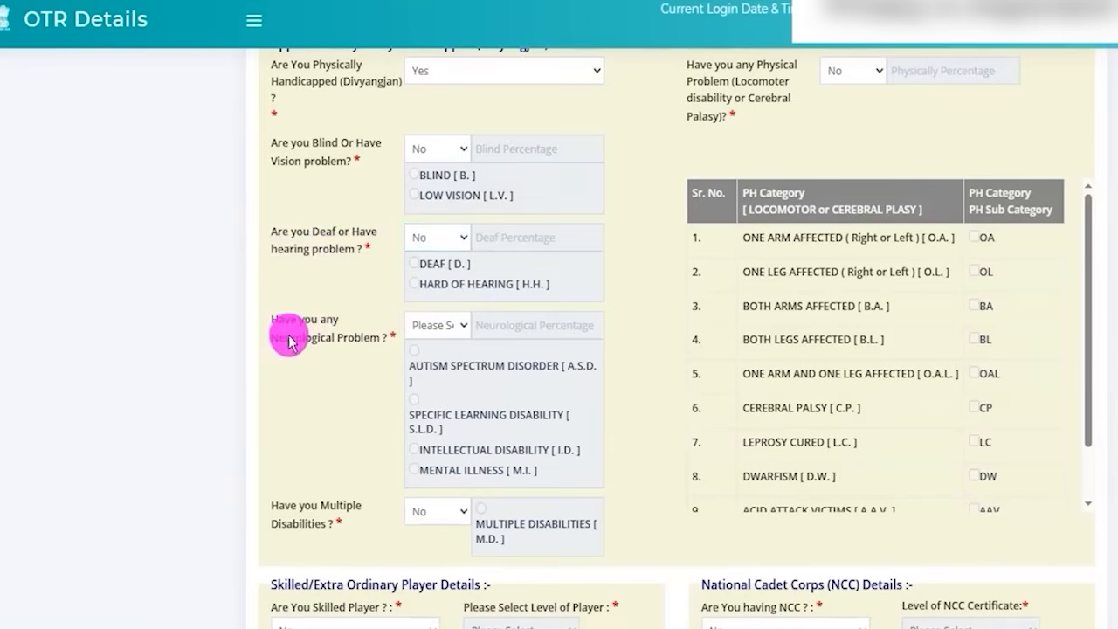
Answer No to both the neurological problem and the multiple disabilities questions.
left_click_drag(285, 343, 343, 337)
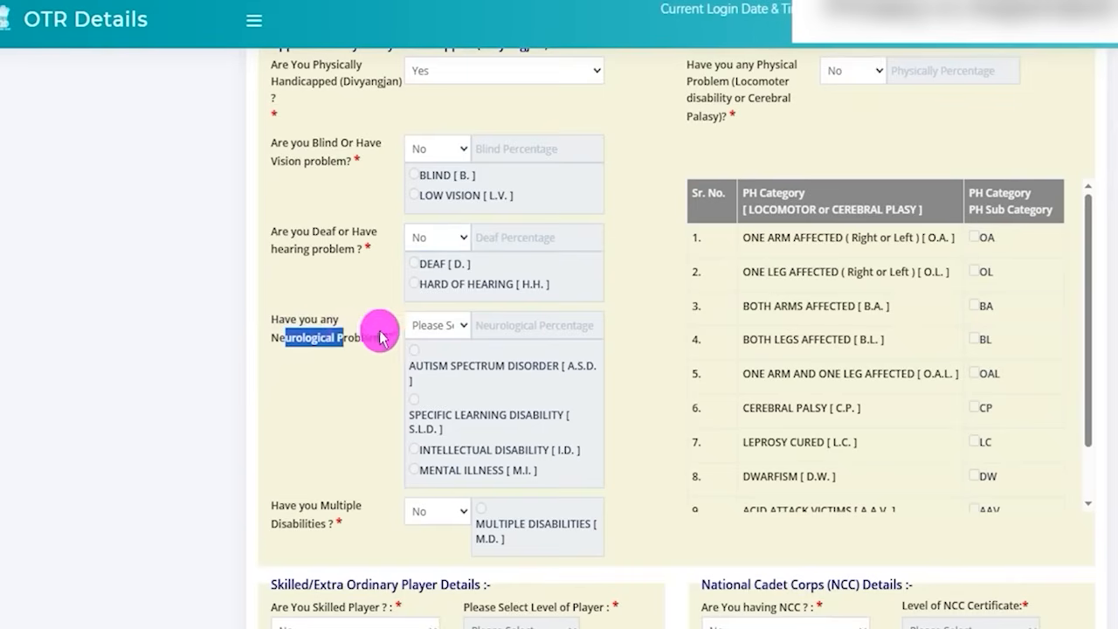
left_click(439, 325)
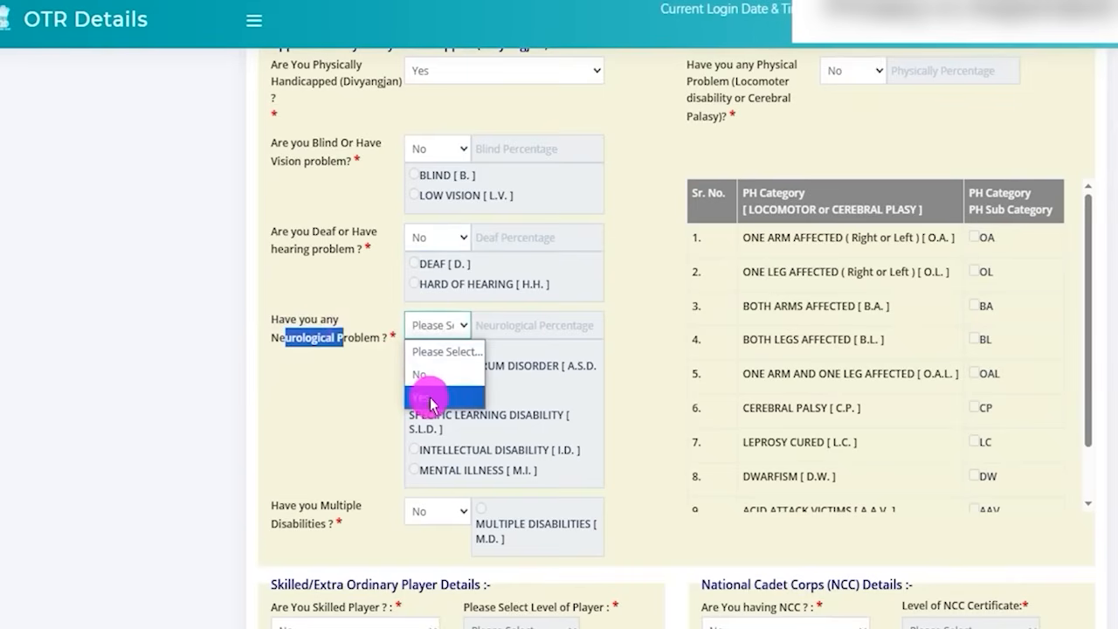
left_click(419, 373)
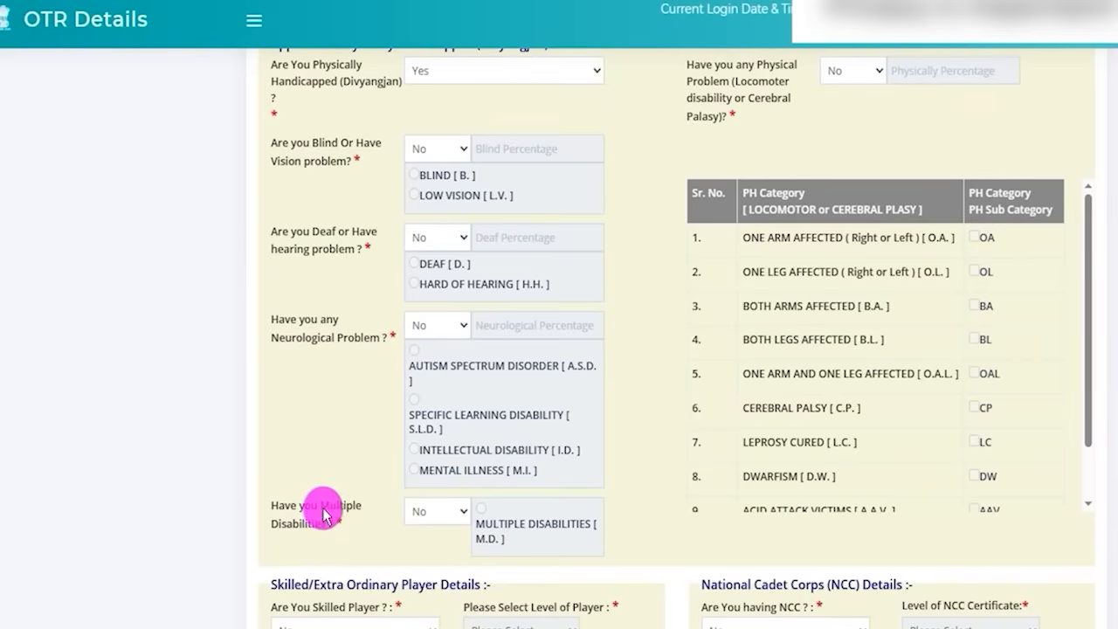
left_click_drag(317, 510, 328, 524)
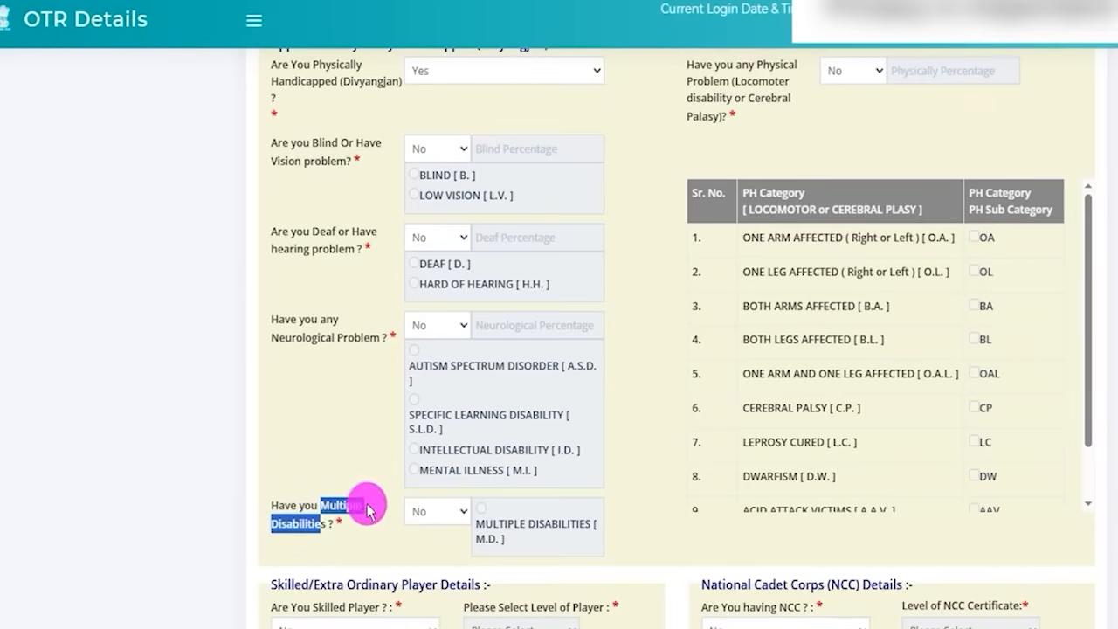
left_click(437, 511)
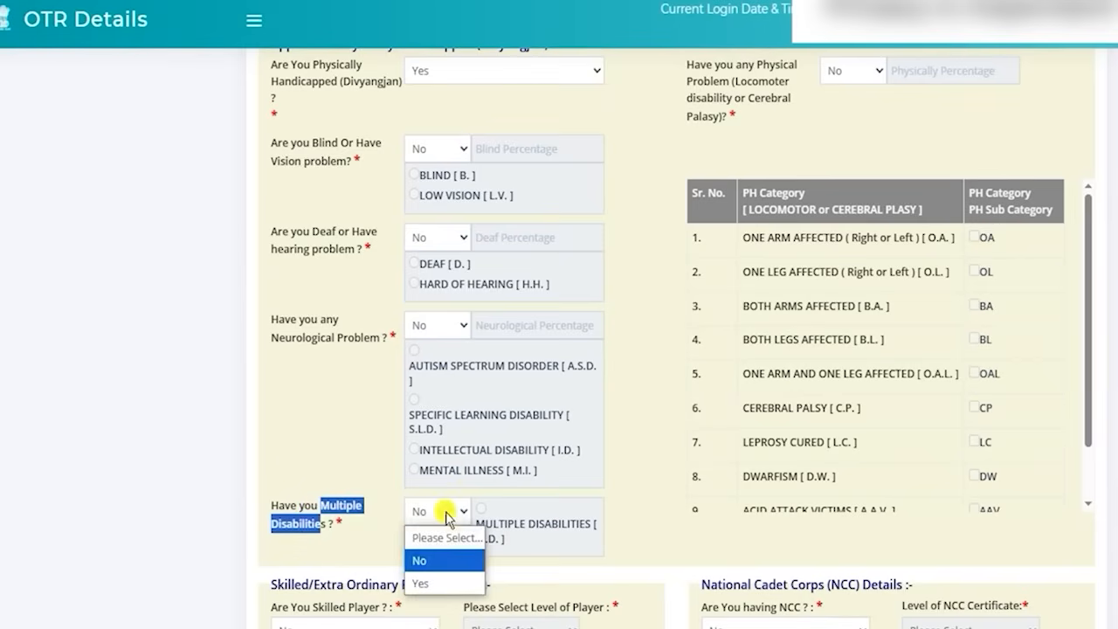
left_click(419, 560)
Try Yes for the physical problem (locomotor disability or cerebral palsy) question and examine the PH category and sub category table.
scroll(362, 419, "up", 3)
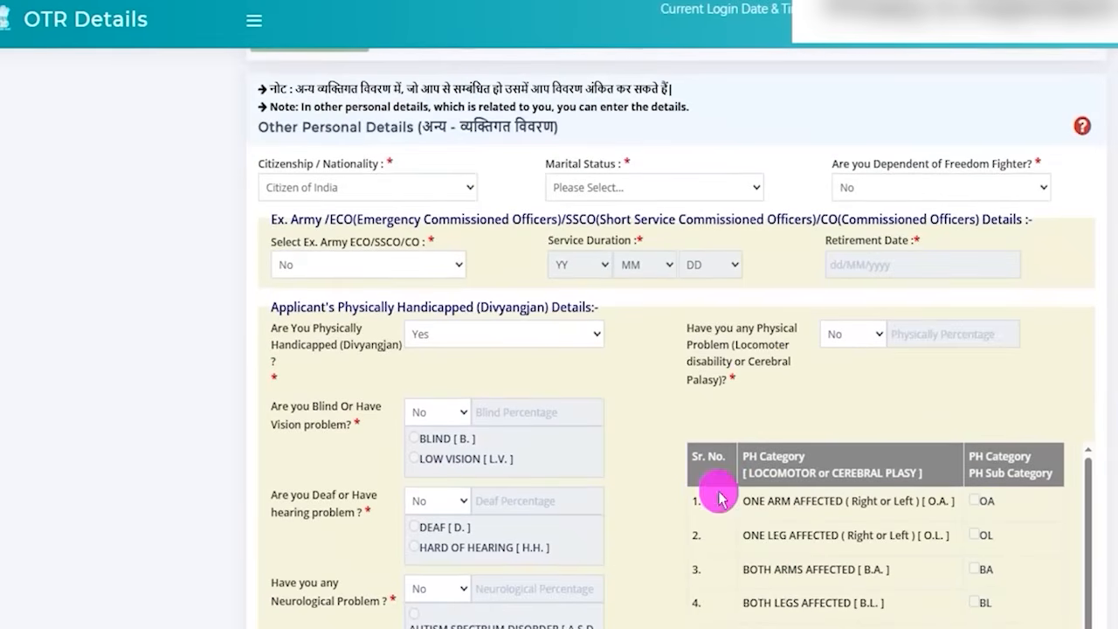
left_click_drag(758, 329, 713, 380)
left_click(843, 334)
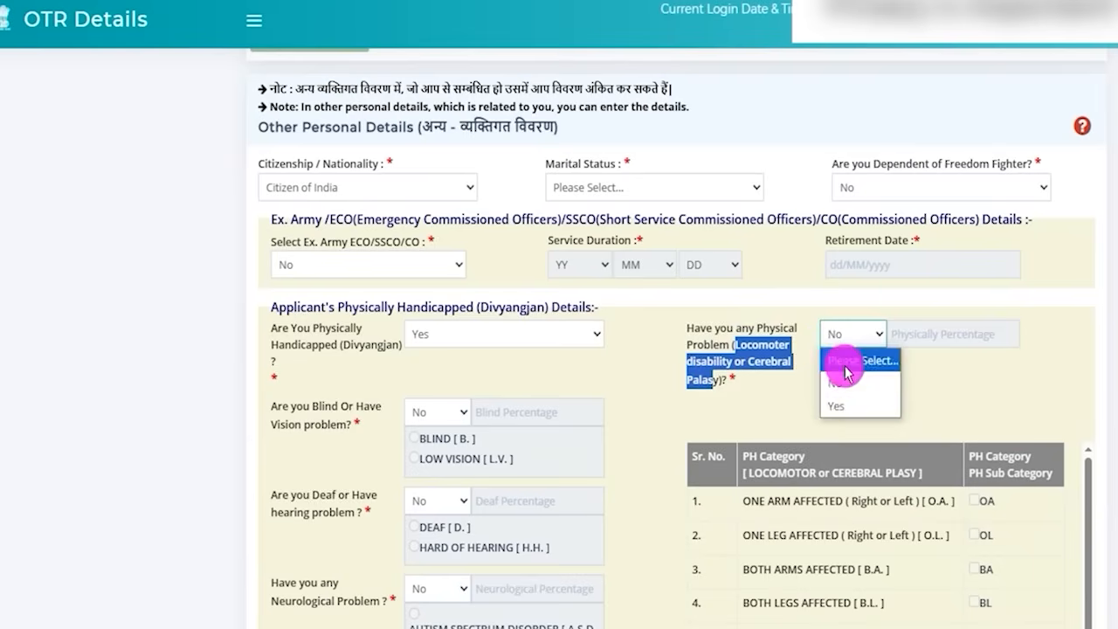
left_click(845, 406)
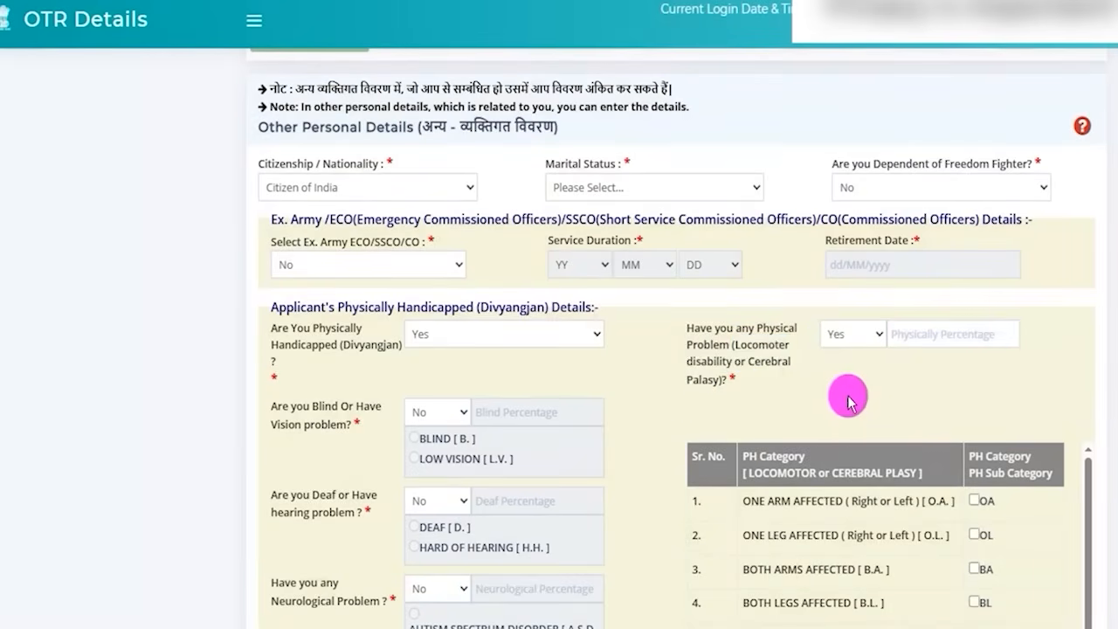
scroll(847, 400, "down", 3)
left_click_drag(760, 194, 917, 208)
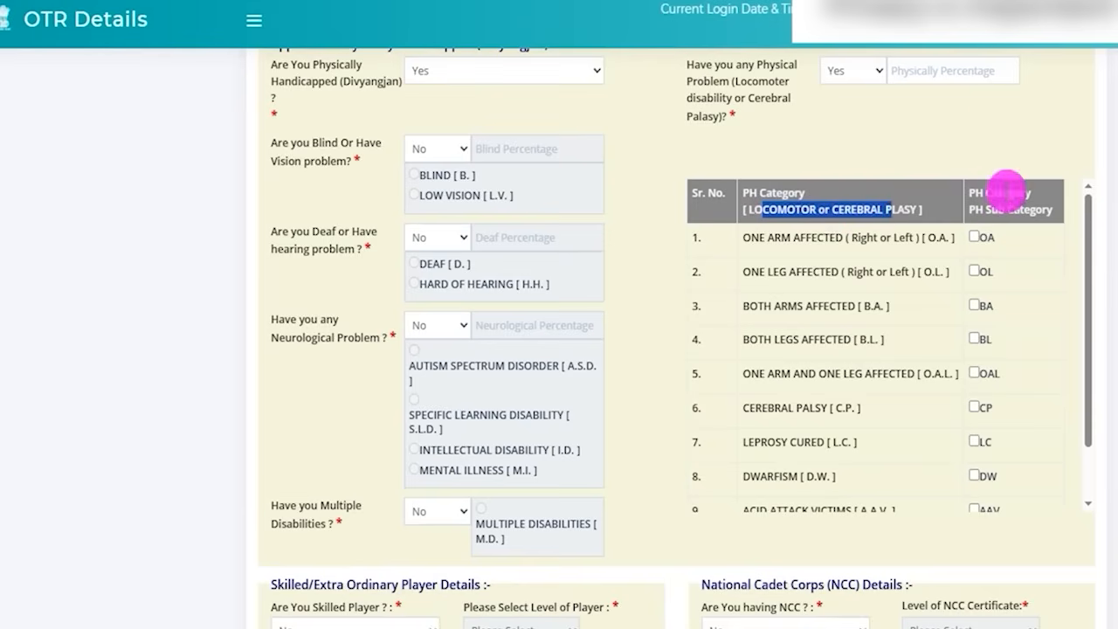
left_click_drag(1007, 191, 1036, 211)
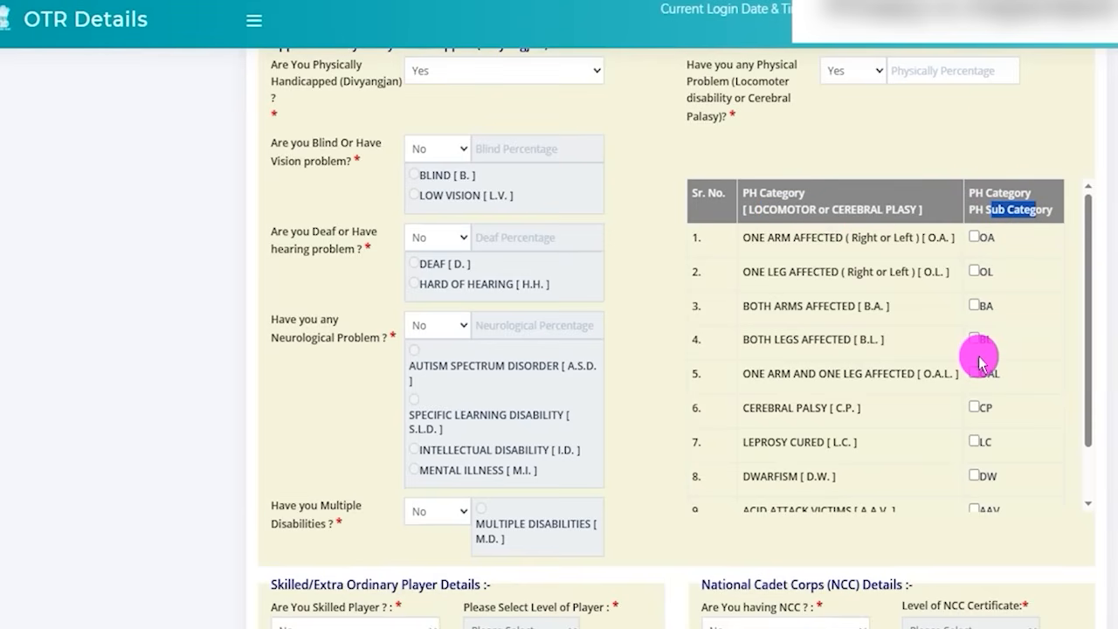
Try the PH sub category choices OL and BA, and return the physical problem answer to No.
left_click(974, 271)
left_click(974, 305)
left_click(973, 305)
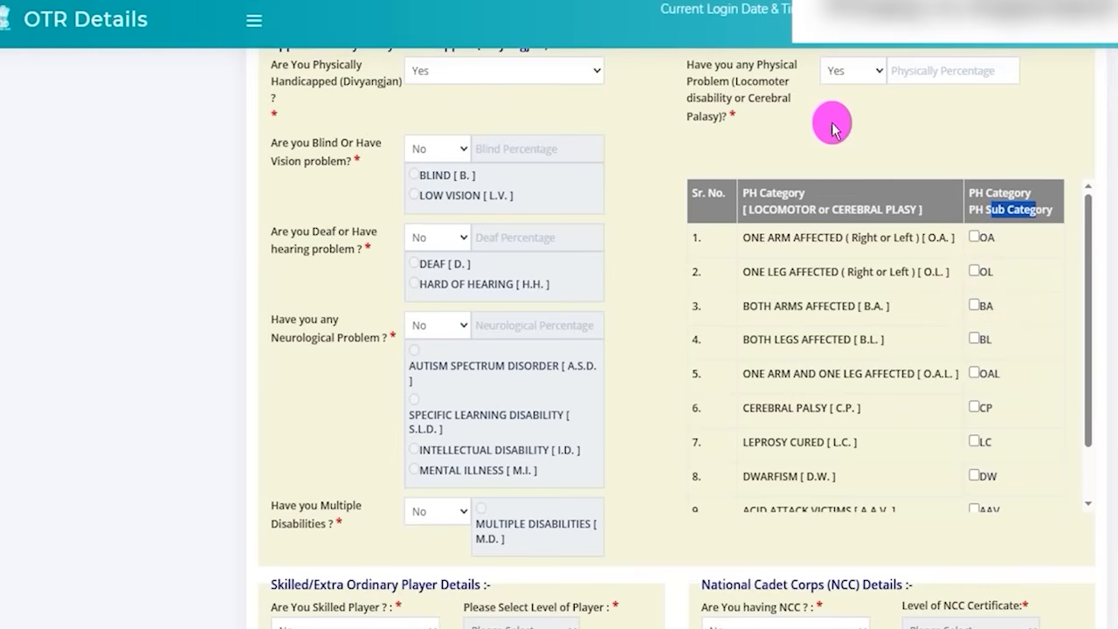
left_click(853, 71)
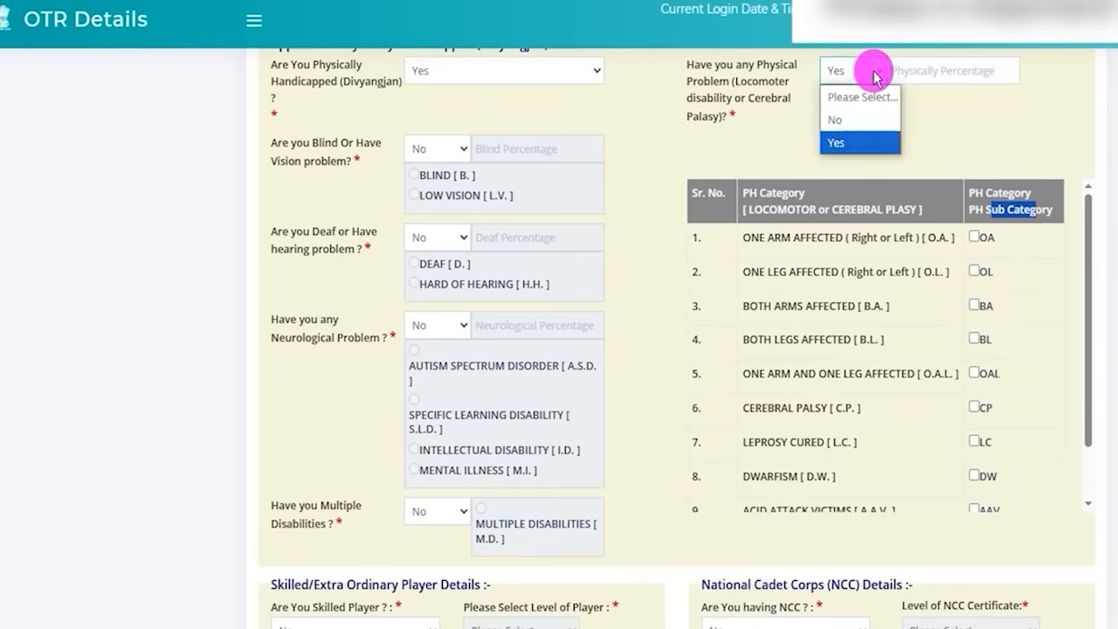
left_click(849, 118)
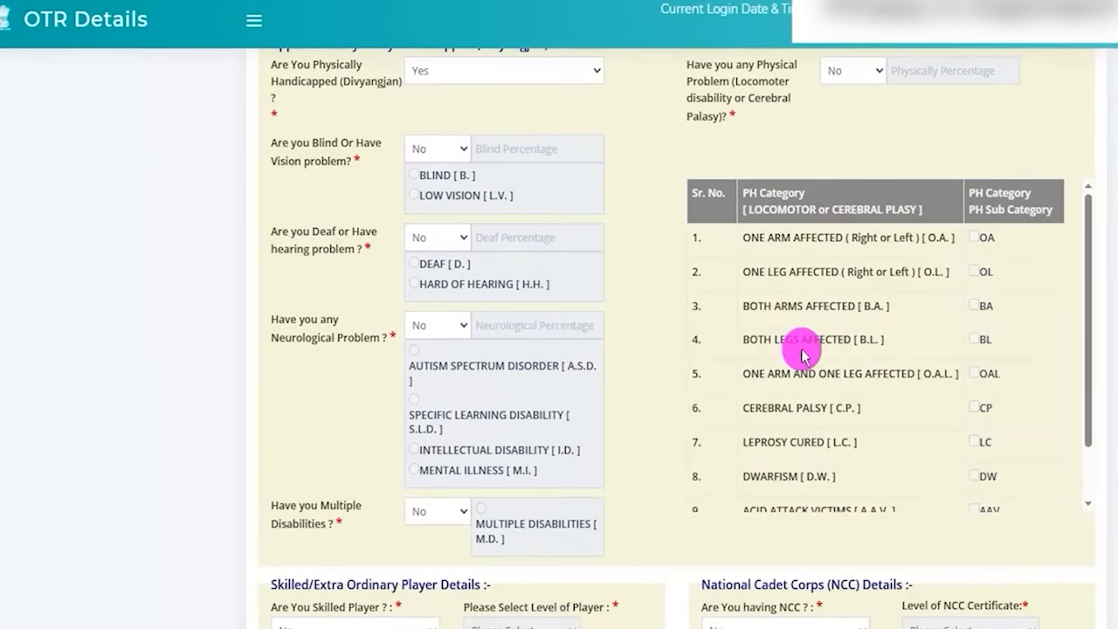
Set the skilled player answer to Yes and choose National Level as the level of player.
scroll(825, 393, "down", 1)
scroll(682, 419, "down", 2)
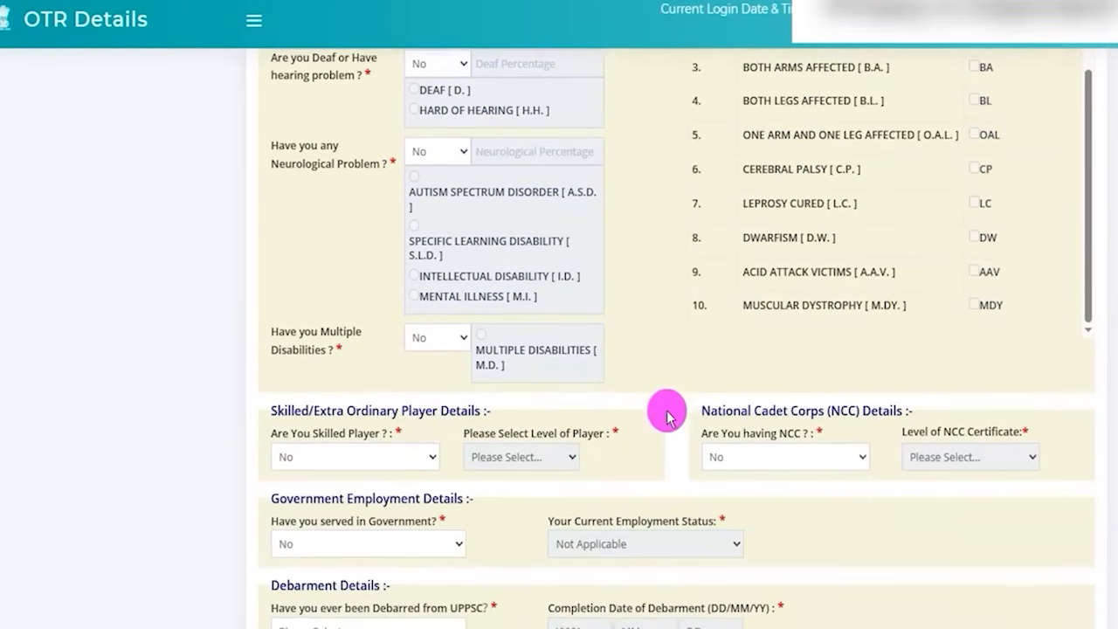
scroll(649, 367, "down", 2)
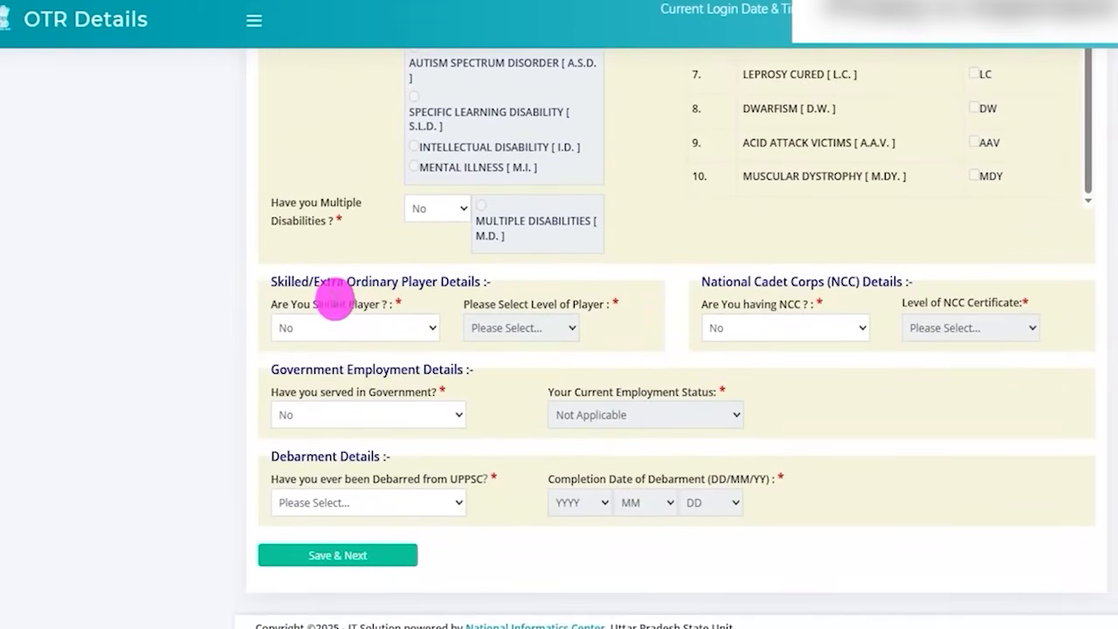
left_click_drag(305, 304, 358, 306)
left_click(369, 330)
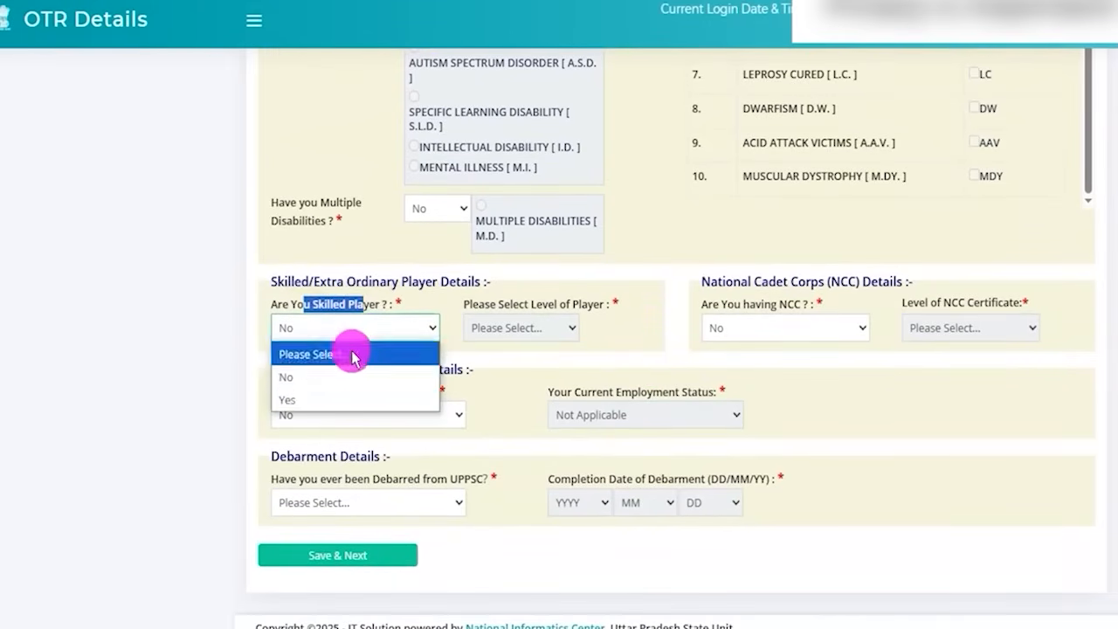
left_click(293, 397)
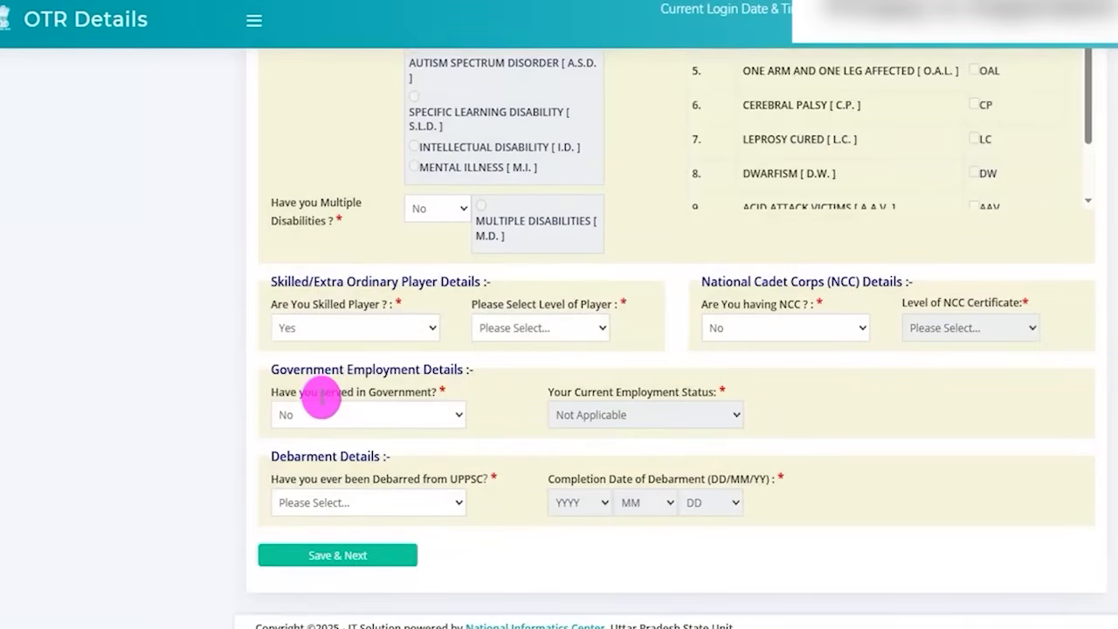
left_click(563, 329)
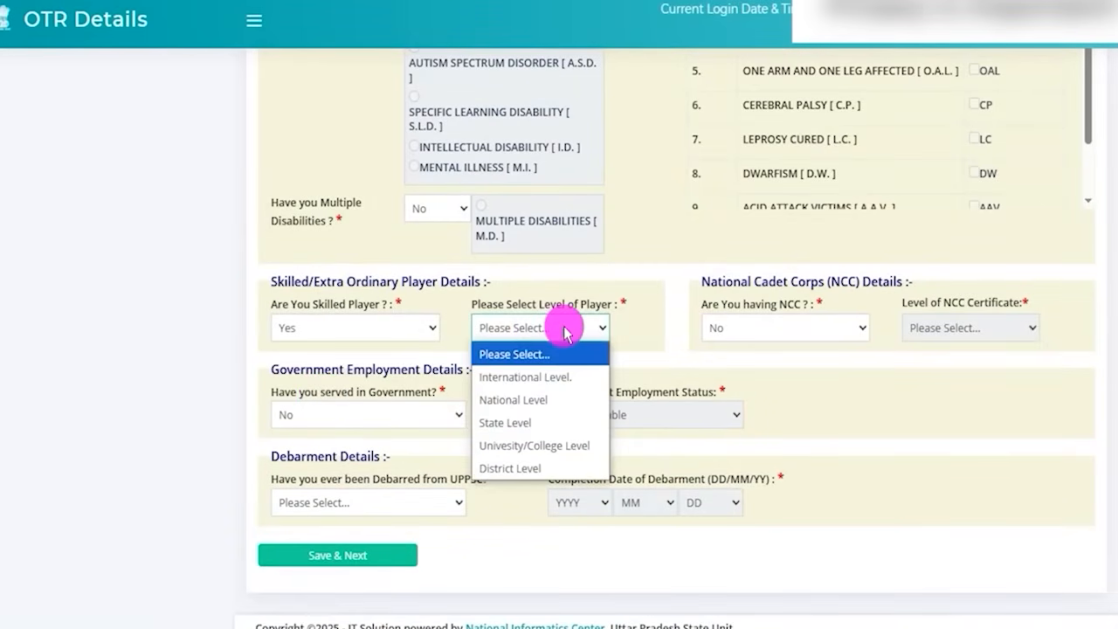
left_click(524, 410)
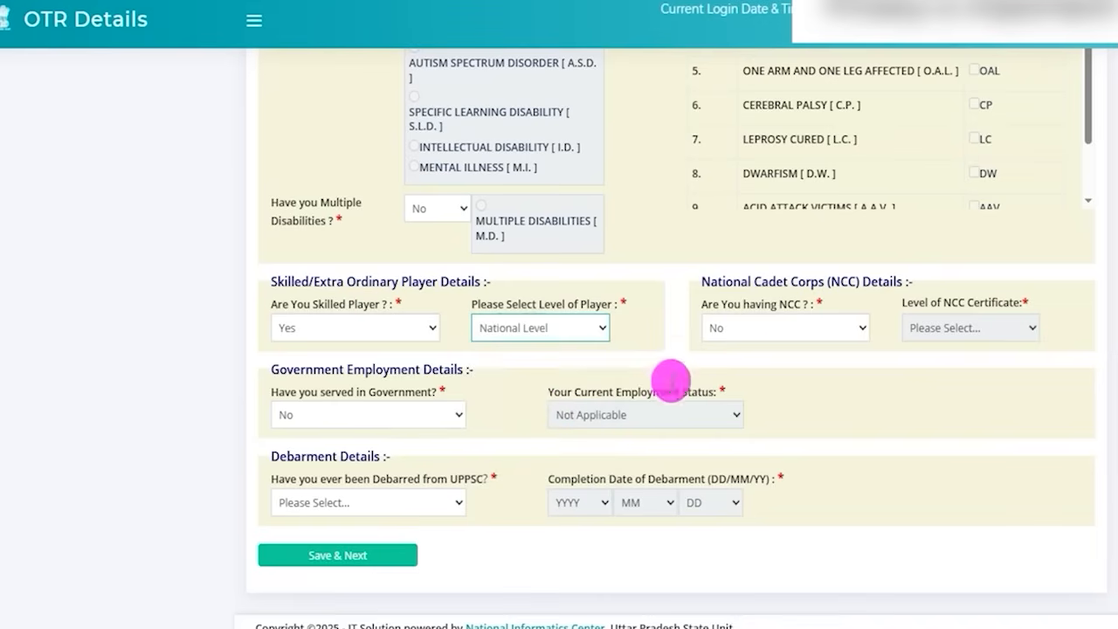
Try Yes for the NCC question to view the certificate levels, and return the answer to No.
left_click(775, 329)
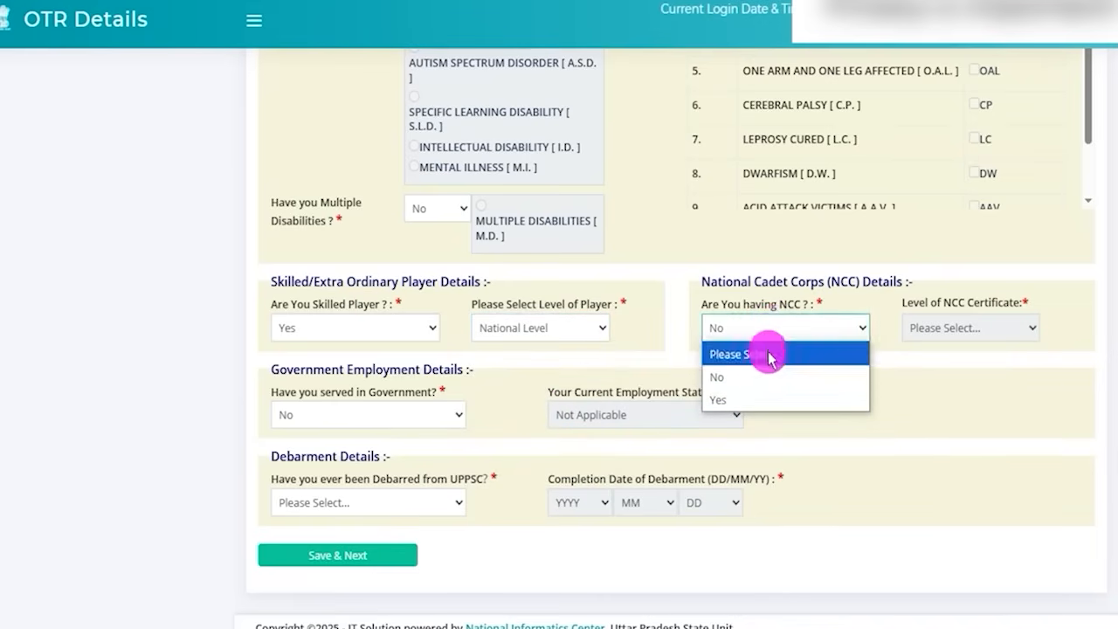
left_click(787, 399)
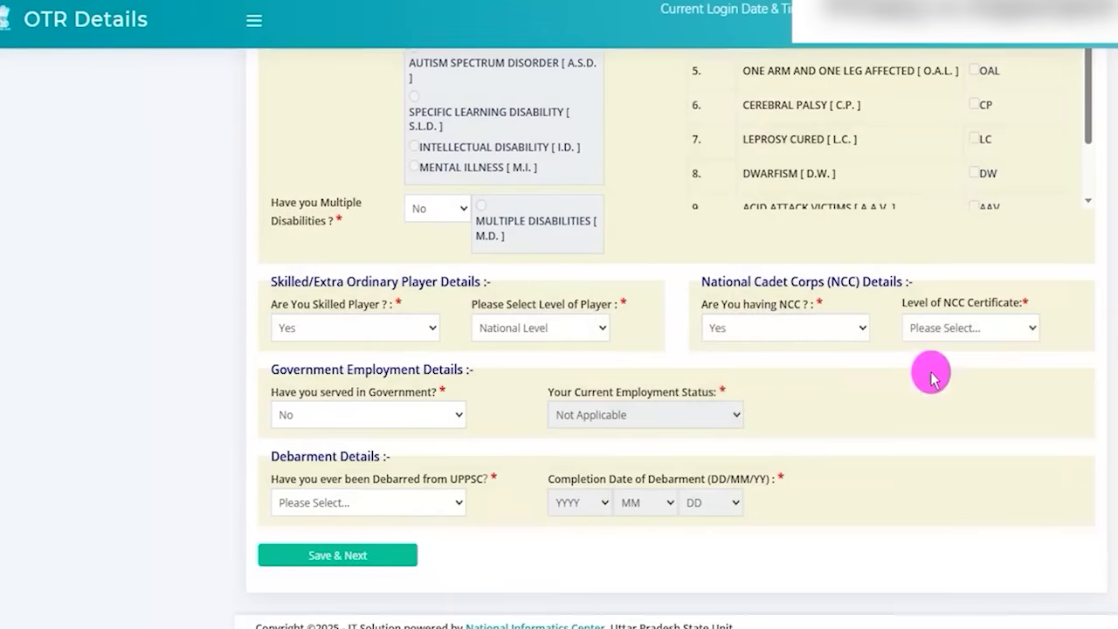
left_click(956, 331)
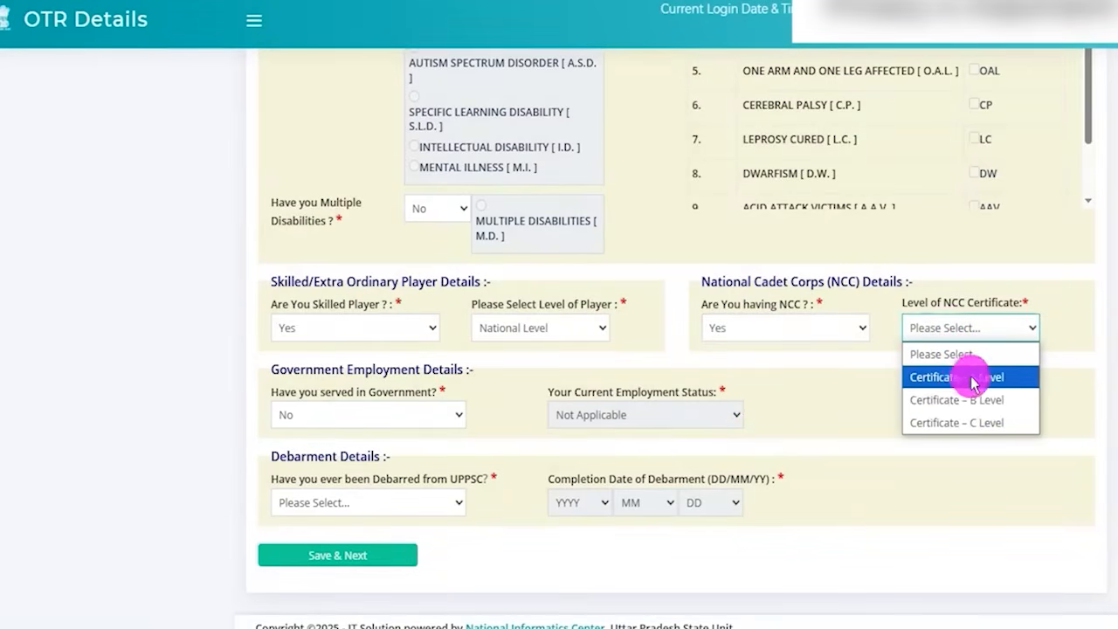
left_click(808, 328)
left_click(762, 377)
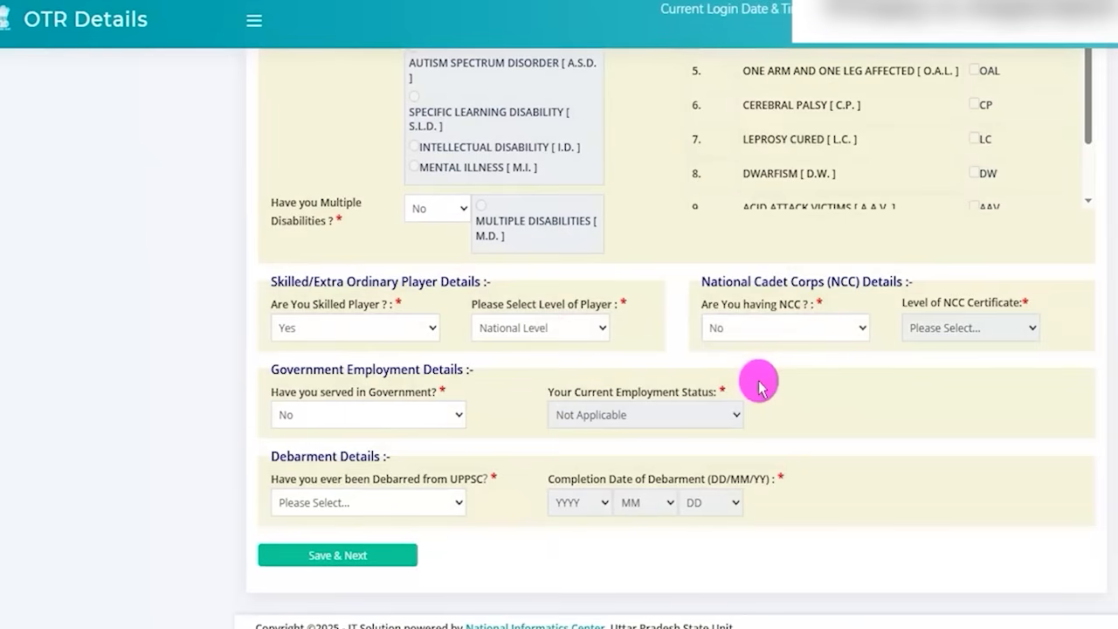
Try Currently Working as a State Government Employee of Uttar Pradesh in the government employment details, and return the government service answer to No.
left_click(371, 386)
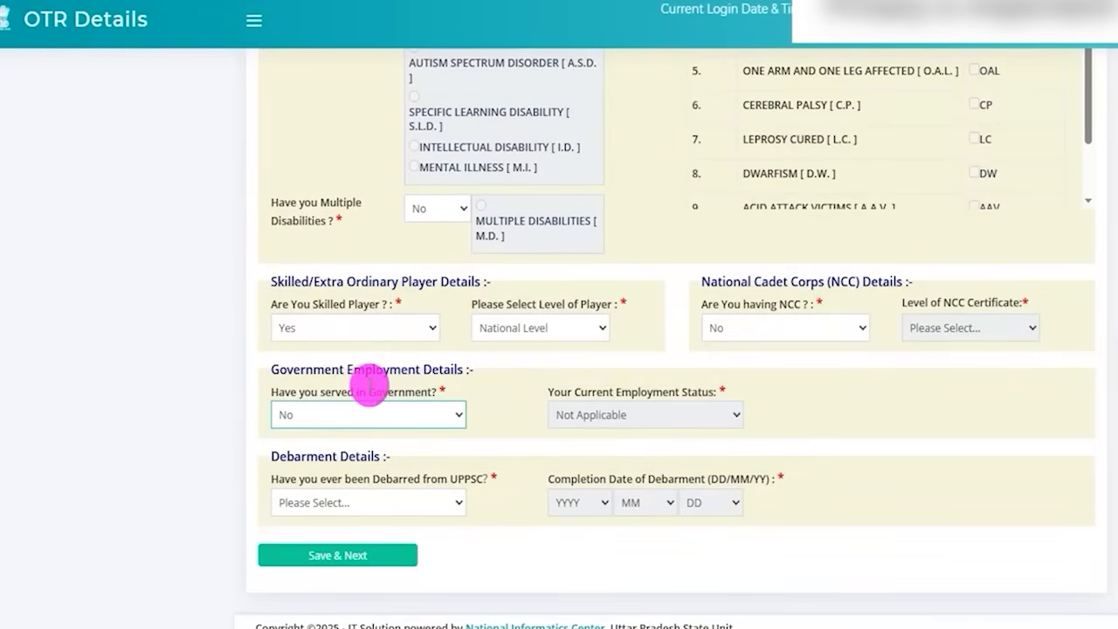
left_click_drag(313, 369, 412, 380)
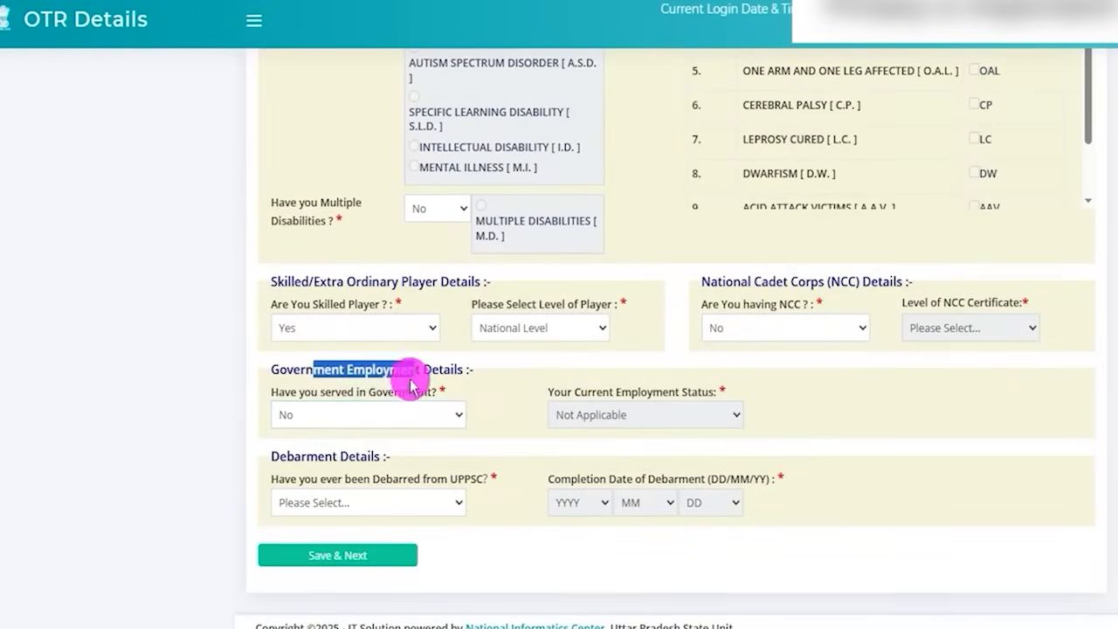
left_click(390, 423)
left_click(359, 487)
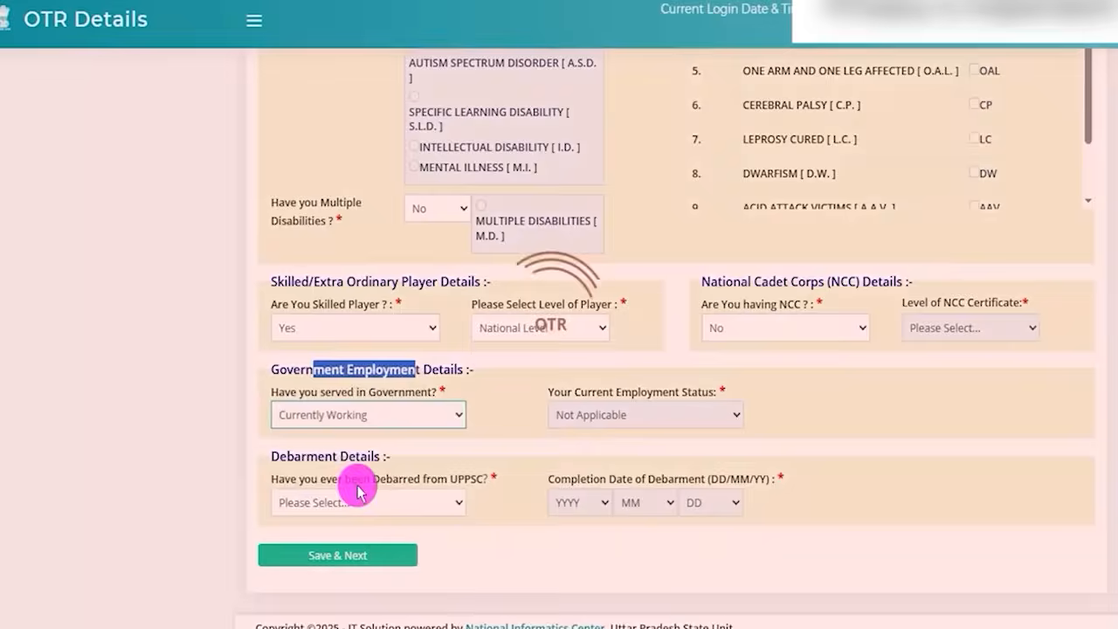
left_click(598, 417)
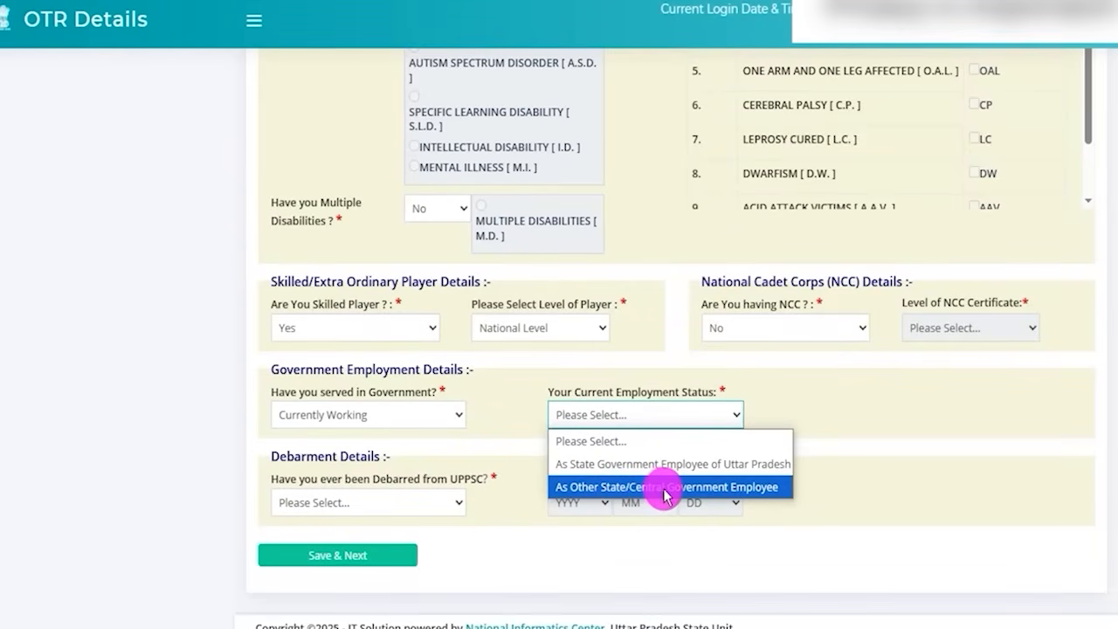
left_click(611, 475)
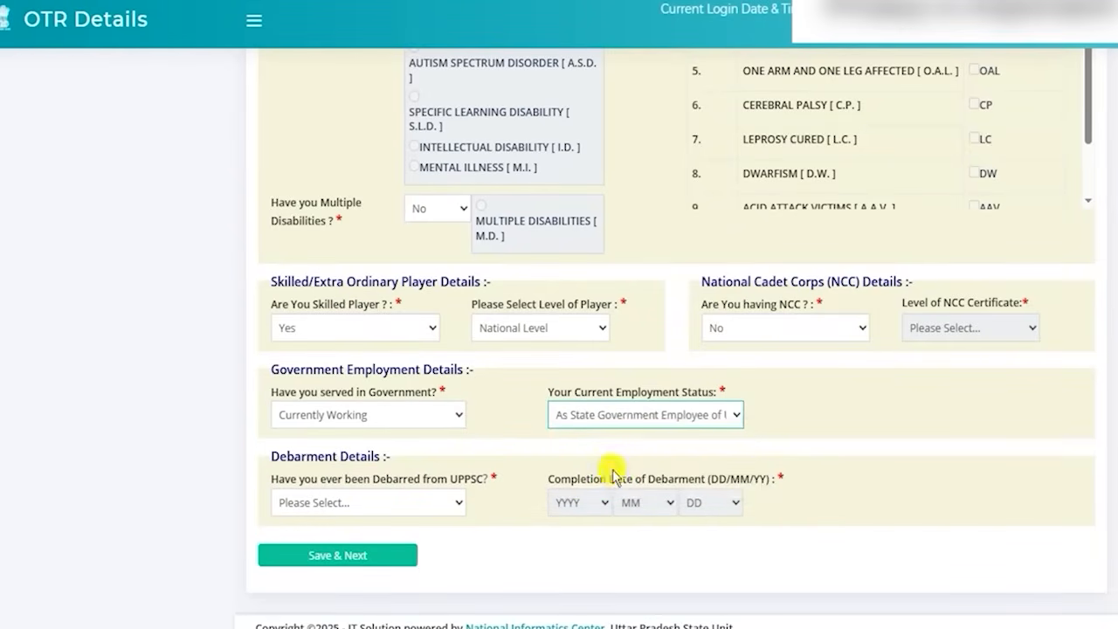
left_click(369, 417)
left_click(293, 461)
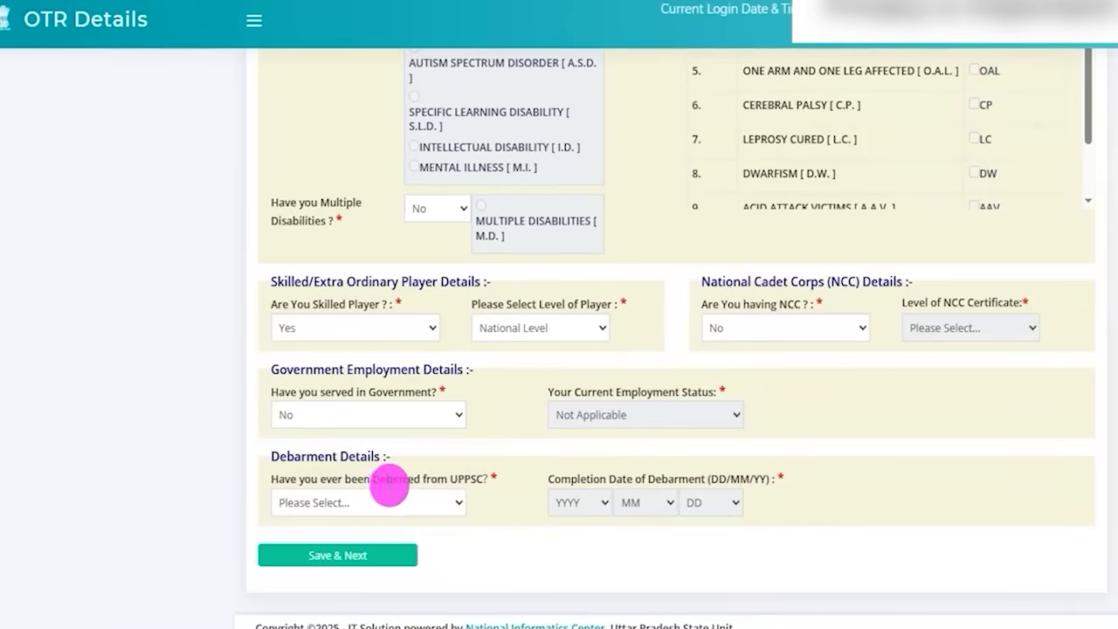
Set the answer for ever having been debarred from UPPSC to Yes.
left_click_drag(352, 479, 420, 471)
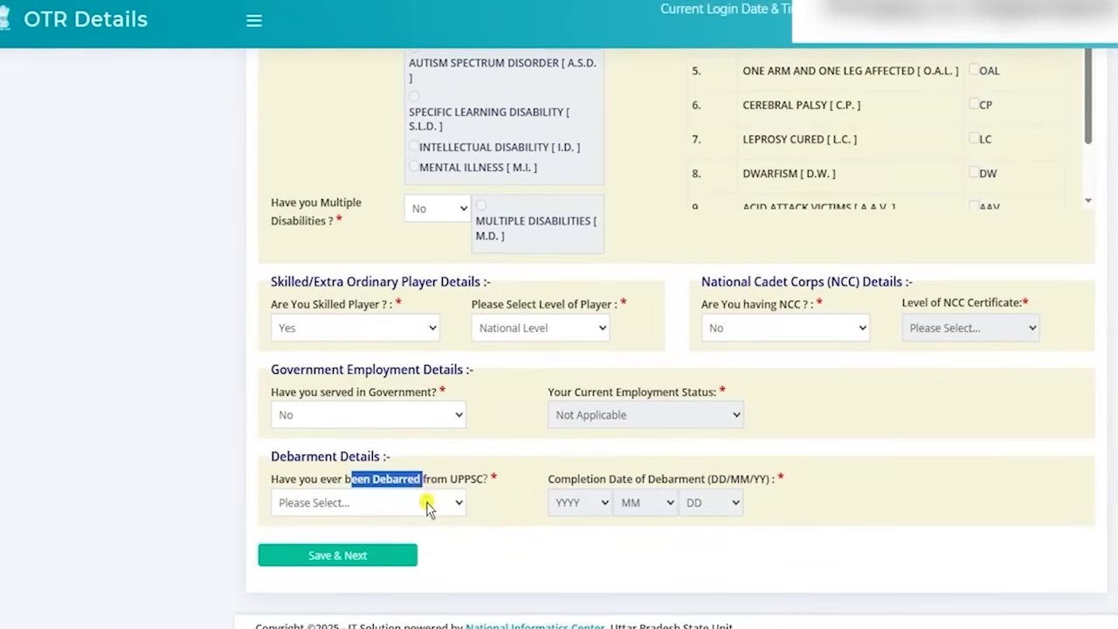
left_click(410, 504)
left_click(334, 573)
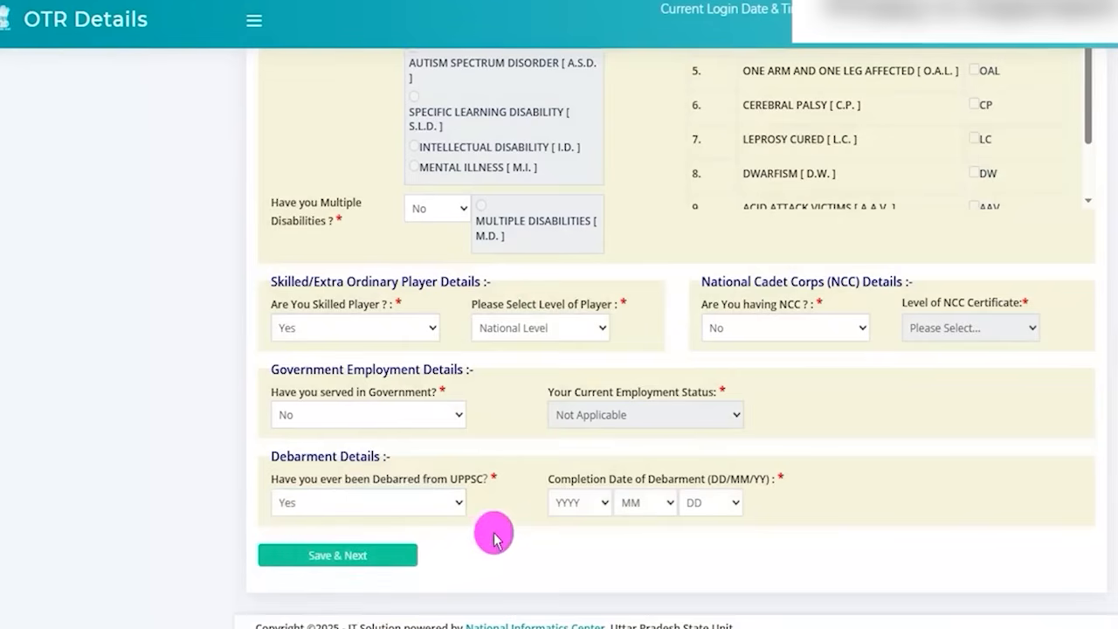
Return the answer for ever having been debarred from UPPSC to No and save the other personal details.
left_click_drag(588, 476, 695, 479)
left_click(586, 505)
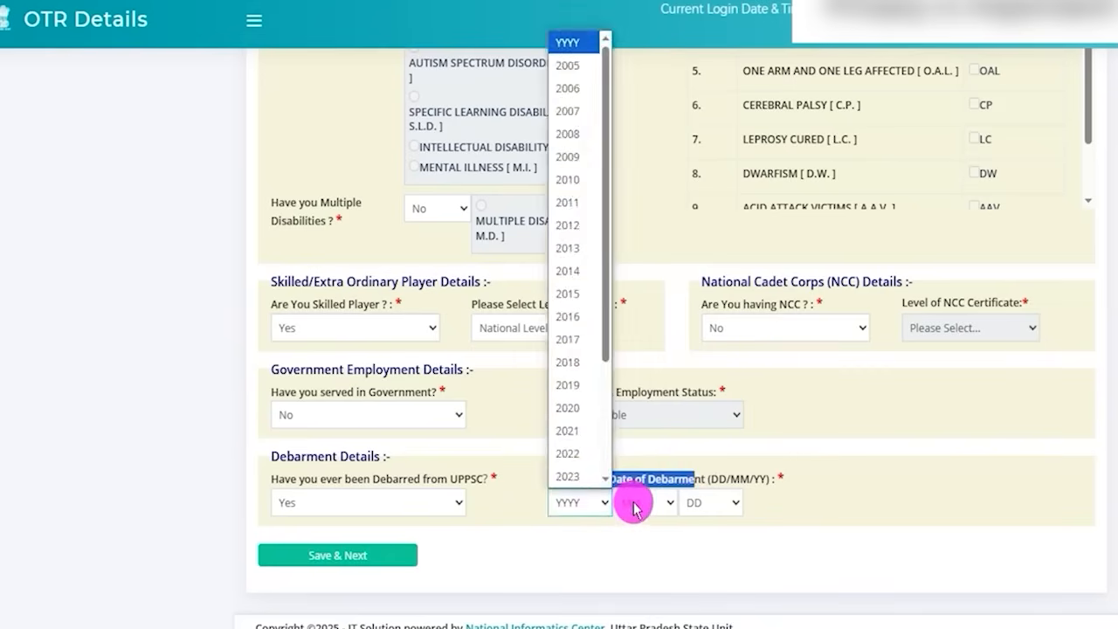
left_click(641, 502)
left_click(705, 503)
left_click(797, 508)
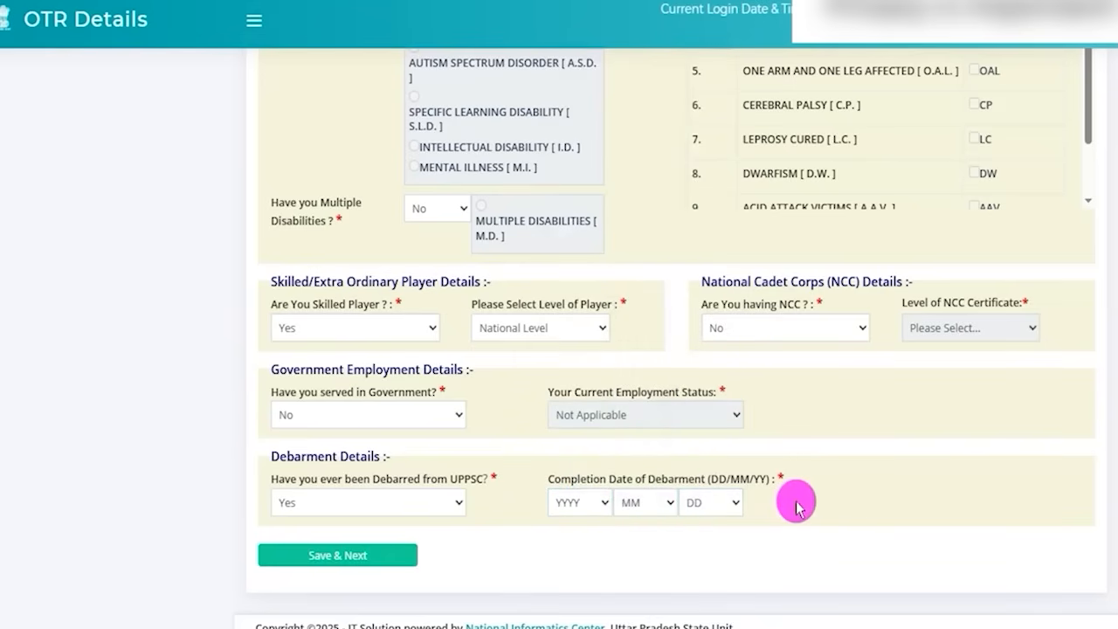
left_click(432, 508)
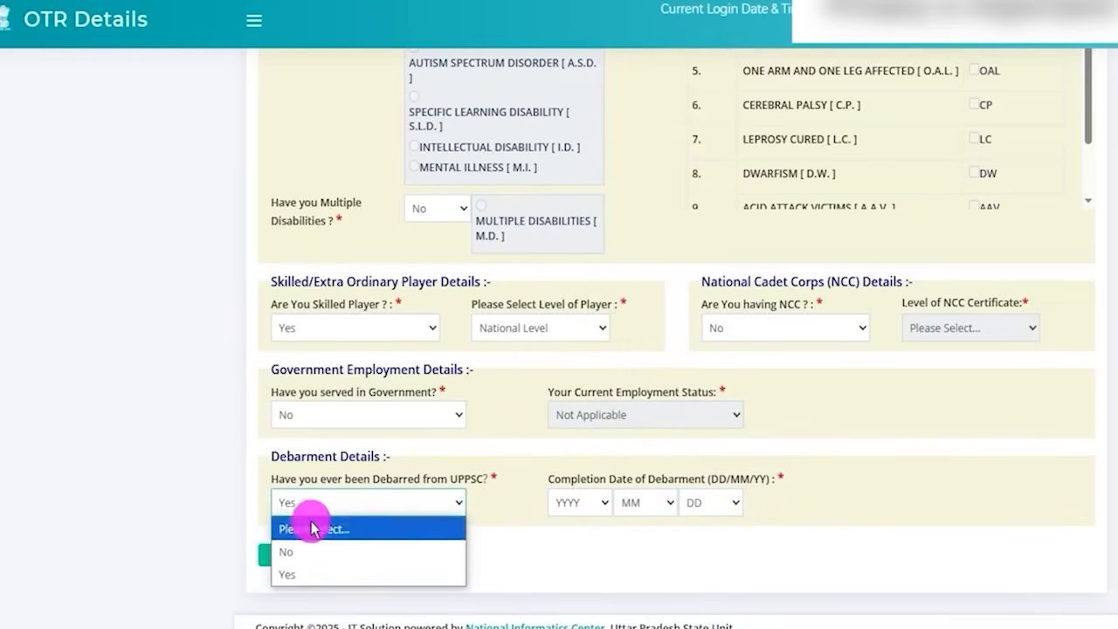
left_click(303, 552)
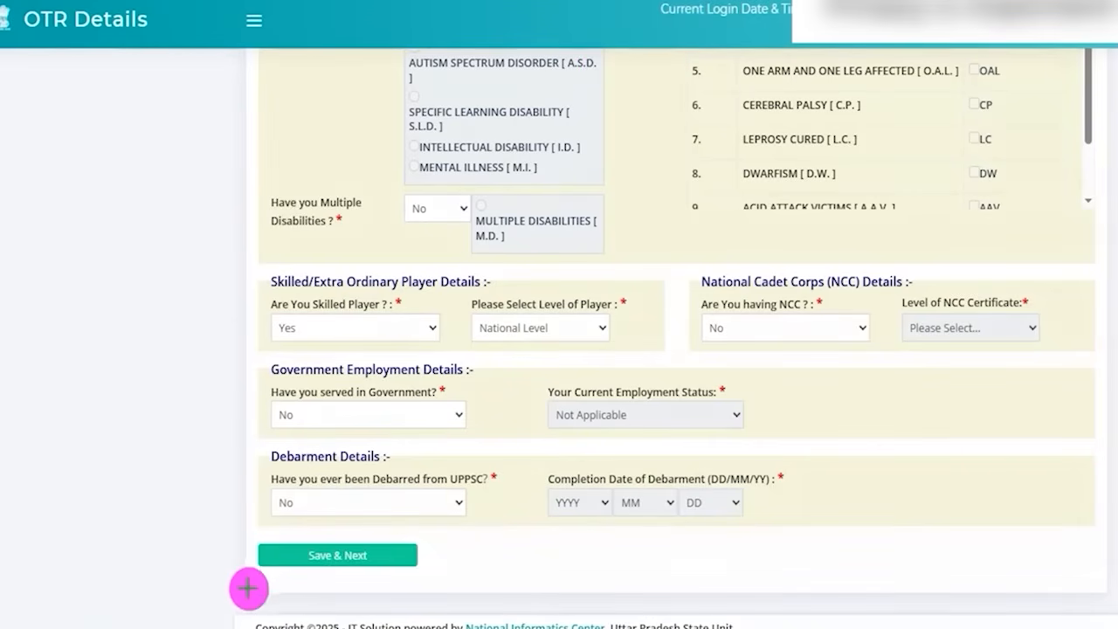
left_click_drag(232, 524, 435, 581)
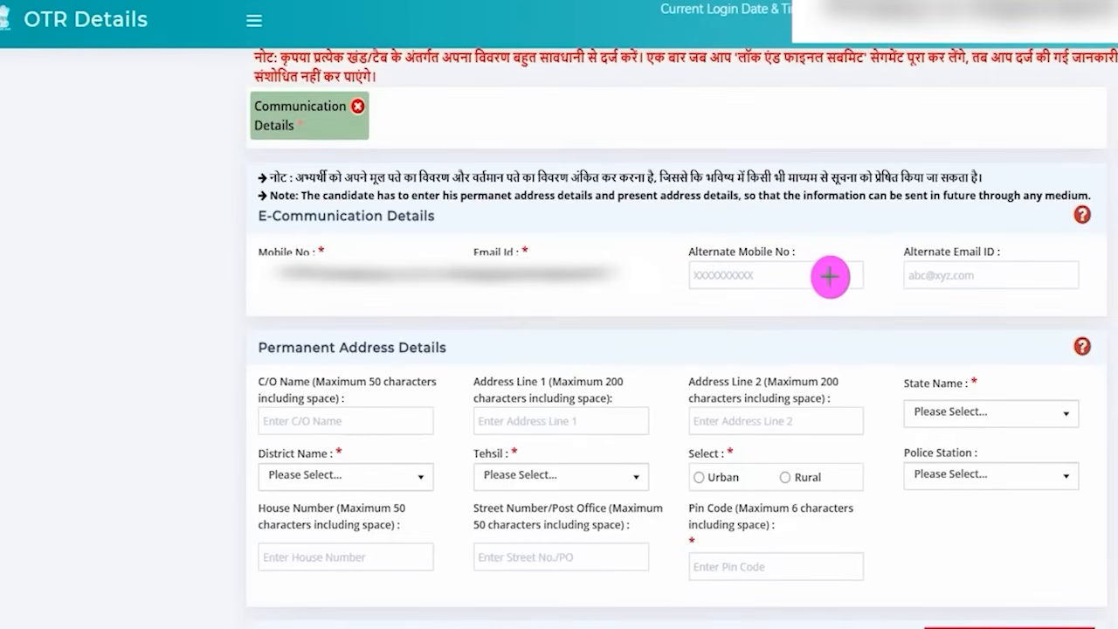
Examine the alternate contact fields and the permanent address fields, including the State, District and Tehsil choices.
left_click_drag(829, 277, 854, 263)
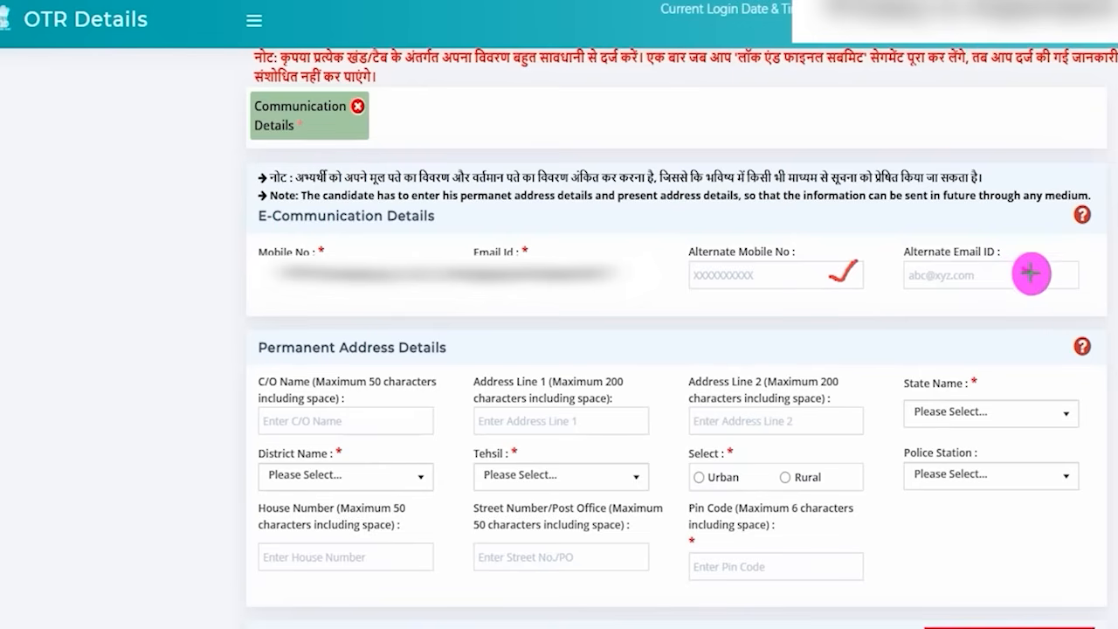
left_click_drag(1022, 268, 1048, 250)
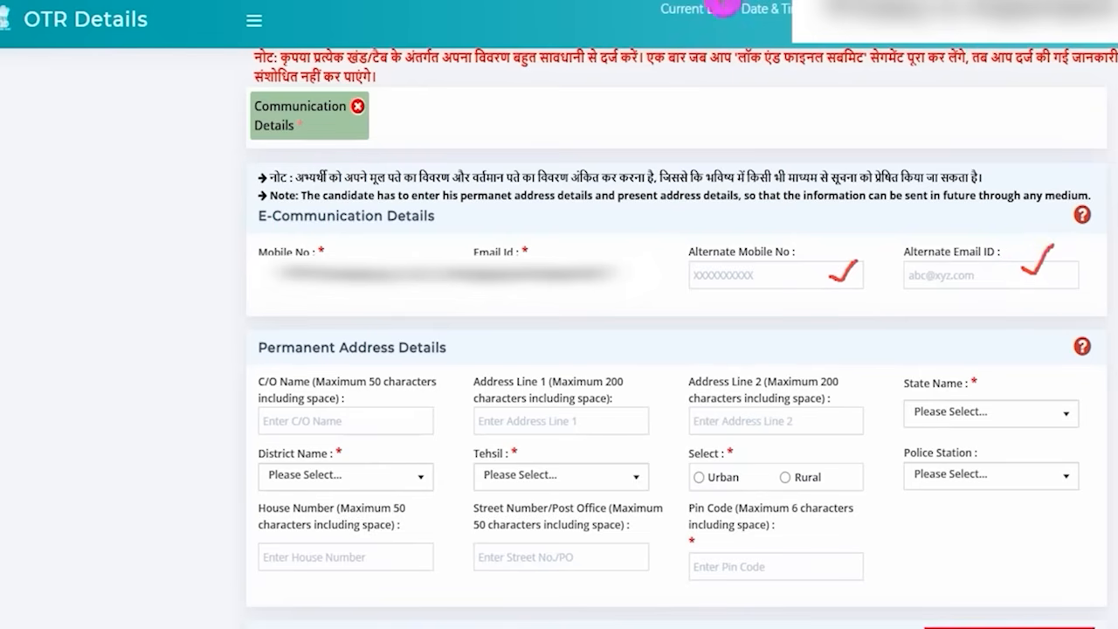
left_click(725, 1)
left_click_drag(267, 347, 424, 343)
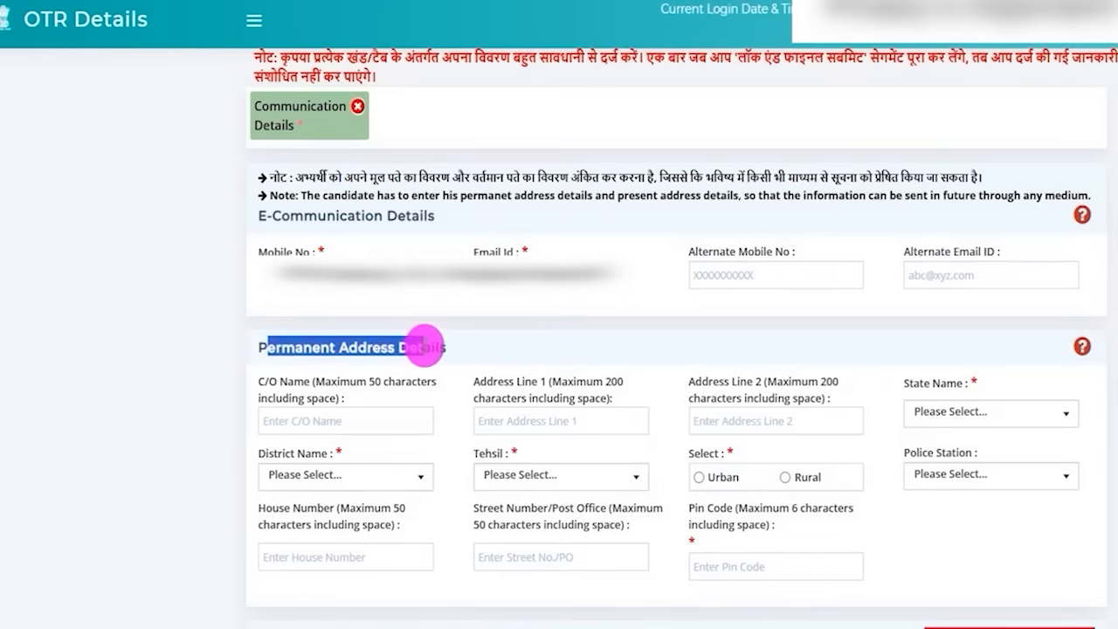
left_click_drag(260, 382, 374, 382)
left_click_drag(528, 398, 577, 413)
left_click(577, 415)
left_click(996, 415)
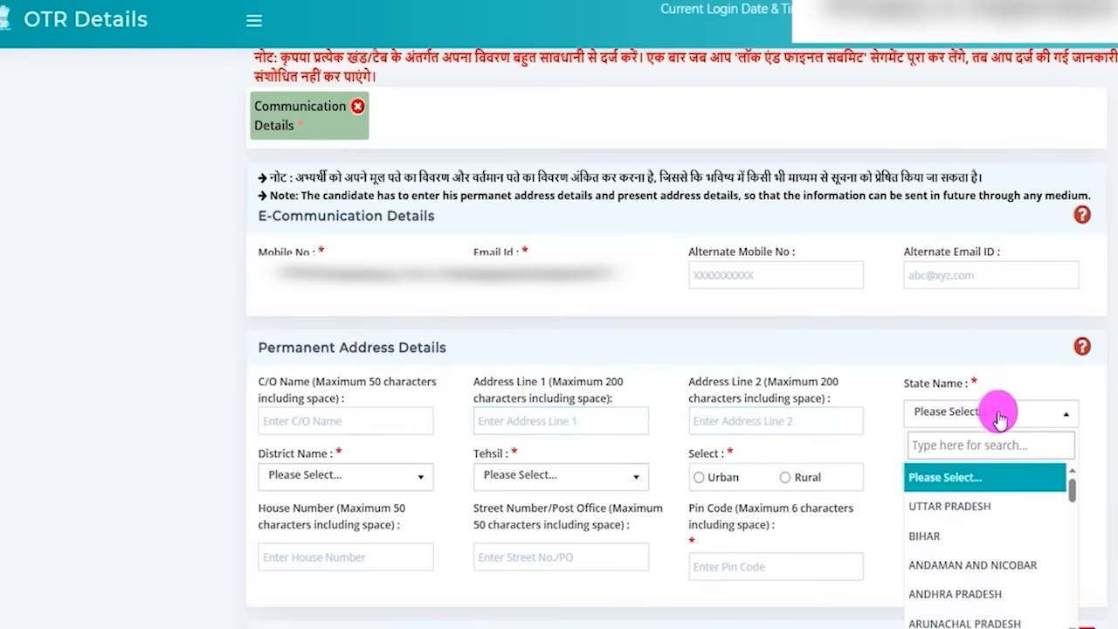
left_click(351, 476)
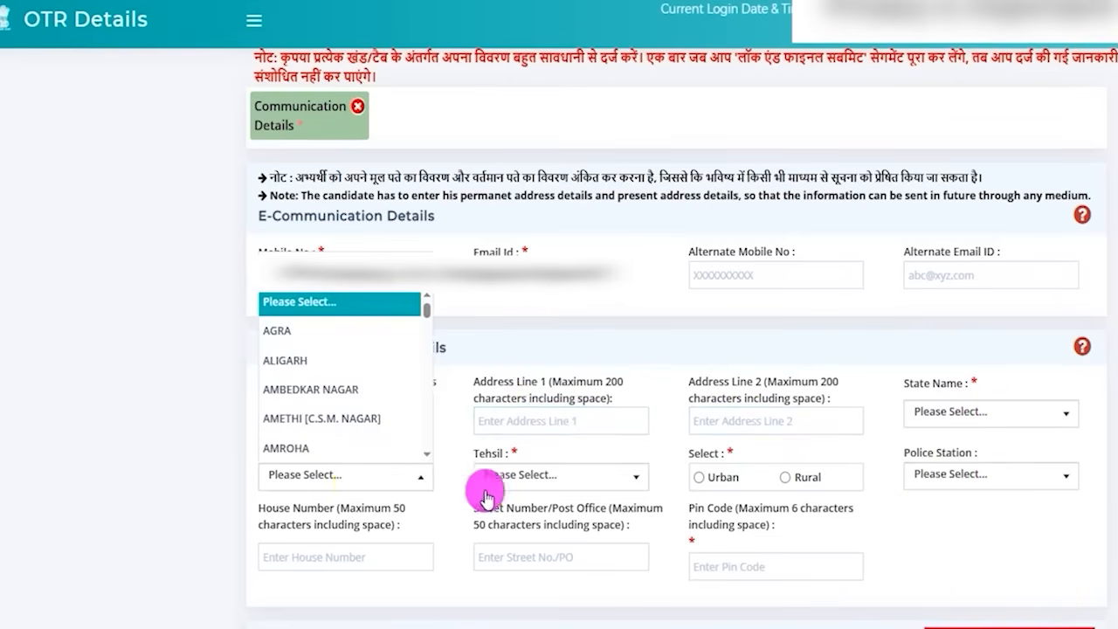
left_click(617, 478)
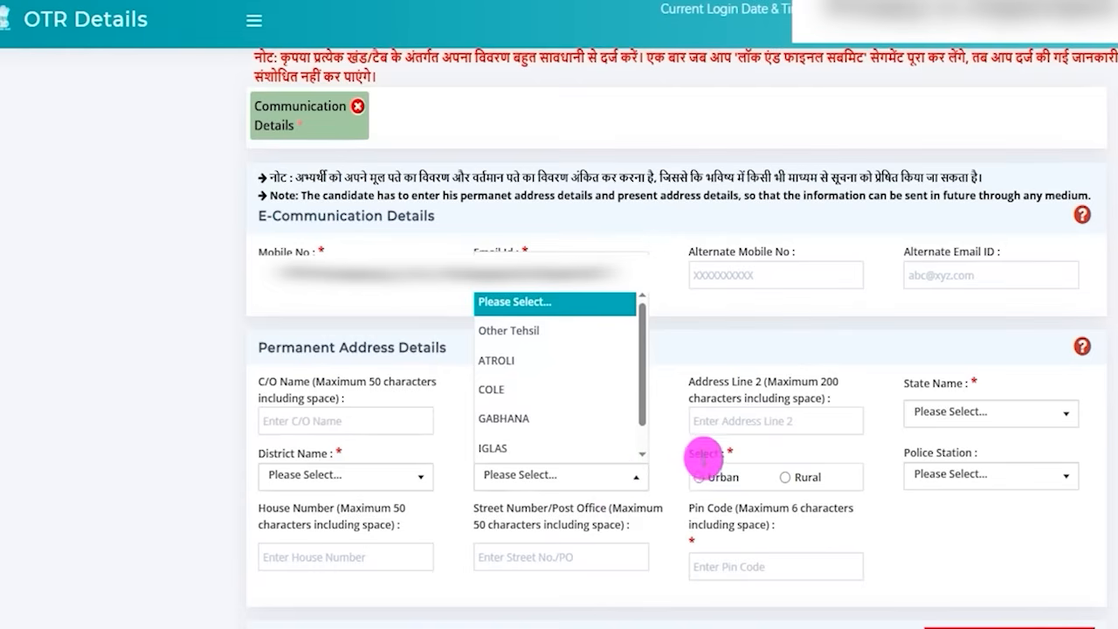
left_click(708, 453)
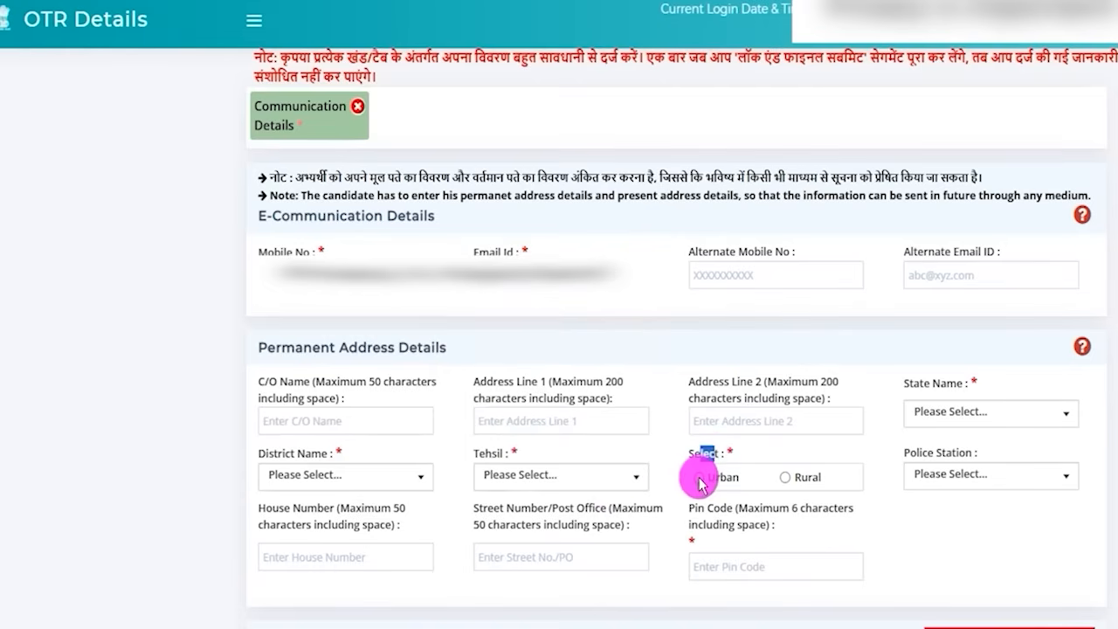
Try Urban for the permanent address and examine the Nagar Panchayat/Palika, Ward Name and Mohalla Name fields.
left_click(700, 478)
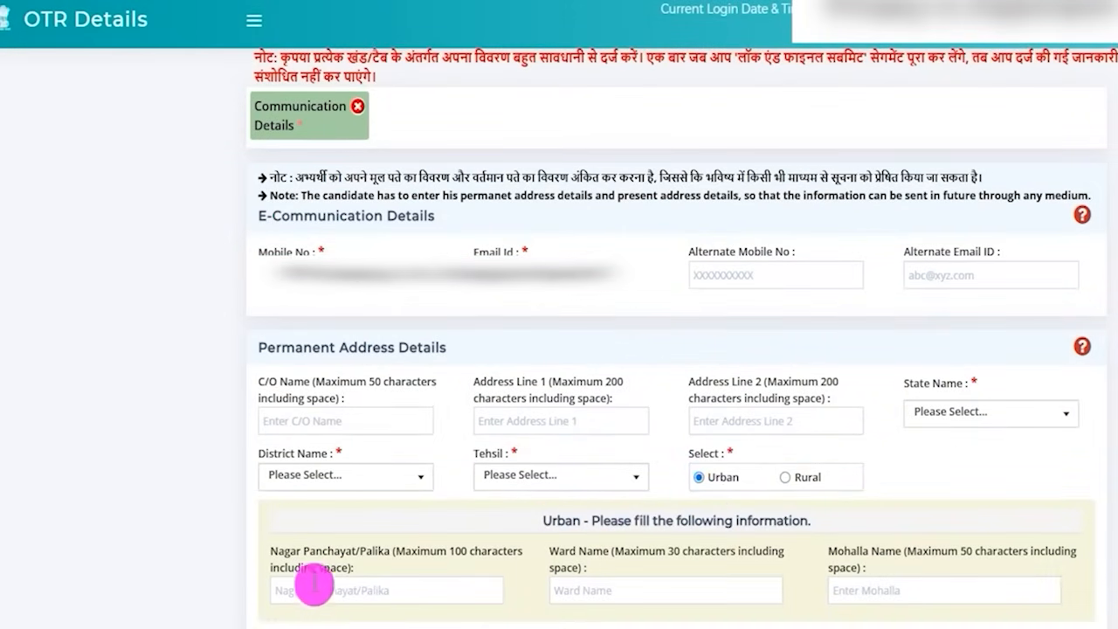
left_click_drag(276, 549, 375, 548)
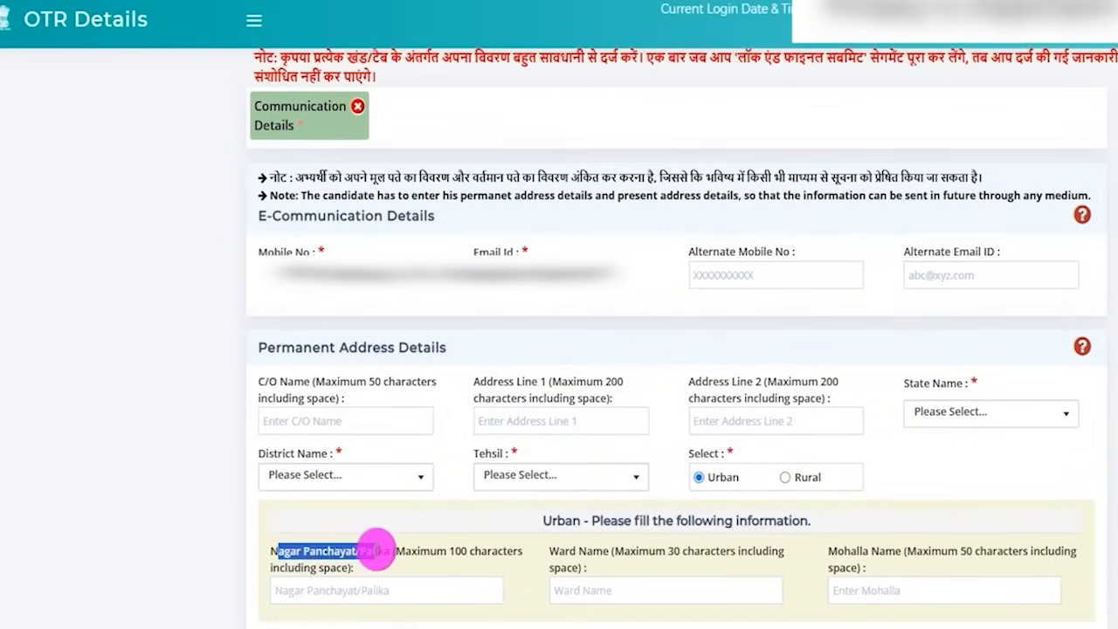
left_click(366, 589)
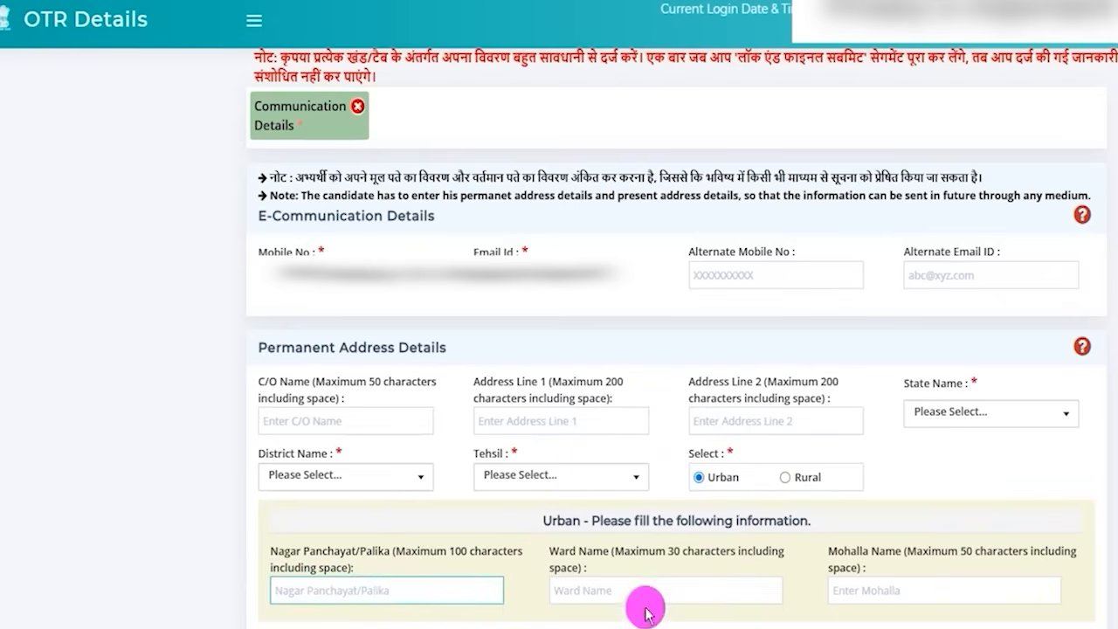
left_click_drag(550, 552, 606, 554)
left_click(614, 599)
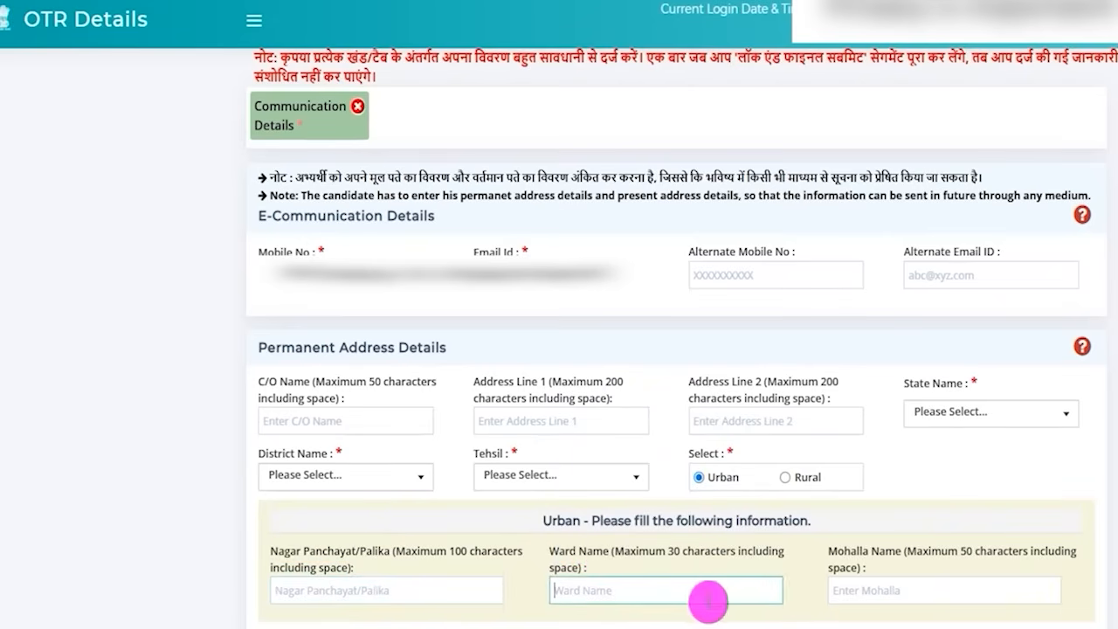
left_click_drag(834, 556, 873, 553)
left_click(871, 592)
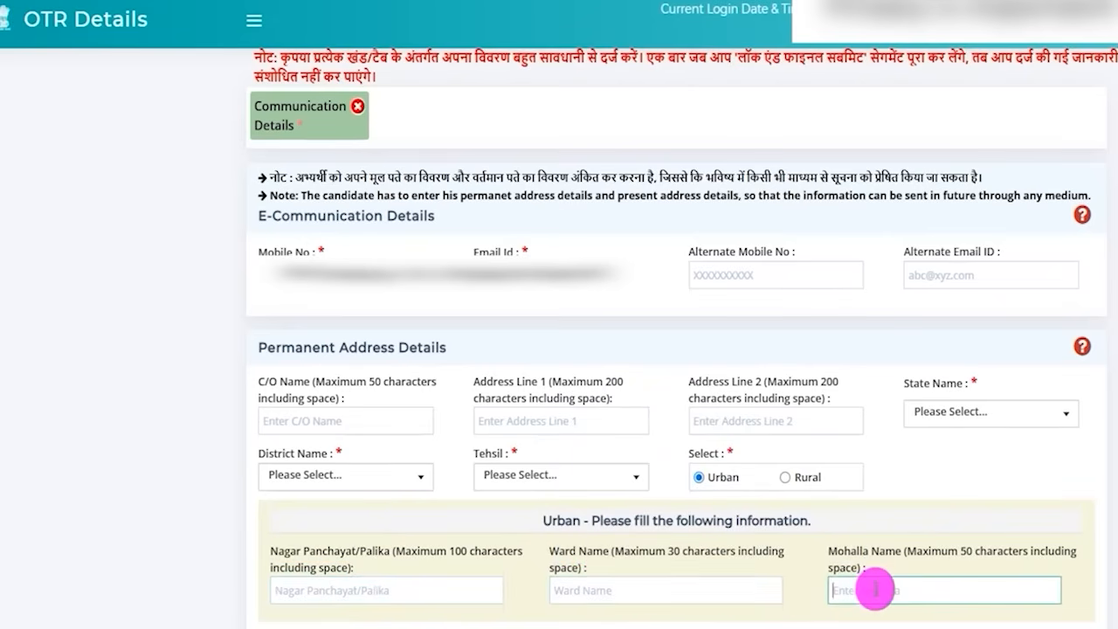
Set the permanent address to Rural and examine the Block Name, Nyay/Gram Panchayat and Village Name fields.
left_click(785, 477)
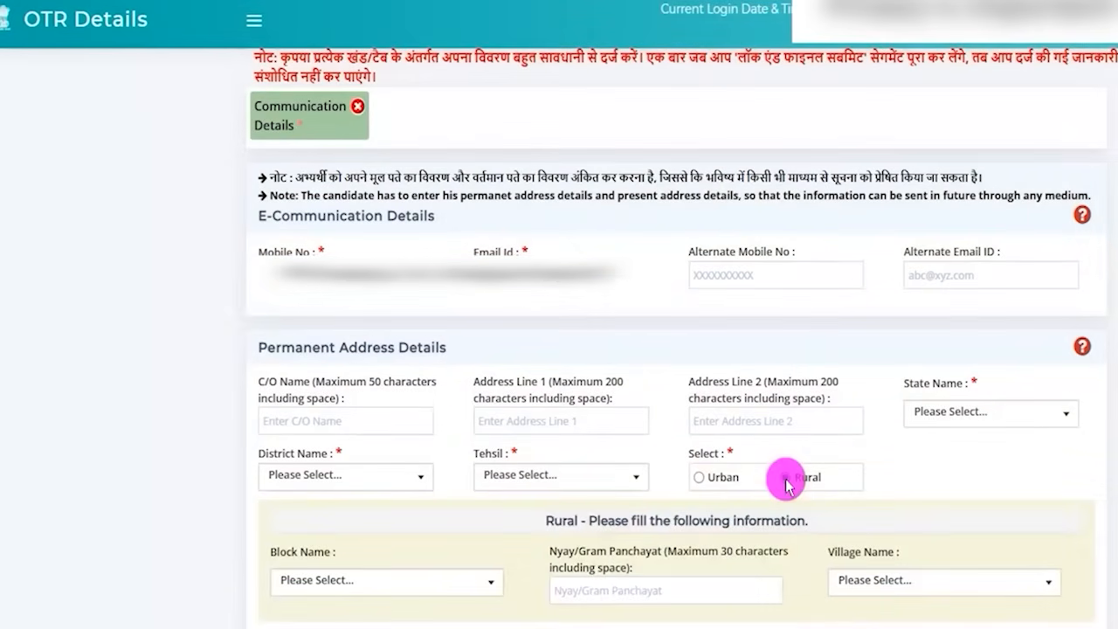
left_click(416, 591)
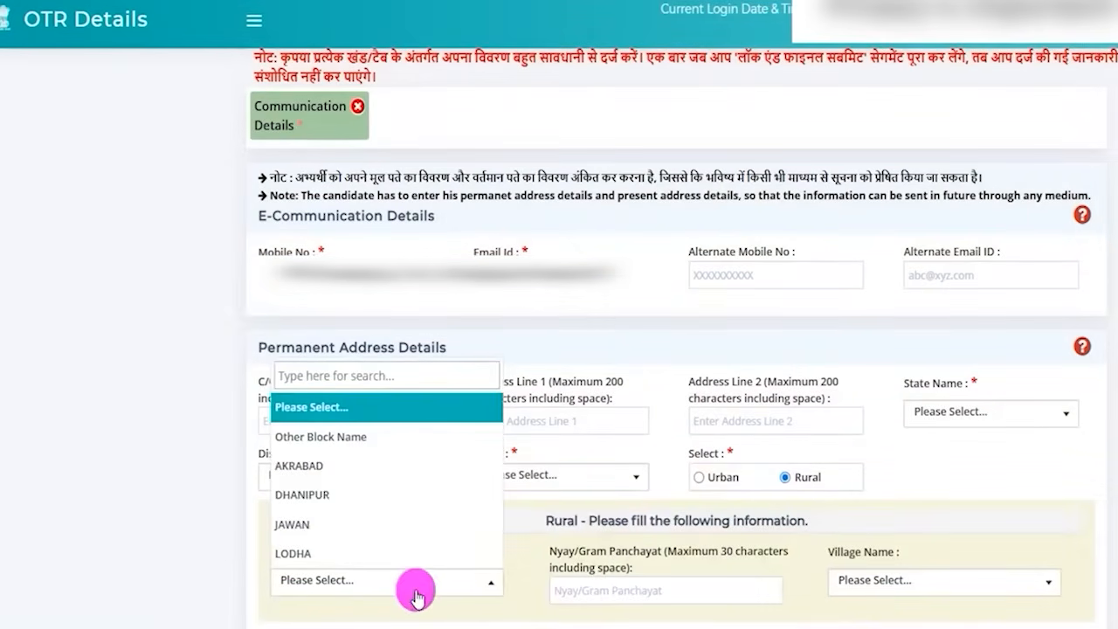
left_click(638, 590)
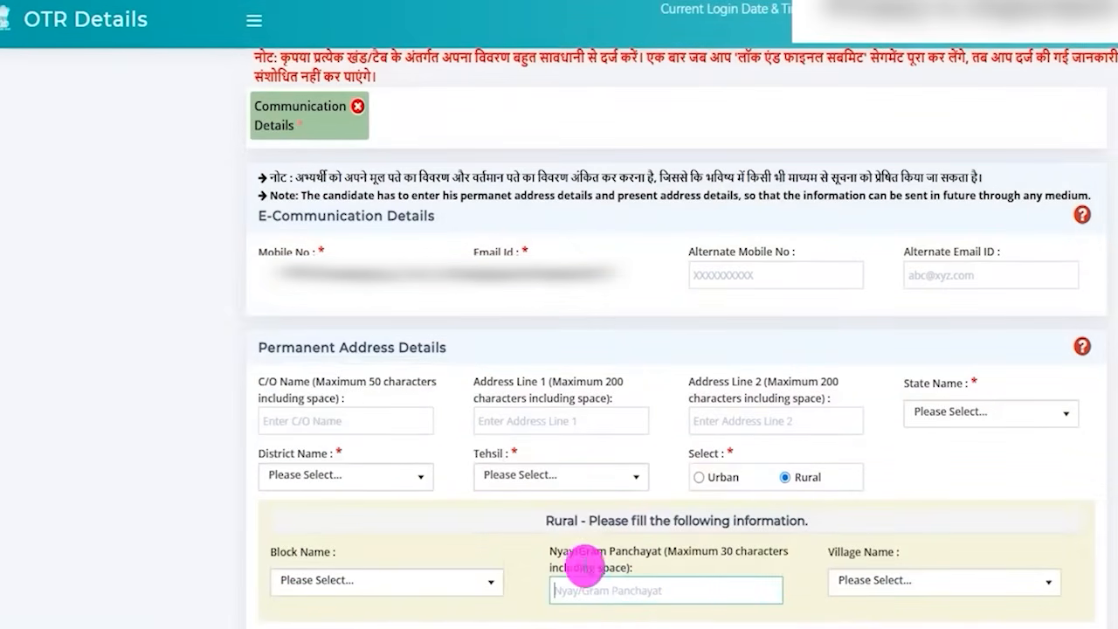
left_click_drag(550, 552, 634, 551)
left_click(647, 593)
left_click(918, 586)
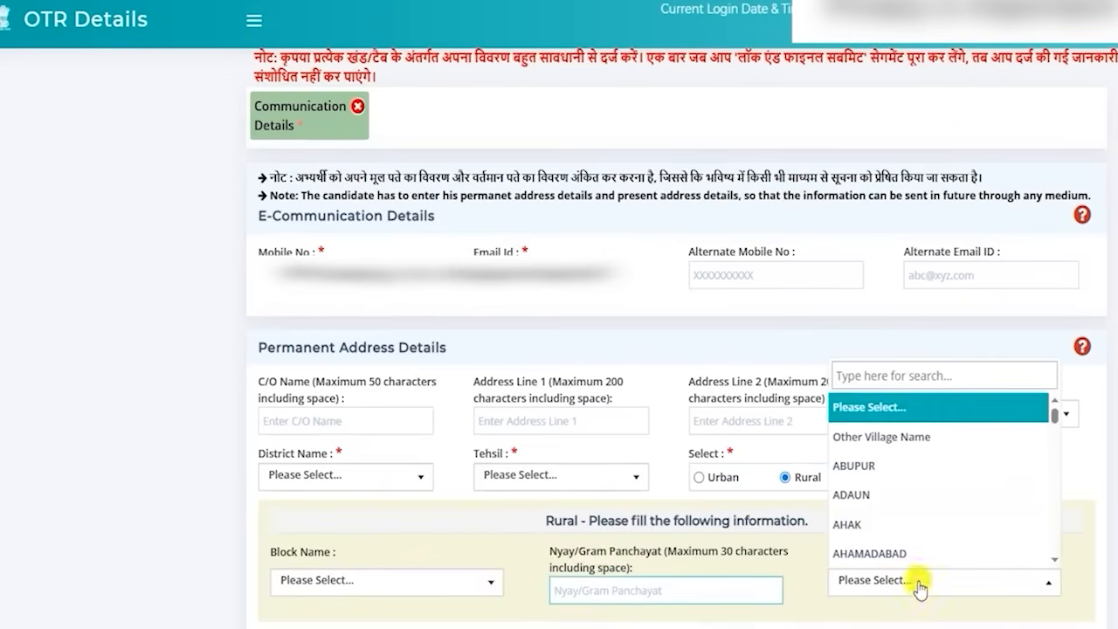
left_click(803, 531)
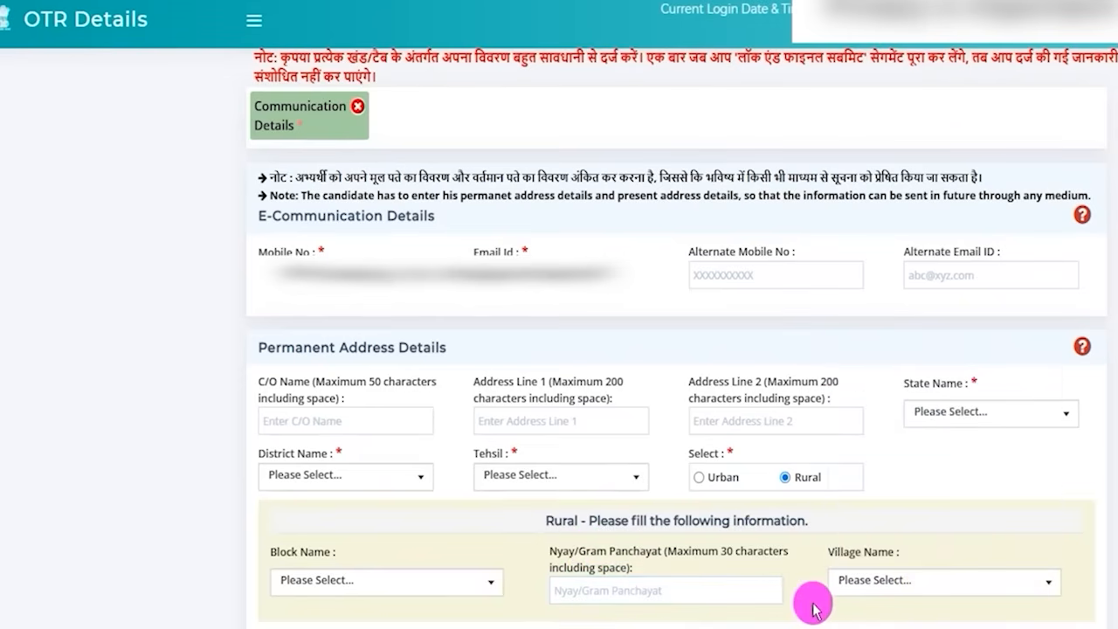
Examine the permanent address's Police Station choices and its House Number, Street Number/Post Office and Pin Code fields.
scroll(511, 330, "down", 5)
left_click(337, 195)
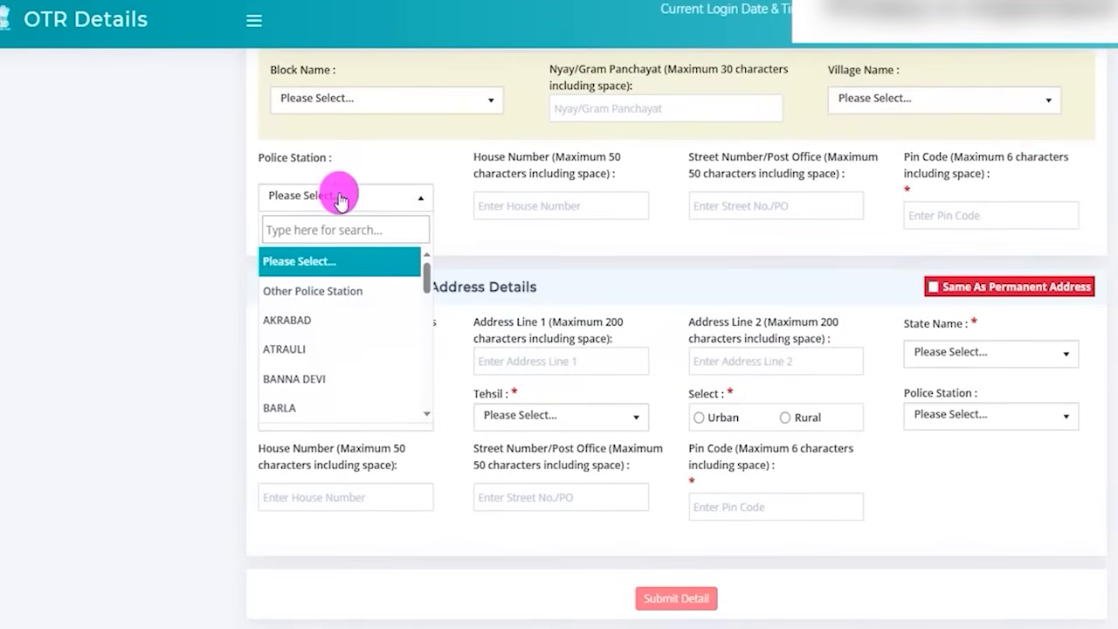
left_click(525, 203)
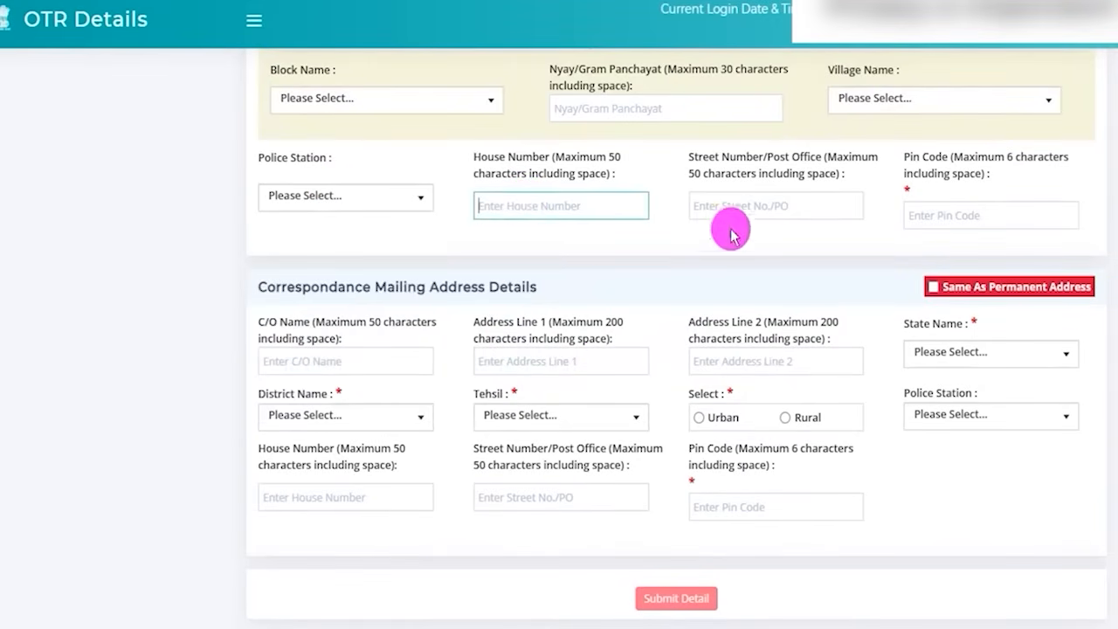
left_click(761, 207)
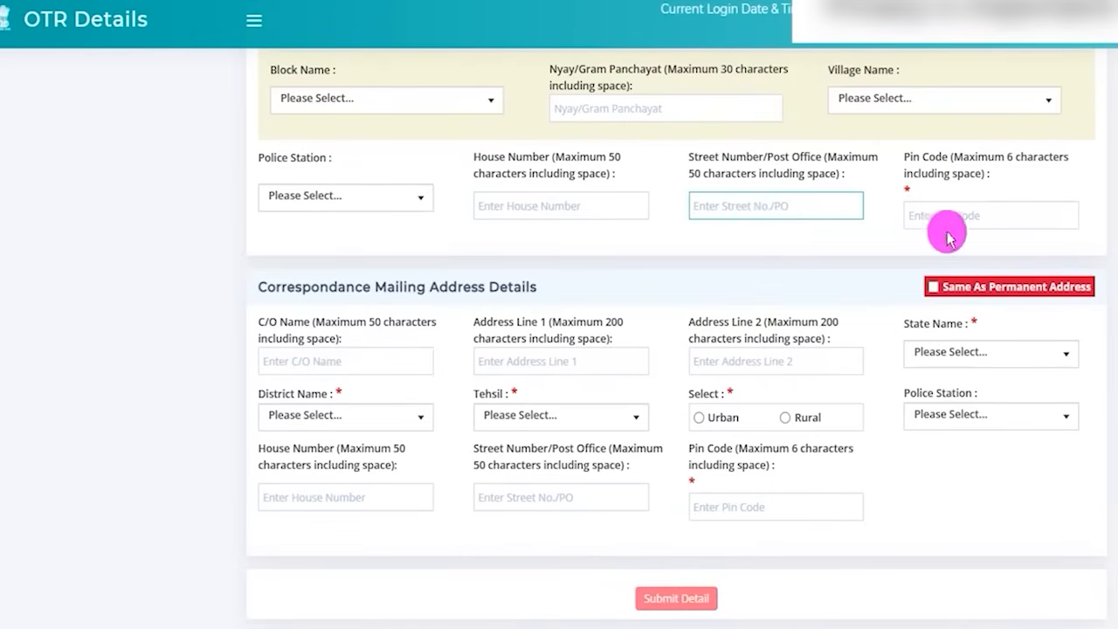
left_click(976, 216)
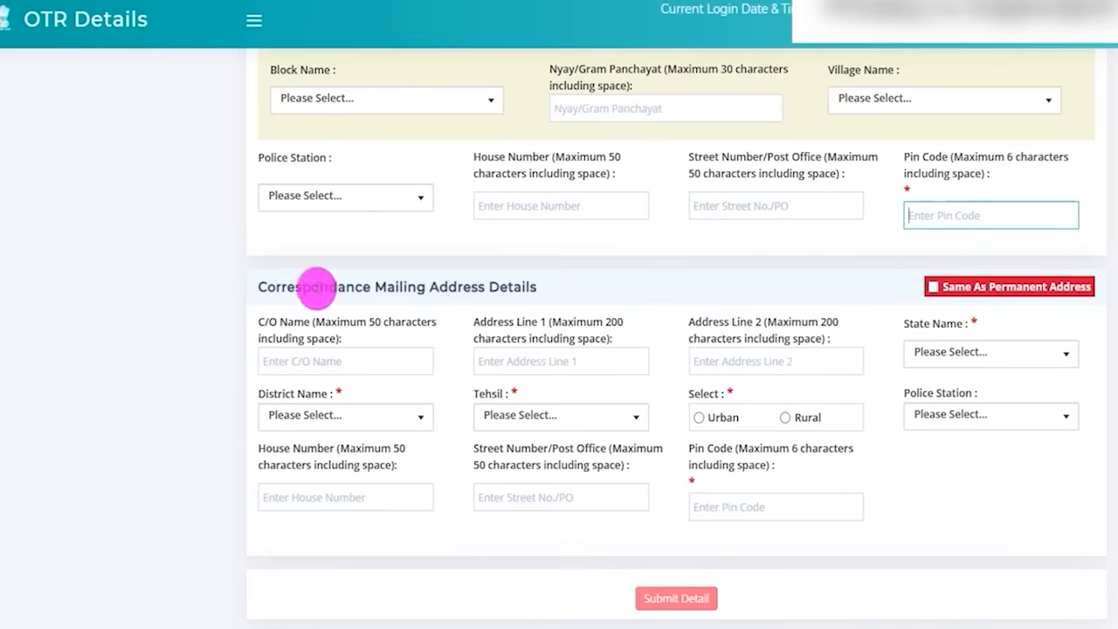
Review the Correspondance Mailing Address section and submit the communication details.
left_click_drag(281, 286, 512, 287)
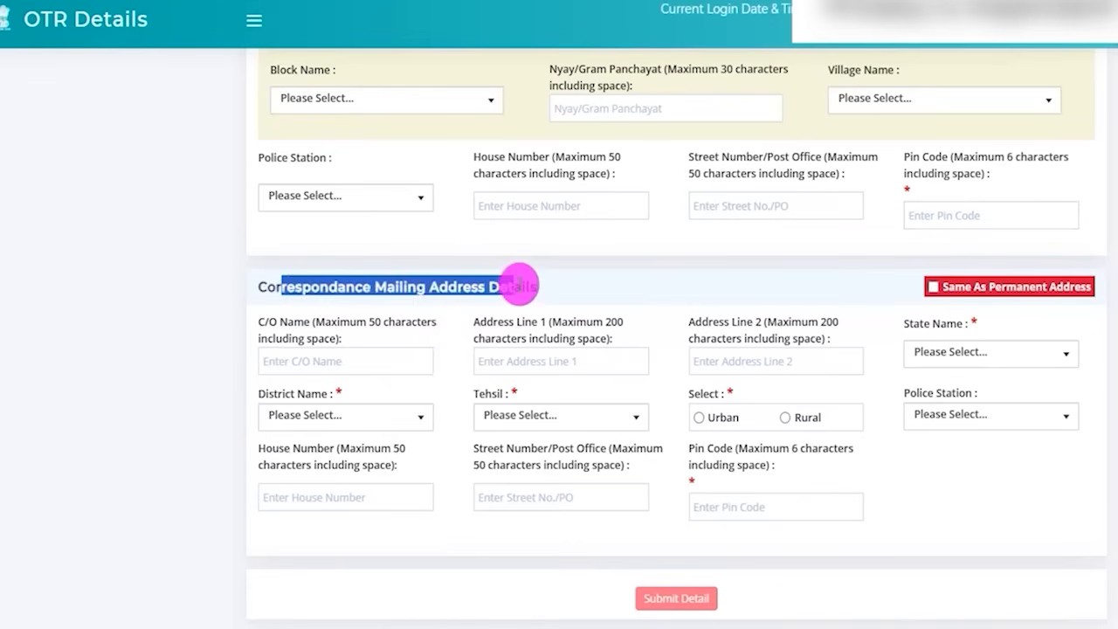
left_click_drag(520, 285, 517, 285)
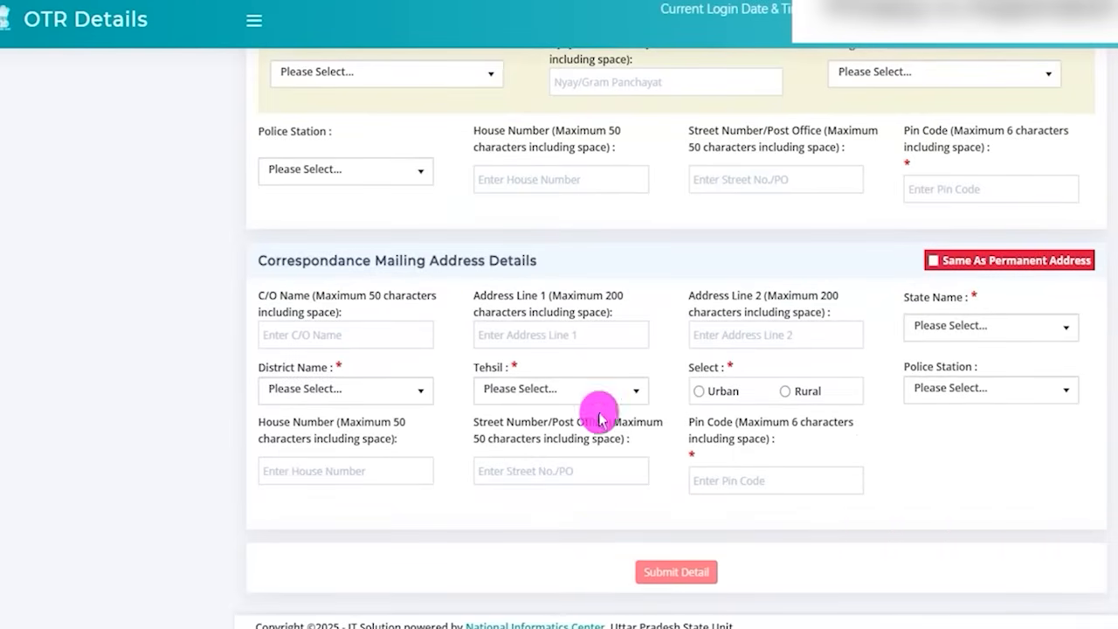
left_click_drag(276, 261, 464, 261)
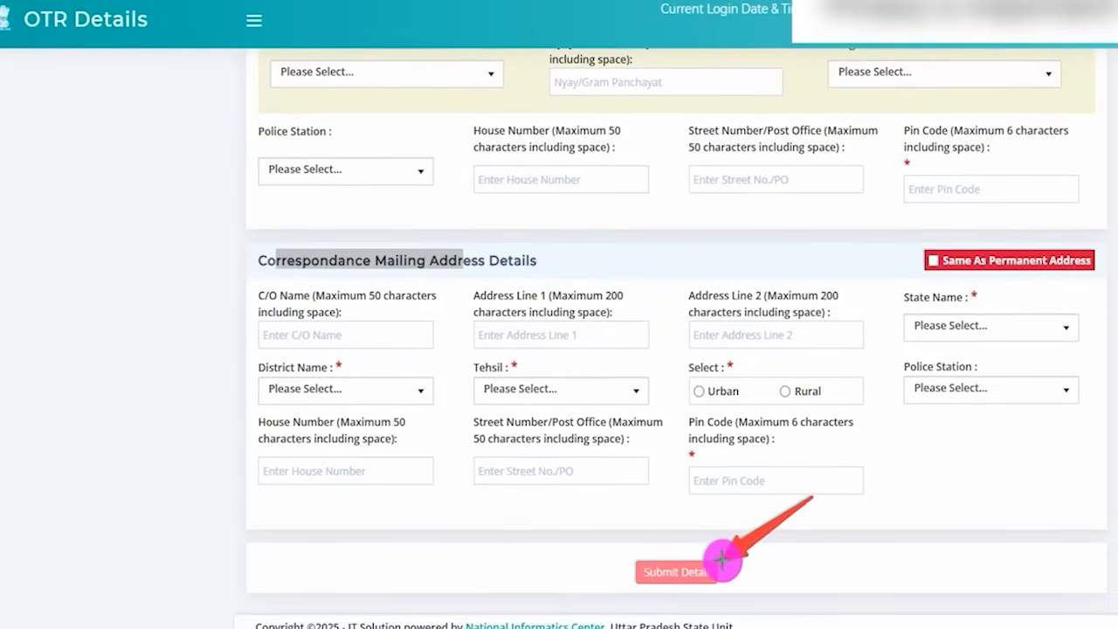
left_click(677, 571)
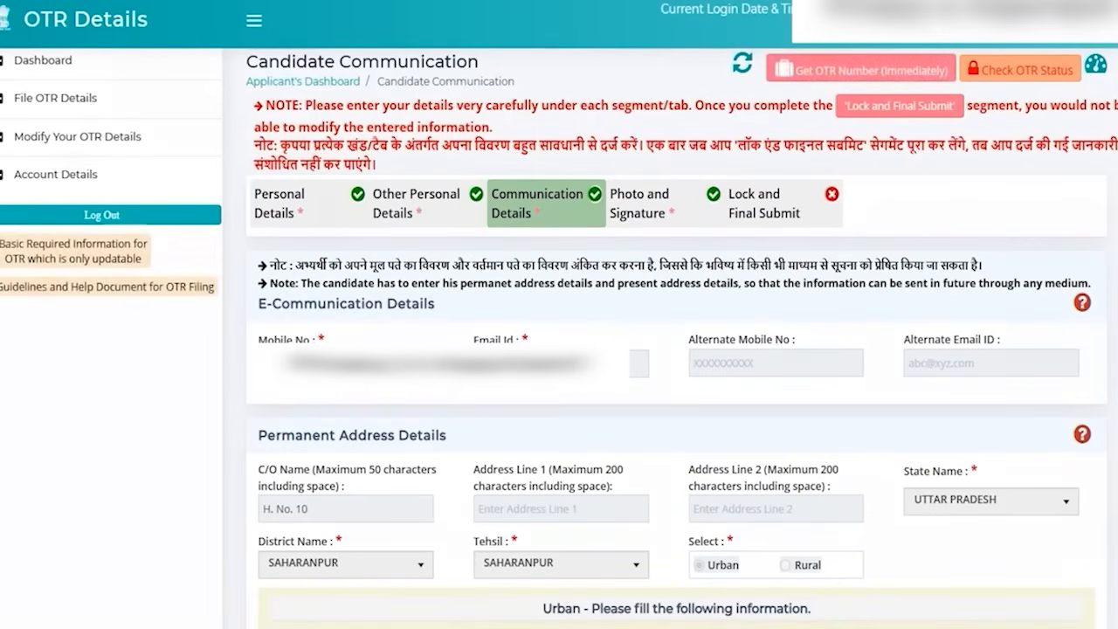
Open the Photo and Signature section and examine the sample image for uploading a signature with full name.
left_click_drag(741, 81, 663, 190)
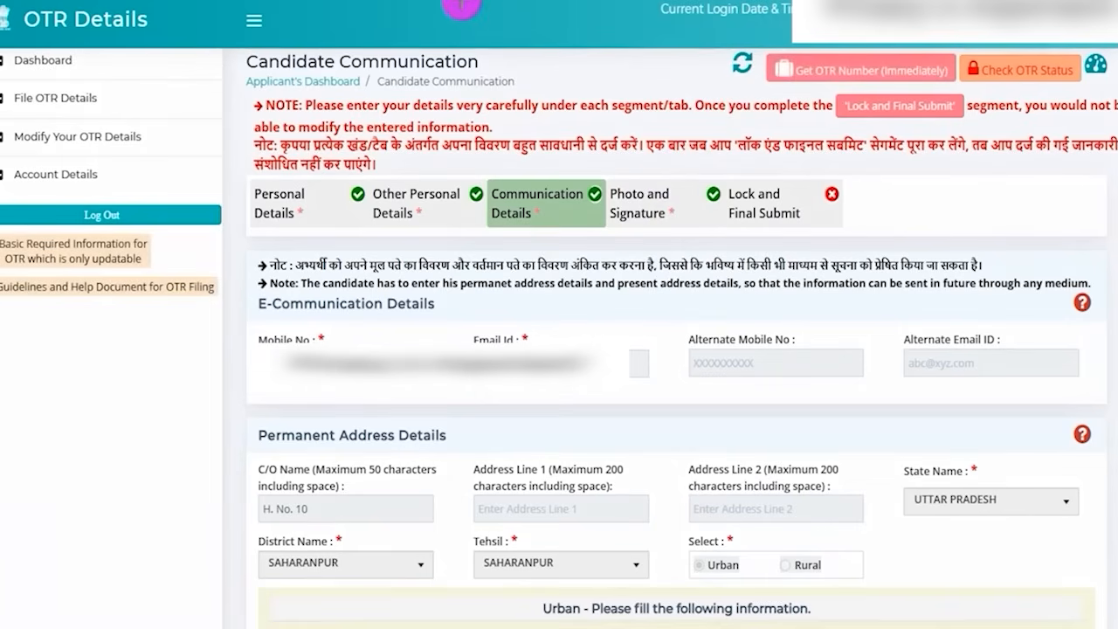
left_click(648, 207)
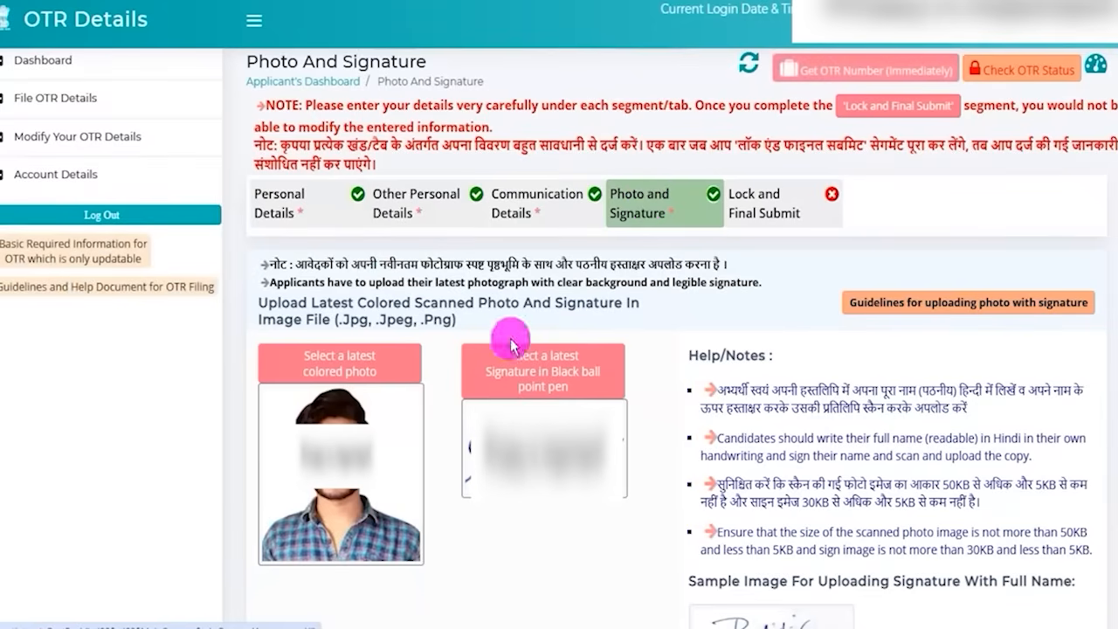
scroll(784, 450, "down", 1)
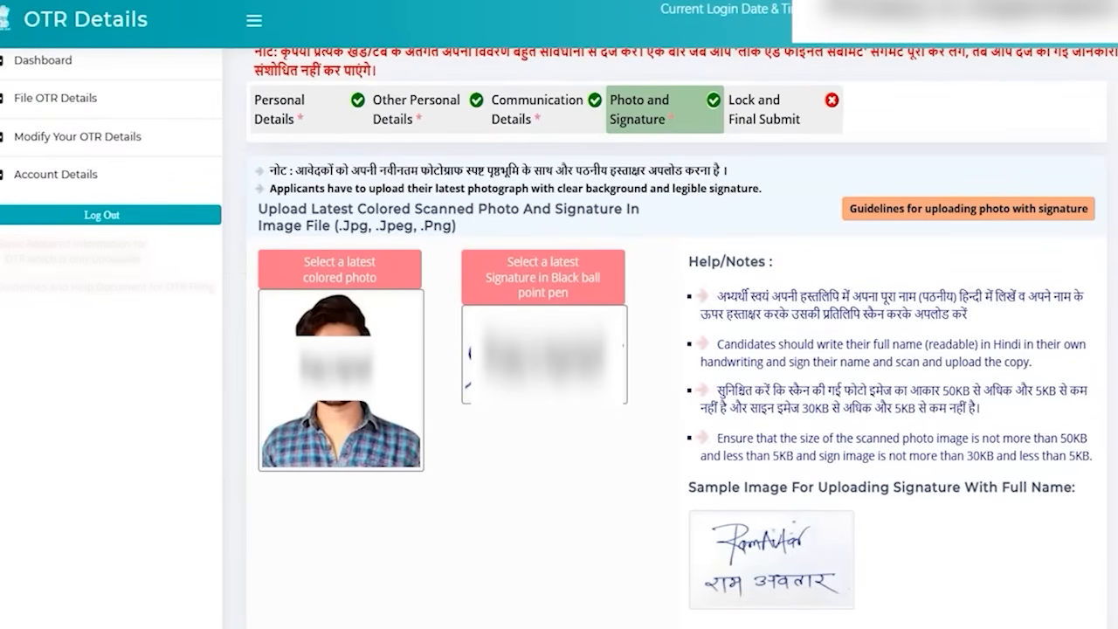
mouse_move(677, 506)
left_mouse_down()
mouse_move(824, 531)
mouse_move(861, 563)
mouse_move(875, 622)
left_mouse_up()
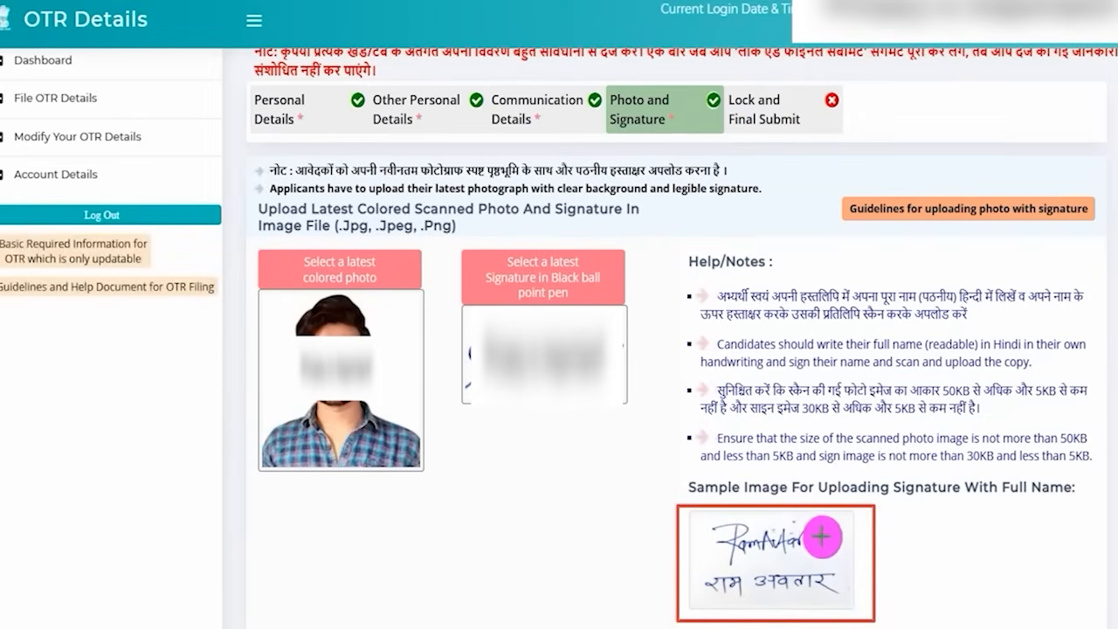
left_click_drag(822, 538, 848, 512)
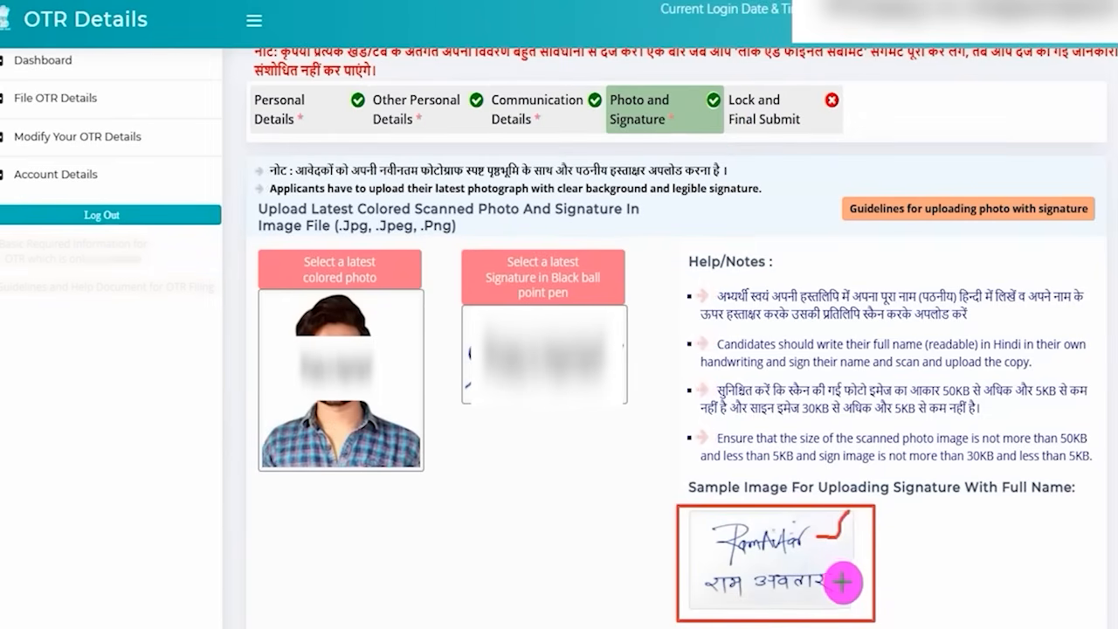
Review the sample signature with full name and the file size limits for the photo and signature images.
left_click_drag(840, 583, 862, 556)
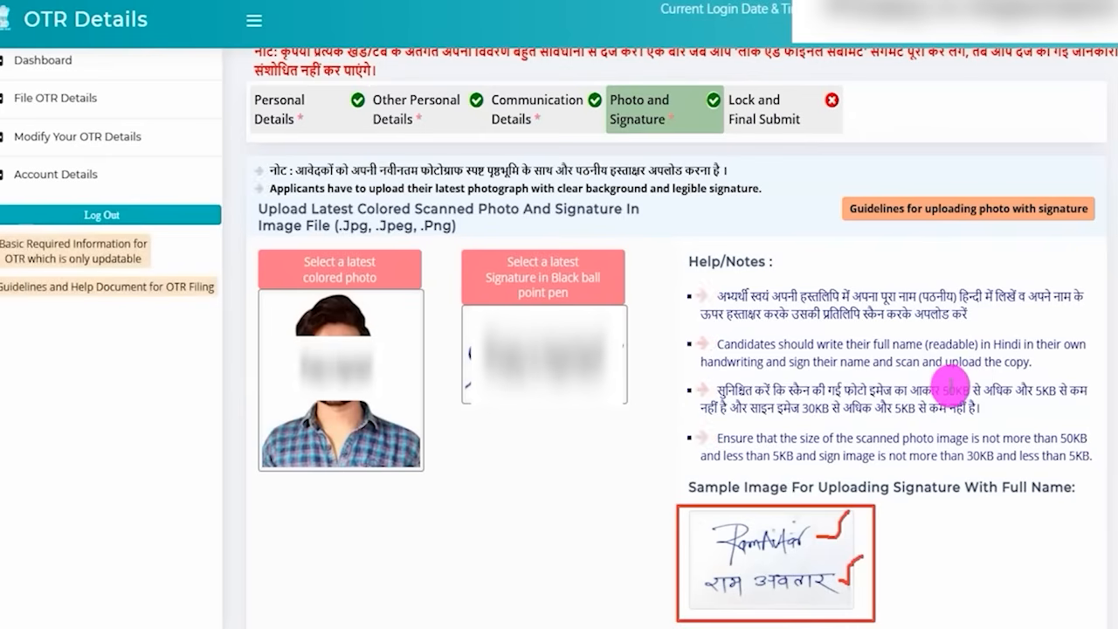
left_click_drag(948, 389, 1048, 390)
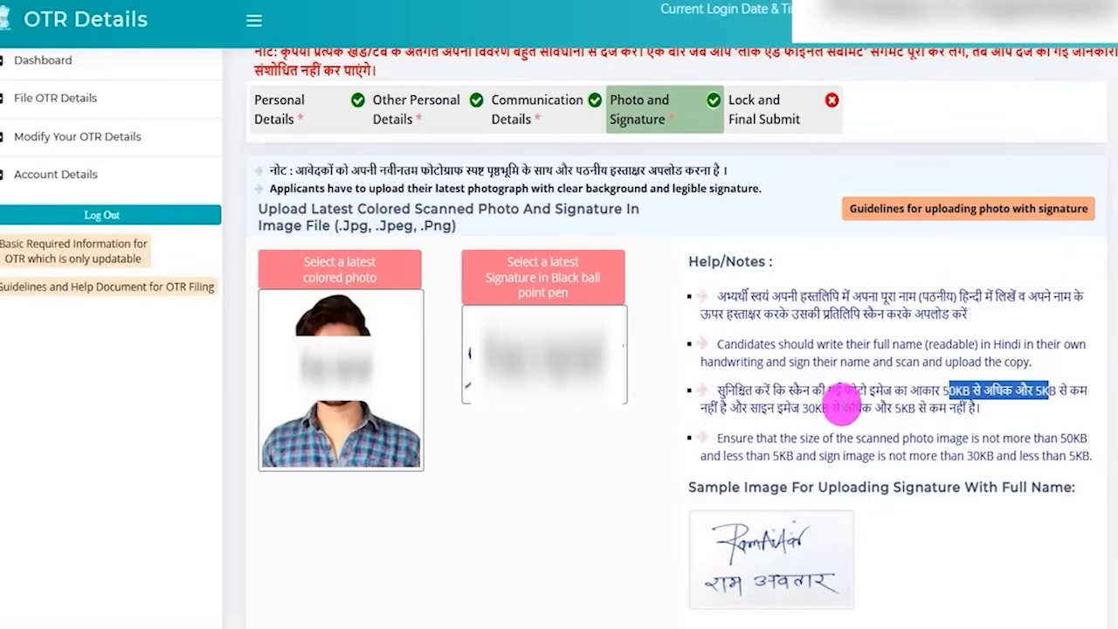
left_click_drag(805, 407, 897, 411)
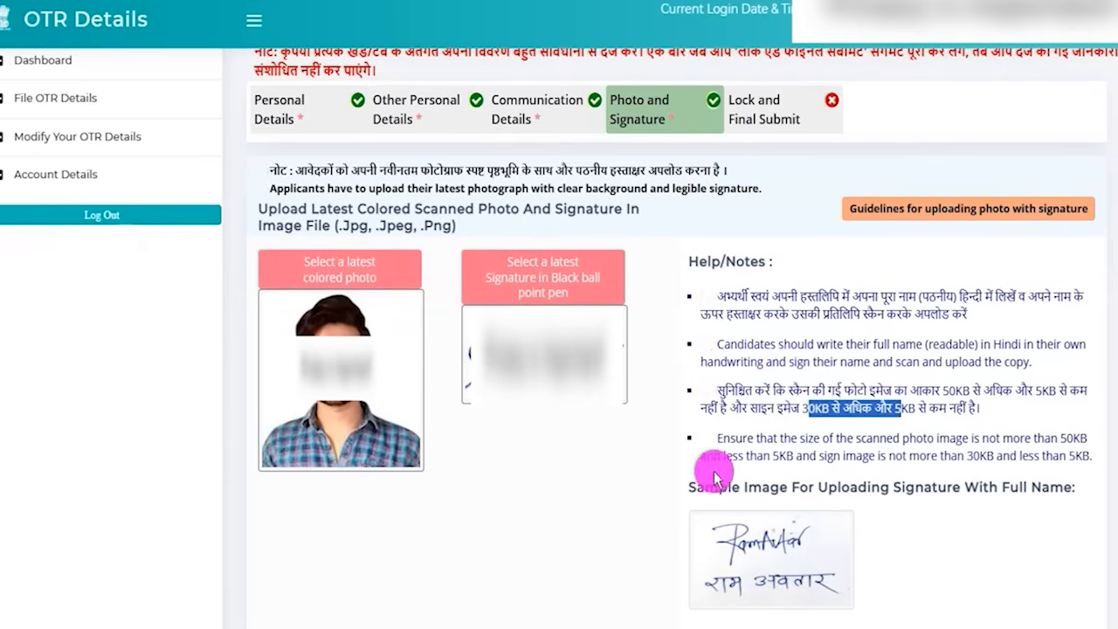
Open the Lock and Final Submit section and look over the applicant's complete details and the print option.
scroll(810, 234, "up", 1)
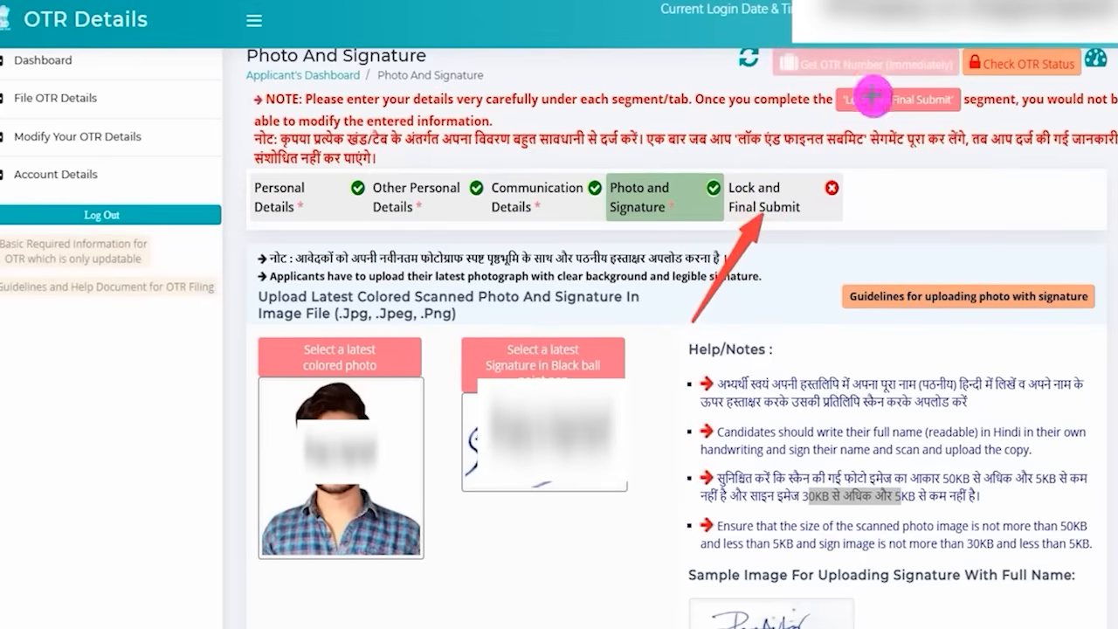
left_click(765, 208)
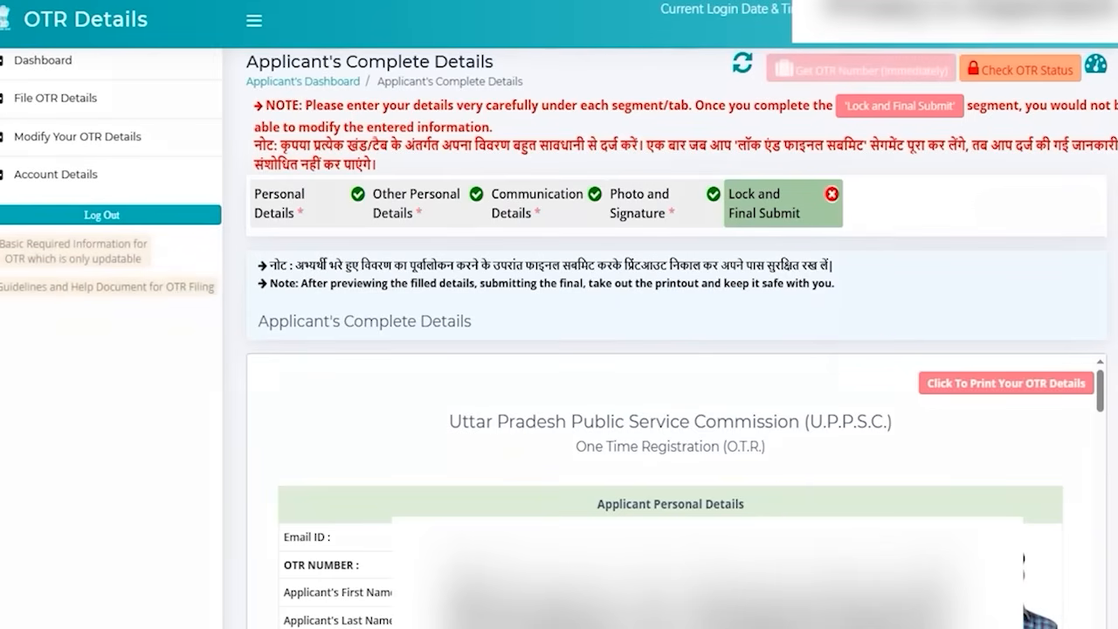
left_click_drag(906, 356, 1096, 404)
Accept all three declarations below the applicant's details, and lock and finally submit the OTR form.
scroll(560, 350, "down", 15)
left_click_drag(268, 343, 325, 343)
left_click(277, 388)
left_click(277, 421)
left_click(277, 442)
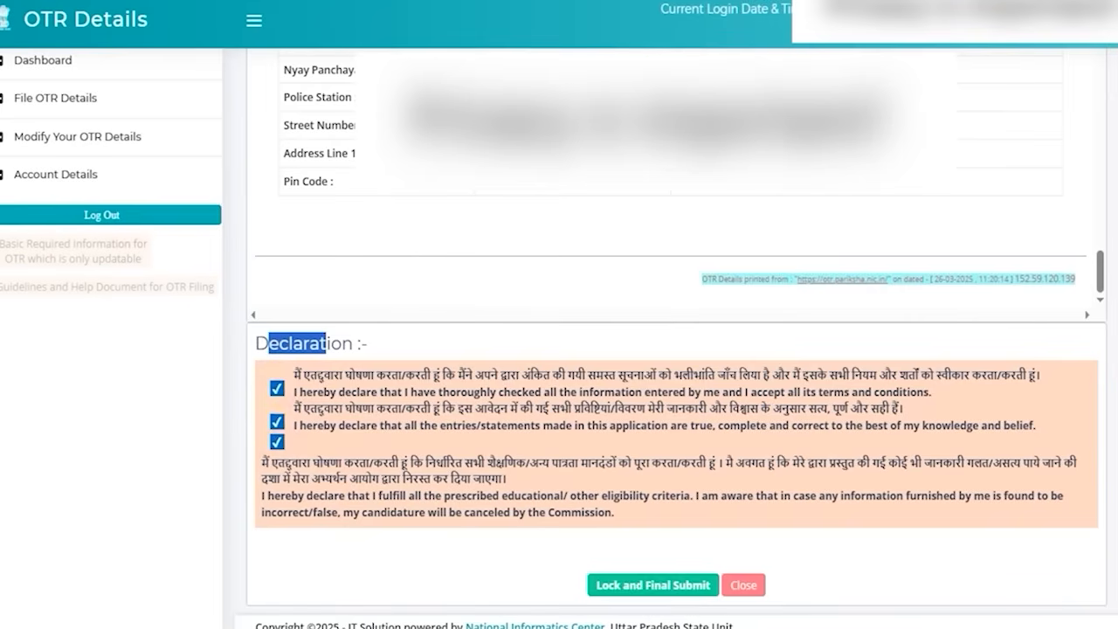
left_click(631, 1)
left_click_drag(395, 567, 584, 584)
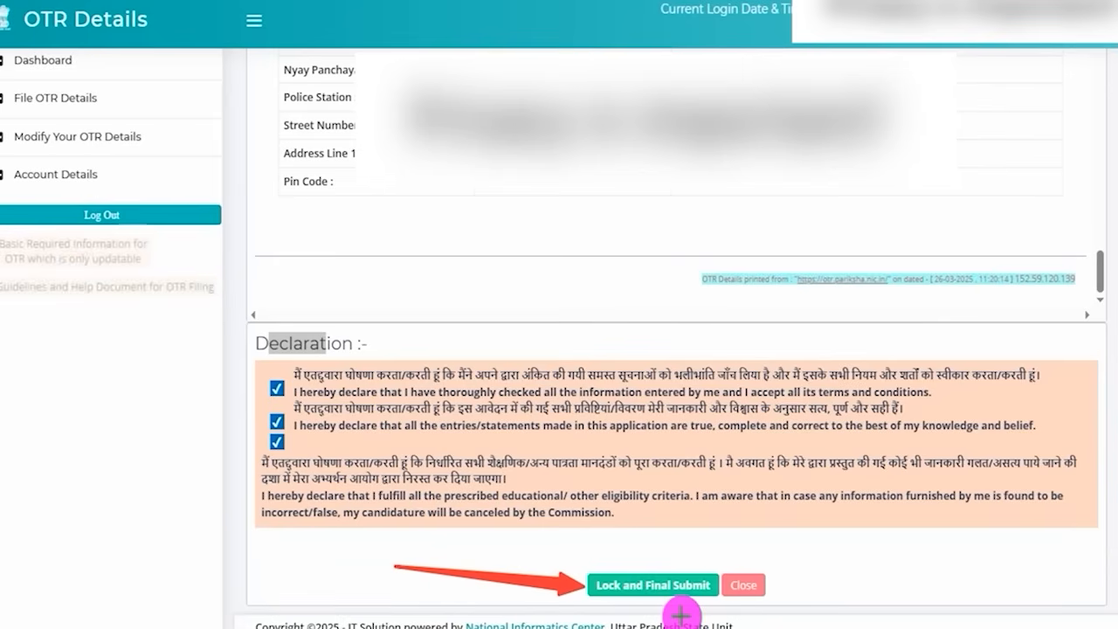
left_click(678, 585)
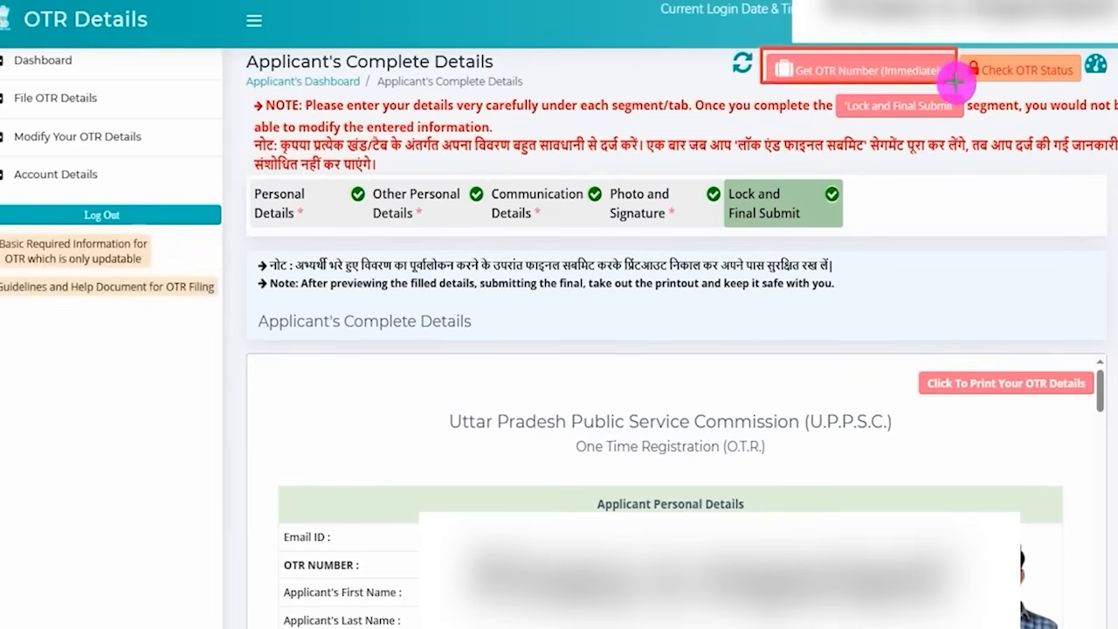
Request the OTR number and check the email, mobile, personal details, photo and signature statuses in the generation steps.
left_click(959, 86)
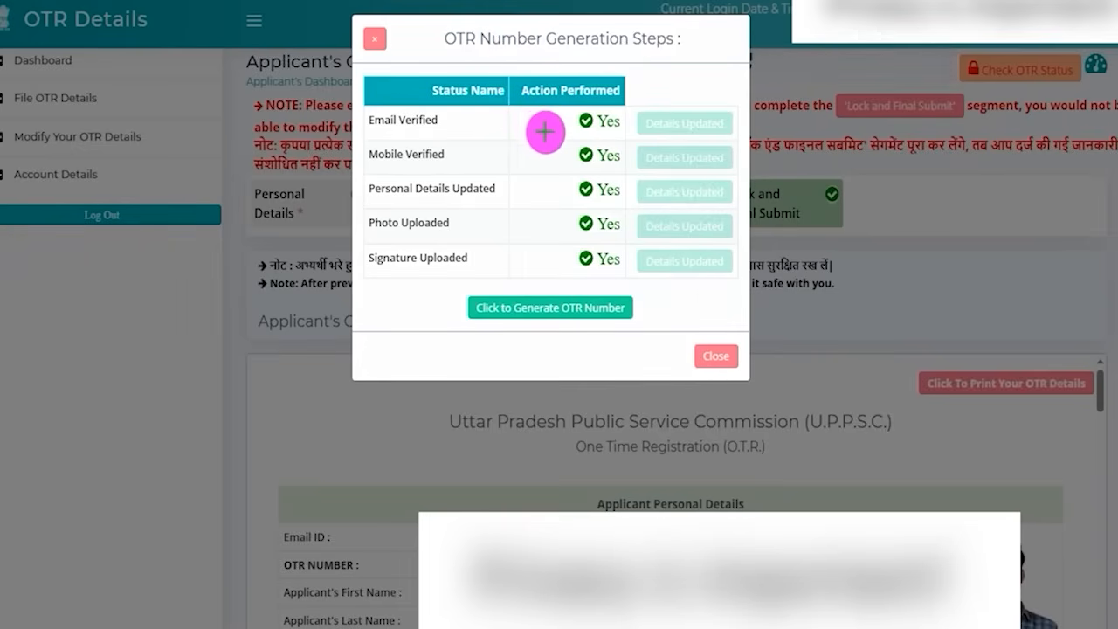
left_click_drag(486, 149, 504, 145)
left_click_drag(499, 192, 516, 185)
left_click_drag(479, 219, 507, 219)
left_click_drag(491, 260, 516, 256)
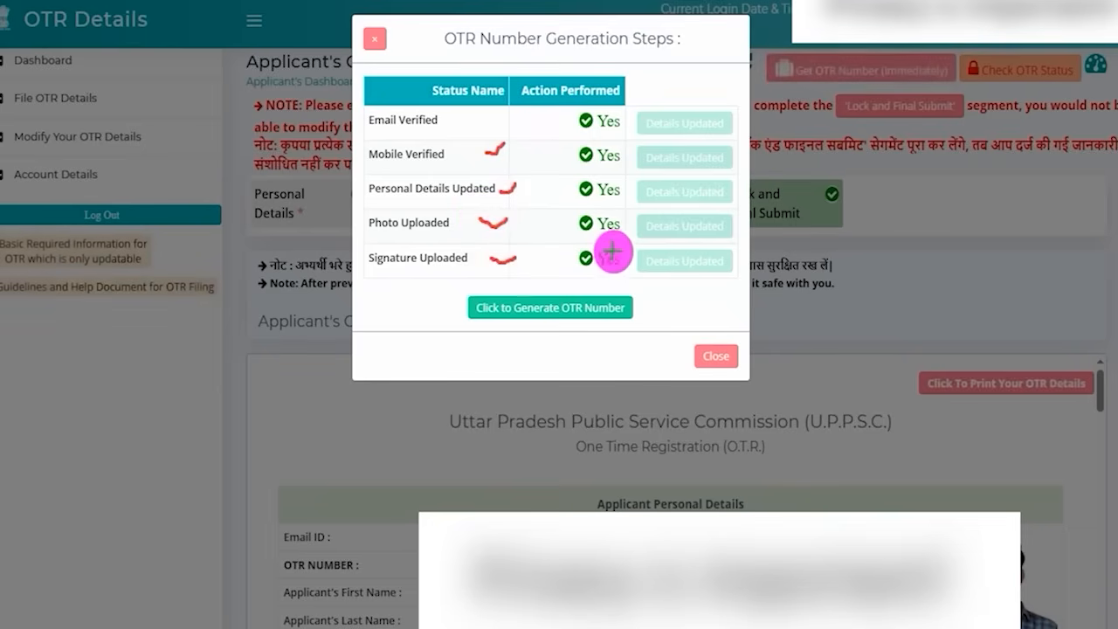
left_click_drag(576, 127, 606, 128)
left_click_drag(597, 165, 616, 163)
left_click_drag(601, 200, 620, 199)
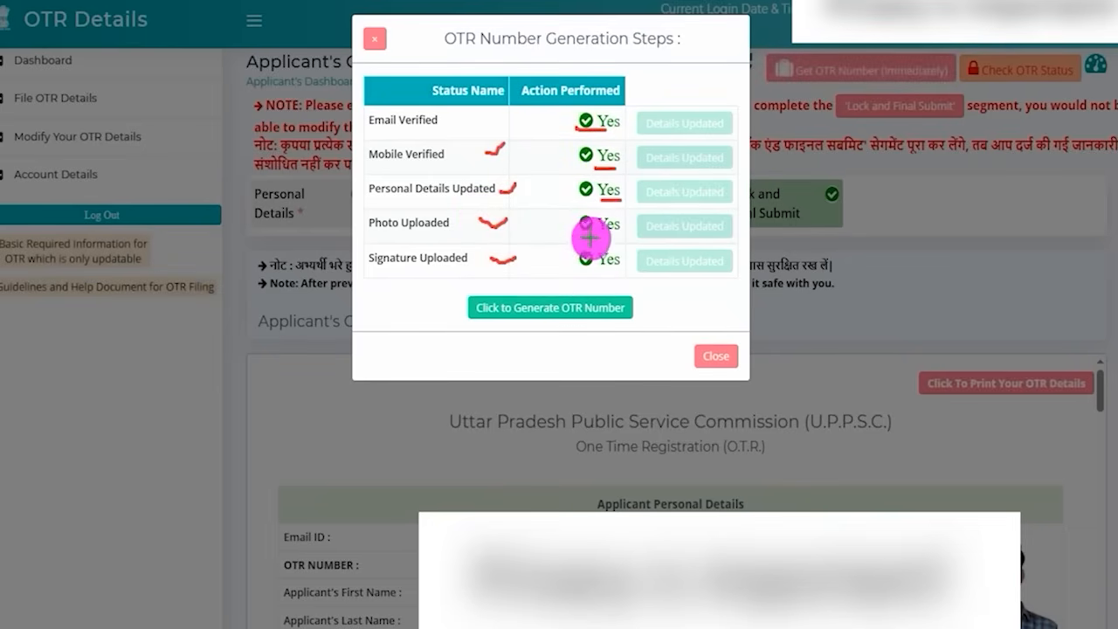
left_click_drag(590, 236, 610, 236)
left_click_drag(588, 273, 618, 270)
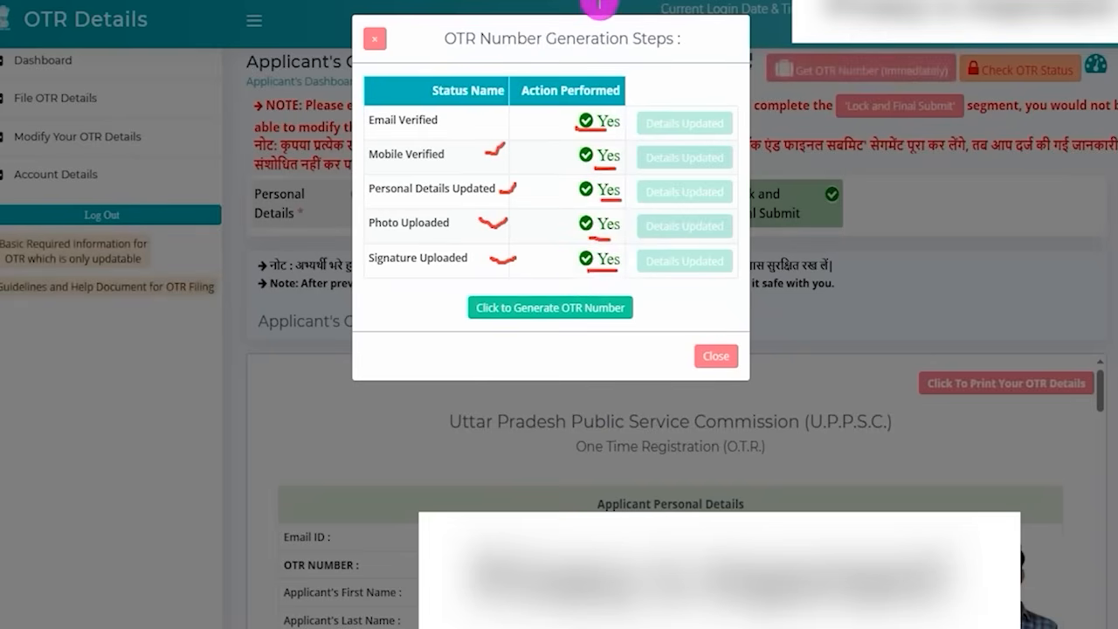
Generate the OTR number and close the OTR Number Generation Steps dialog.
mouse_move(459, 284)
left_mouse_down()
mouse_move(614, 295)
mouse_move(639, 332)
left_mouse_up()
left_click(550, 308)
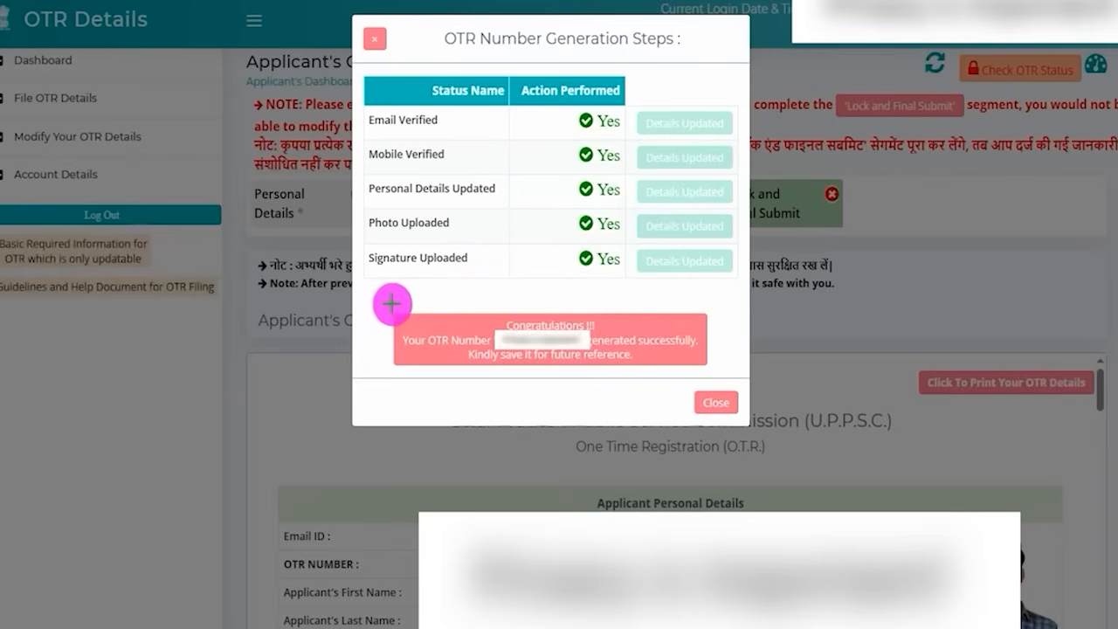
mouse_move(384, 297)
left_mouse_down()
mouse_move(517, 346)
mouse_move(718, 378)
left_mouse_up()
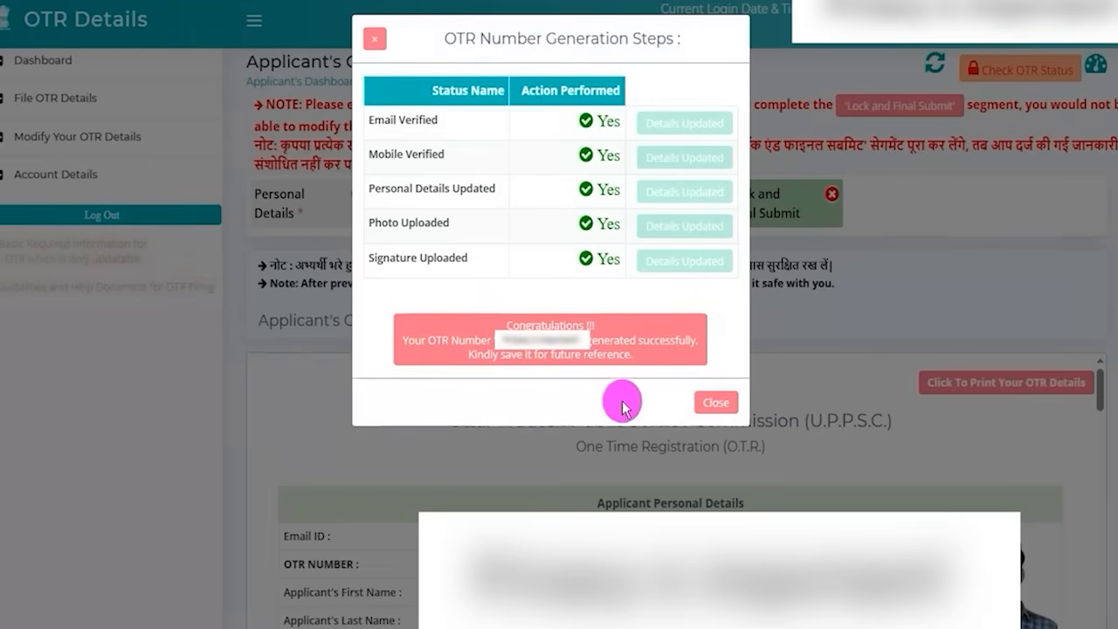
left_click(718, 403)
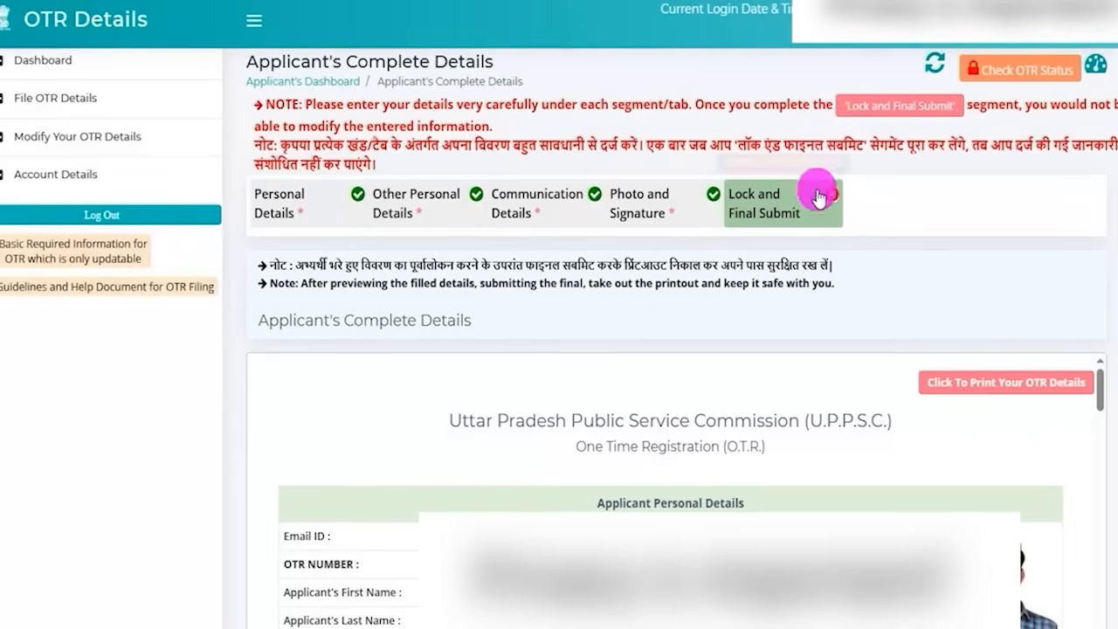
Check the OTR status from the applicant dashboard and examine the generation status and OTR number.
left_click(802, 215)
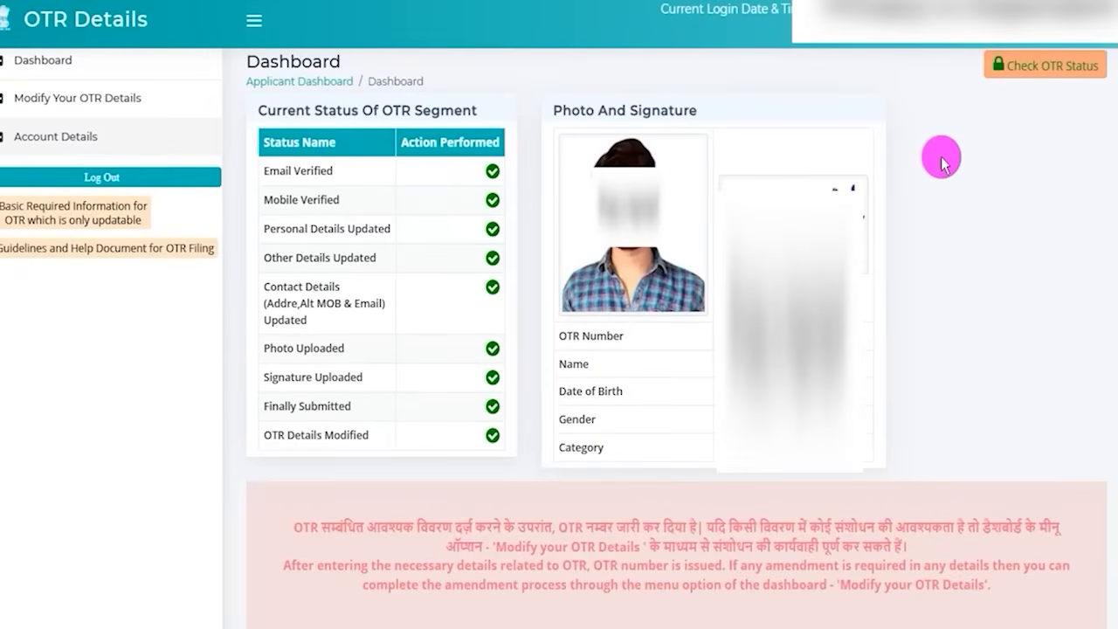
left_click_drag(979, 49, 1108, 80)
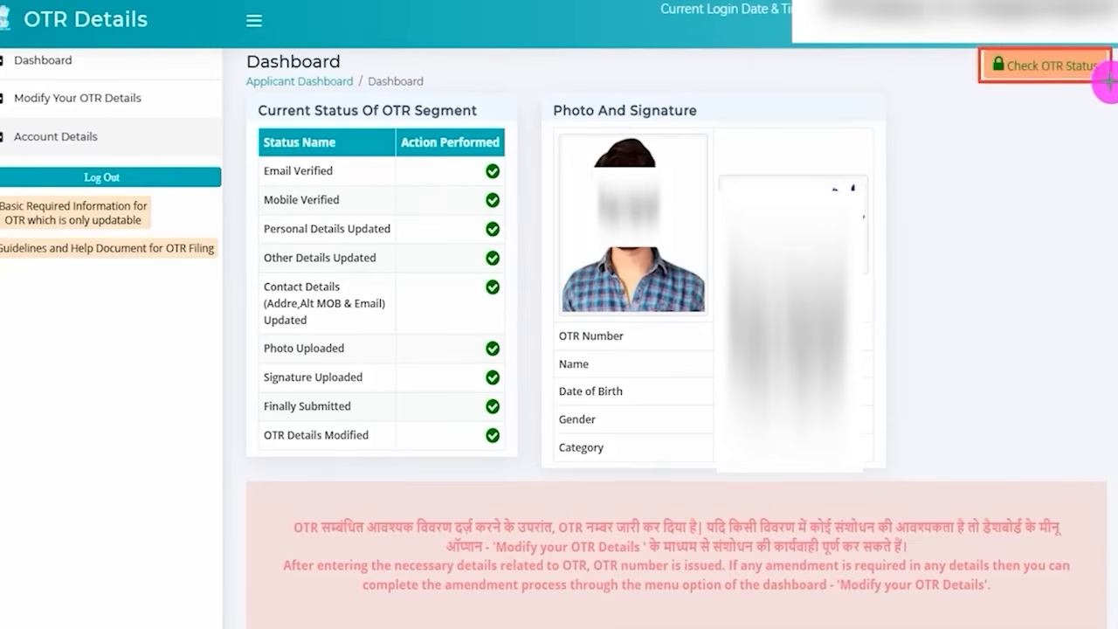
left_click(1097, 70)
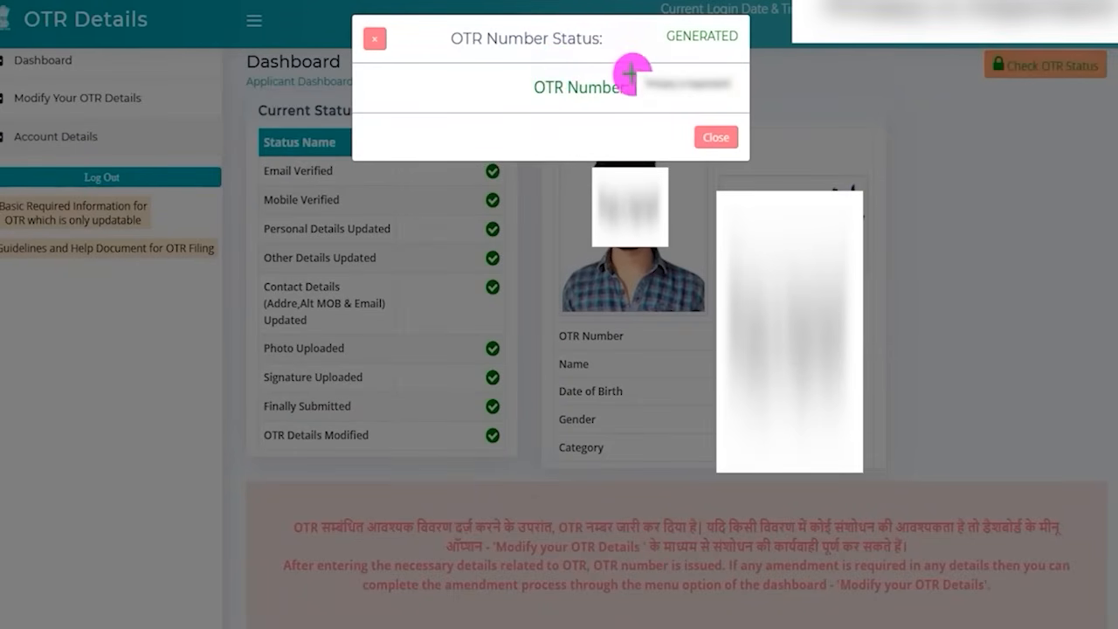
mouse_move(634, 70)
left_mouse_down()
mouse_move(674, 95)
mouse_move(741, 100)
left_mouse_up()
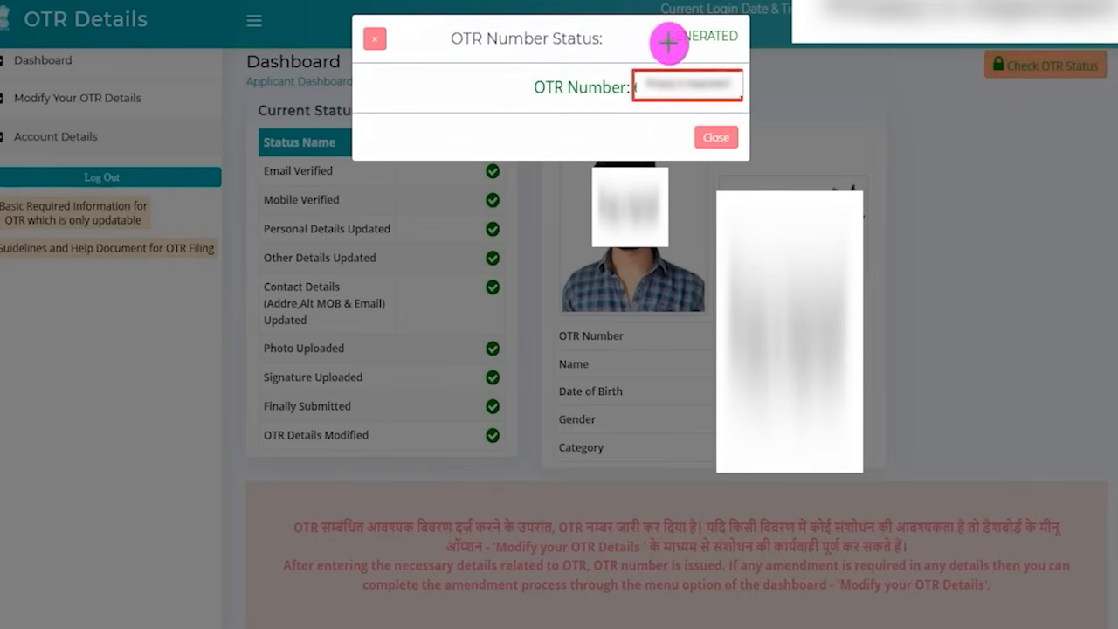
left_click_drag(657, 23, 739, 50)
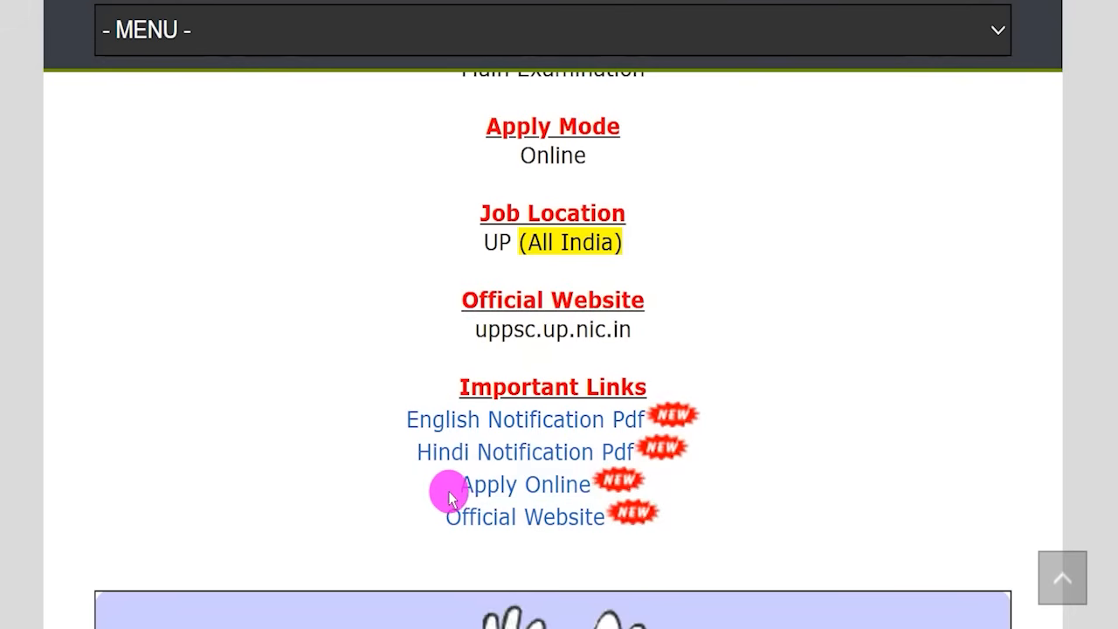
Follow the Apply Online link on the notification page and apply for the Combined State/Upper Subordinate Services Examination.
left_click_drag(492, 381, 651, 390)
left_click_drag(438, 486, 594, 485)
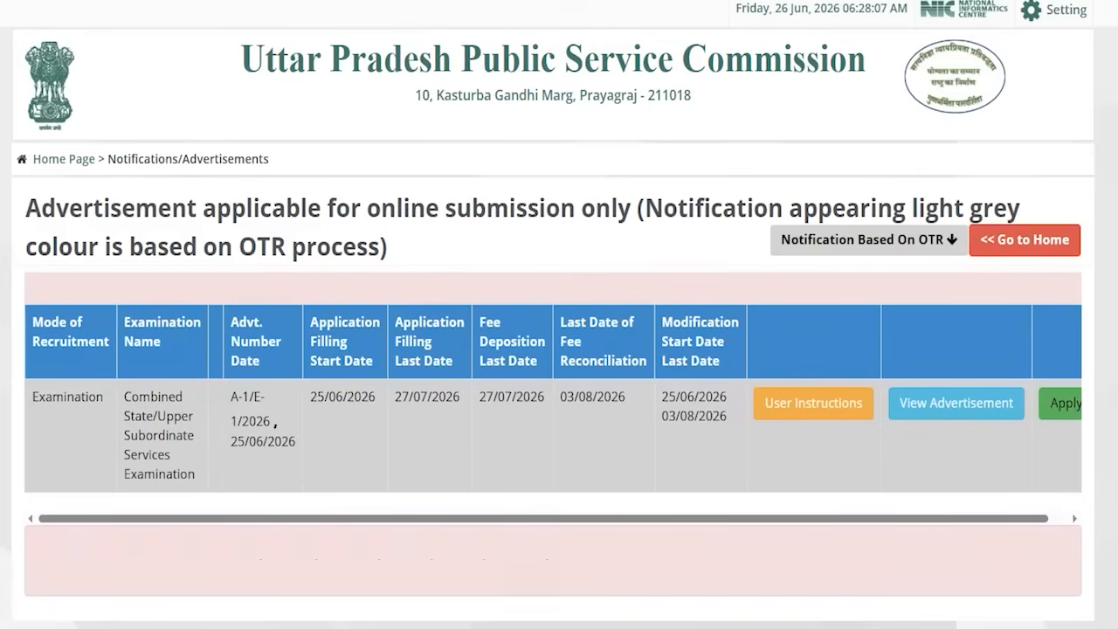
mouse_move(110, 379)
left_mouse_down()
mouse_move(194, 404)
mouse_move(204, 491)
left_mouse_up()
left_click_drag(564, 523, 584, 522)
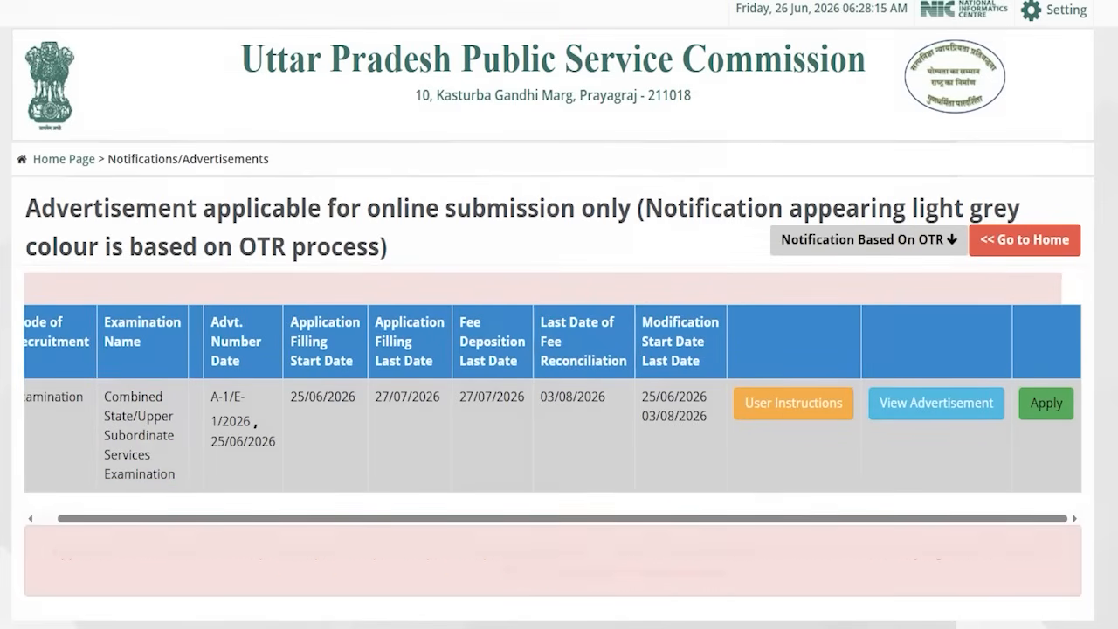
left_click_drag(1011, 378, 1083, 436)
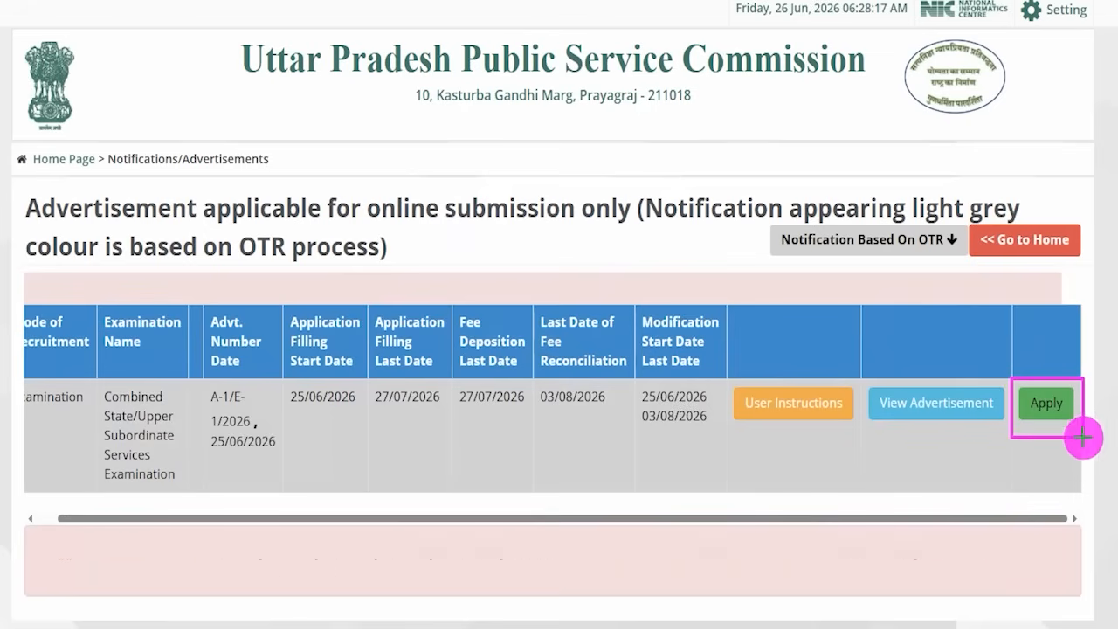
left_click(1042, 402)
left_click(1039, 419)
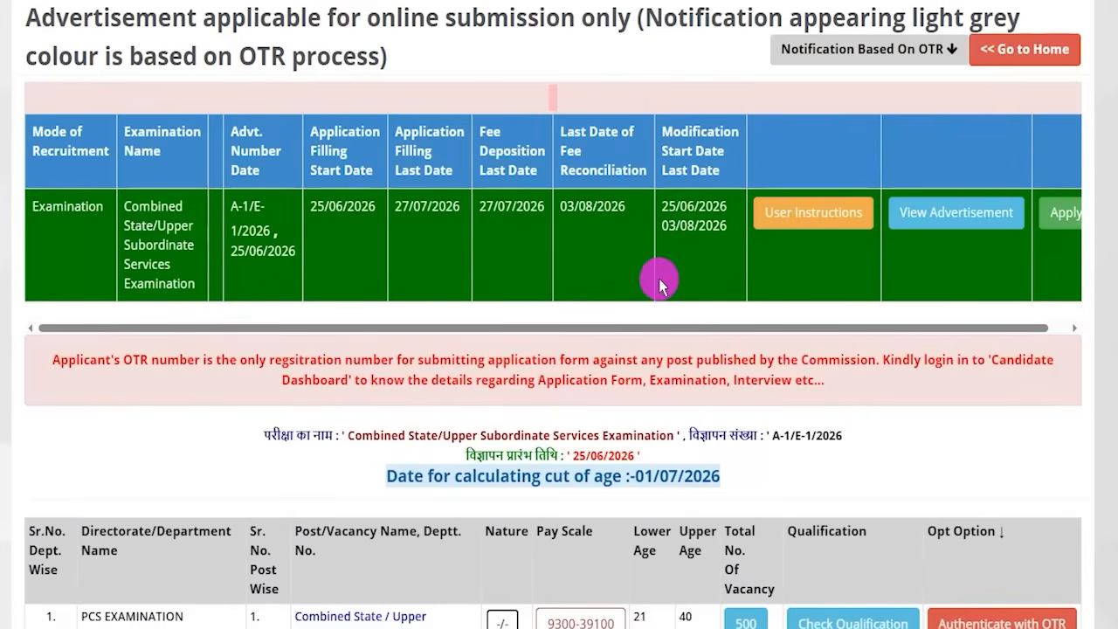
Review the PCS Examination 2026 post details and choose to authenticate its application with OTR.
scroll(659, 279, "down", 2)
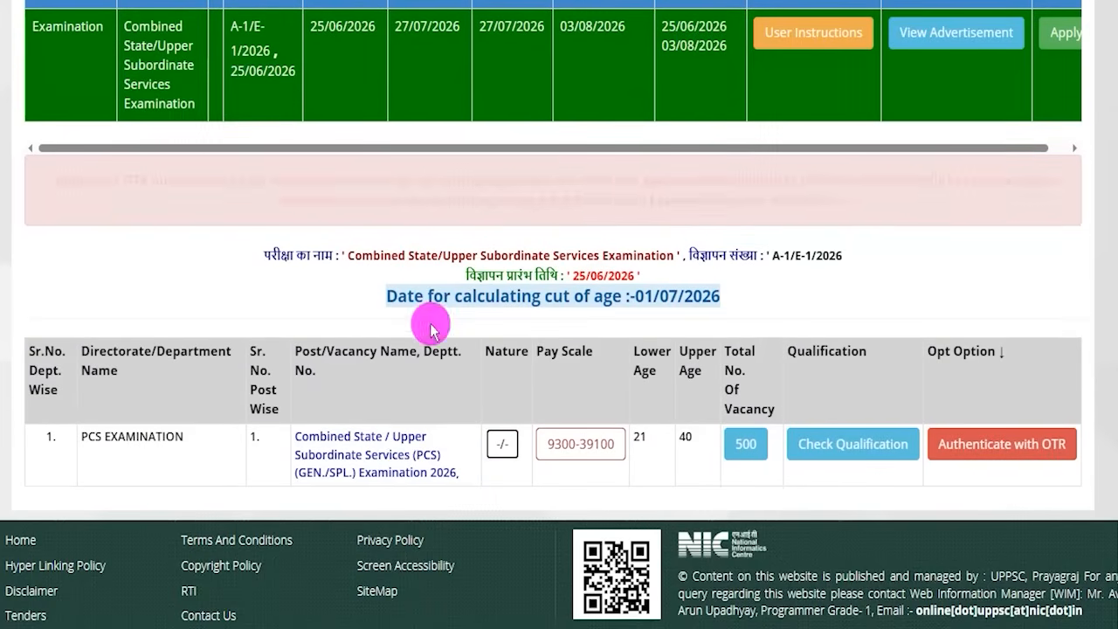
double_click(387, 454)
left_click(806, 448)
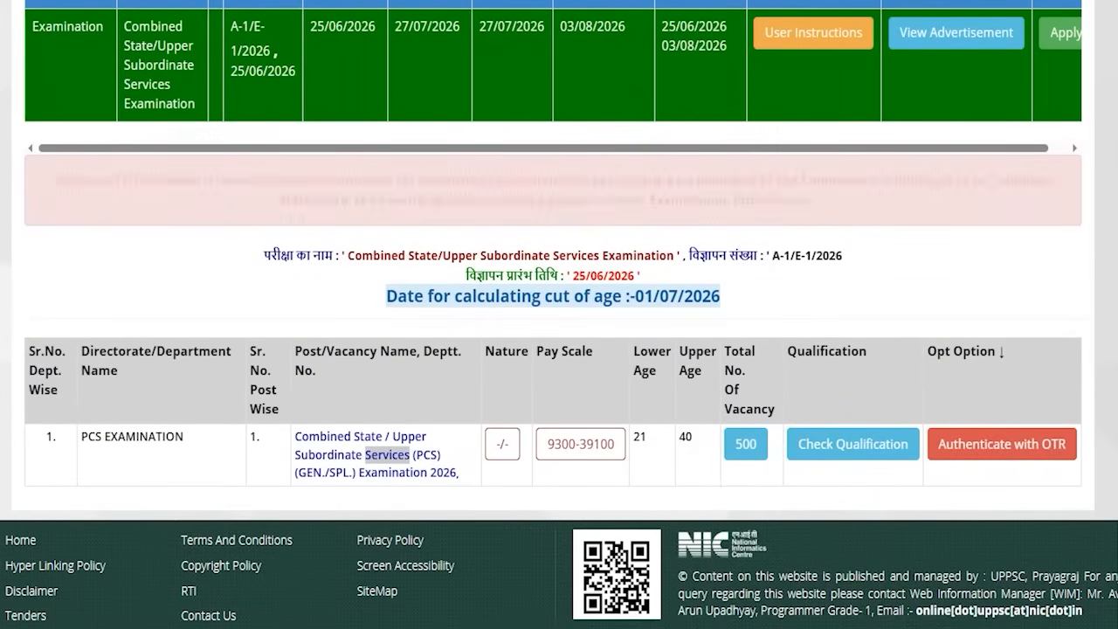
left_click_drag(923, 412, 1083, 465)
left_click(981, 447)
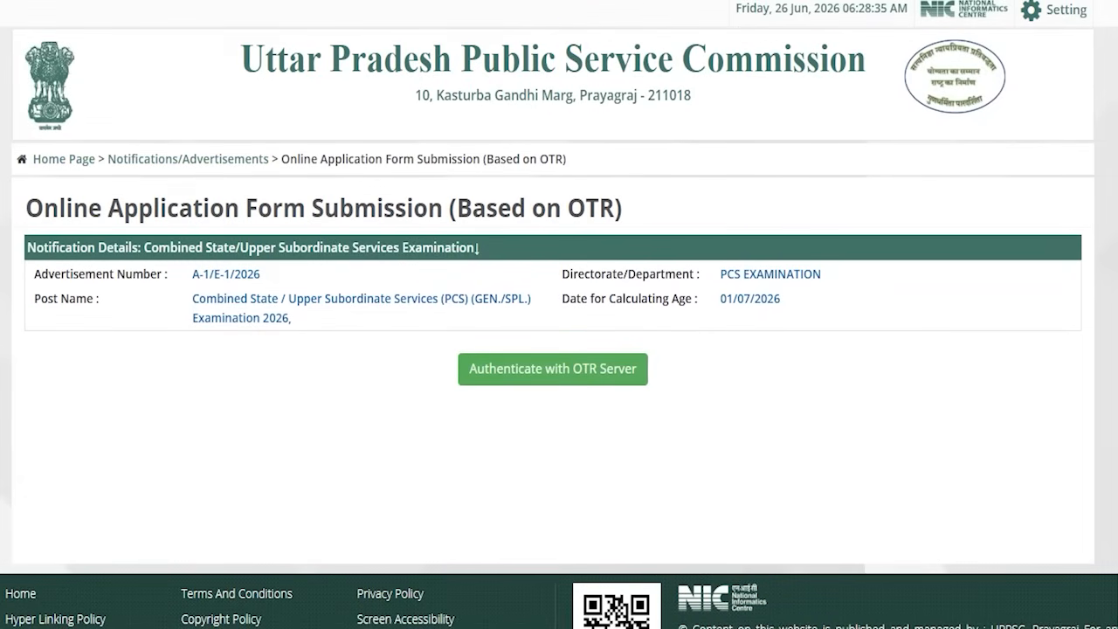
Start authentication with the OTR server and answer Yes to having completed the OTR registration.
mouse_move(435, 329)
left_mouse_down()
mouse_move(654, 387)
mouse_move(680, 409)
left_mouse_up()
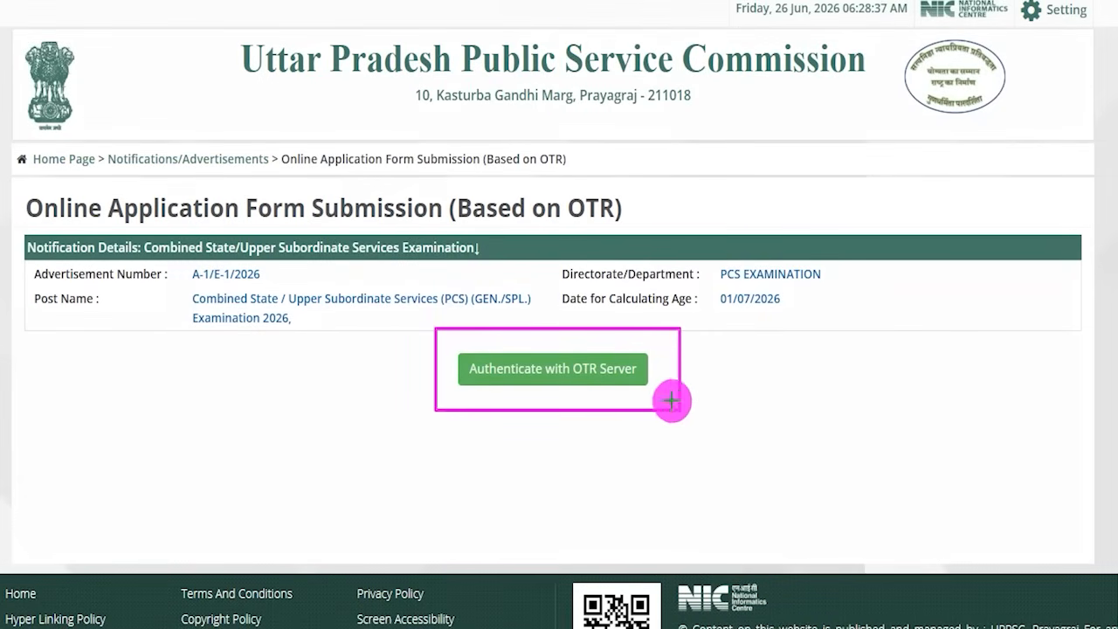
left_click(516, 367)
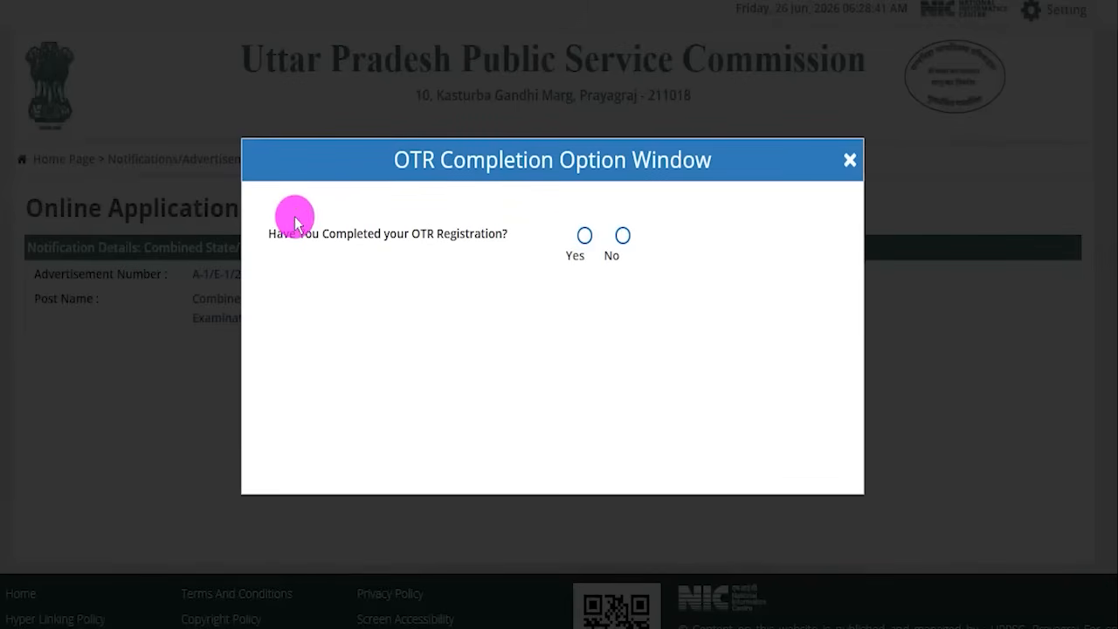
left_click_drag(283, 234, 479, 236)
left_click(612, 255)
left_click(584, 236)
left_click(701, 254)
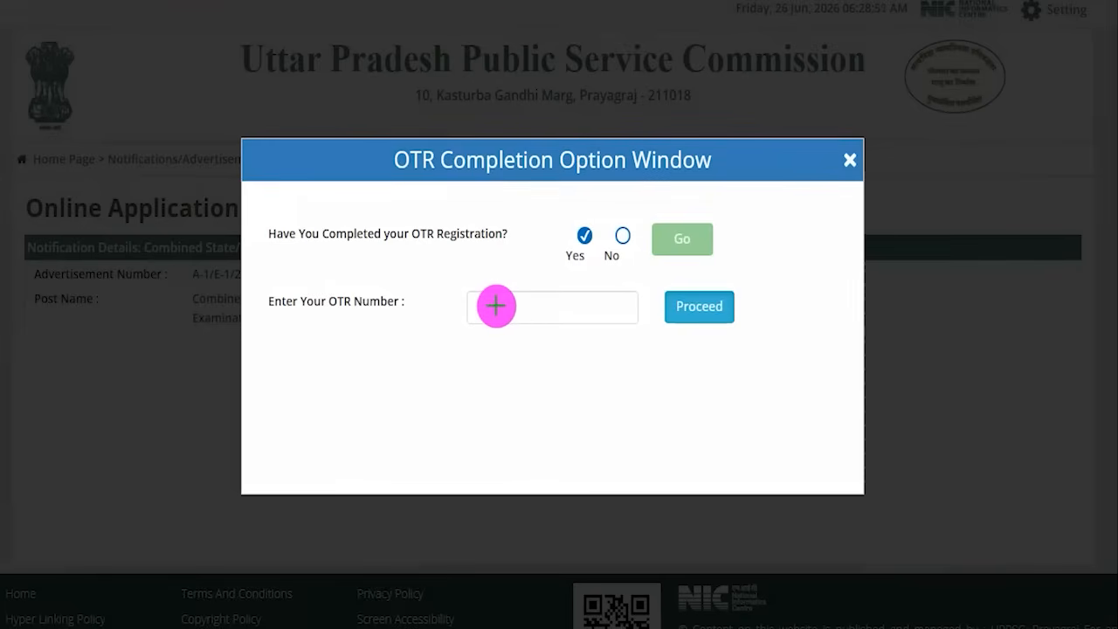
Enter the applicant's OTR number in the OTR Completion Option Window and proceed to its validation.
left_click_drag(497, 305, 526, 267)
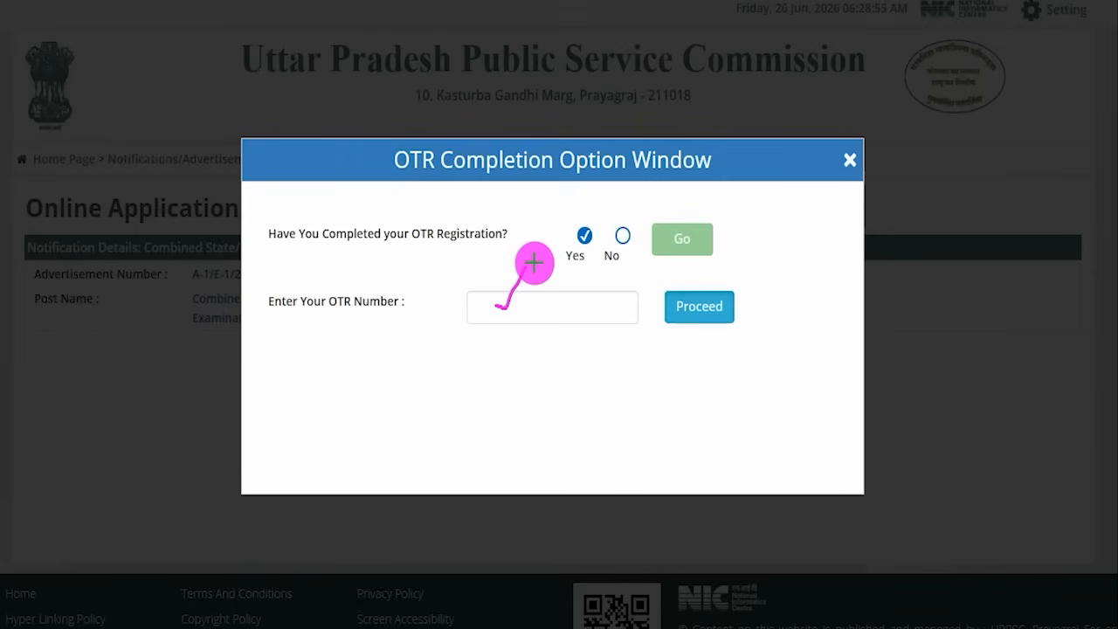
left_click_drag(526, 314, 551, 280)
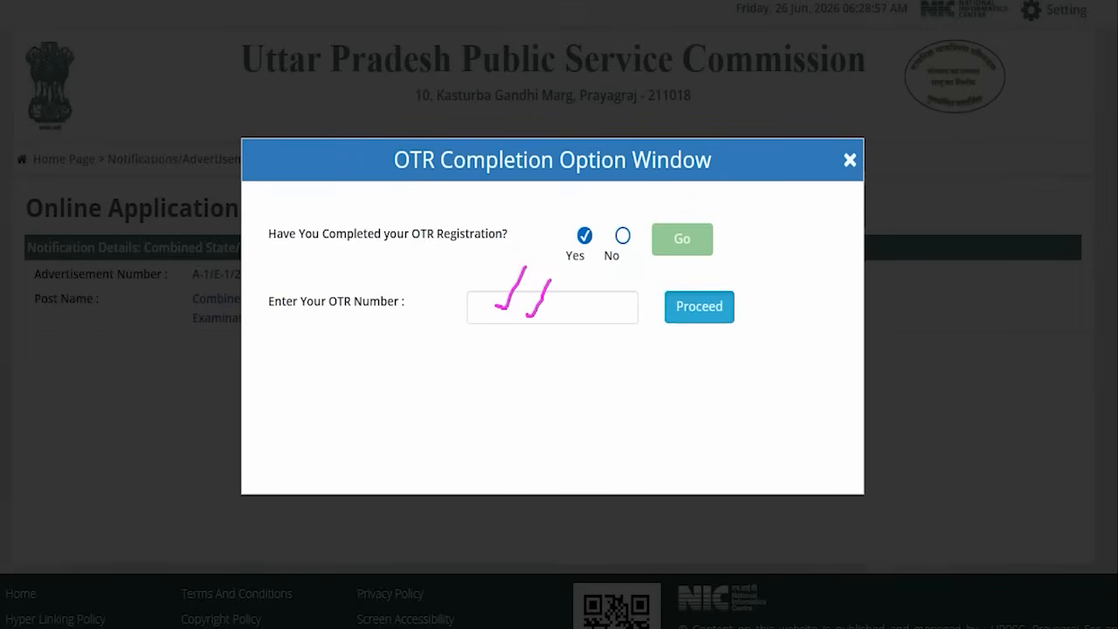
left_click_drag(830, 200, 732, 295)
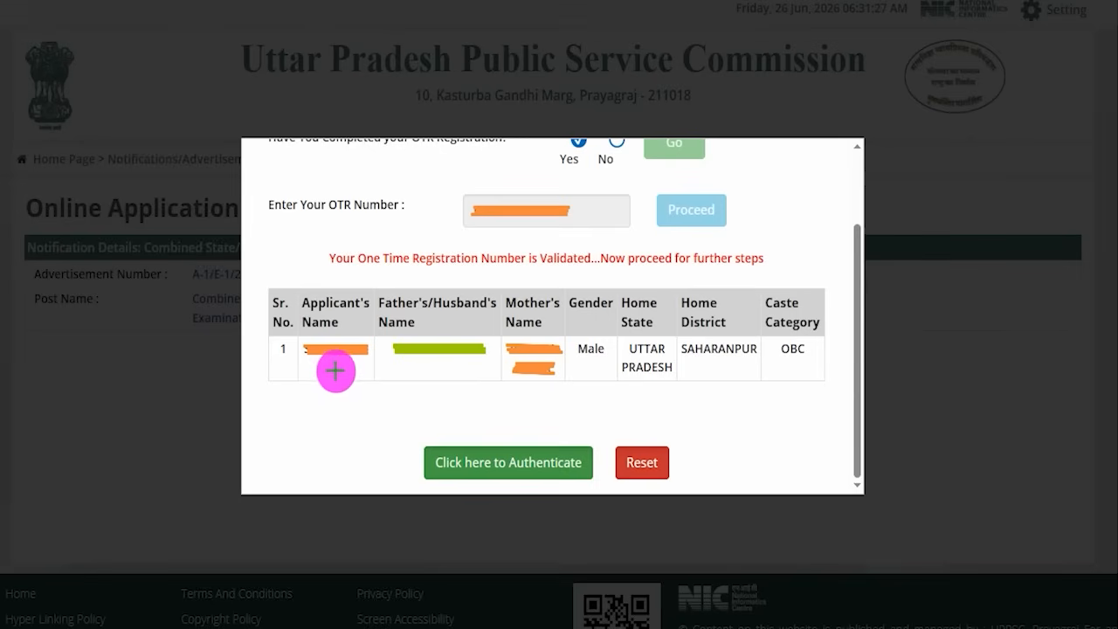
Check the applicant's name, father's name, OTR number, home district and caste category fetched from the OTR record.
left_click_drag(334, 369, 349, 342)
left_click_drag(428, 363, 477, 324)
left_click_drag(578, 214, 620, 174)
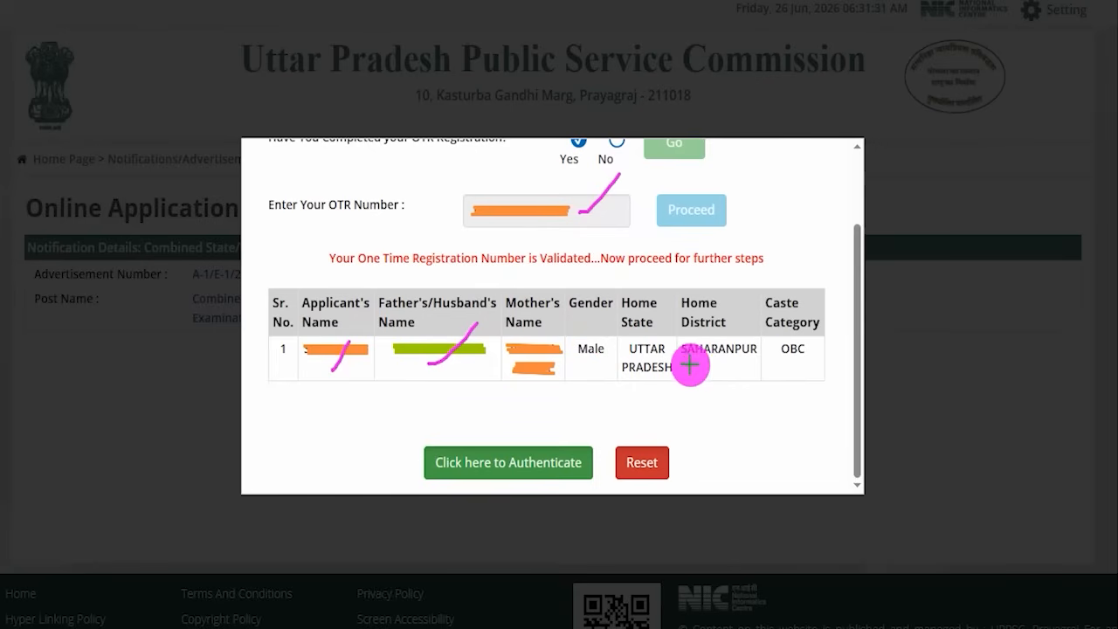
left_click_drag(690, 363, 822, 359)
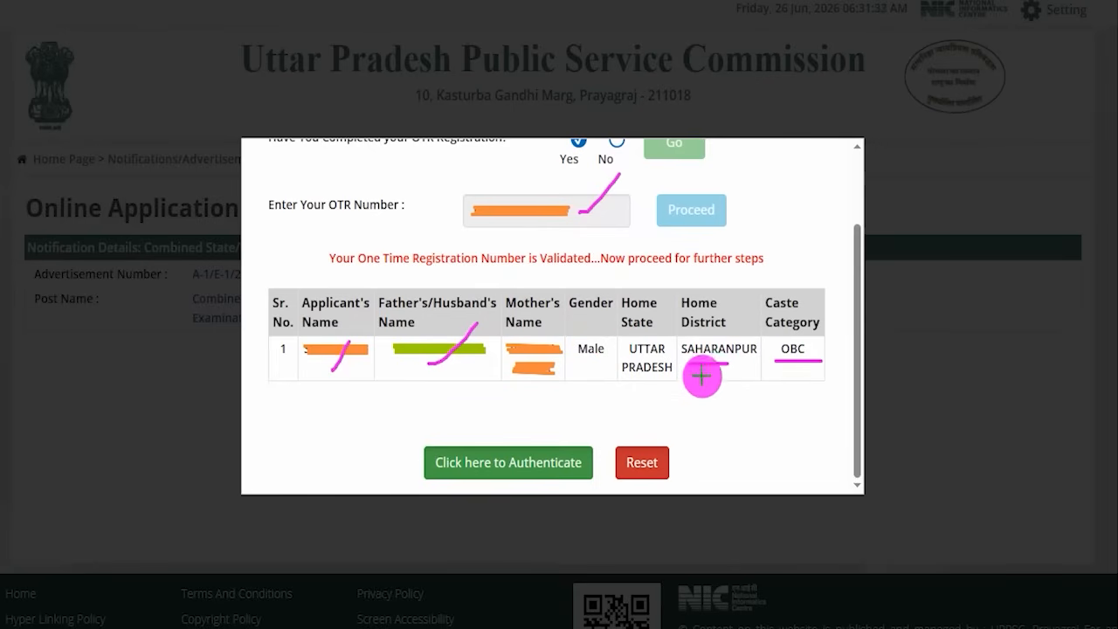
Check the gender fetched from the OTR record and proceed to authenticate the applicant in the UPPSC Authentication Window.
left_click_drag(587, 340, 629, 288)
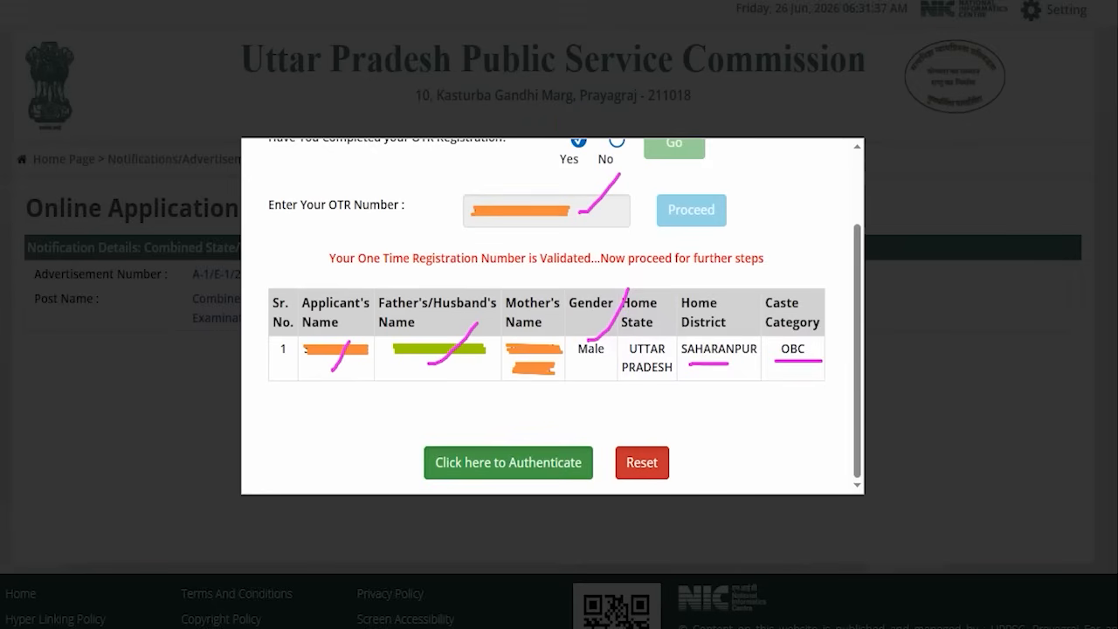
left_click_drag(272, 407, 416, 449)
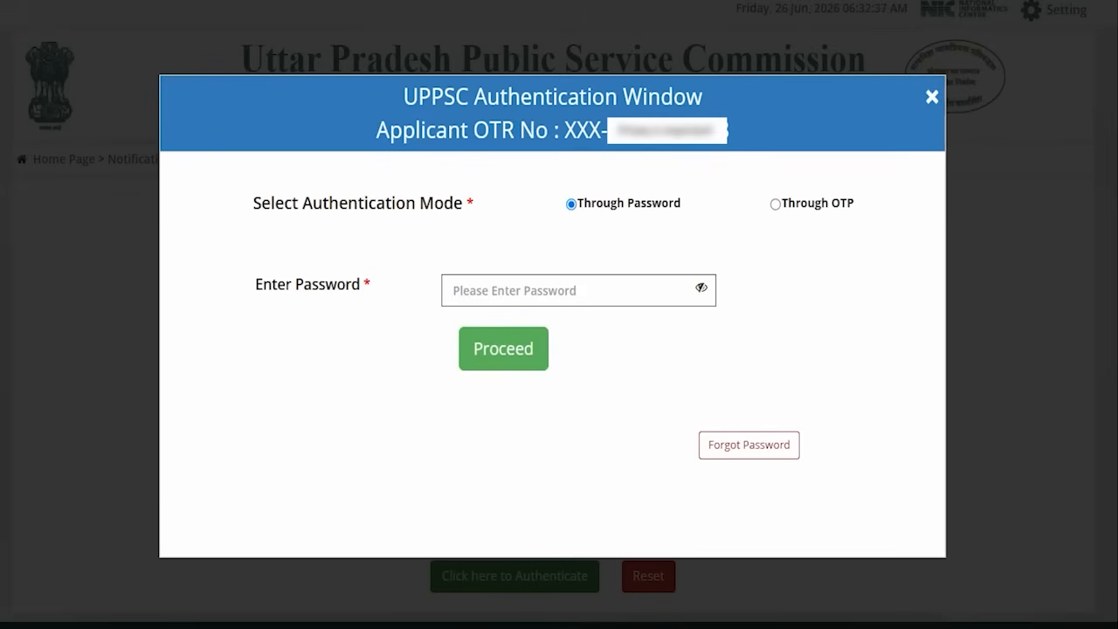
left_click_drag(388, 223, 443, 182)
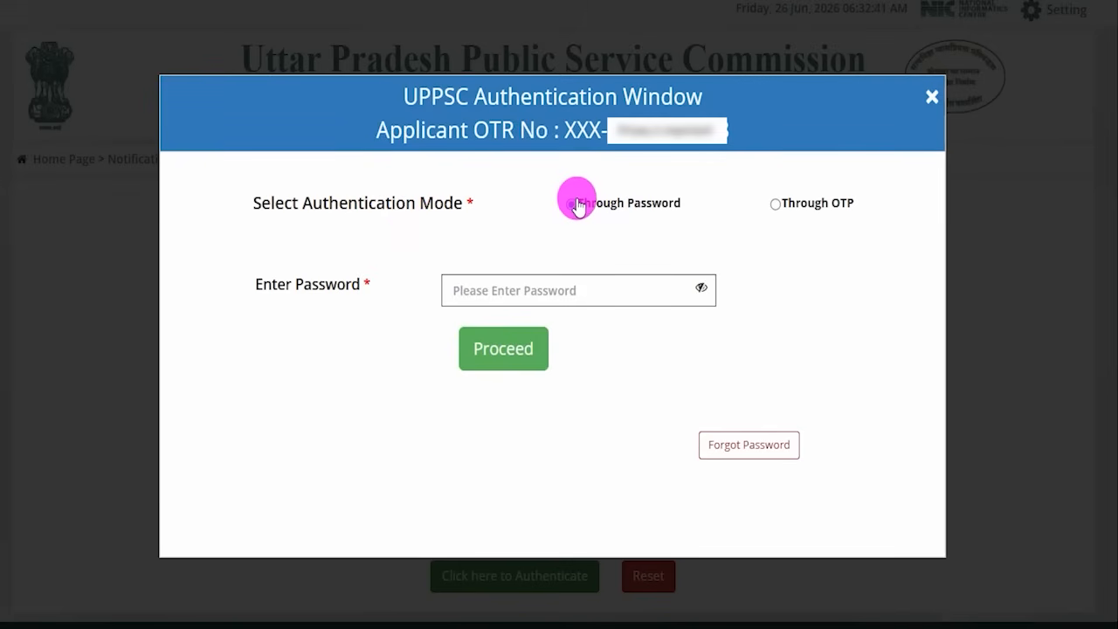
Try the Through OTP authentication mode with the mobile as OTP device, and return to Through Password.
left_click(774, 204)
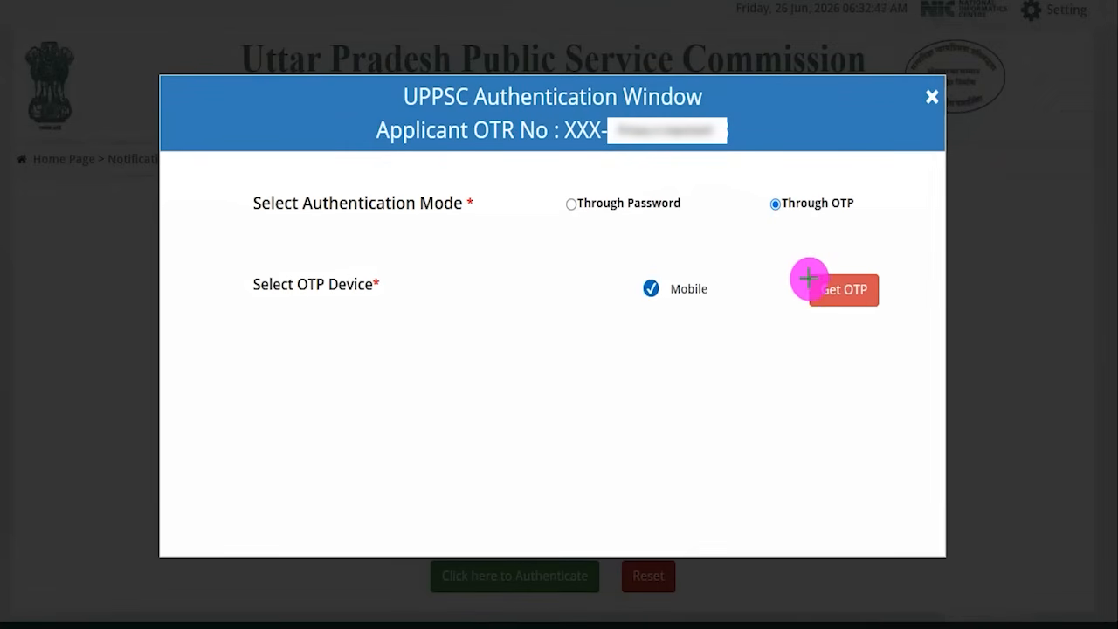
mouse_move(781, 256)
left_mouse_down()
mouse_move(891, 300)
mouse_move(897, 325)
left_mouse_up()
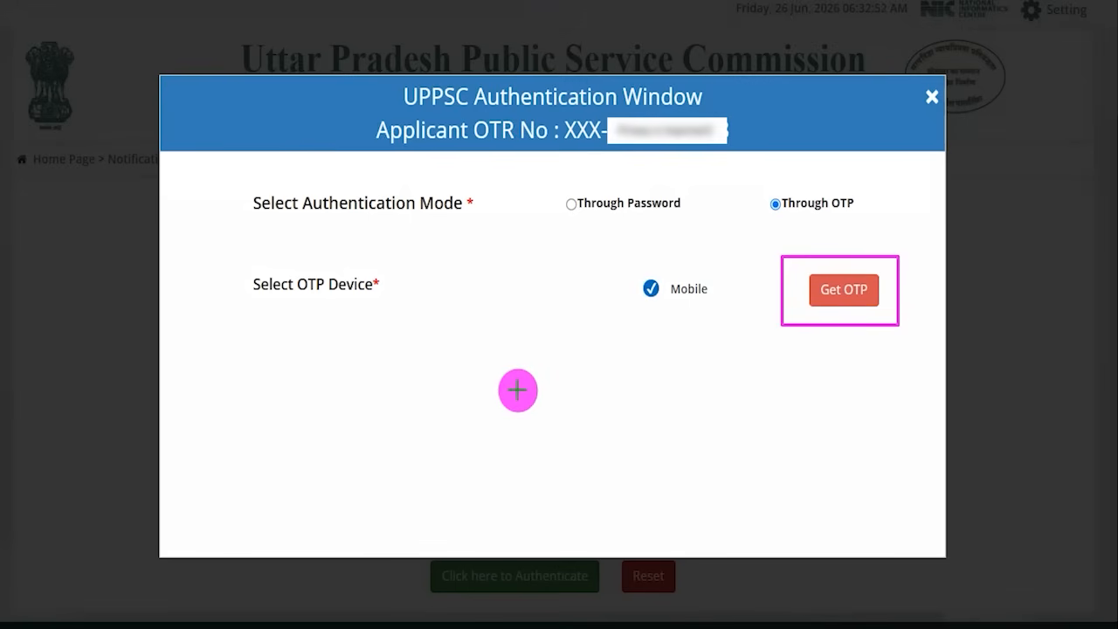
key("Escape")
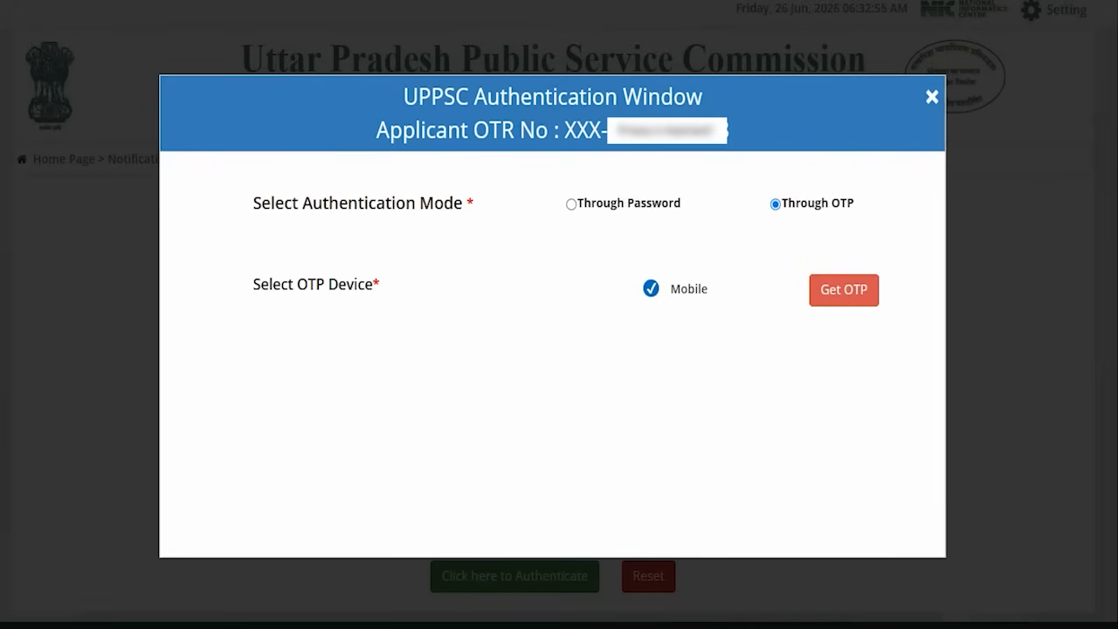
left_click(570, 205)
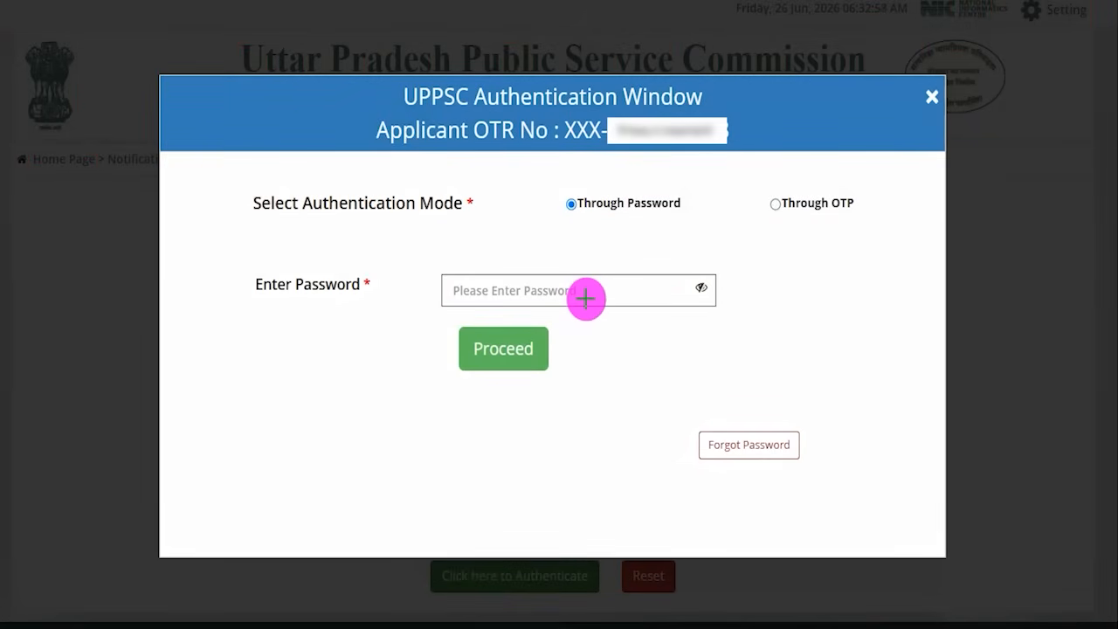
Enter the account password in the UPPSC Authentication Window and proceed with the authentication.
mouse_move(578, 287)
left_mouse_down()
mouse_move(592, 286)
mouse_move(621, 227)
left_mouse_up()
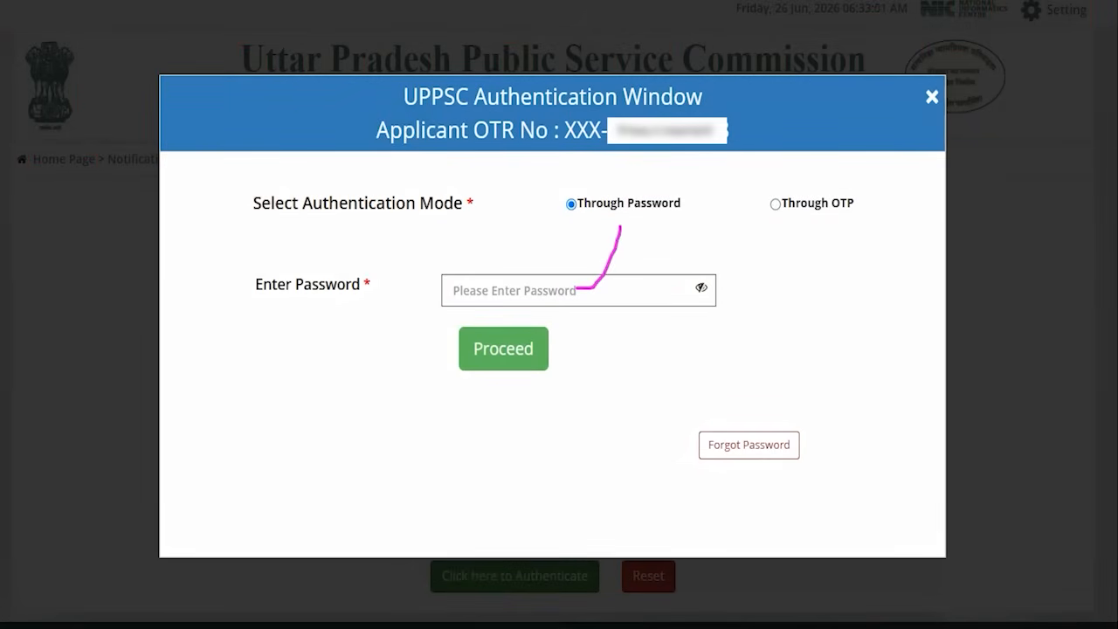
left_click_drag(773, 342, 563, 348)
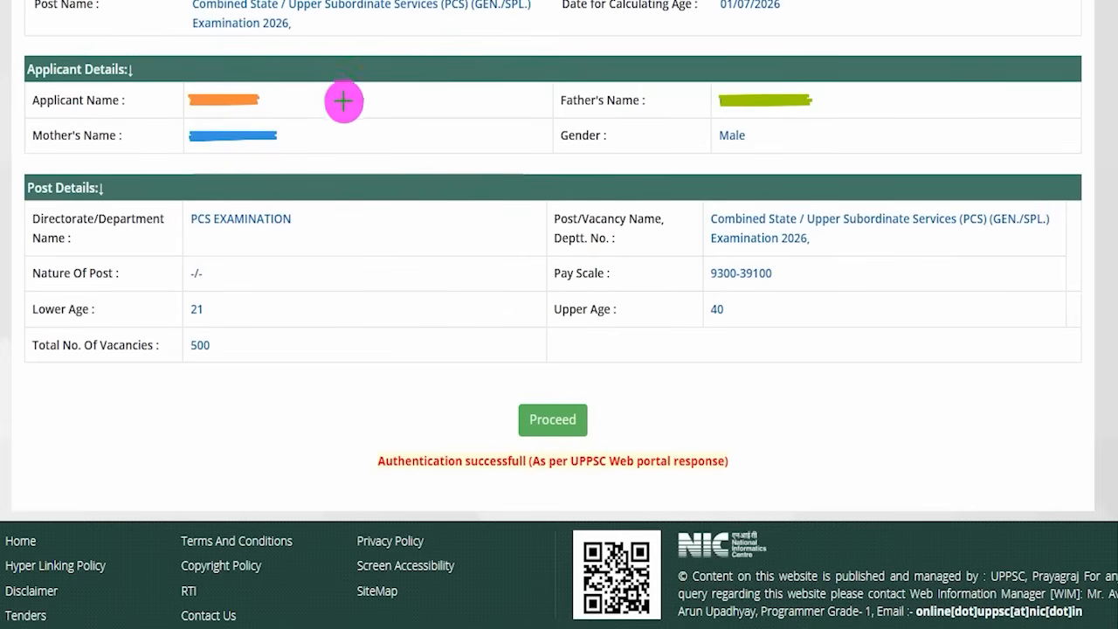
Check the applicant's name, parents' names, gender and the post's pay scale, and proceed to the application form.
left_click_drag(343, 93, 398, 42)
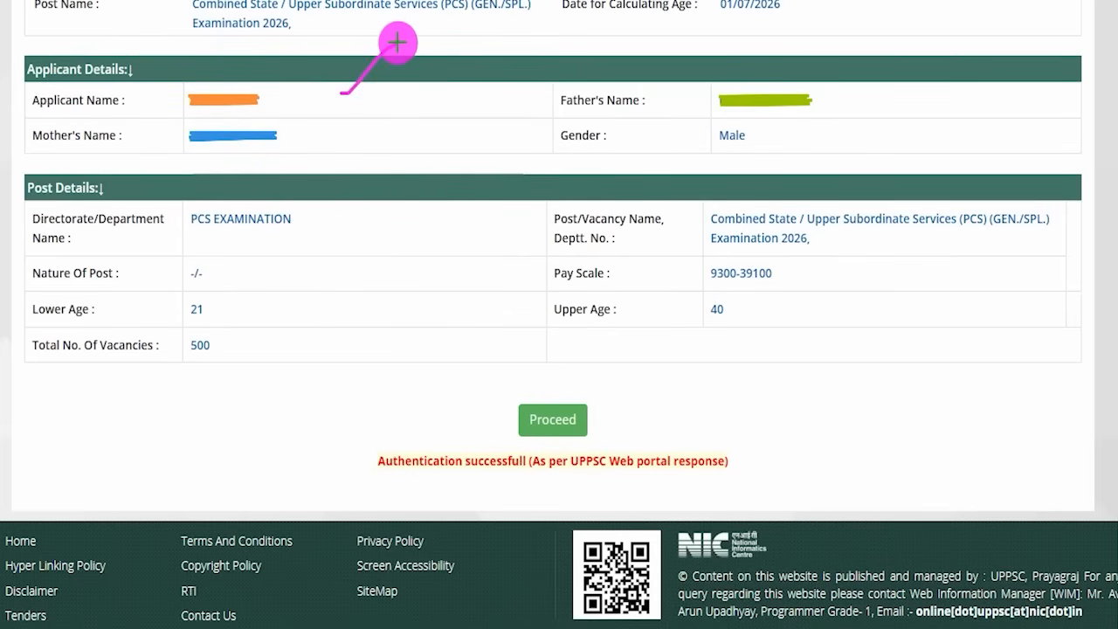
mouse_move(744, 287)
left_mouse_down()
mouse_move(778, 280)
mouse_move(786, 259)
left_mouse_up()
left_click_drag(298, 99, 327, 60)
left_click_drag(317, 145, 367, 104)
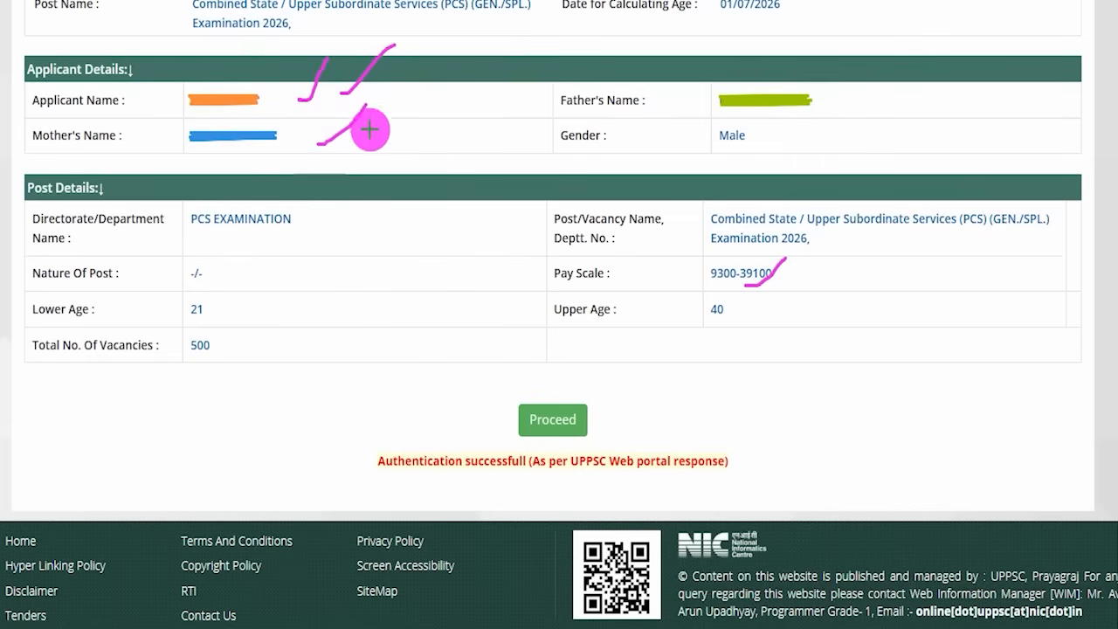
left_click_drag(839, 106, 874, 75)
left_click_drag(822, 152, 865, 126)
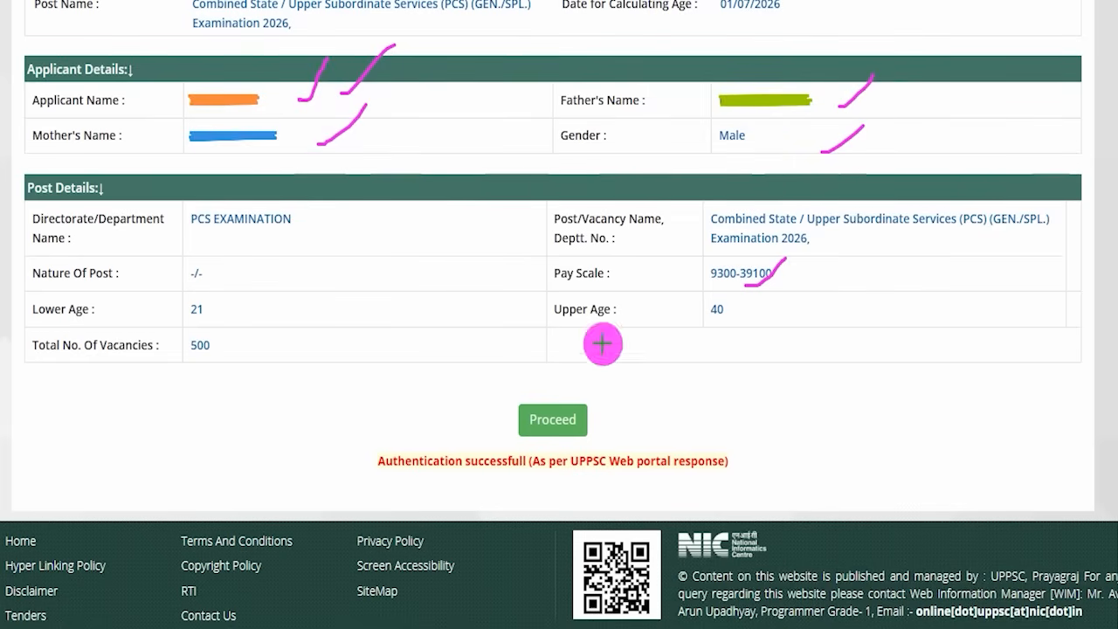
mouse_move(467, 382)
left_mouse_down()
mouse_move(582, 412)
mouse_move(633, 448)
left_mouse_up()
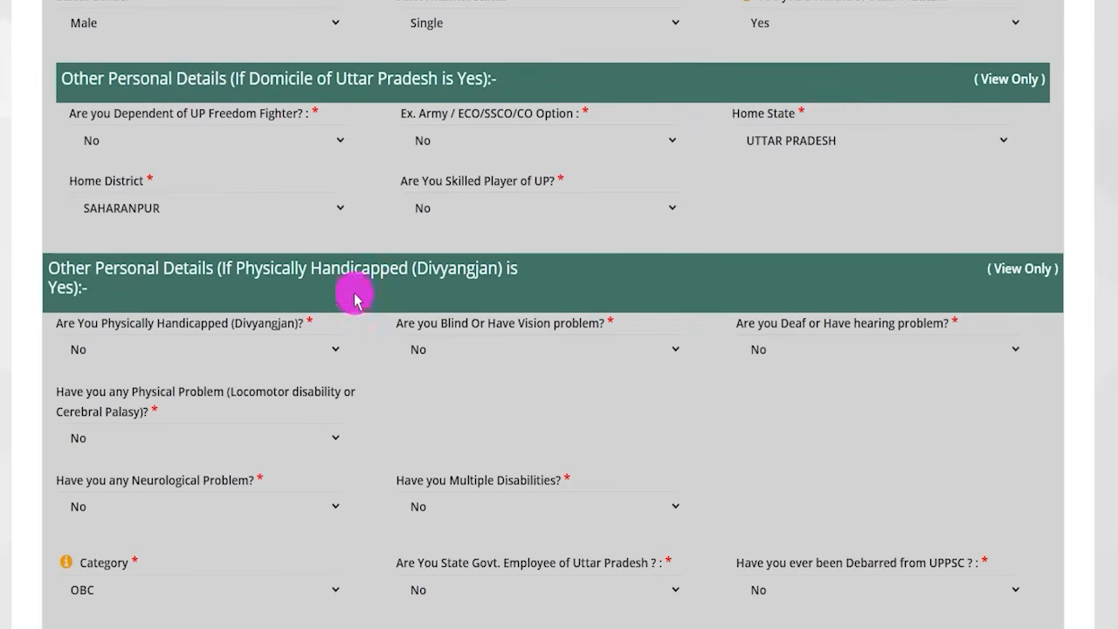
Review the prefilled personal and High School details and answer Yes to having acquired the mandatory Bachelors degree.
scroll(399, 265, "down", 4)
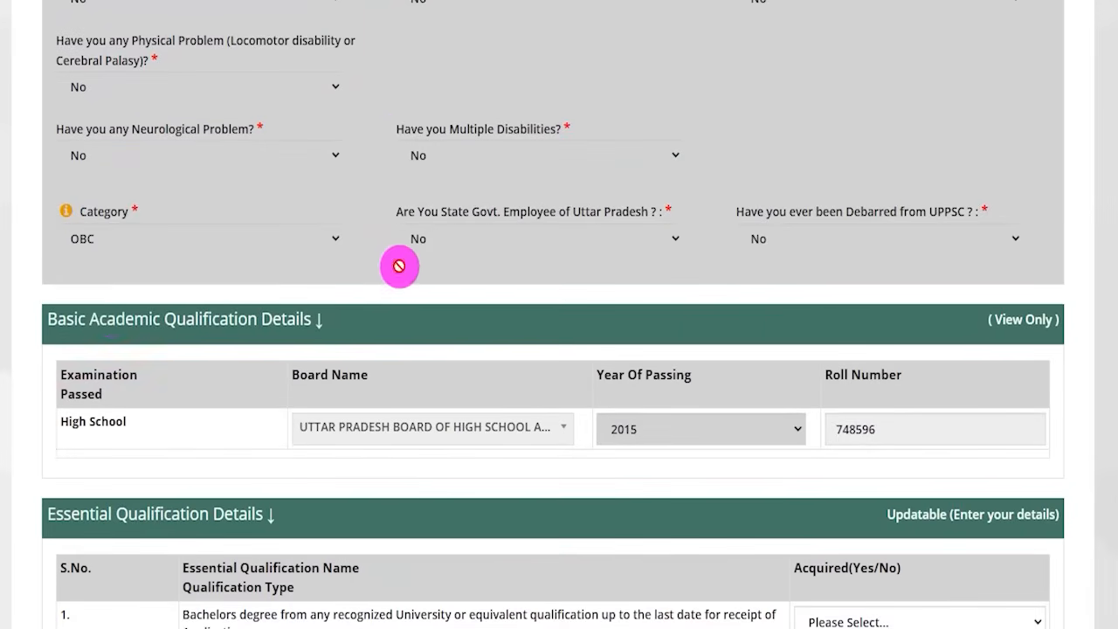
scroll(262, 314, "down", 3)
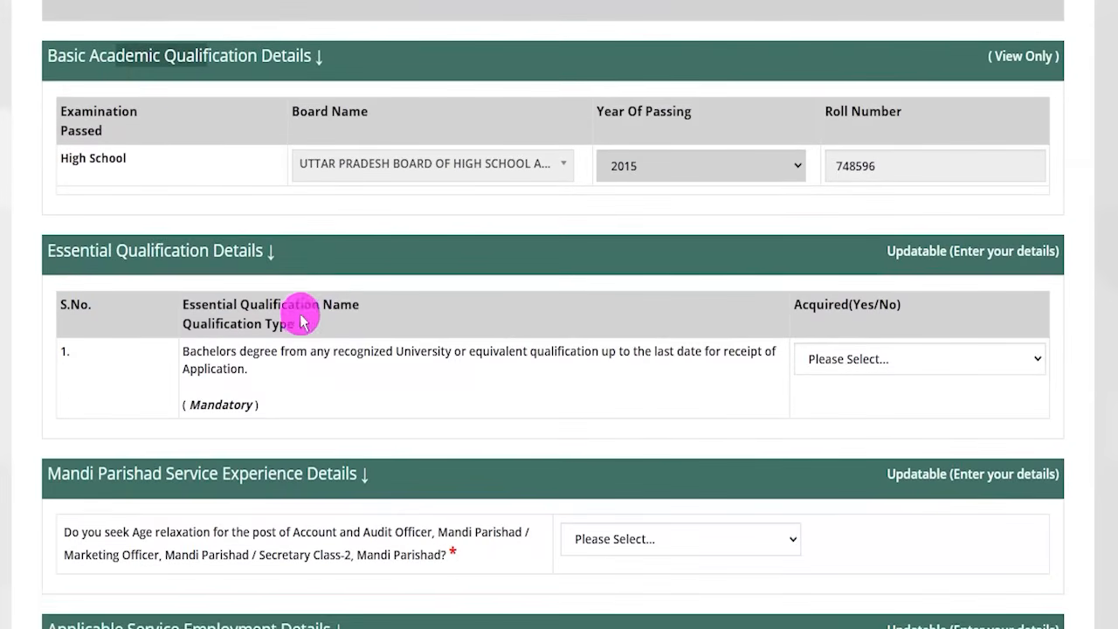
scroll(457, 249, "down", 1)
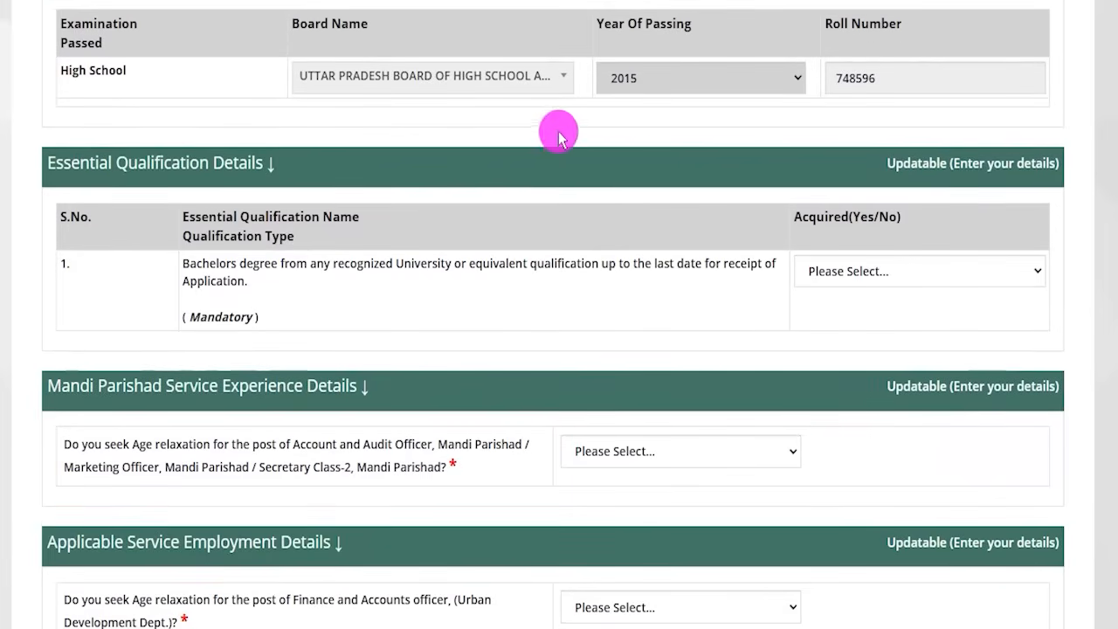
scroll(559, 136, "down", 1)
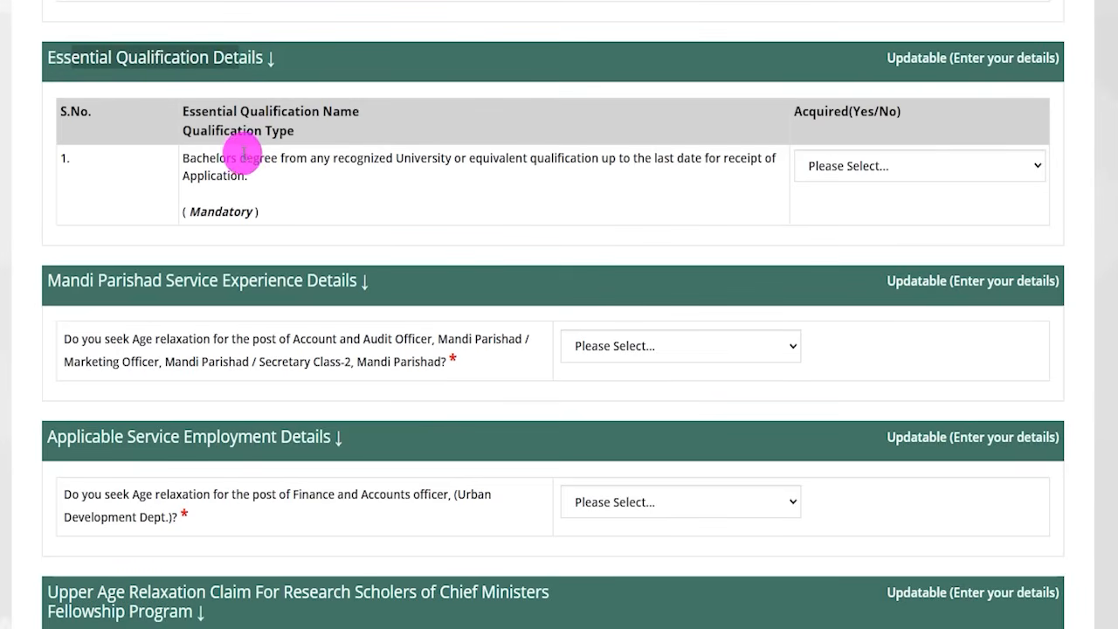
left_click_drag(211, 158, 387, 158)
left_click_drag(202, 159, 665, 159)
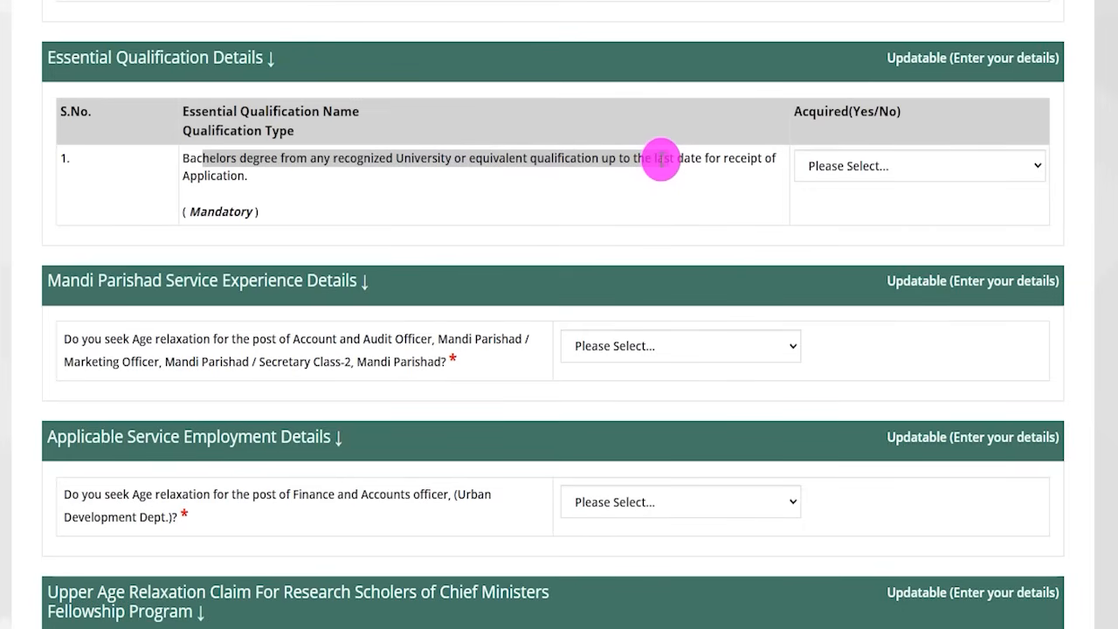
left_click_drag(661, 161, 560, 159)
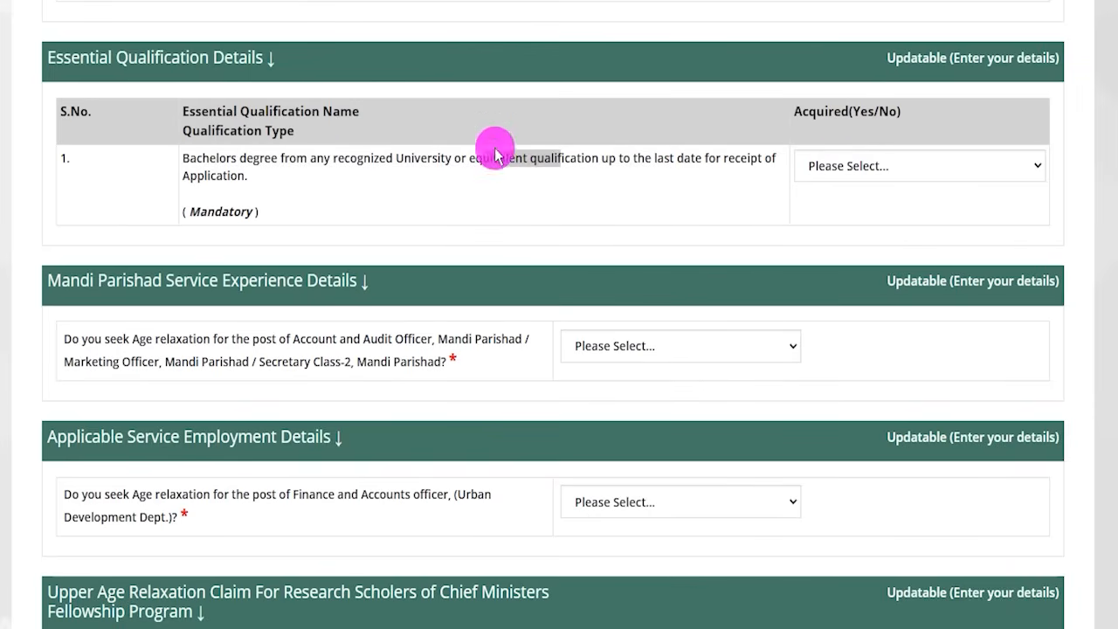
left_click(194, 162)
left_click_drag(194, 162, 609, 160)
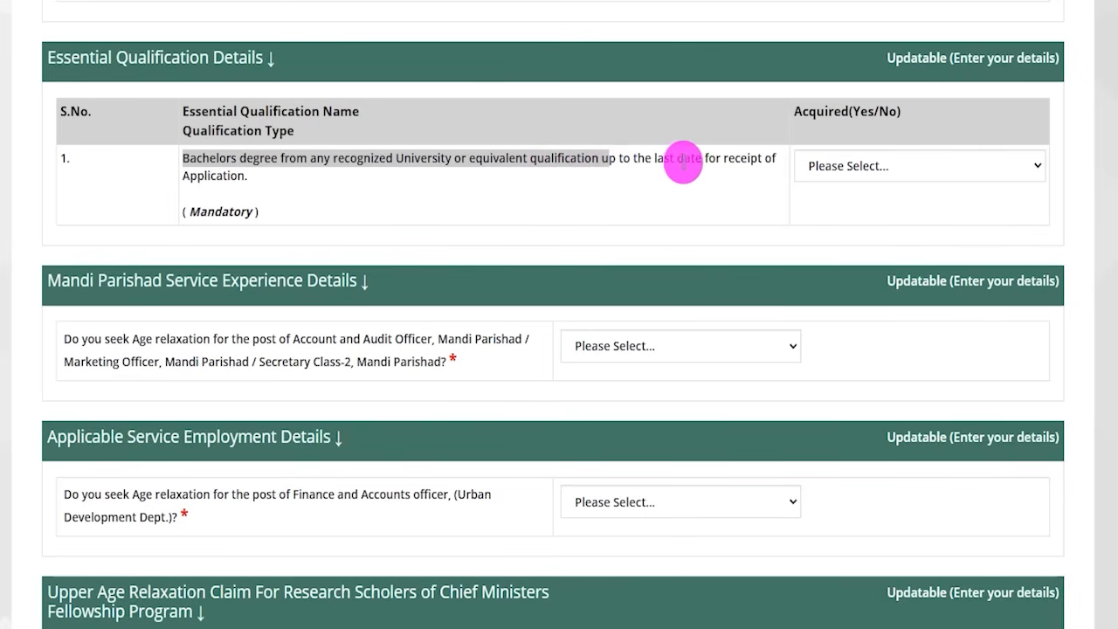
left_click_drag(684, 163, 709, 163)
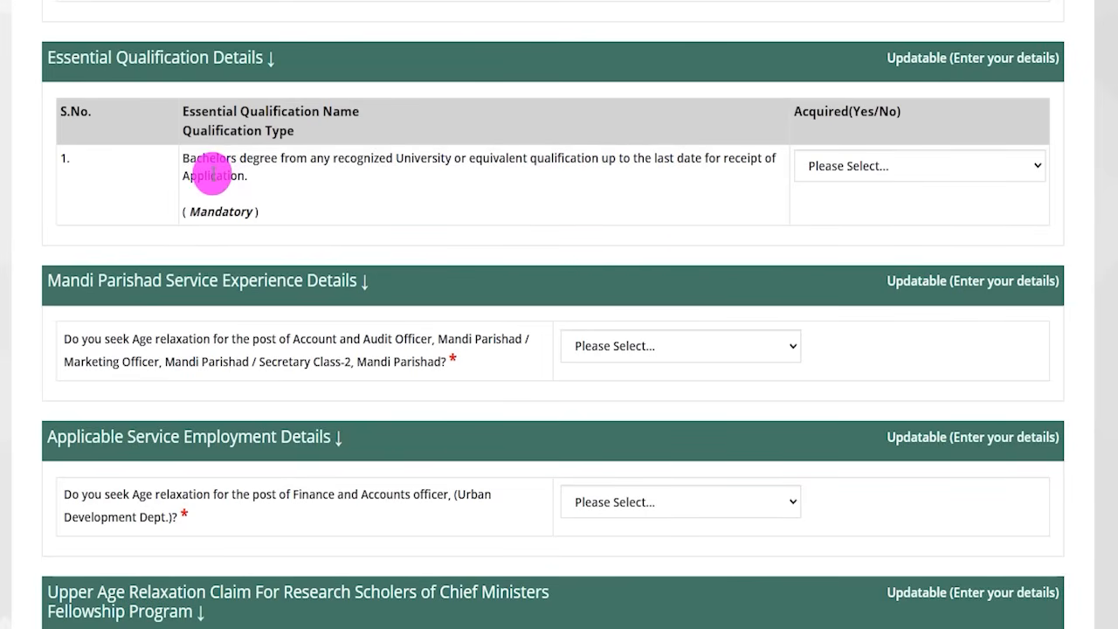
left_click_drag(213, 176, 240, 176)
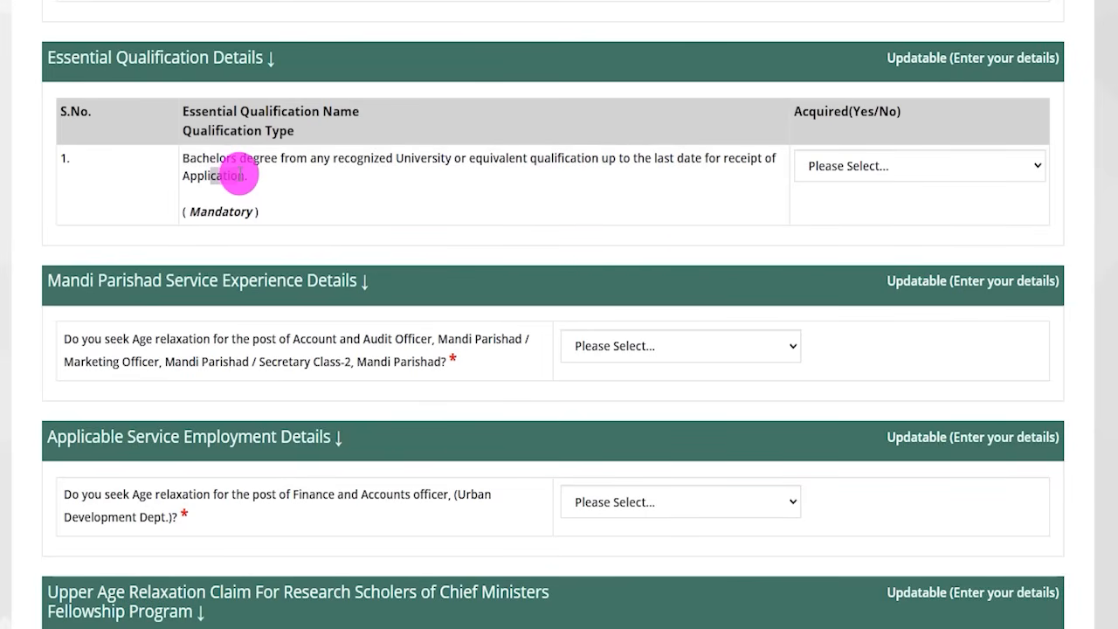
left_click_drag(218, 159, 298, 158)
left_click_drag(515, 158, 554, 158)
left_click(891, 168)
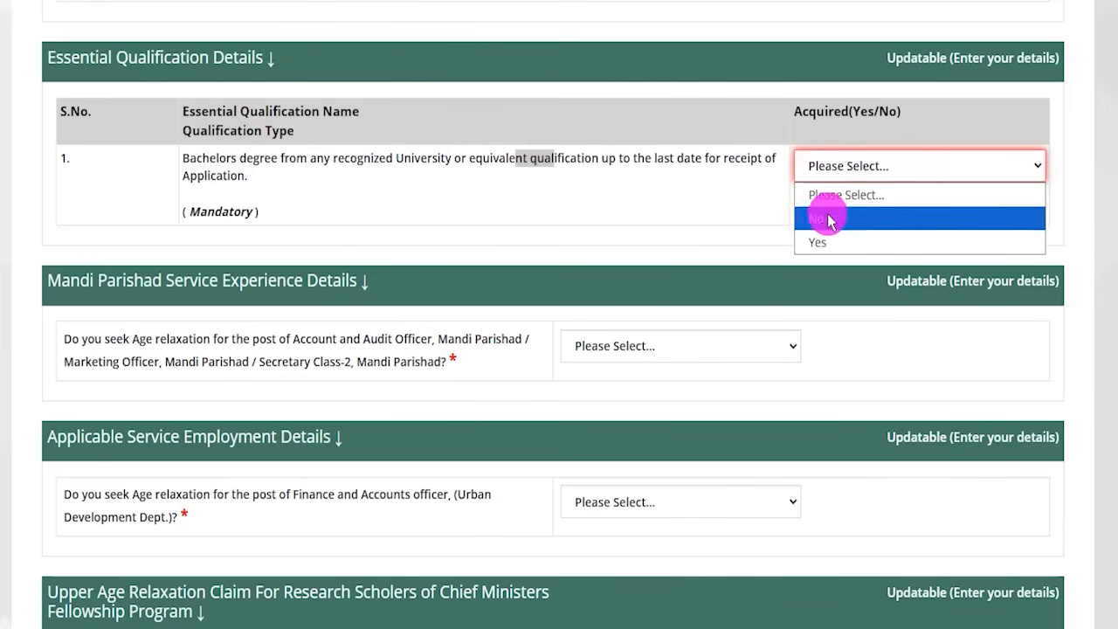
left_click(815, 242)
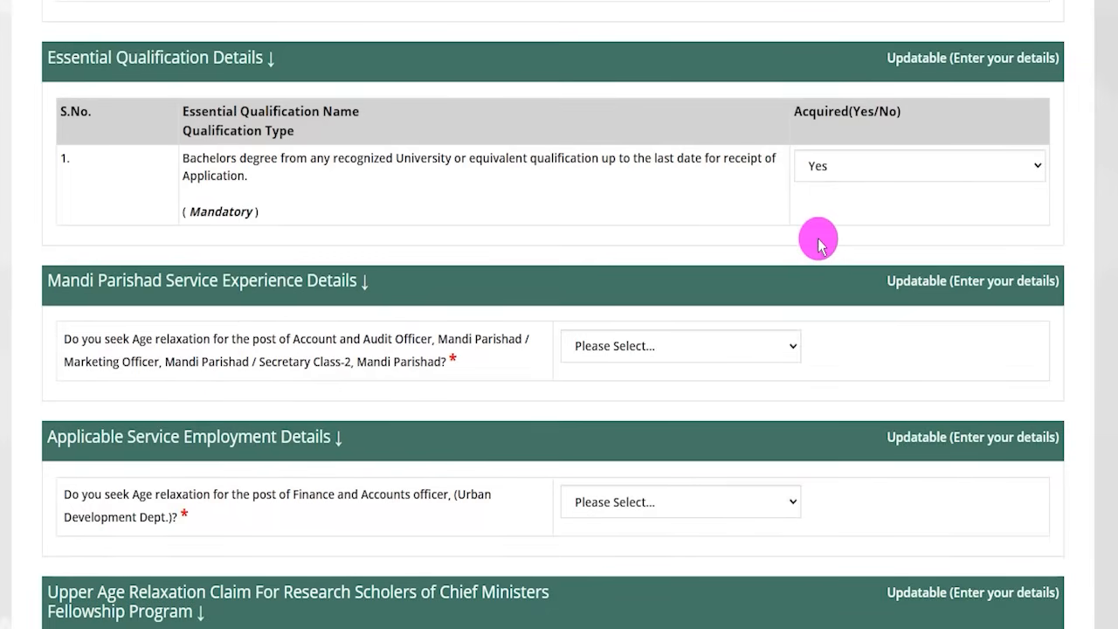
Try answering Yes to the age relaxation question in the Mandi Parishad Service Experience Details.
left_click_drag(88, 279, 197, 280)
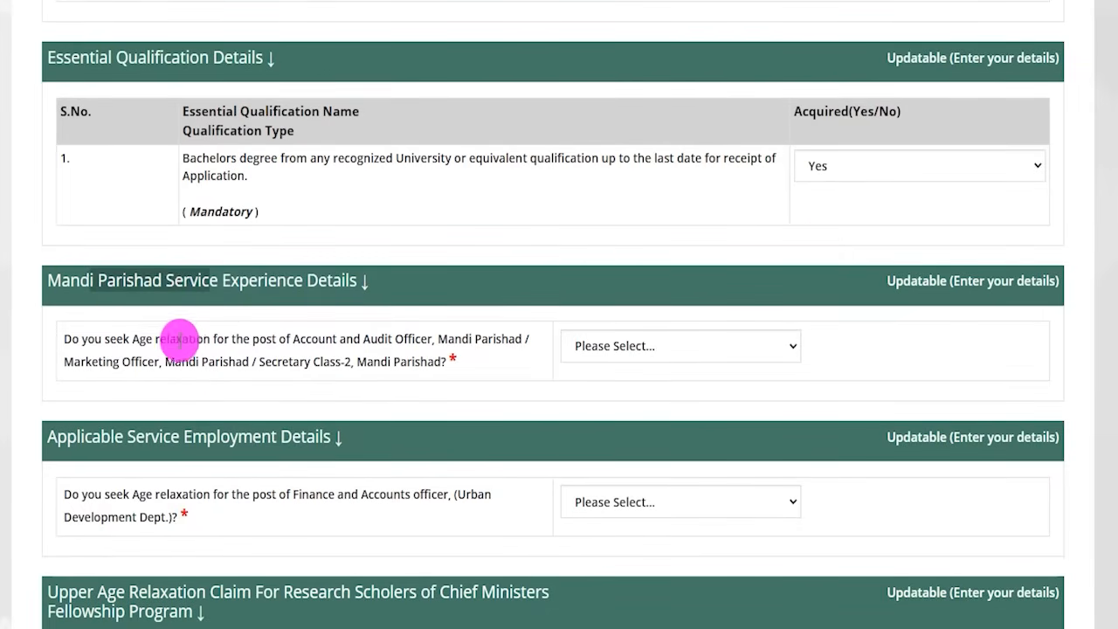
left_click_drag(94, 338, 412, 362)
left_click(599, 358)
left_click(590, 421)
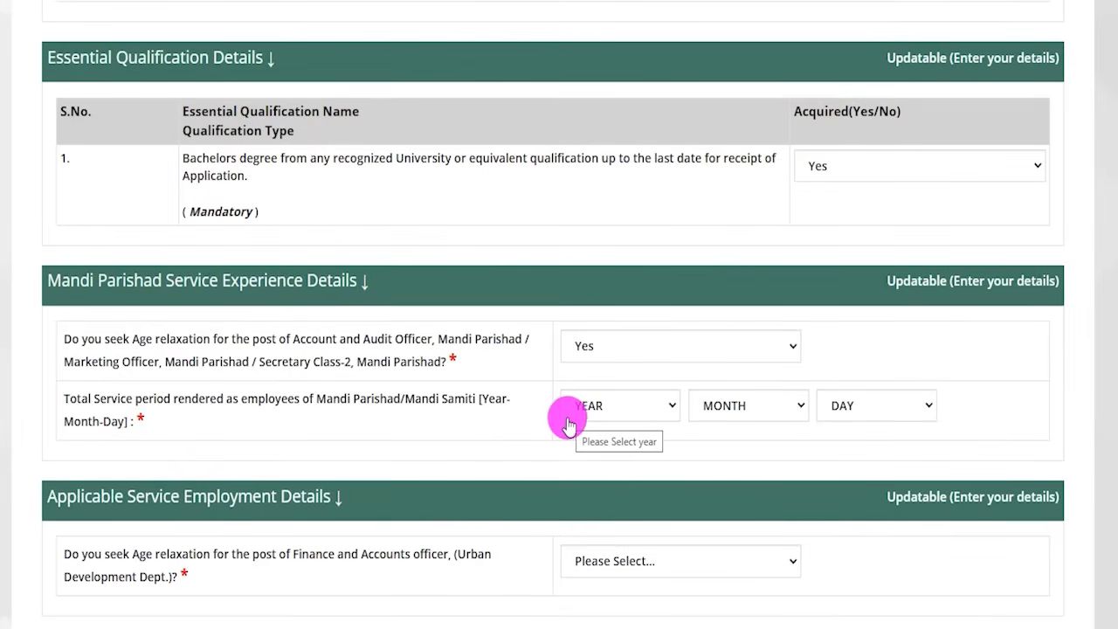
Examine the year, month and day choices for the total service period rendered as a Mandi Parishad/Mandi Samiti employee.
left_click_drag(80, 399, 333, 399)
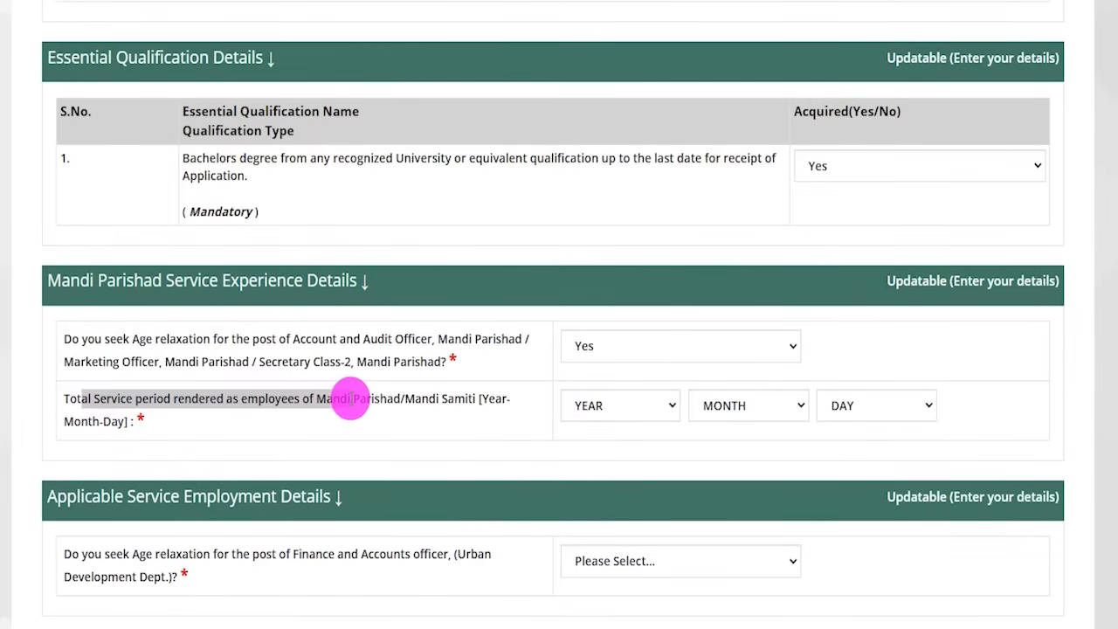
left_click(104, 276)
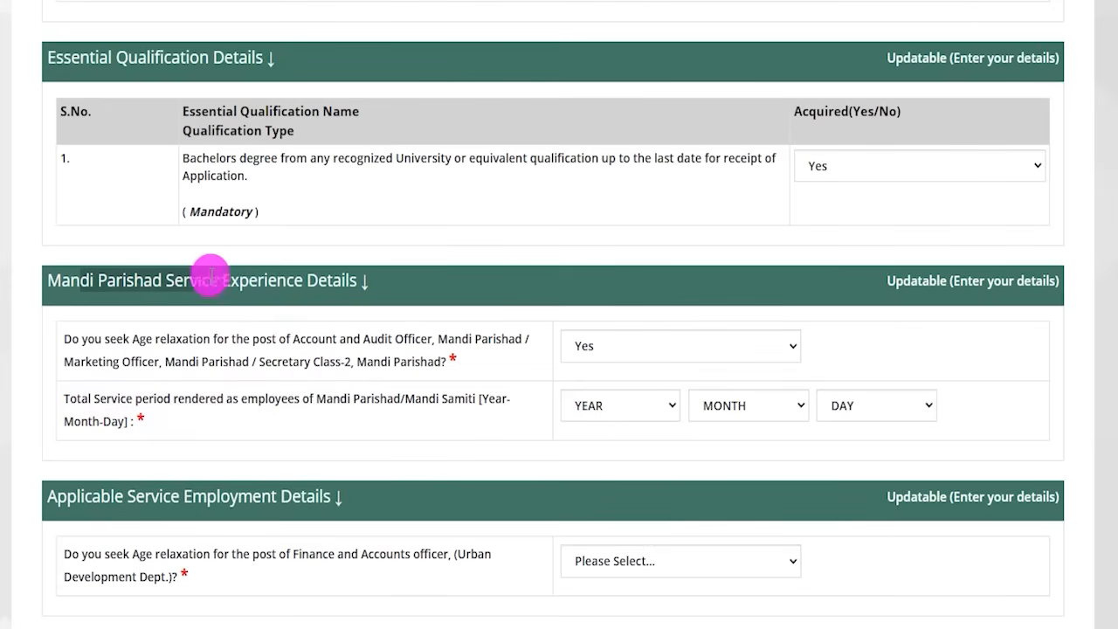
left_click(631, 407)
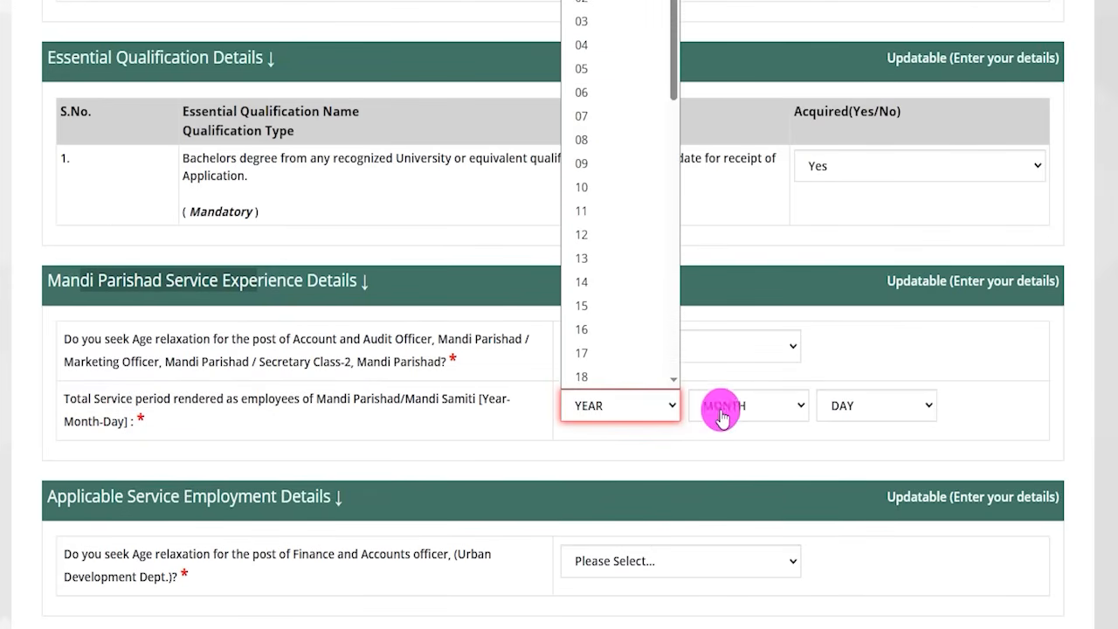
left_click(751, 409)
left_click(863, 416)
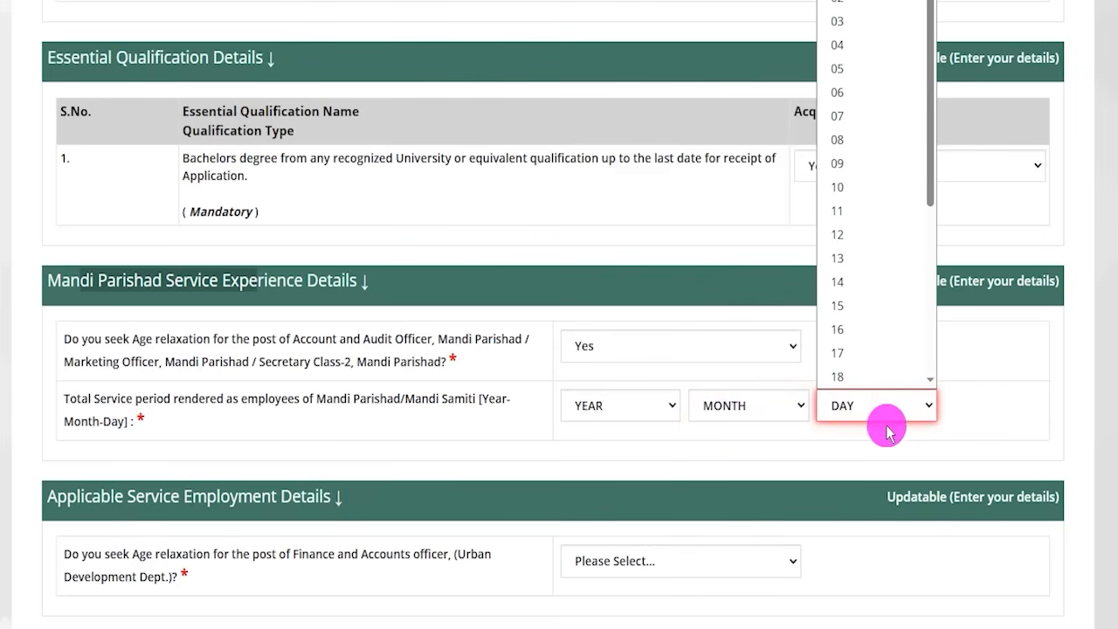
left_click(956, 419)
left_click(669, 417)
left_click(747, 412)
left_click(861, 414)
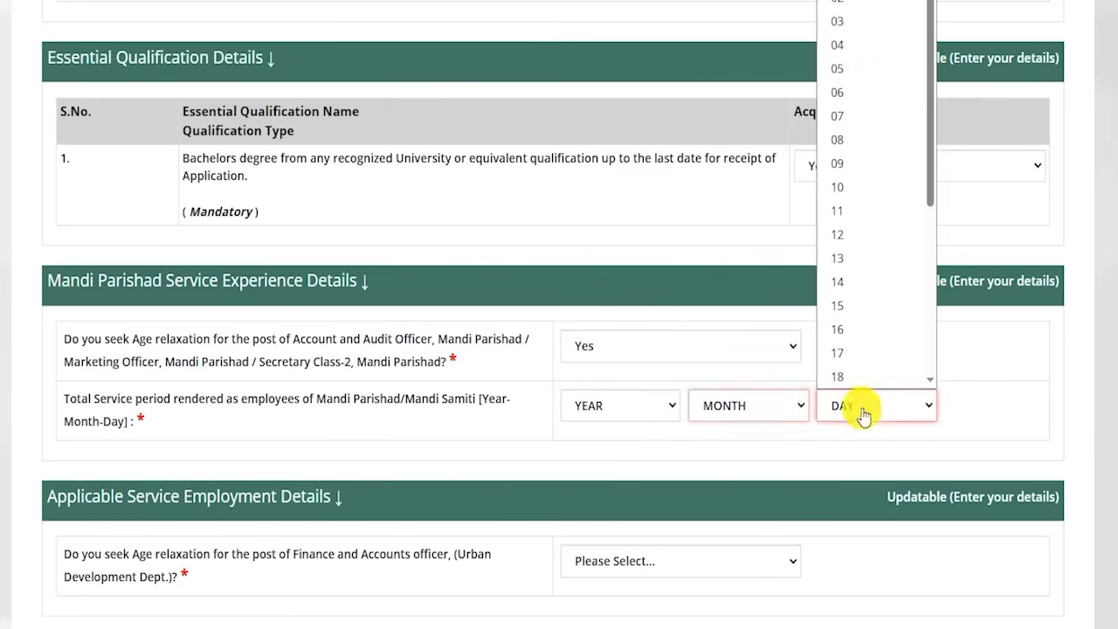
left_click(655, 432)
Answer No to seeking age relaxation for the Mandi Parishad officer and secretary posts.
left_click_drag(243, 339, 391, 358)
left_click(630, 356)
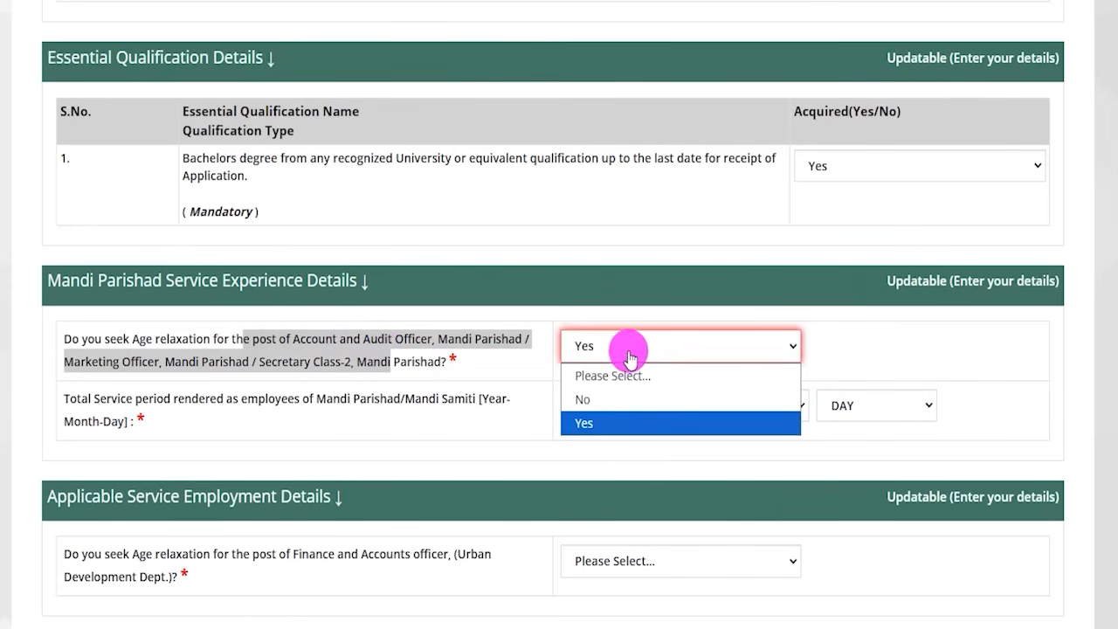
left_click(584, 398)
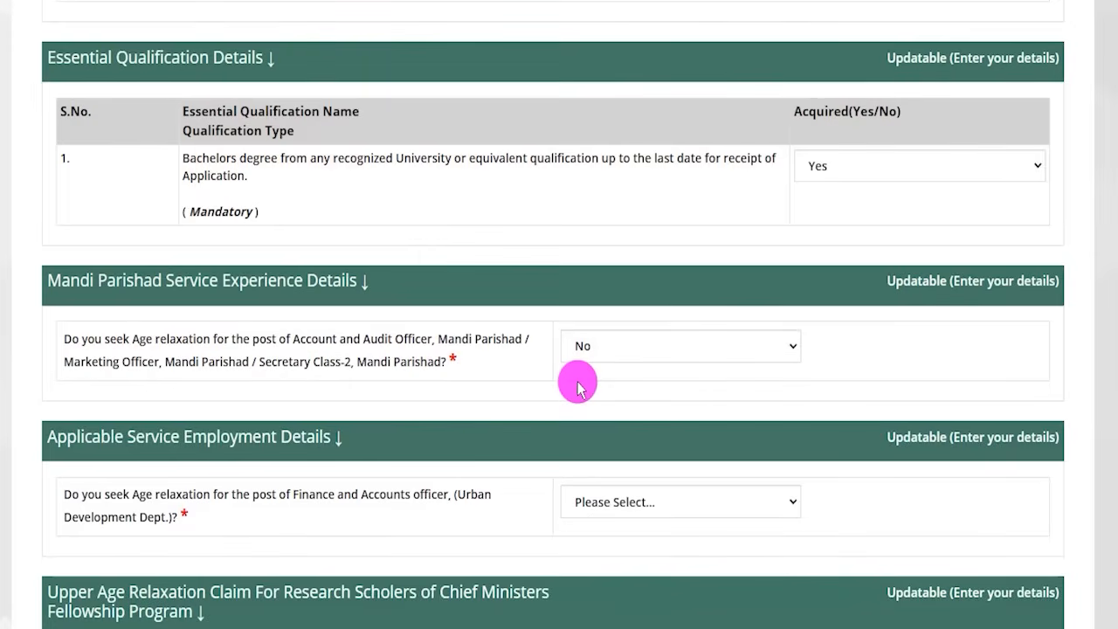
Try answering Yes to seeking age relaxation for the Finance and Accounts officer post in the Applicable Service Employment Details.
scroll(297, 403, "down", 3)
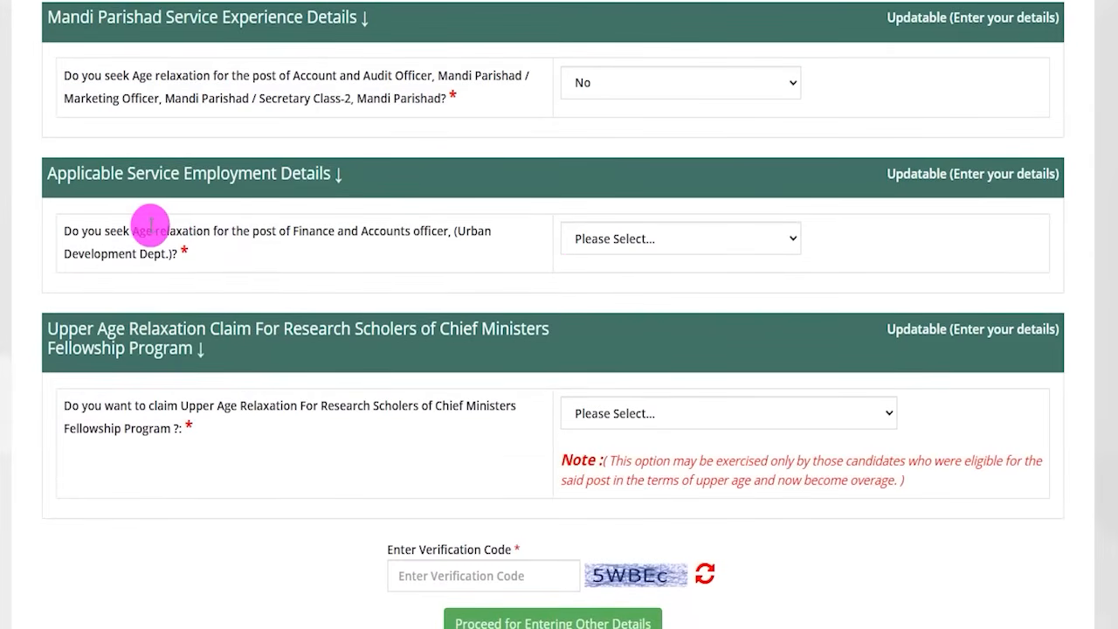
left_click_drag(130, 230, 425, 233)
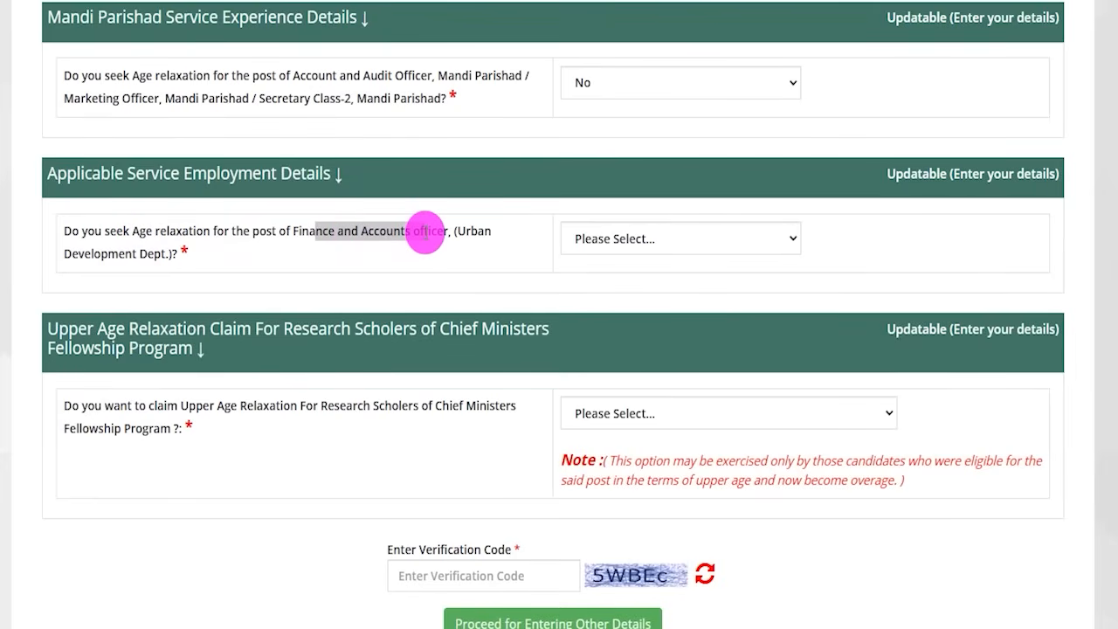
left_click(581, 239)
left_click(587, 315)
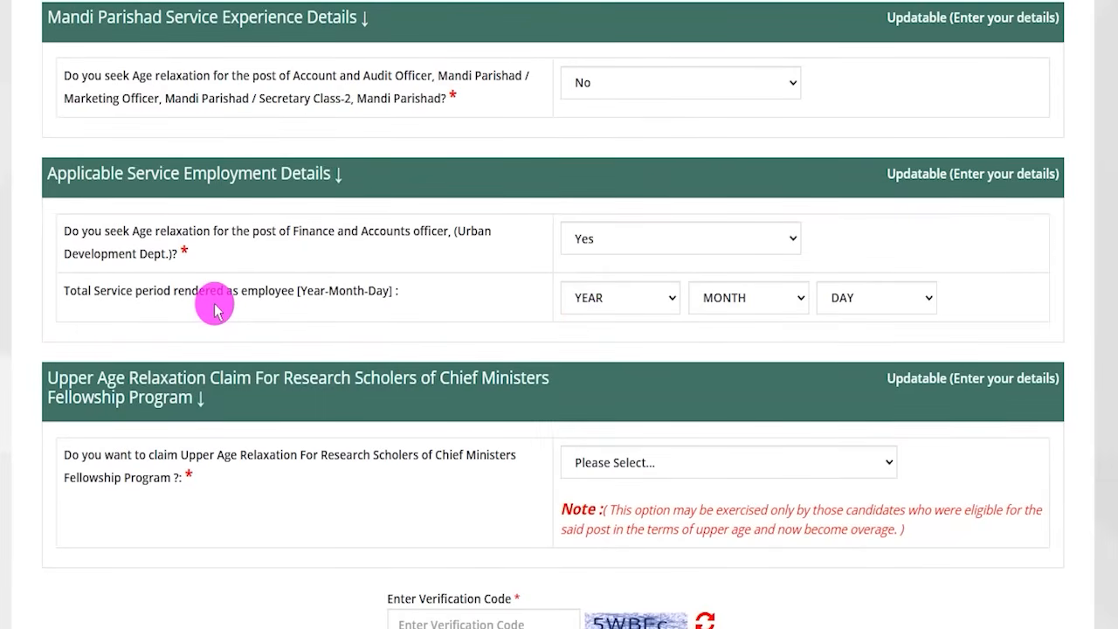
Examine the year, month and day choices for the total service period rendered as an employee.
left_click_drag(120, 291, 268, 293)
left_click(647, 313)
left_click(750, 298)
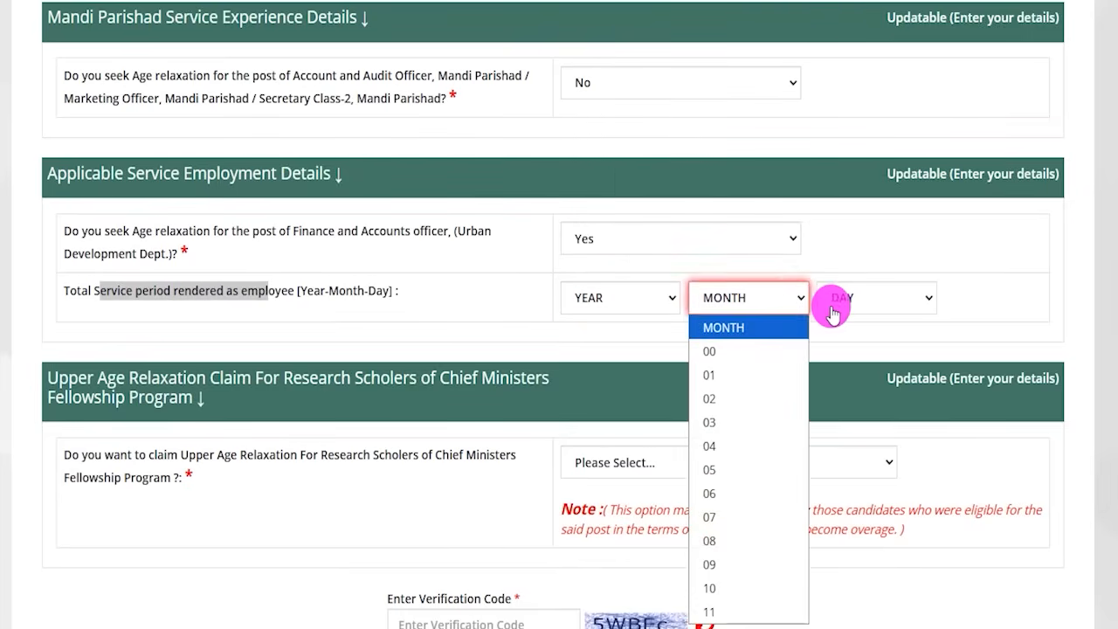
left_click(867, 305)
left_click(1003, 318)
Answer No to seeking age relaxation for the Finance and Accounts officer post of the Urban Development Department.
left_click(756, 265)
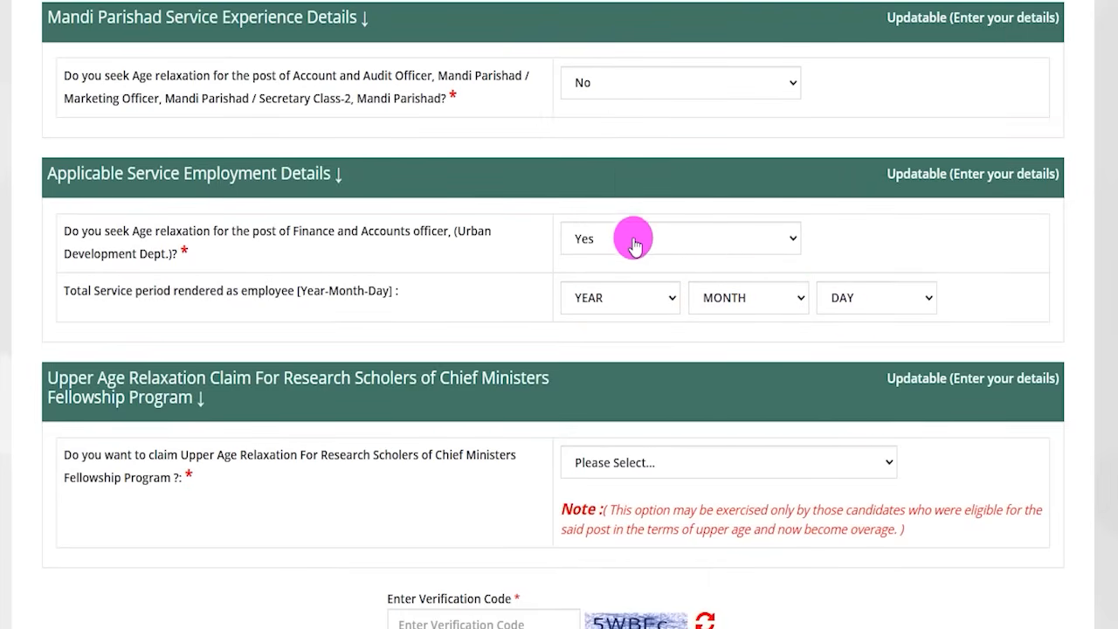
left_click(634, 240)
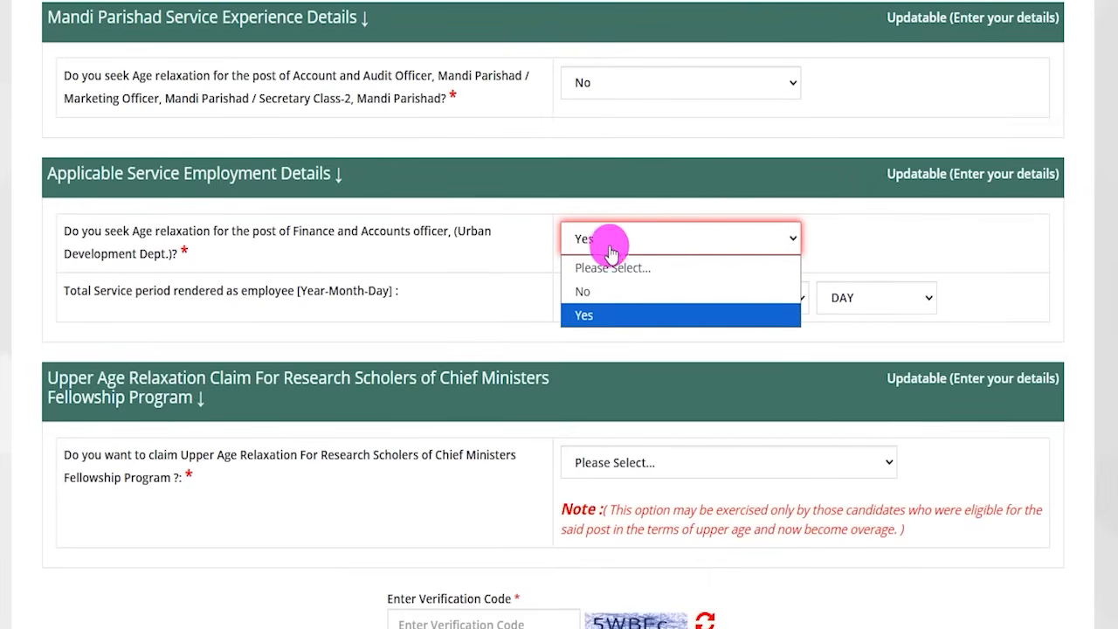
left_click(599, 298)
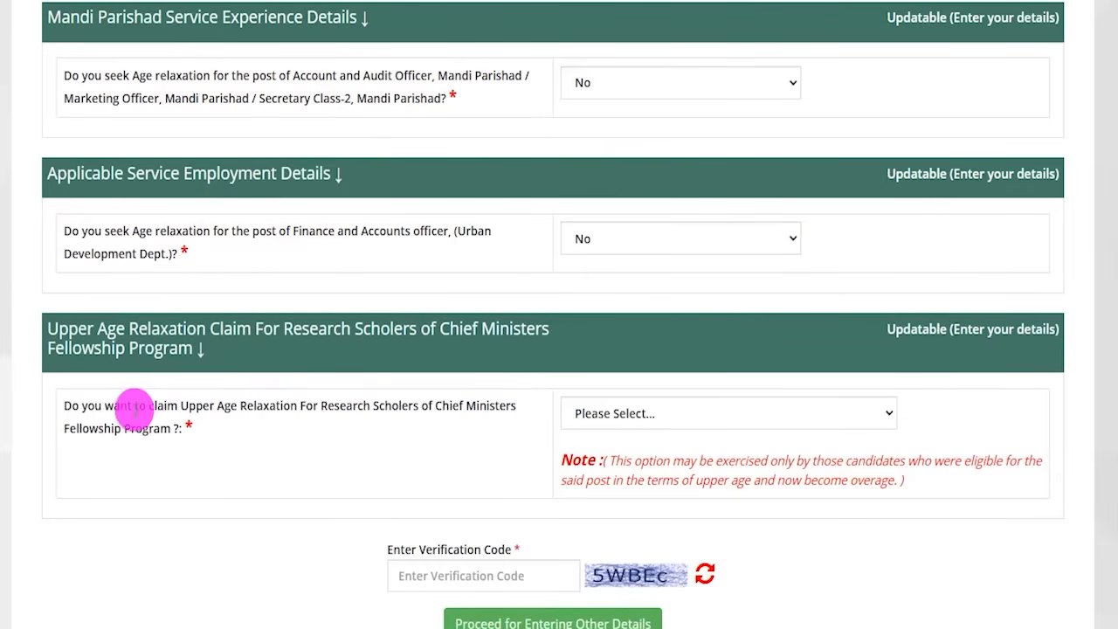
Try answering Yes to claiming upper age relaxation for research scholars of the Chief Ministers Fellowship Program.
left_click_drag(81, 406, 460, 405)
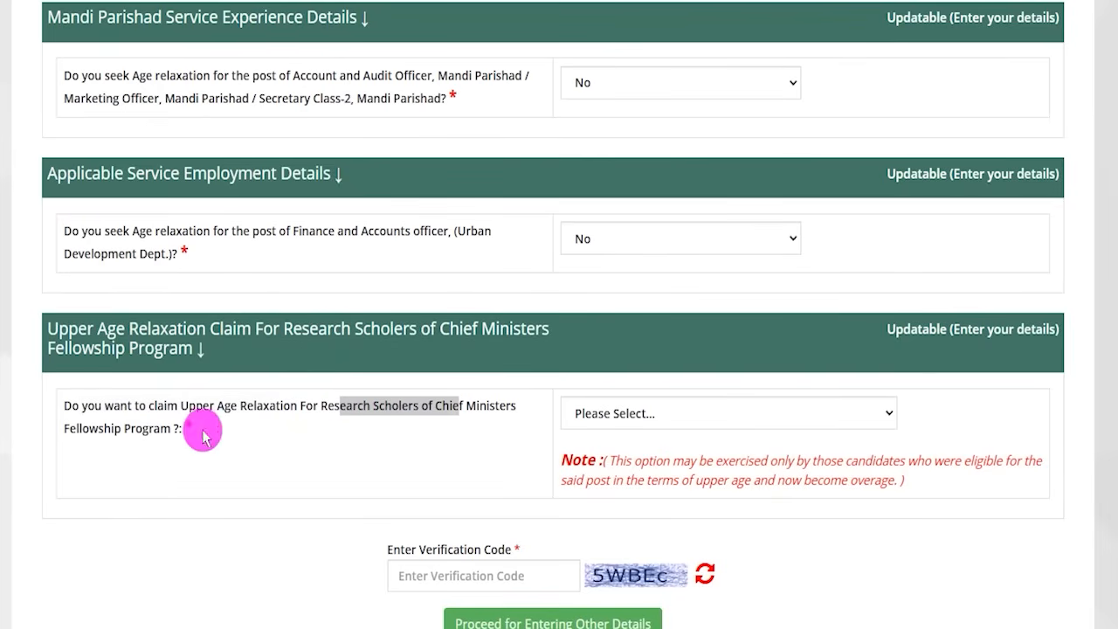
left_click_drag(96, 427, 137, 427)
left_click(619, 417)
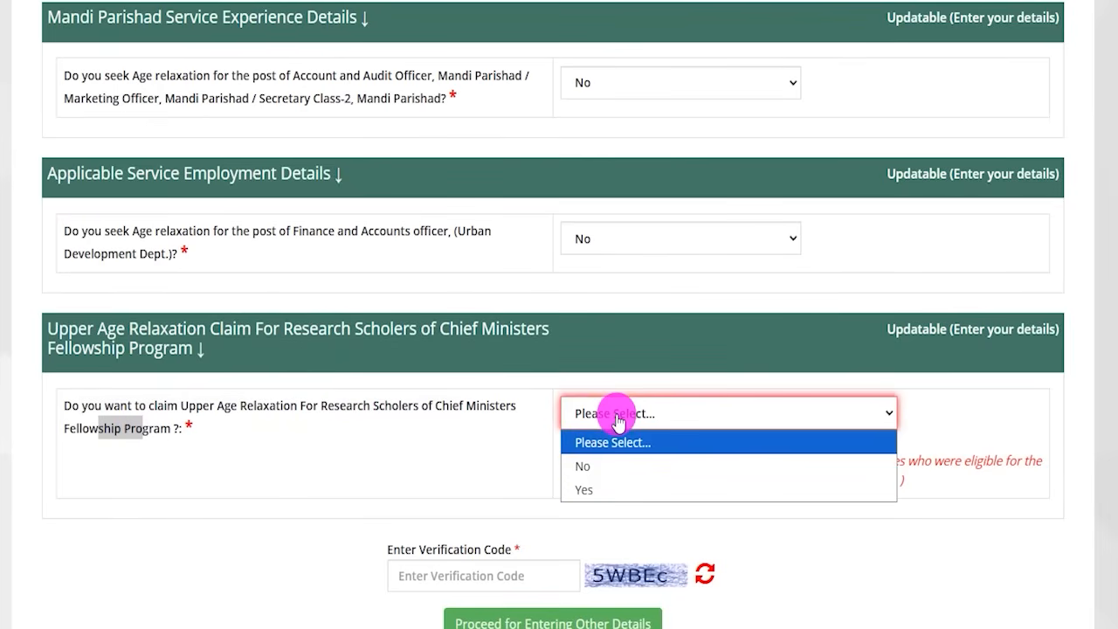
left_click(600, 487)
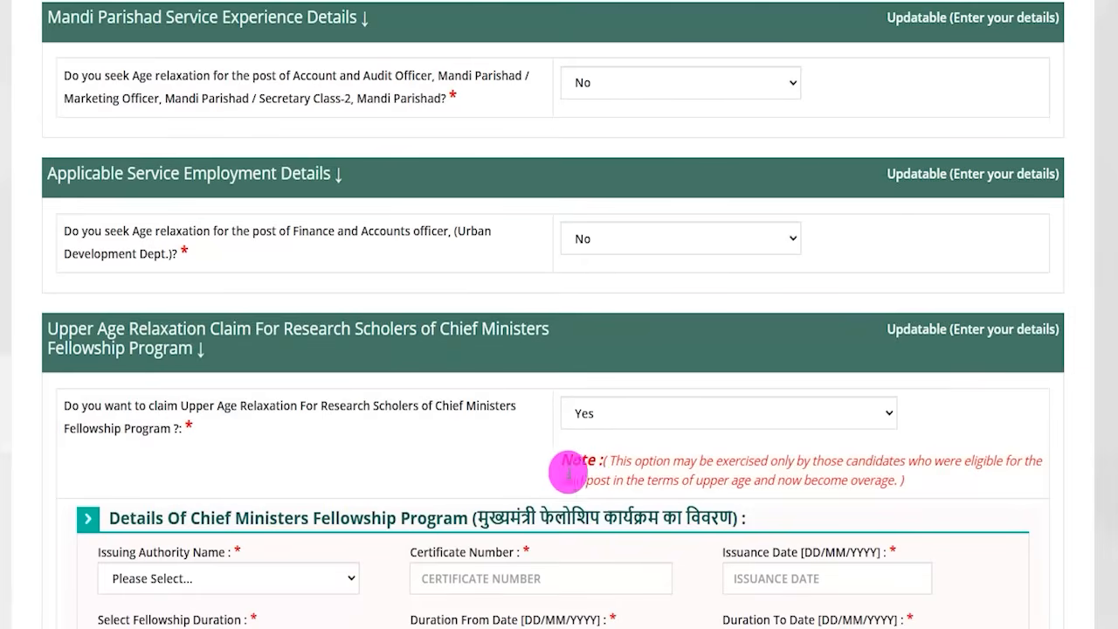
Examine the Chief Ministers Fellowship Program detail fields, including the issuing authority choices and the issuance date calendar.
scroll(603, 472, "down", 3)
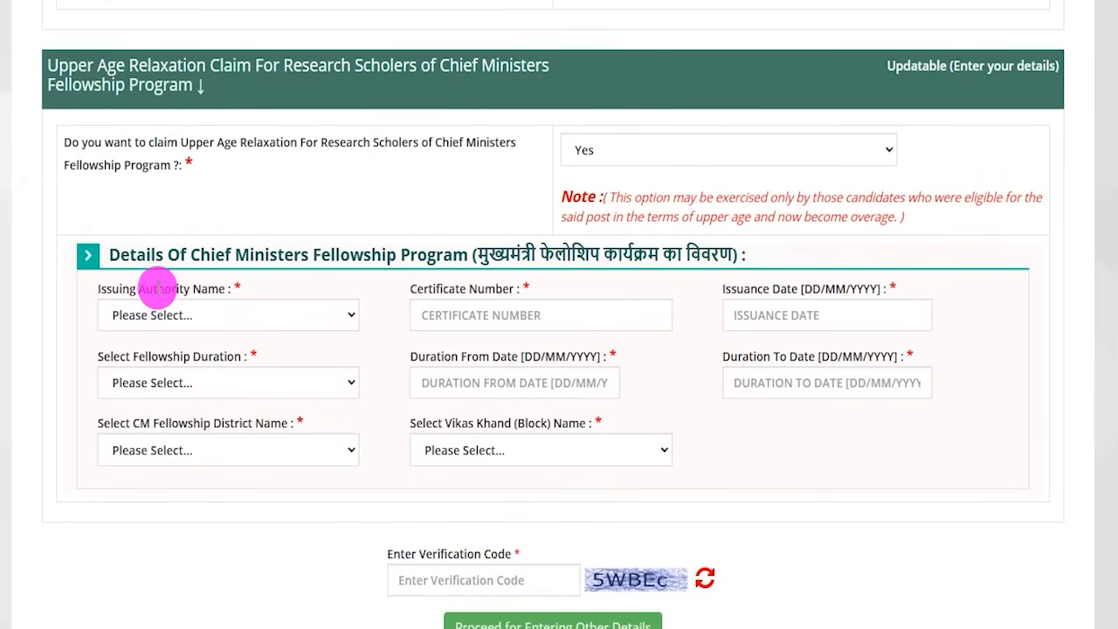
left_click(198, 315)
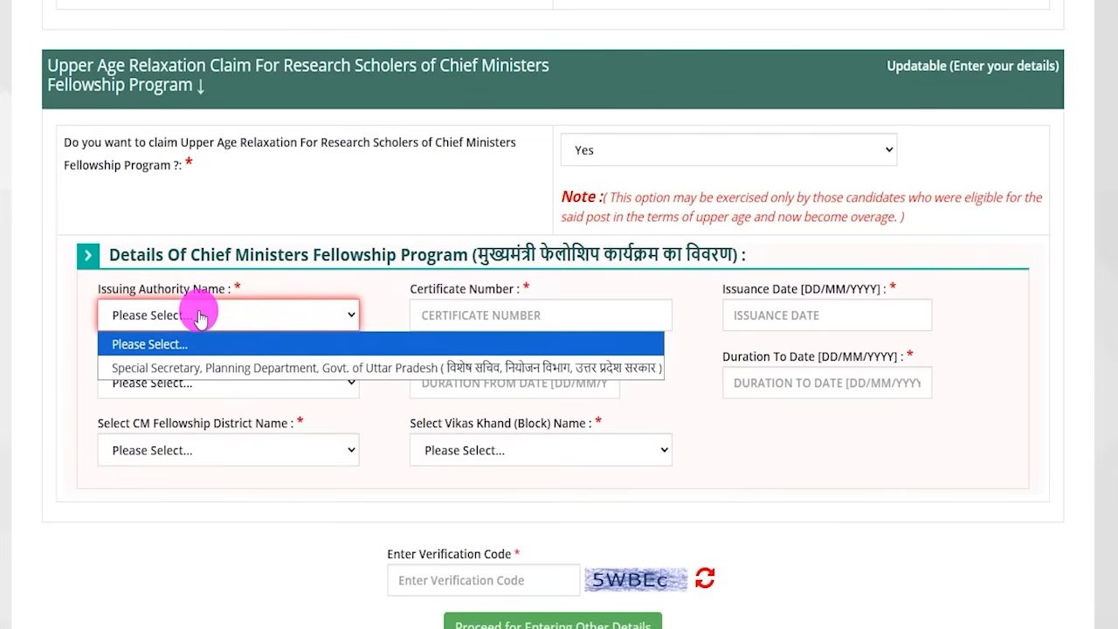
left_click(201, 317)
left_click(455, 295)
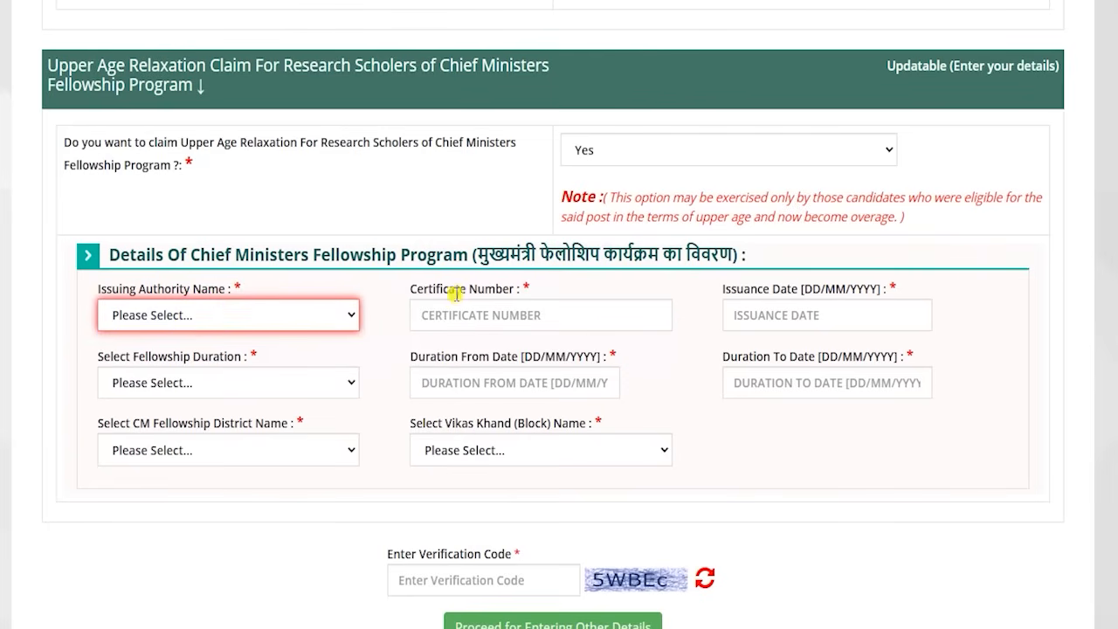
left_click(761, 307)
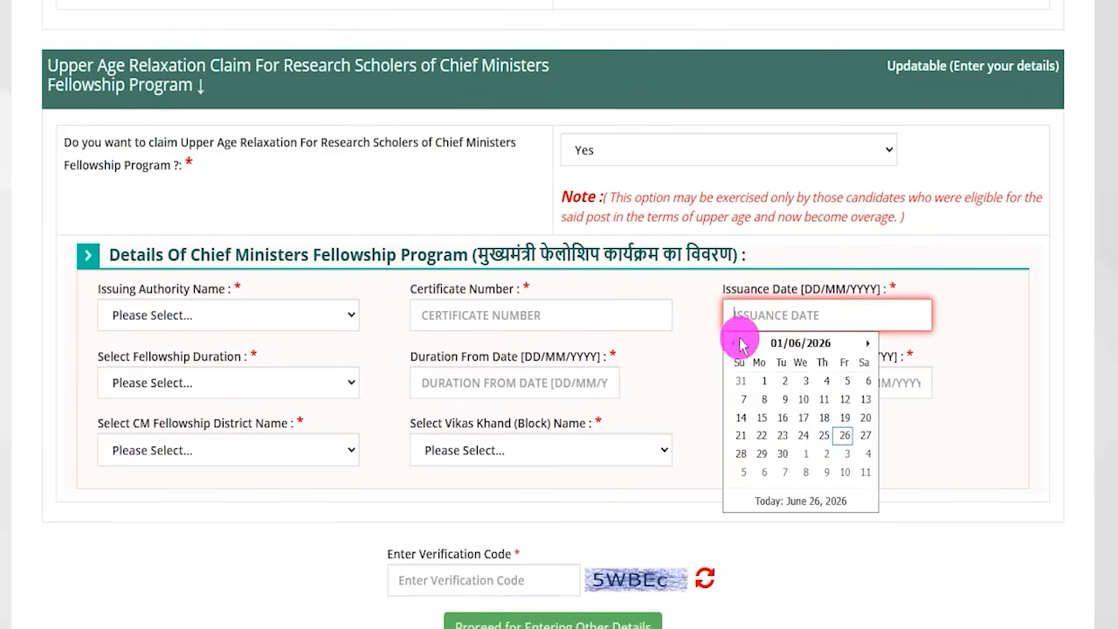
left_click(377, 456)
Answer No to claiming upper age relaxation for research scholars of the Chief Ministers Fellowship Program.
scroll(489, 376, "up", 1)
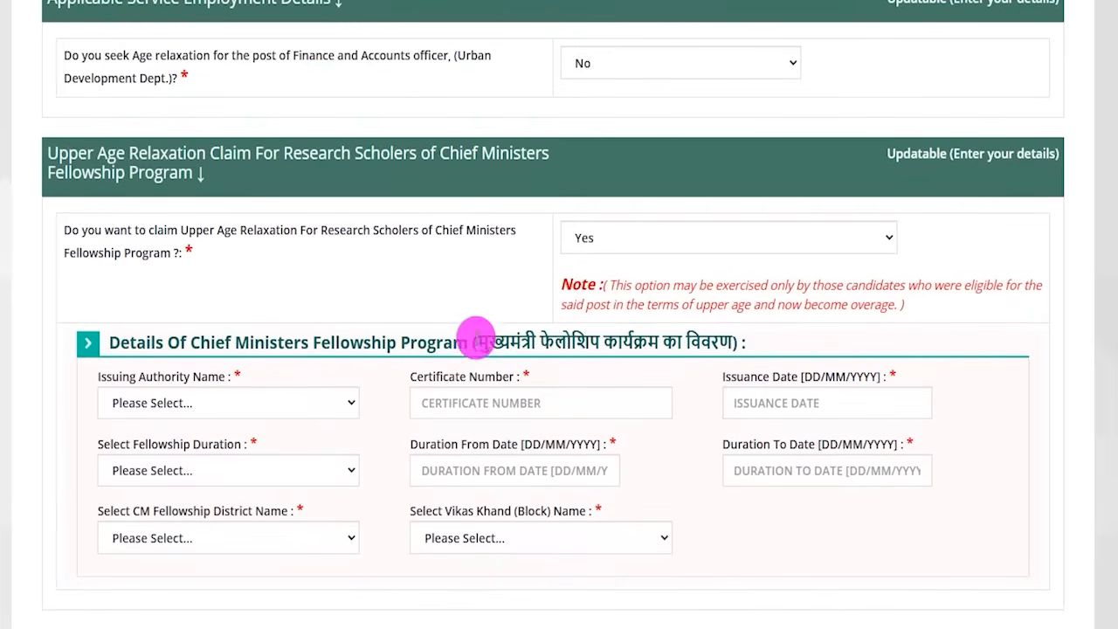
left_click_drag(347, 229, 435, 230)
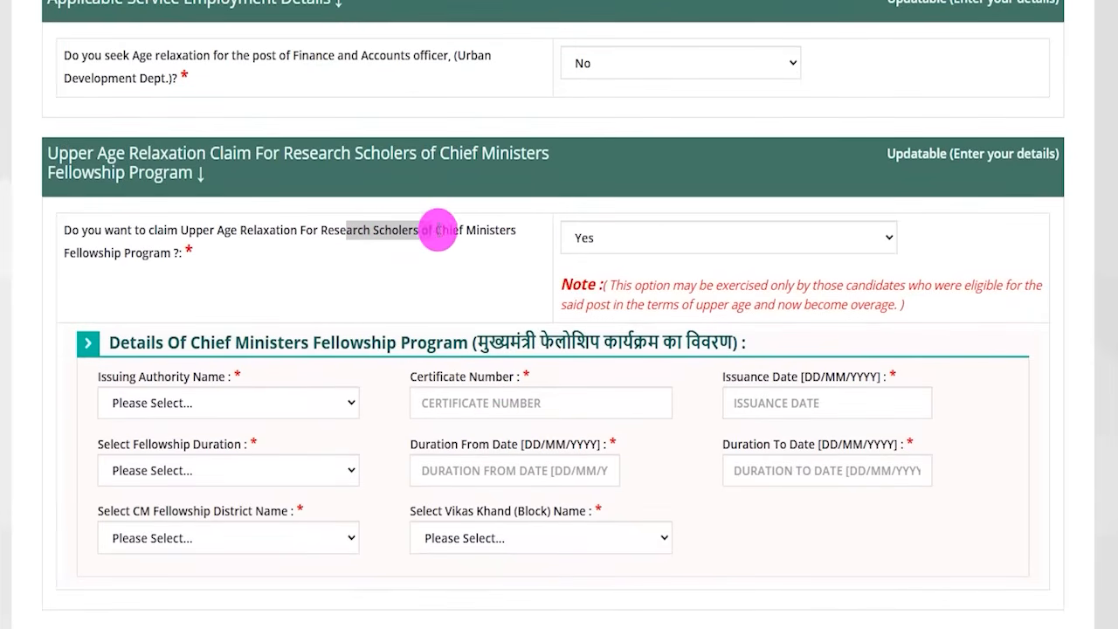
left_click(607, 238)
left_click(579, 286)
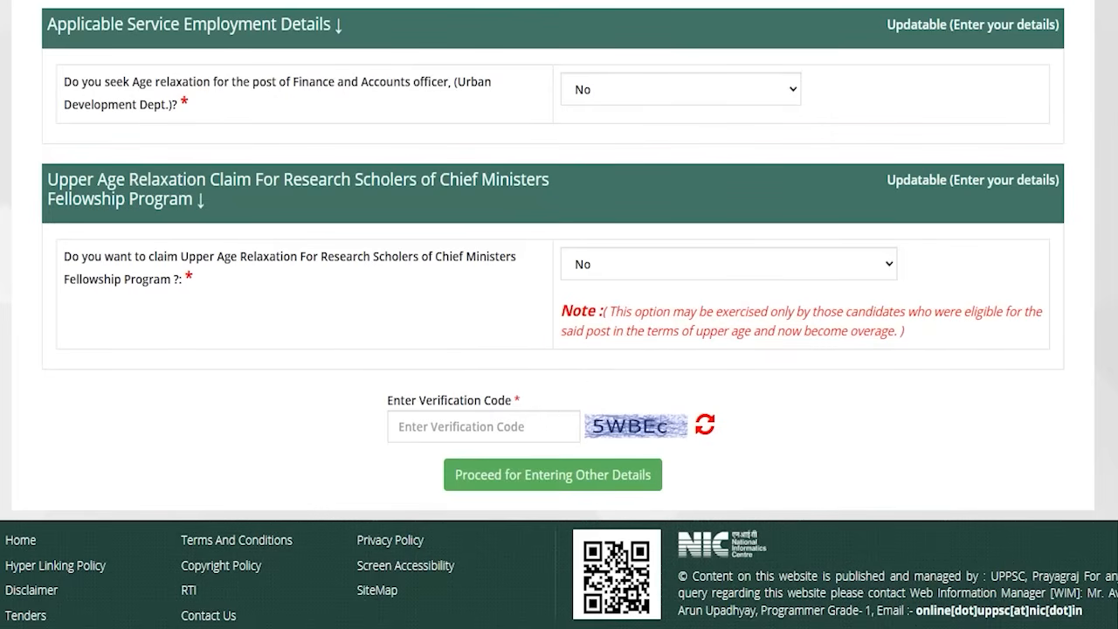
Submit the completed updatable details and proceed to entering the other details of the application.
left_click_drag(668, 409, 712, 354)
left_click_drag(425, 428, 477, 423)
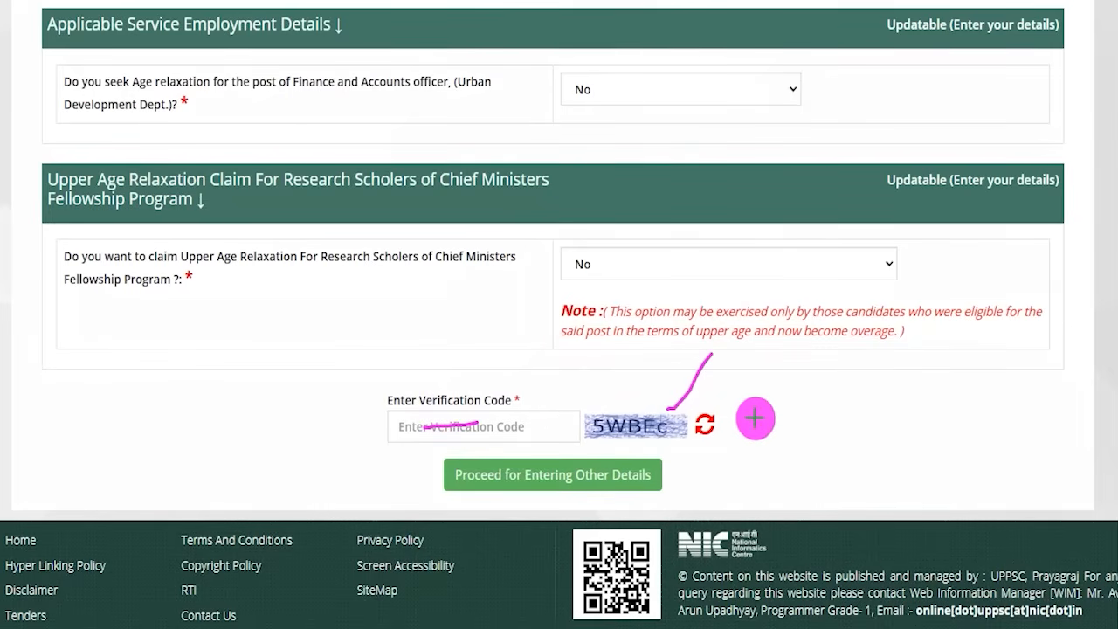
left_click_drag(956, 365, 659, 468)
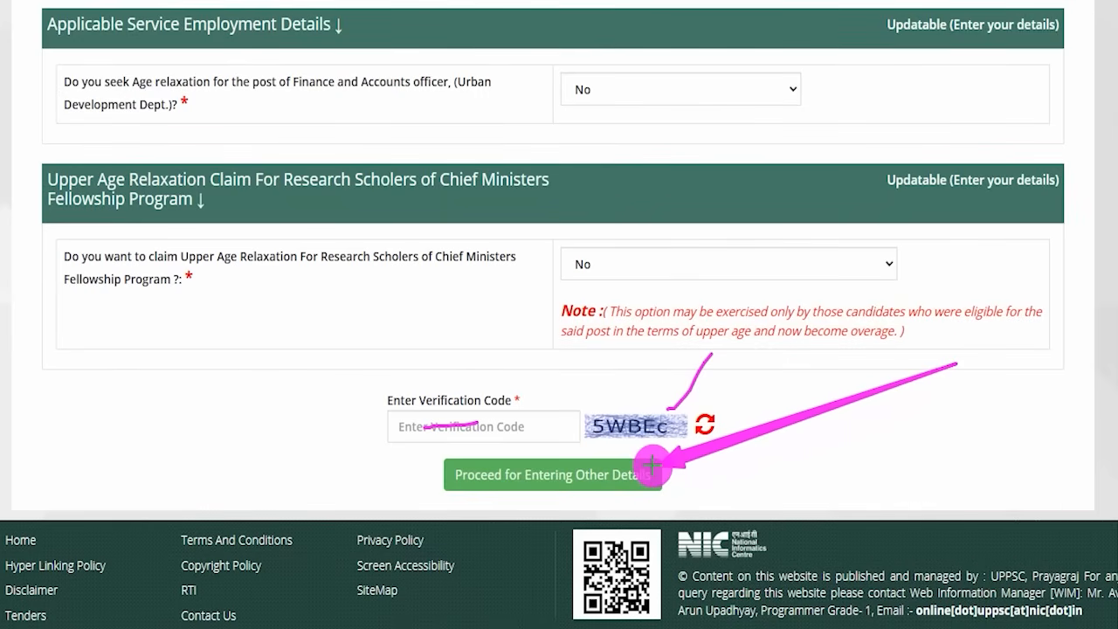
left_click(652, 467)
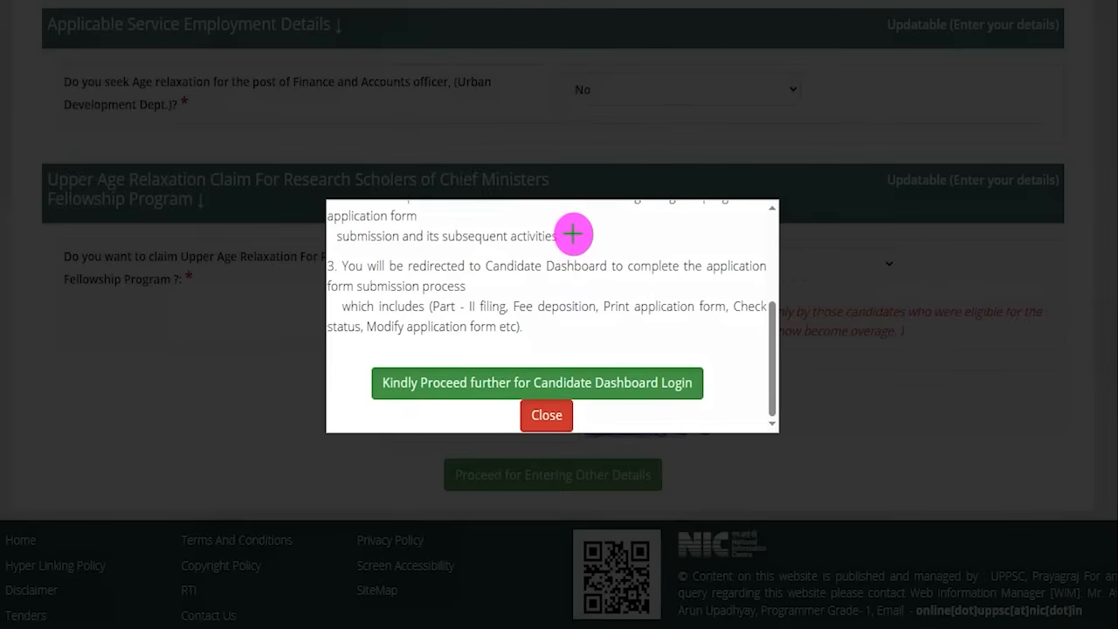
Review the redirect instructions for completing the application form and proceed to the Candidate Dashboard.
left_click_drag(572, 229, 599, 207)
left_click_drag(536, 278, 594, 276)
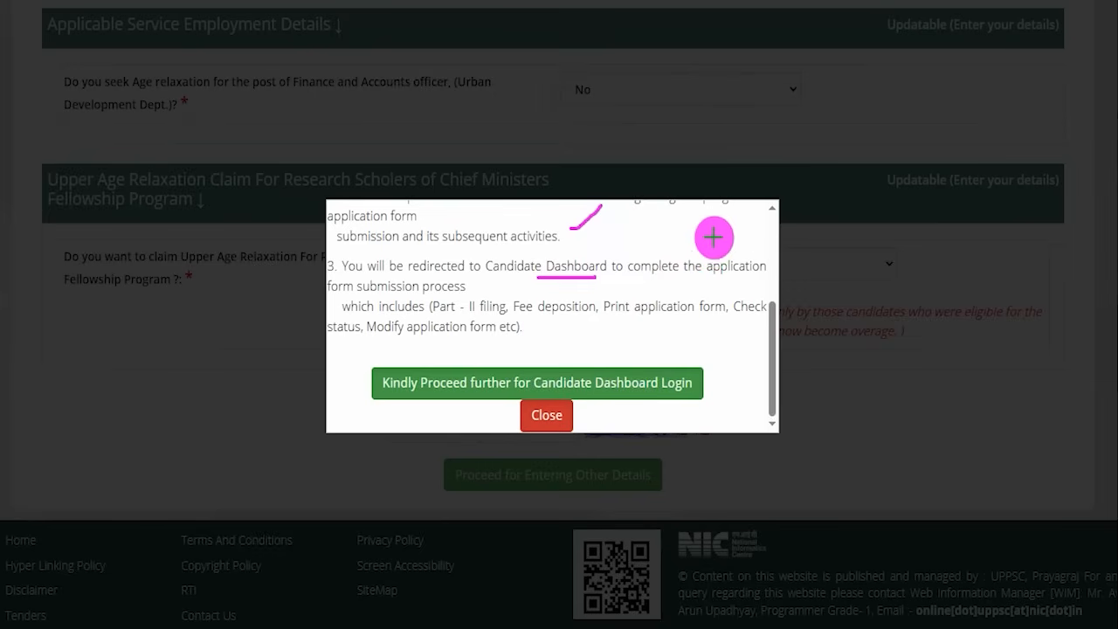
left_click_drag(714, 236, 593, 362)
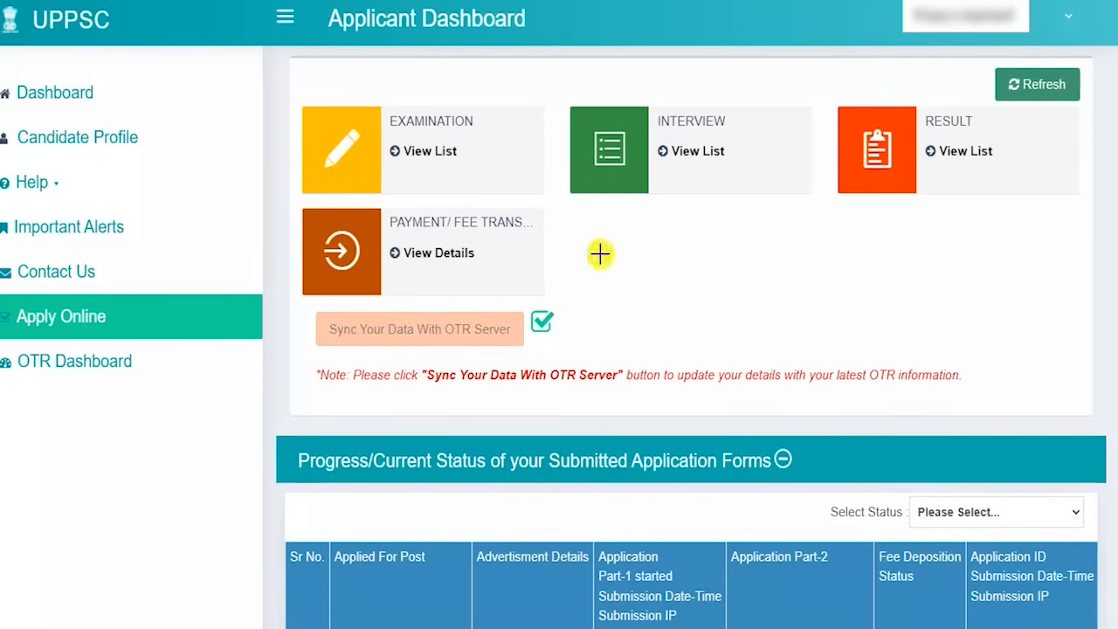
Check the Part-1 and Part-2 submission status of the PCS Examination 2026 application on the Applicant Dashboard.
left_click_drag(595, 251, 652, 200)
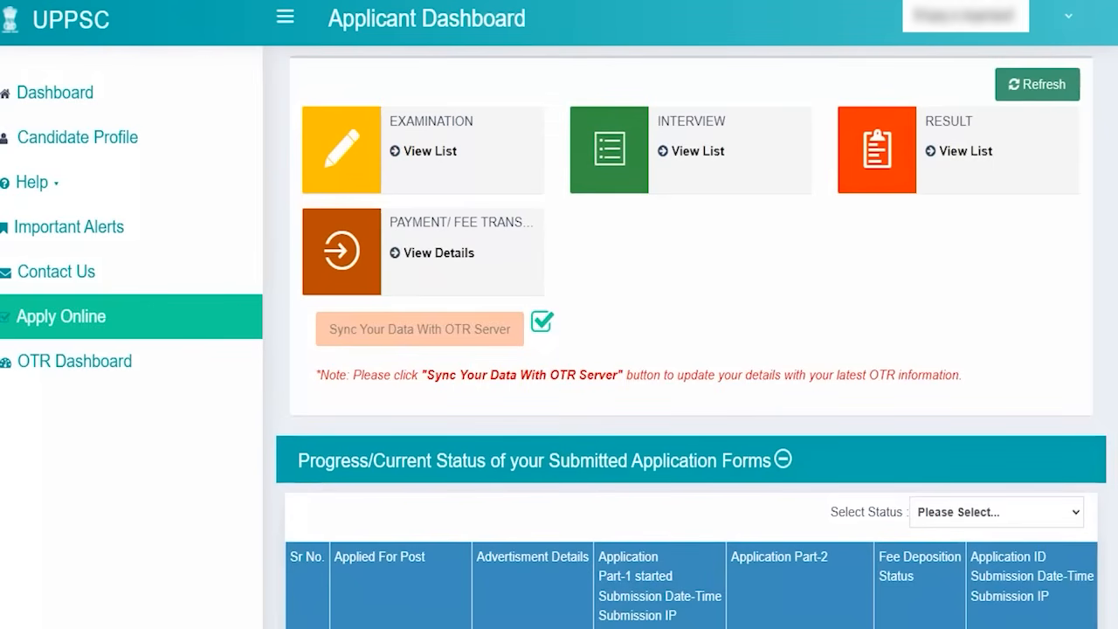
scroll(643, 464, "down", 3)
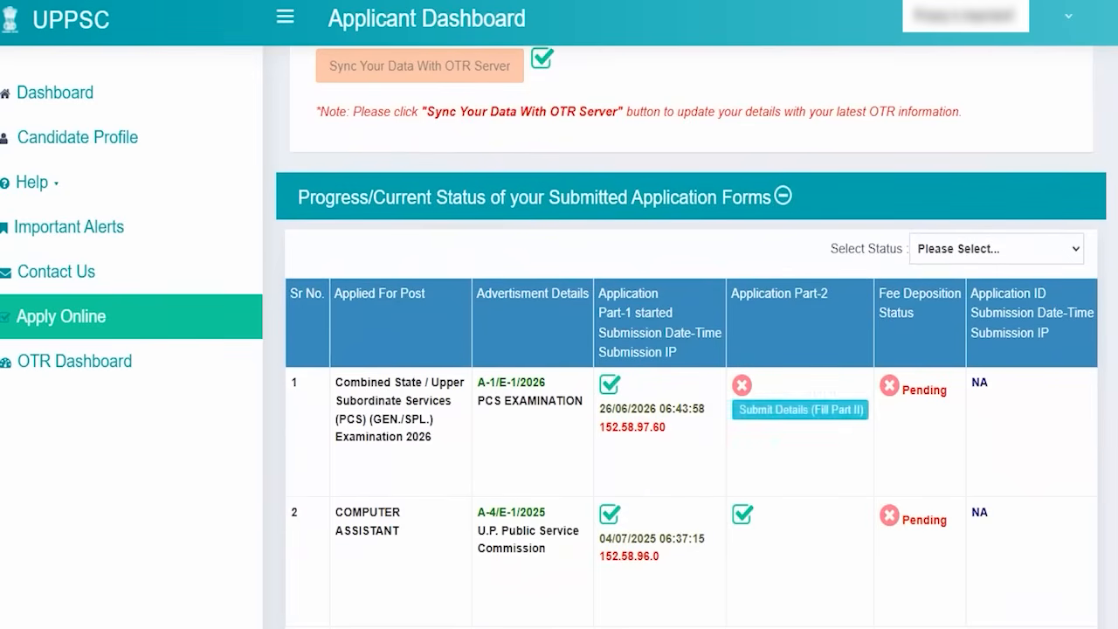
left_click_drag(675, 299, 711, 246)
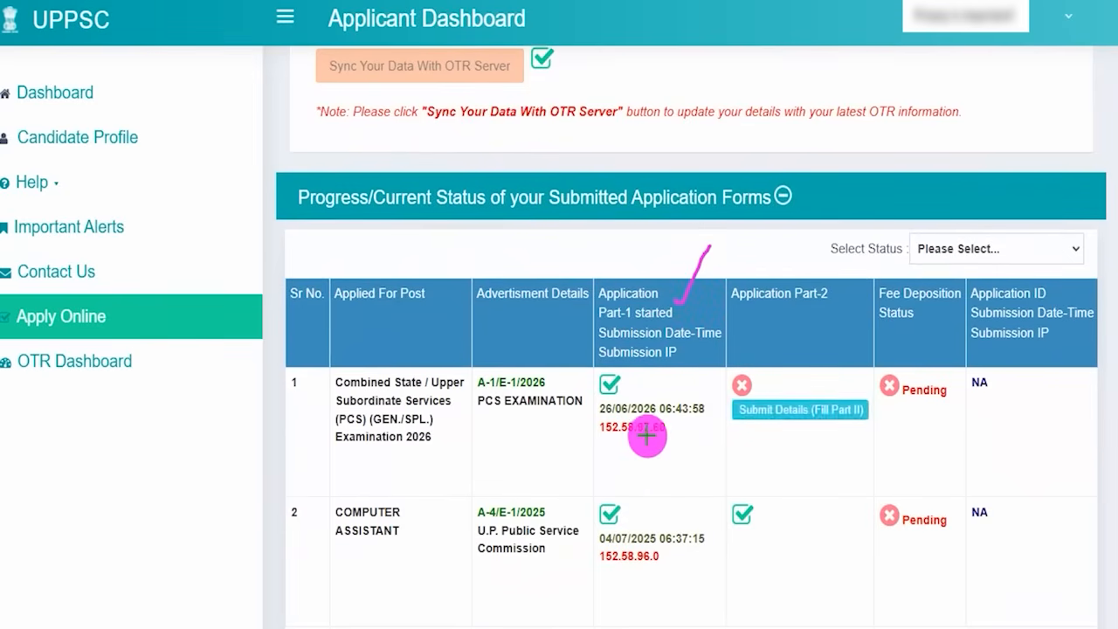
left_click_drag(624, 386, 656, 353)
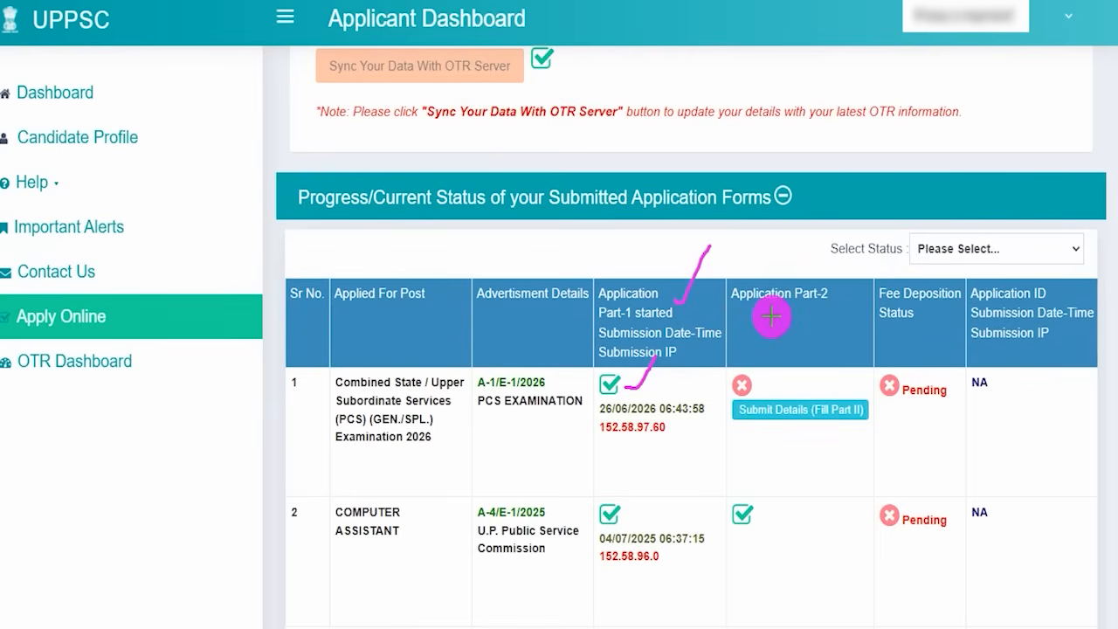
left_click_drag(826, 315, 838, 313)
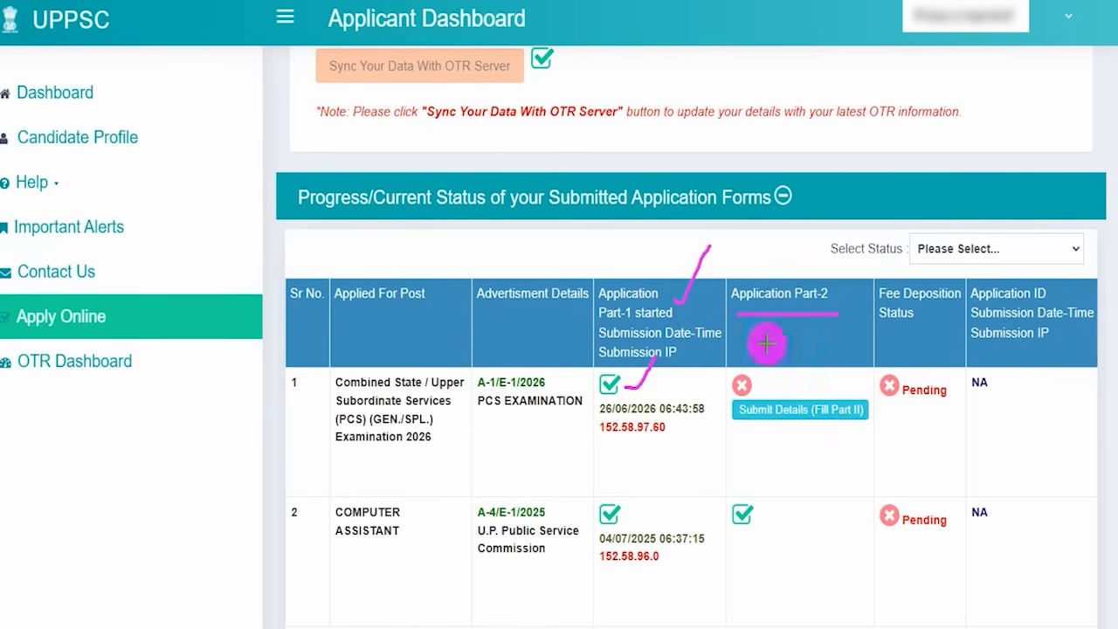
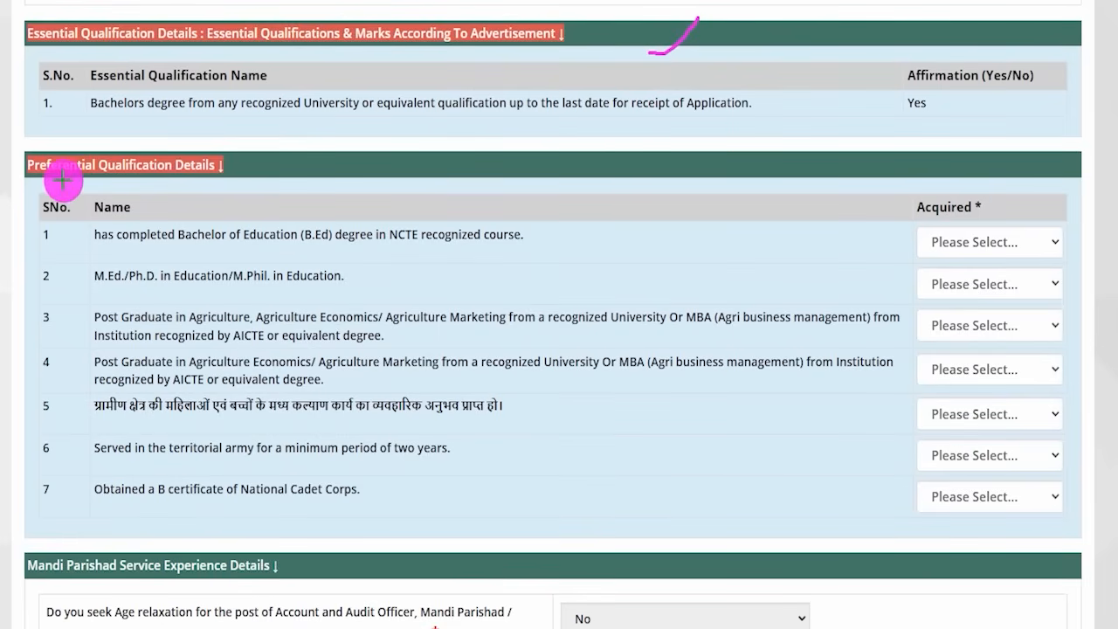
Review the seven preferential qualifications listed in the Part II form, from the B.Ed degree to the National Cadet Corps certificate.
left_click_drag(232, 168, 273, 131)
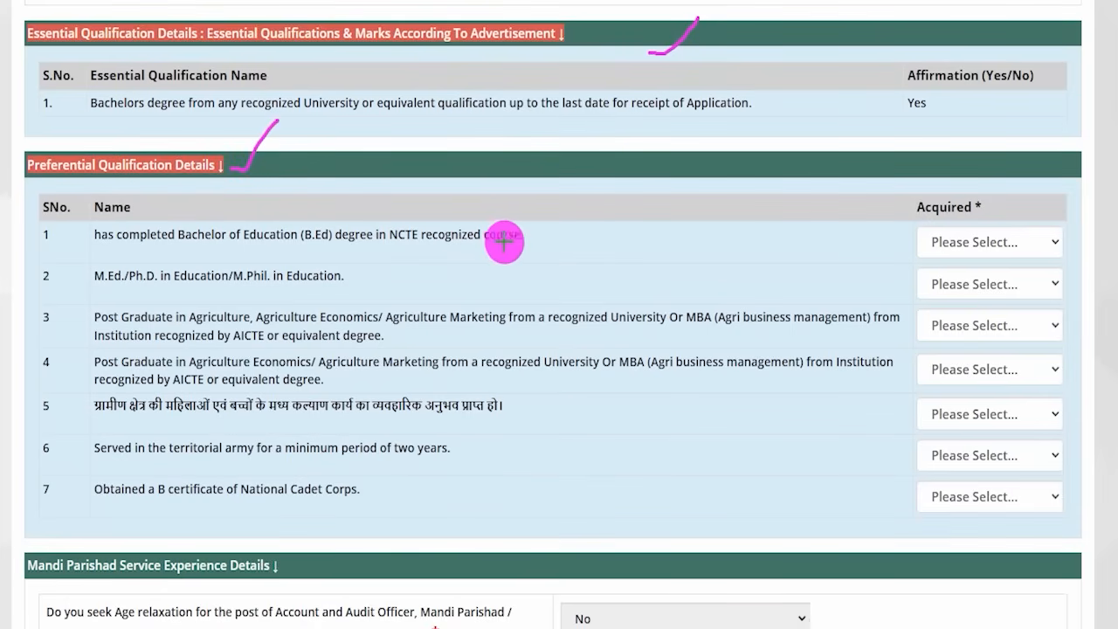
left_click_drag(531, 236, 588, 187)
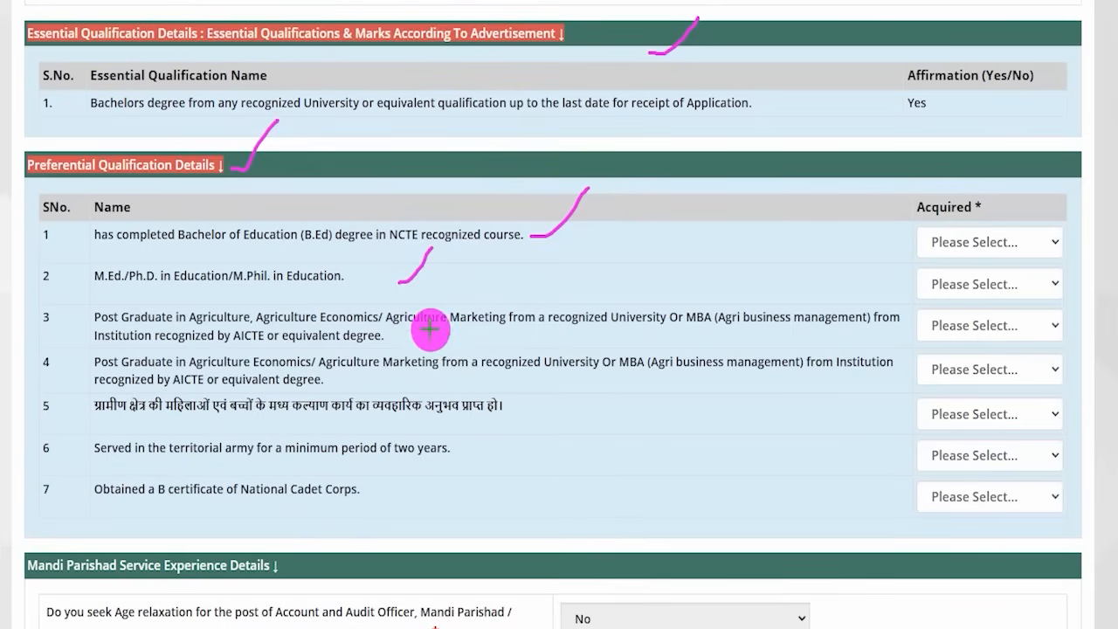
left_click_drag(496, 383, 517, 353)
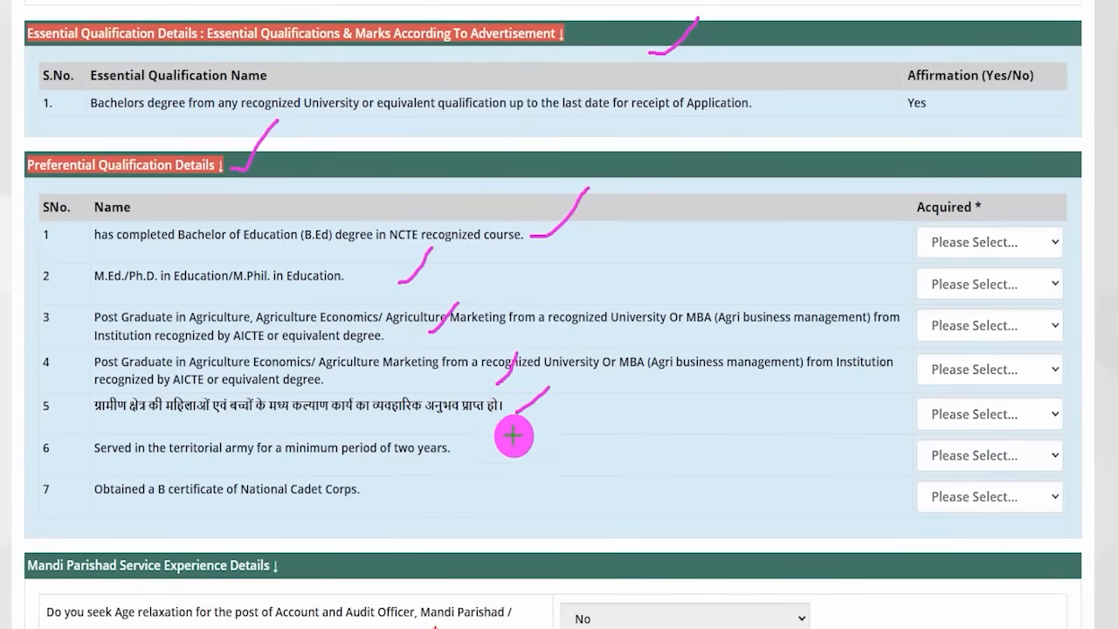
left_click_drag(475, 457, 494, 444)
left_click_drag(392, 495, 425, 484)
key("Escape")
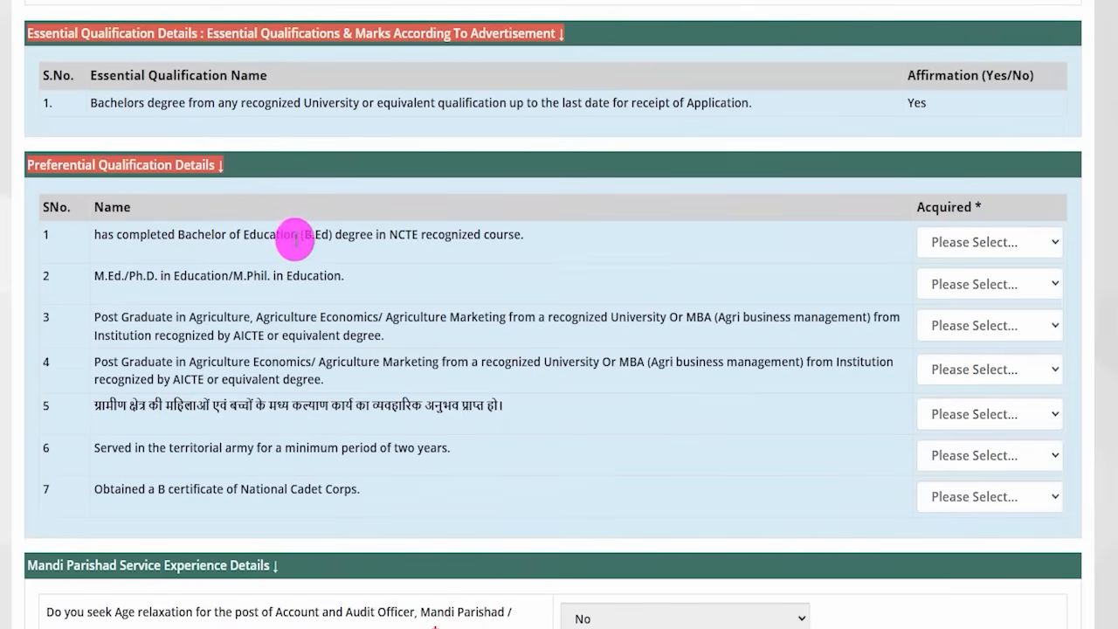
Answer No to having completed a Bachelor of Education (B.Ed) degree in an NCTE recognized course.
left_click_drag(300, 236, 432, 234)
left_click(938, 242)
left_click(937, 322)
left_click(958, 249)
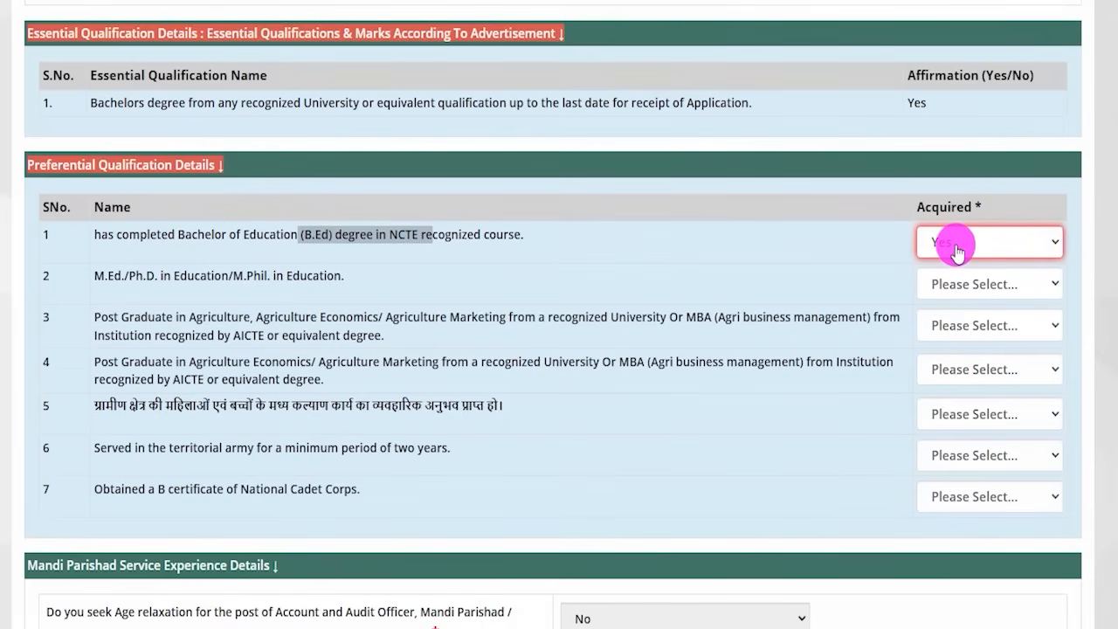
left_click(958, 249)
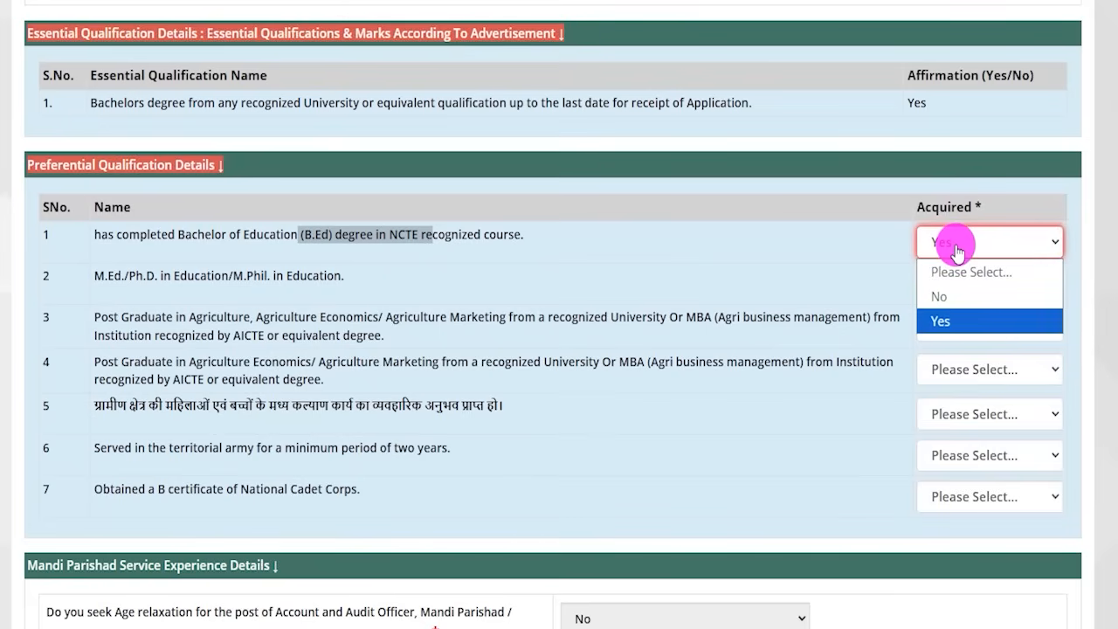
left_click(928, 295)
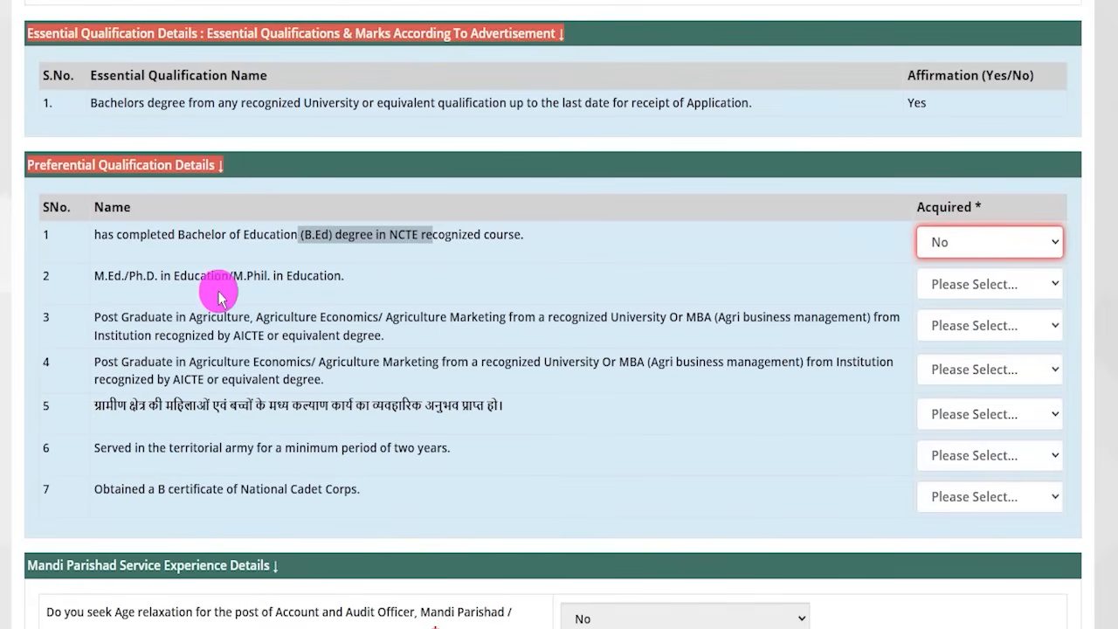
Answer No to having acquired the M.Ed./Ph.D. in Education/M.Phil. in Education qualification.
left_click_drag(103, 276, 131, 276)
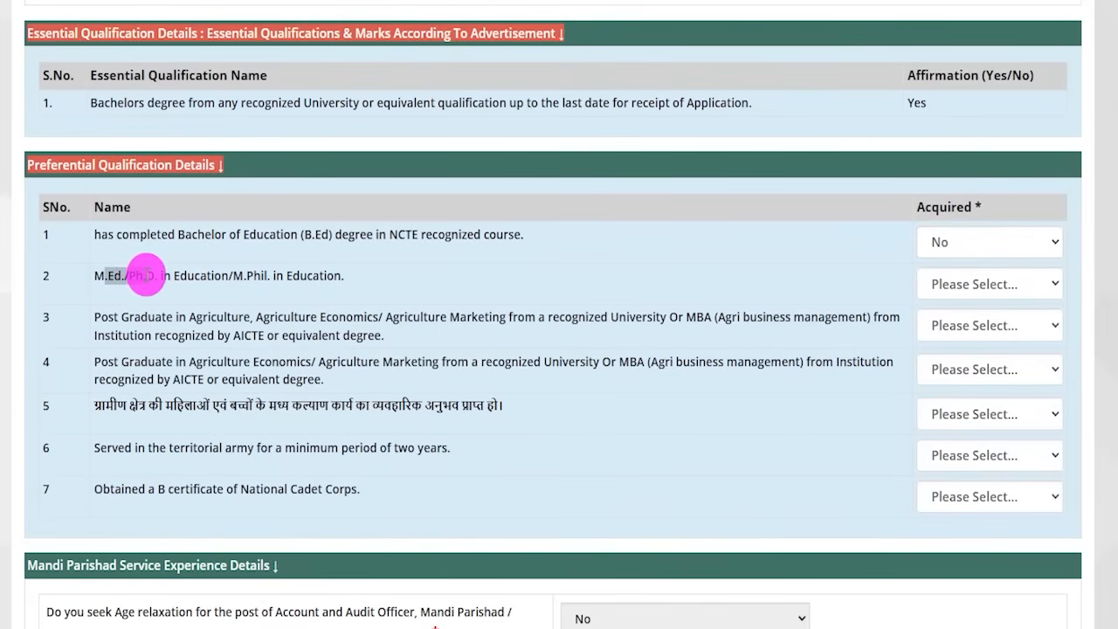
left_click_drag(233, 276, 299, 276)
left_click(989, 287)
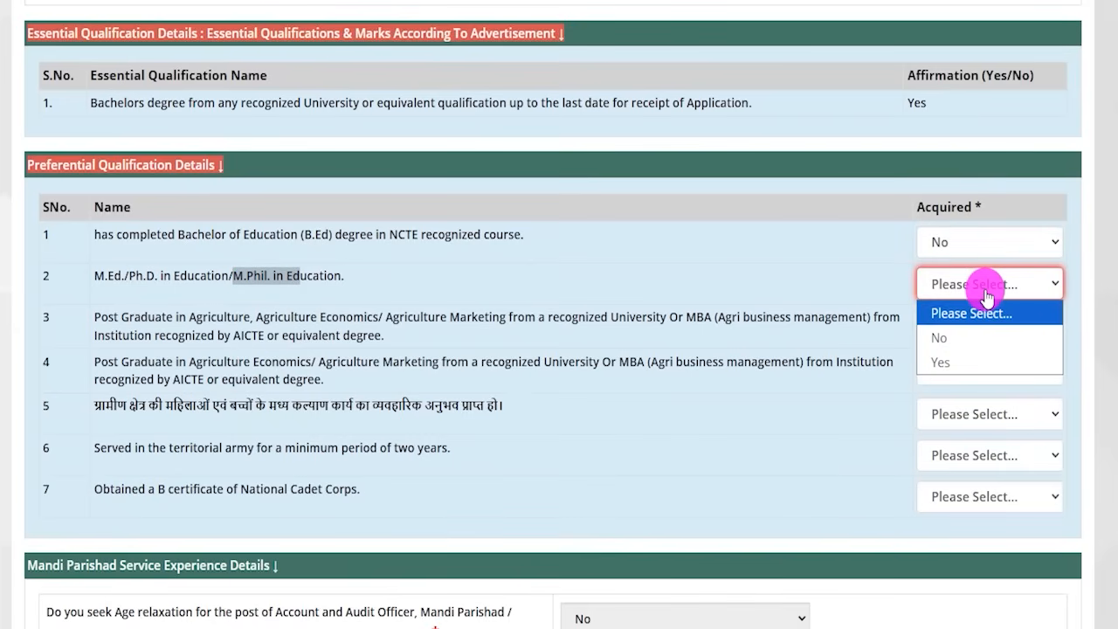
left_click(941, 360)
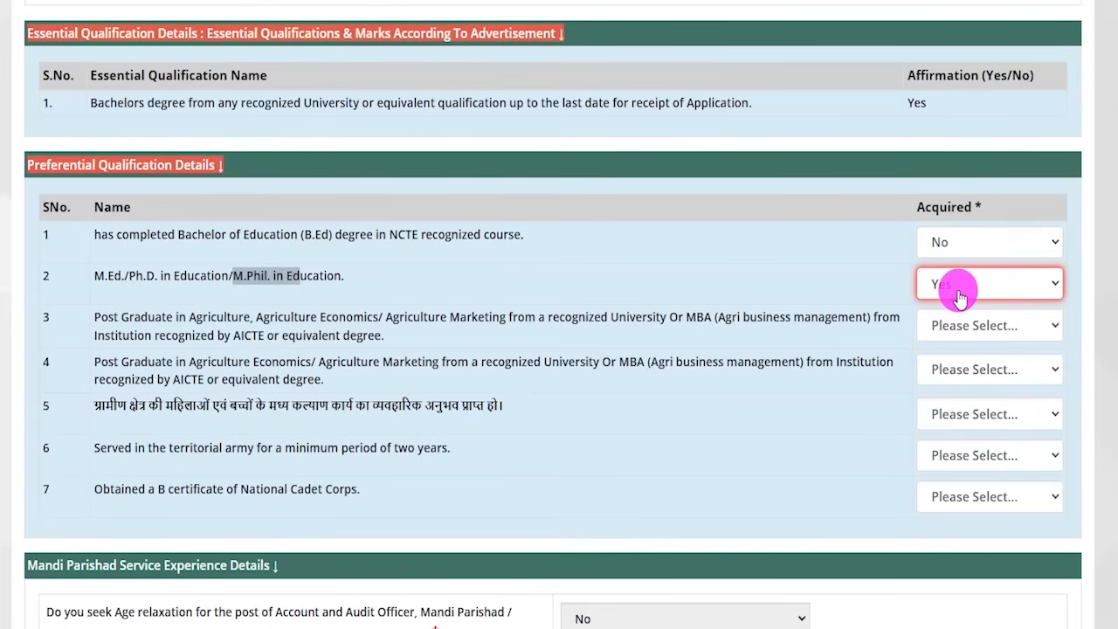
left_click(959, 294)
left_click(936, 340)
Answer No to both agriculture postgraduate qualifications and to the practical experience in welfare work among rural women and children.
left_click(959, 328)
left_click(952, 380)
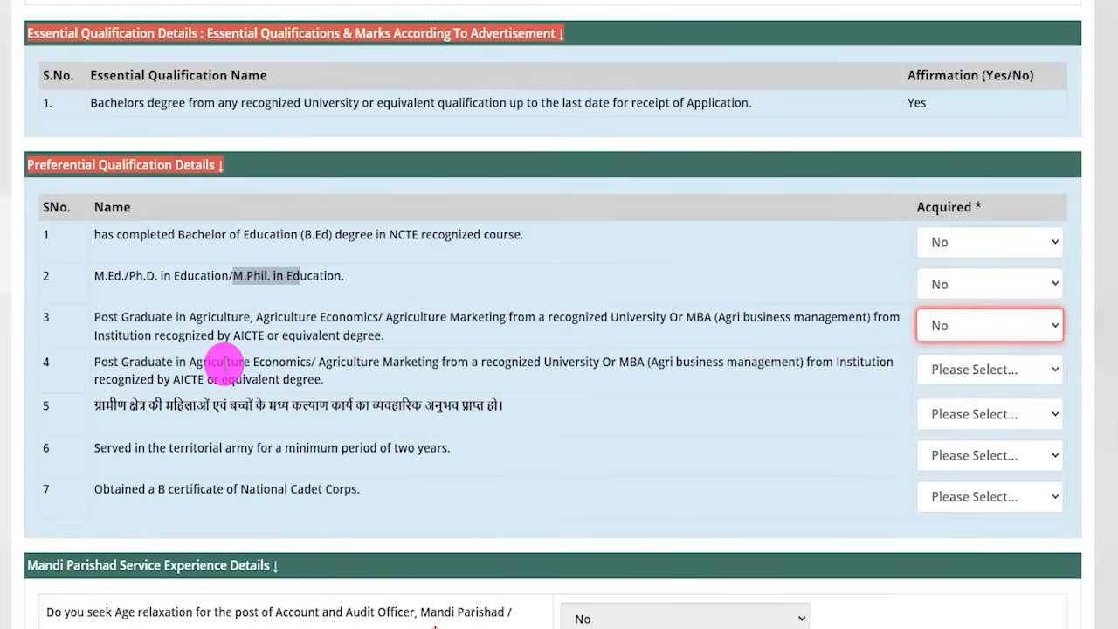
left_click(959, 368)
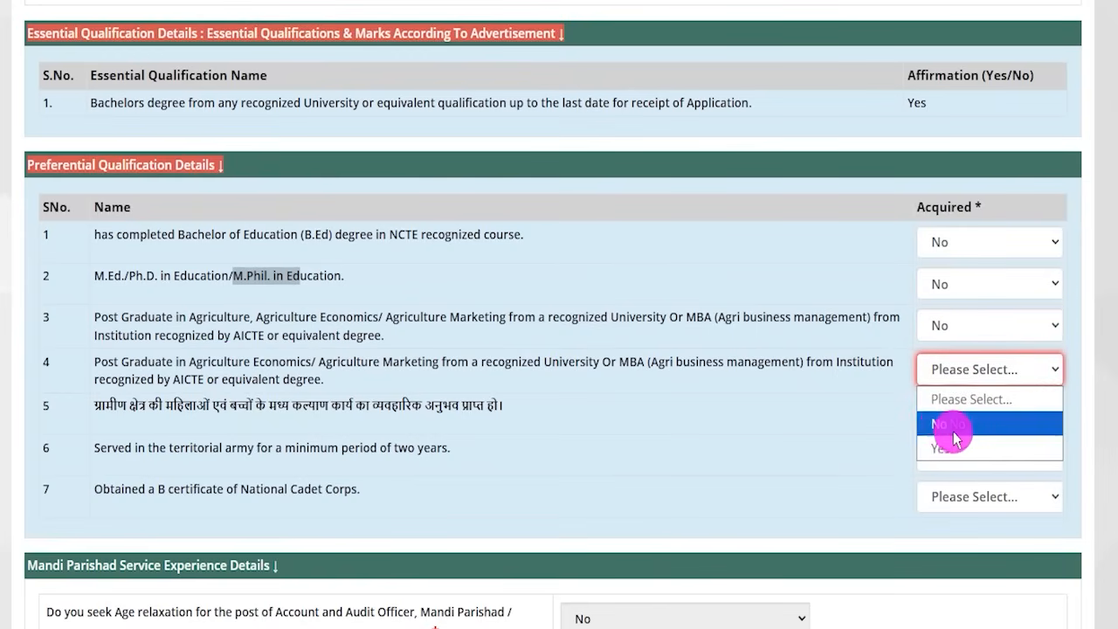
left_click(948, 425)
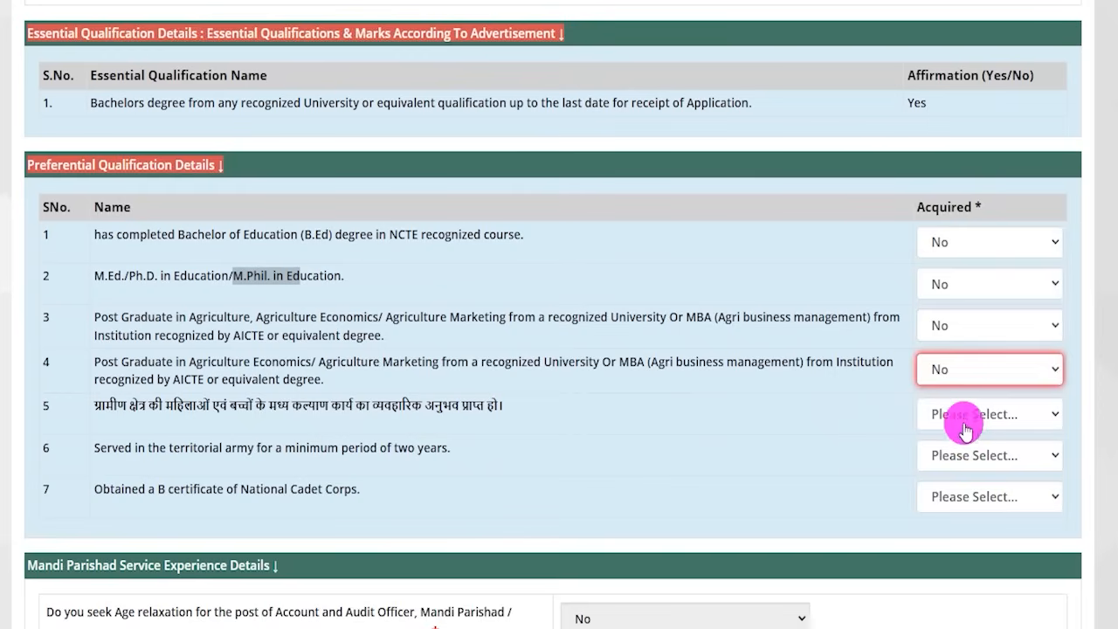
left_click(964, 428)
left_click(891, 477)
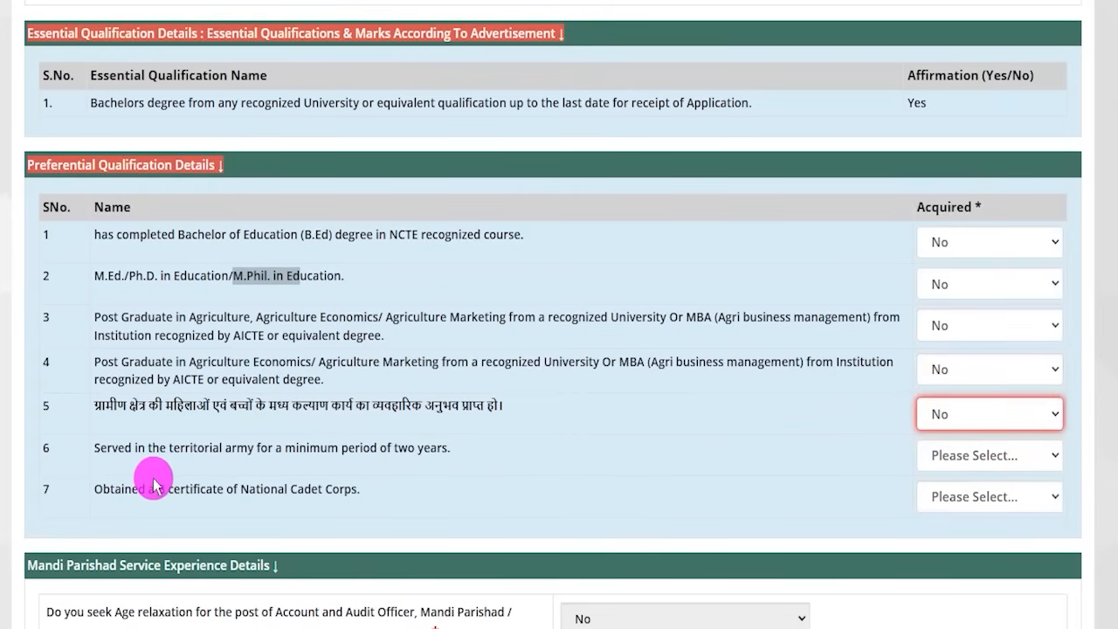
Answer No to having served in the territorial army for a minimum period of two years.
left_click_drag(145, 449, 388, 449)
left_click(944, 455)
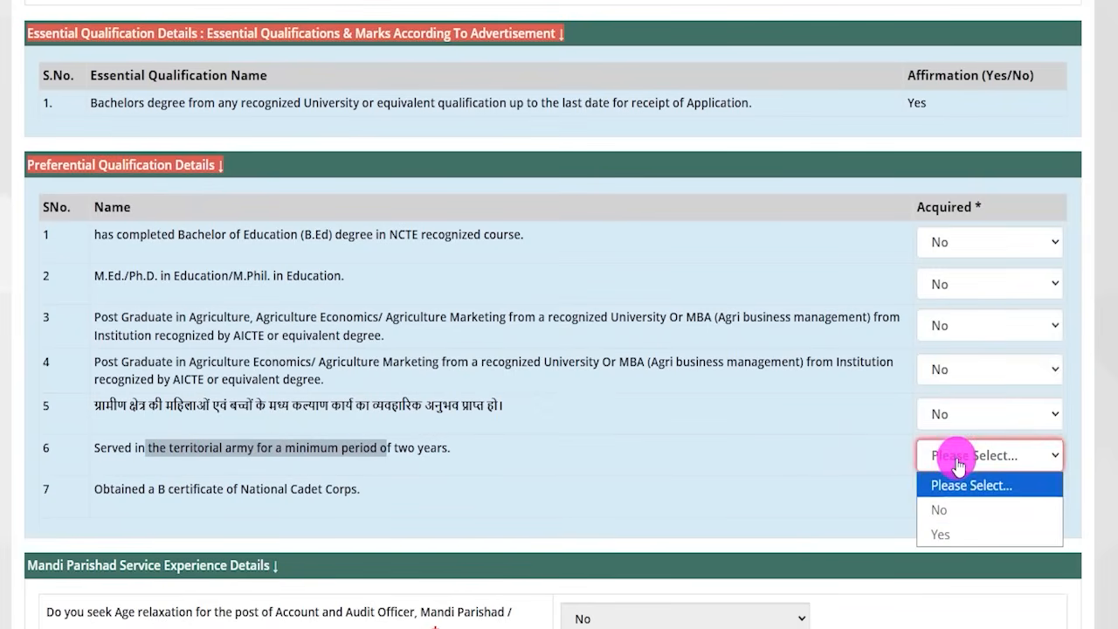
left_click(945, 529)
left_click(944, 458)
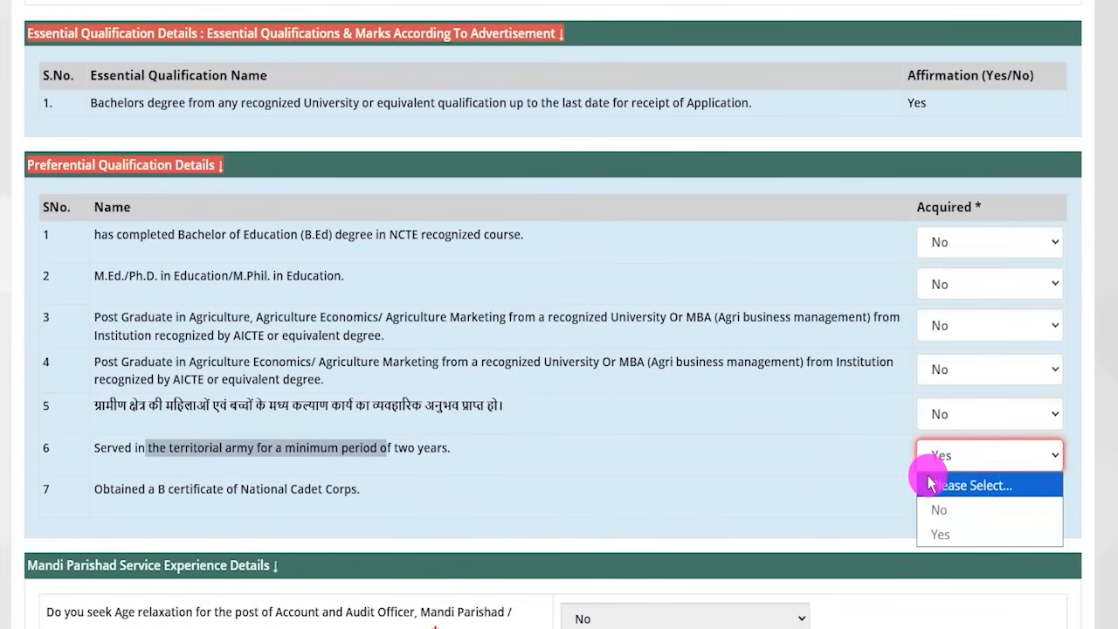
left_click(934, 507)
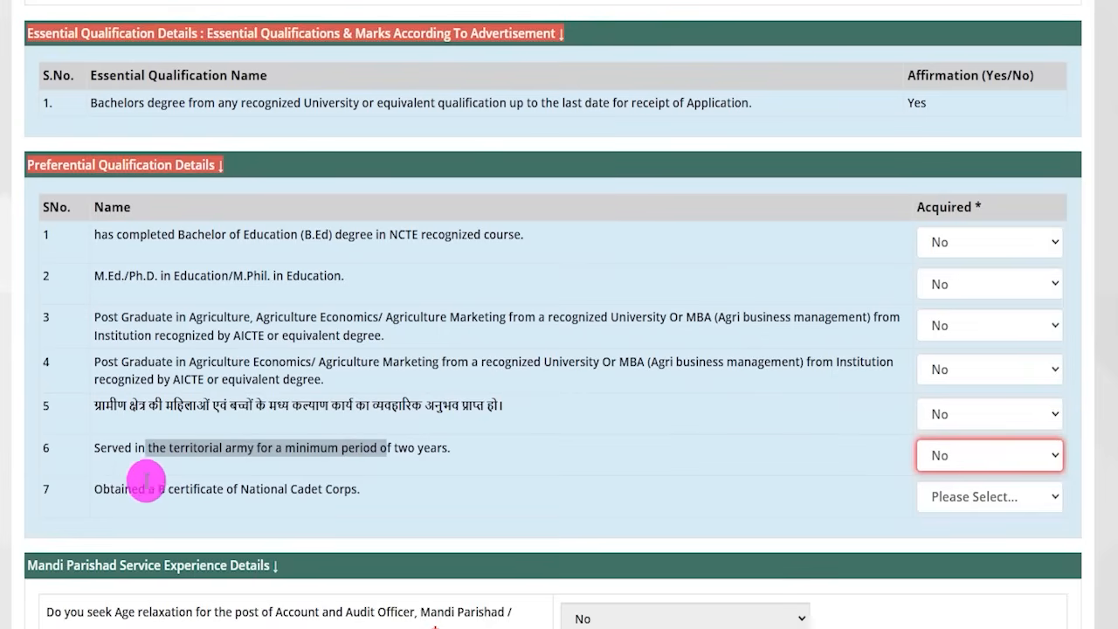
Answer No to having obtained a B certificate of the National Cadet Corps.
left_click_drag(122, 489, 223, 489)
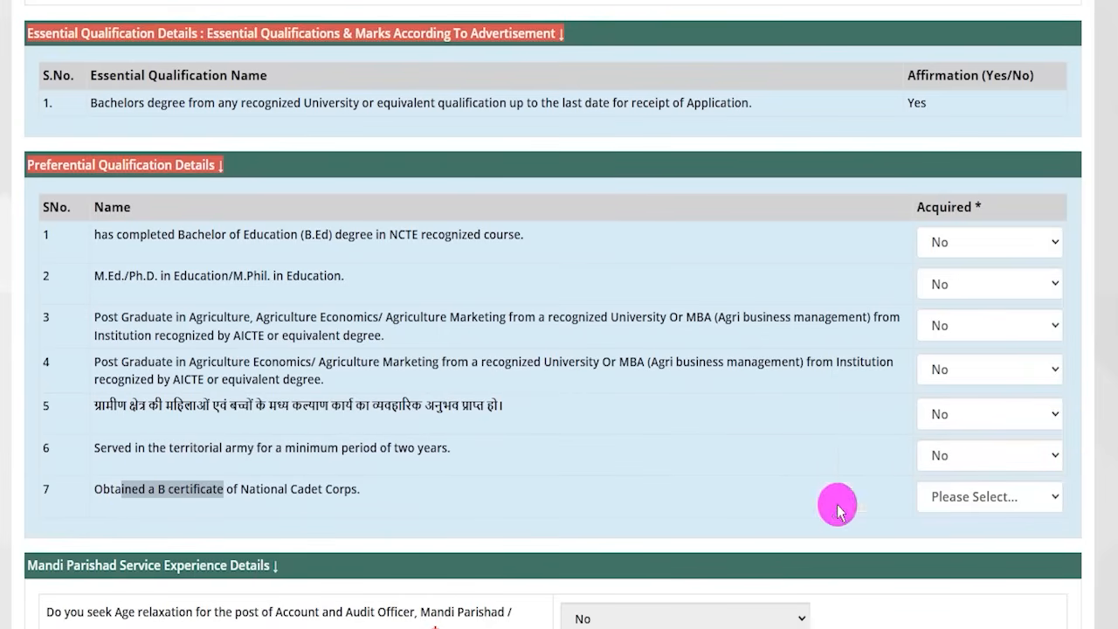
left_click(935, 497)
left_click(940, 574)
left_click(933, 497)
left_click(929, 548)
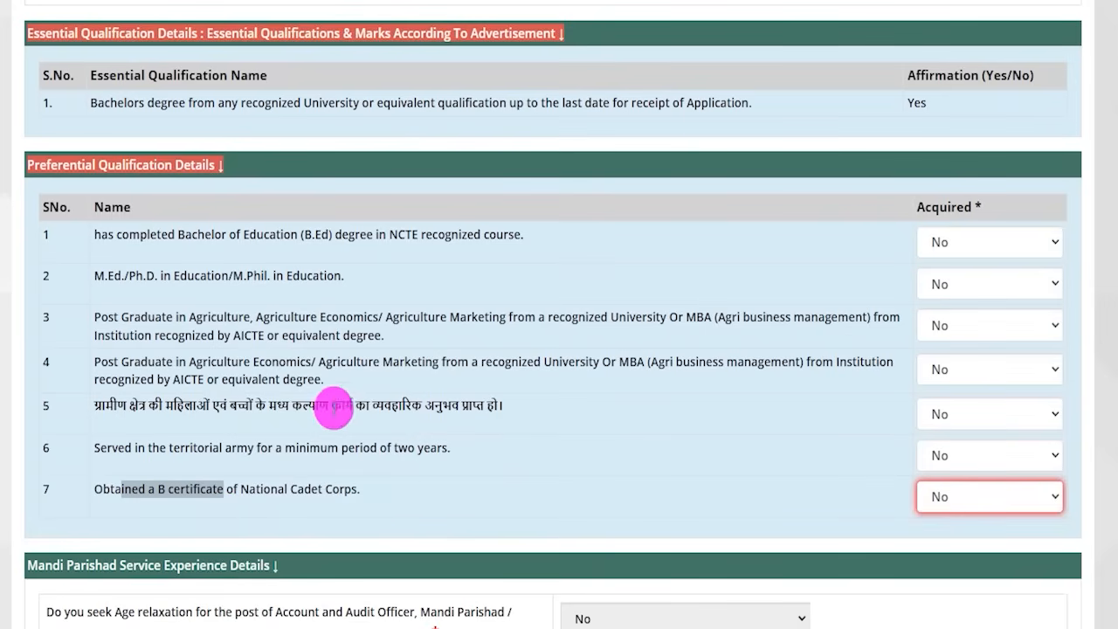
left_click(948, 253)
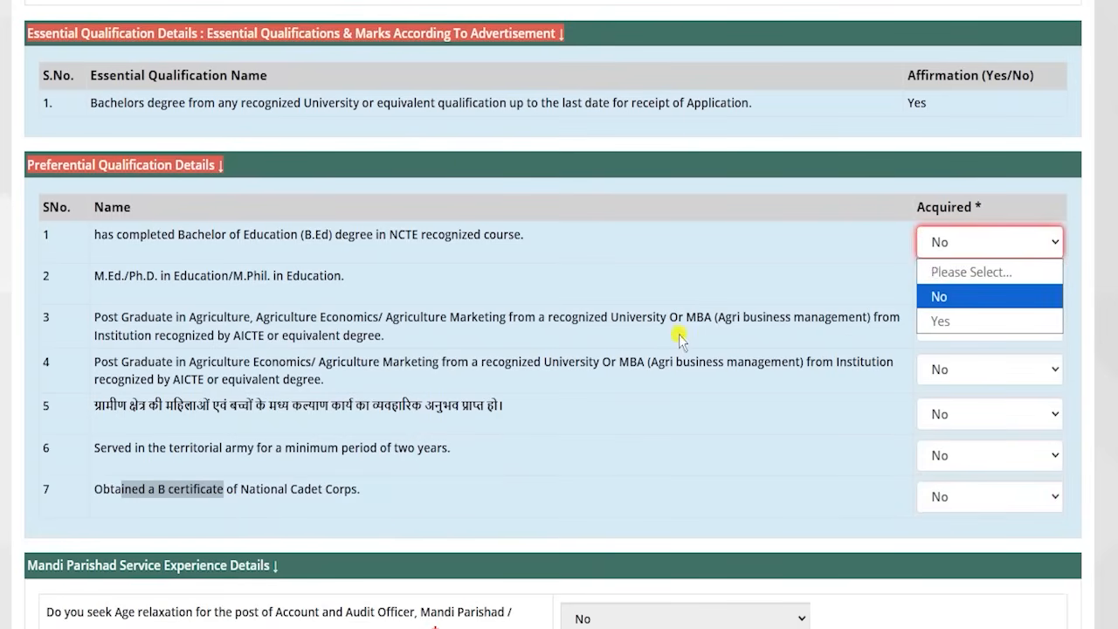
left_click(472, 325)
Review the age relaxation answers for the Mandi Parishad posts, the Finance and Accounts officer post and the Chief Ministers Fellowship Program.
scroll(279, 436, "down", 2)
scroll(437, 494, "up", 2)
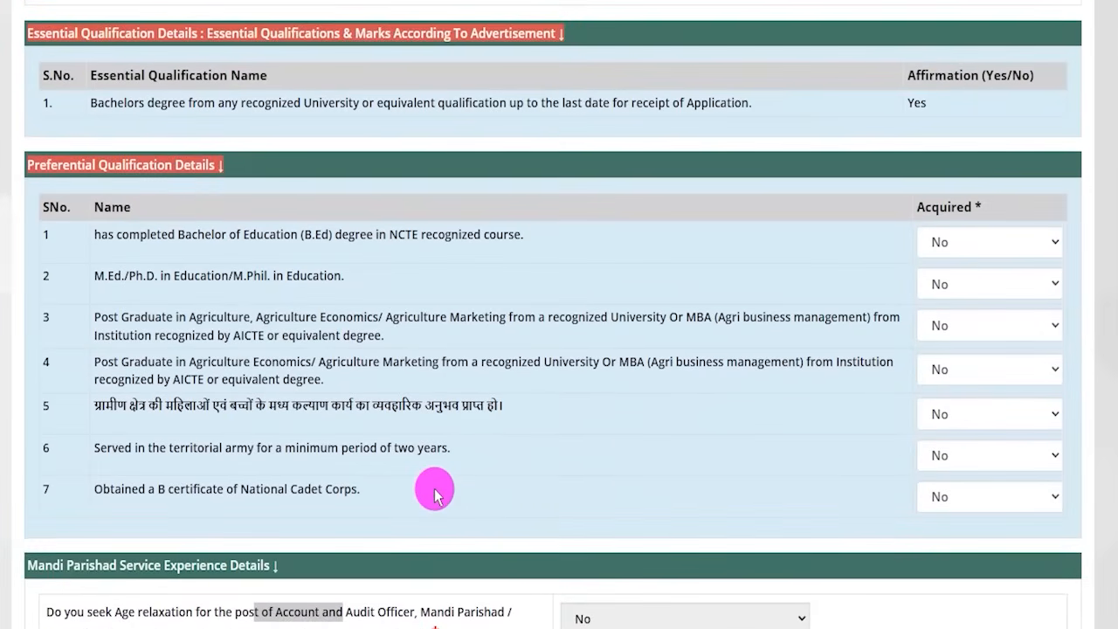
scroll(434, 495, "down", 3)
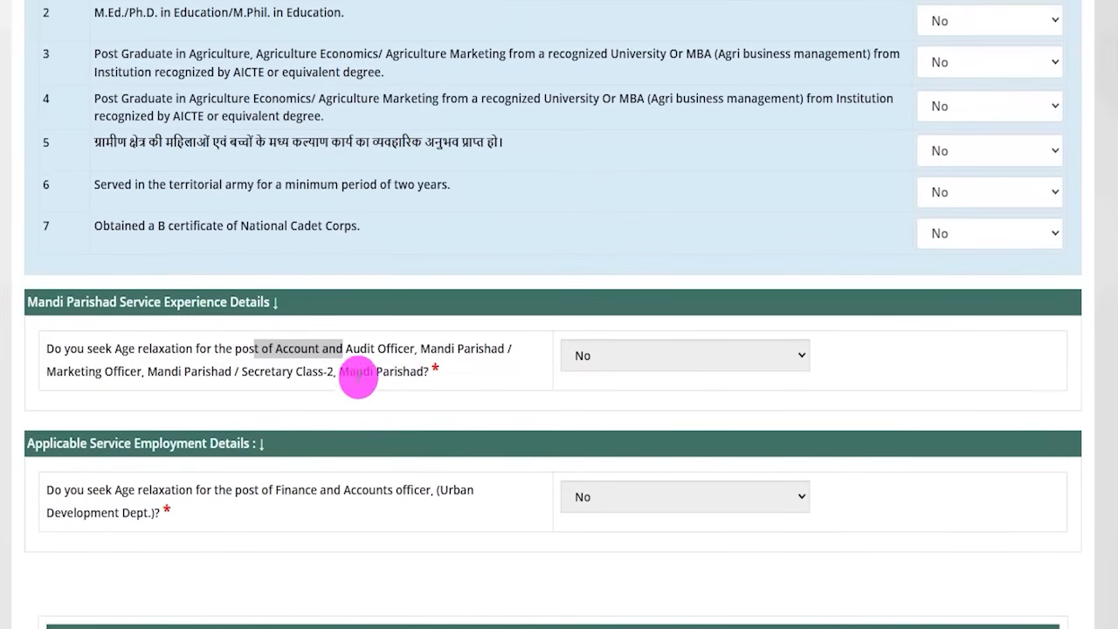
left_click_drag(357, 373, 537, 365)
scroll(569, 489, "down", 2)
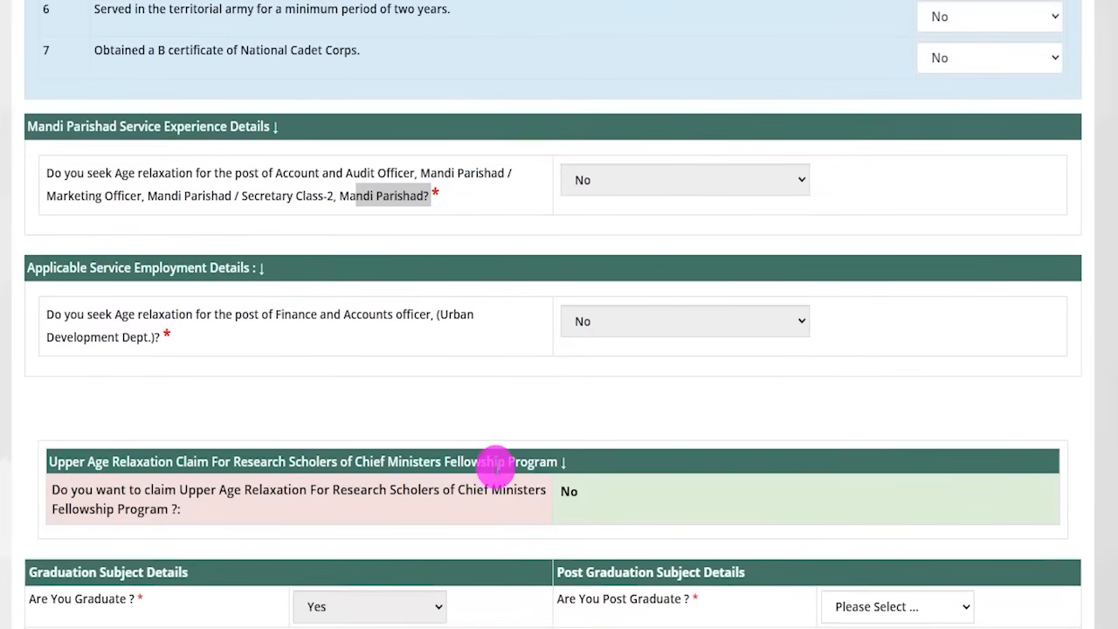
scroll(495, 466, "down", 2)
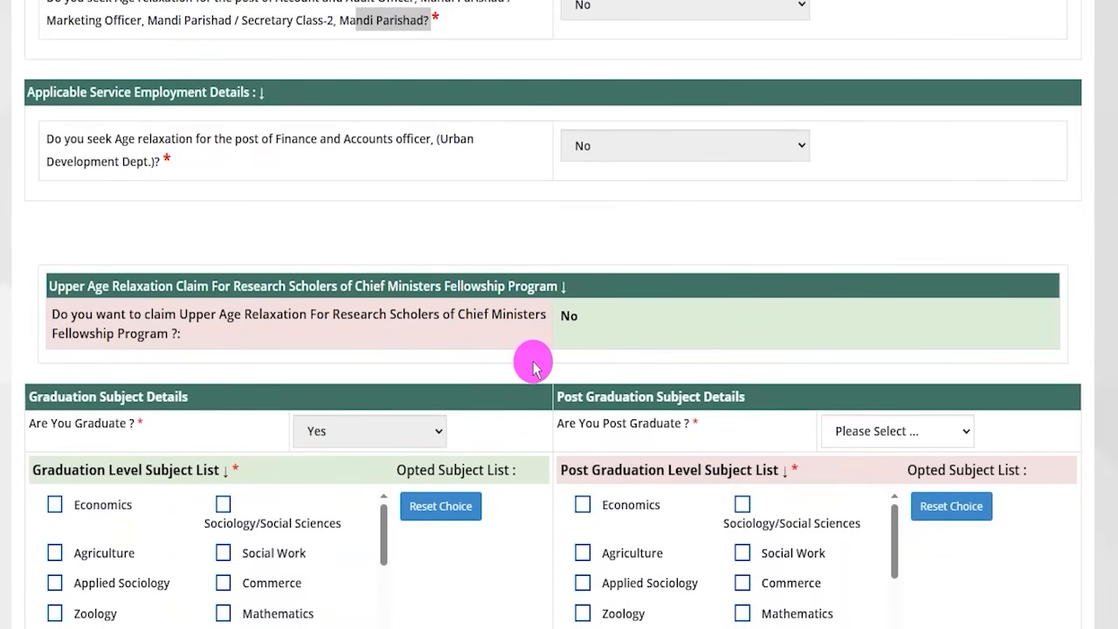
scroll(529, 364, "down", 2)
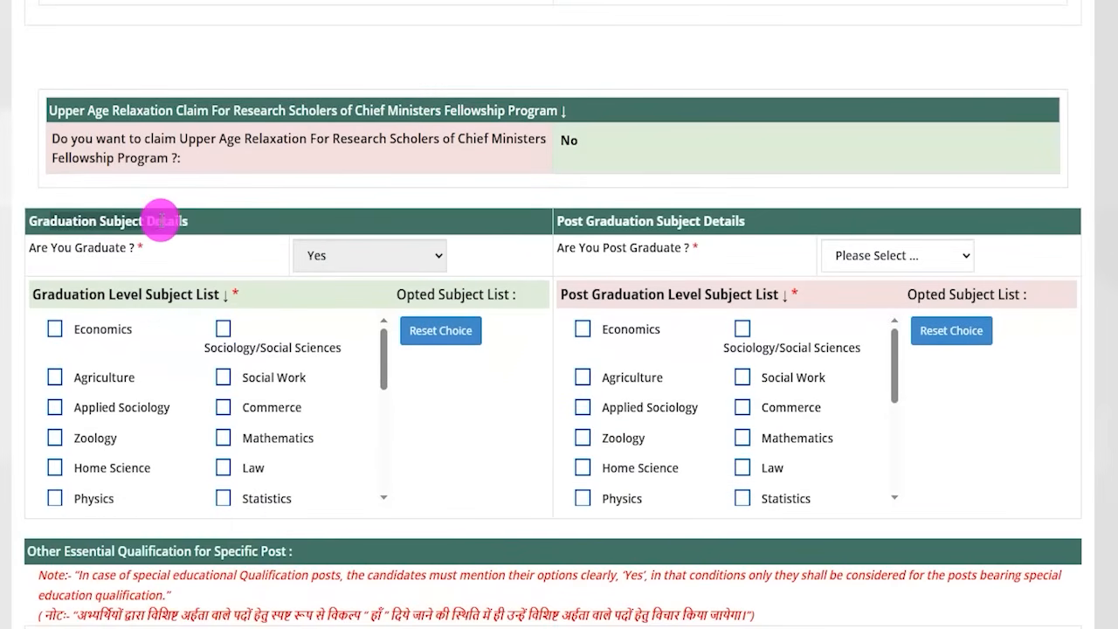
Choose Economics, Agriculture, Applied Sociology, Commerce and Law as the graduation level subjects.
scroll(165, 221, "down", 2)
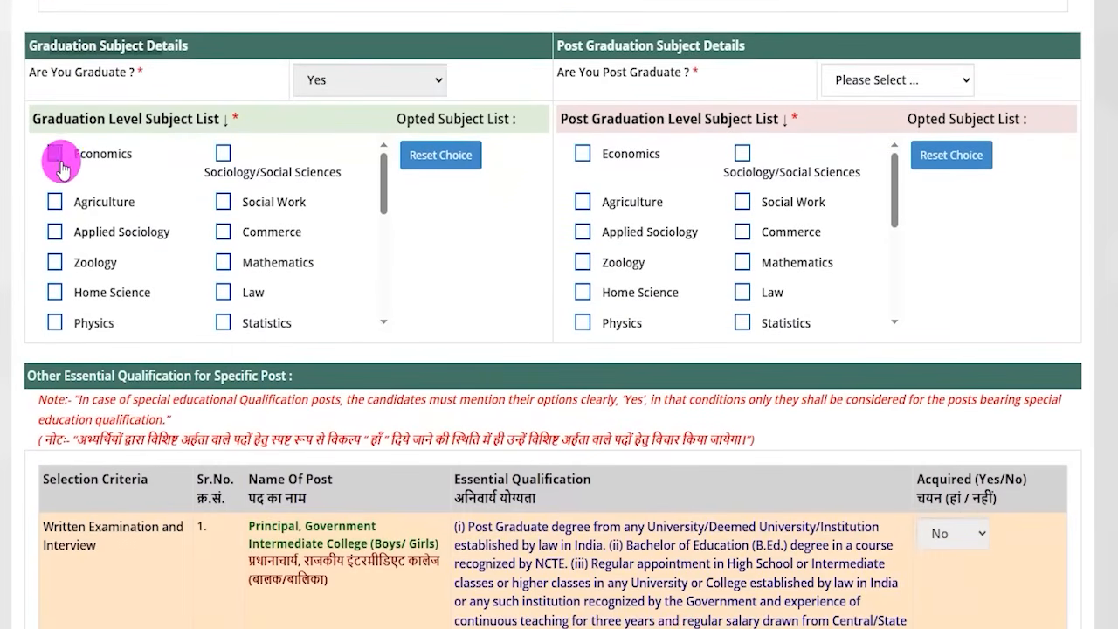
left_click(94, 213)
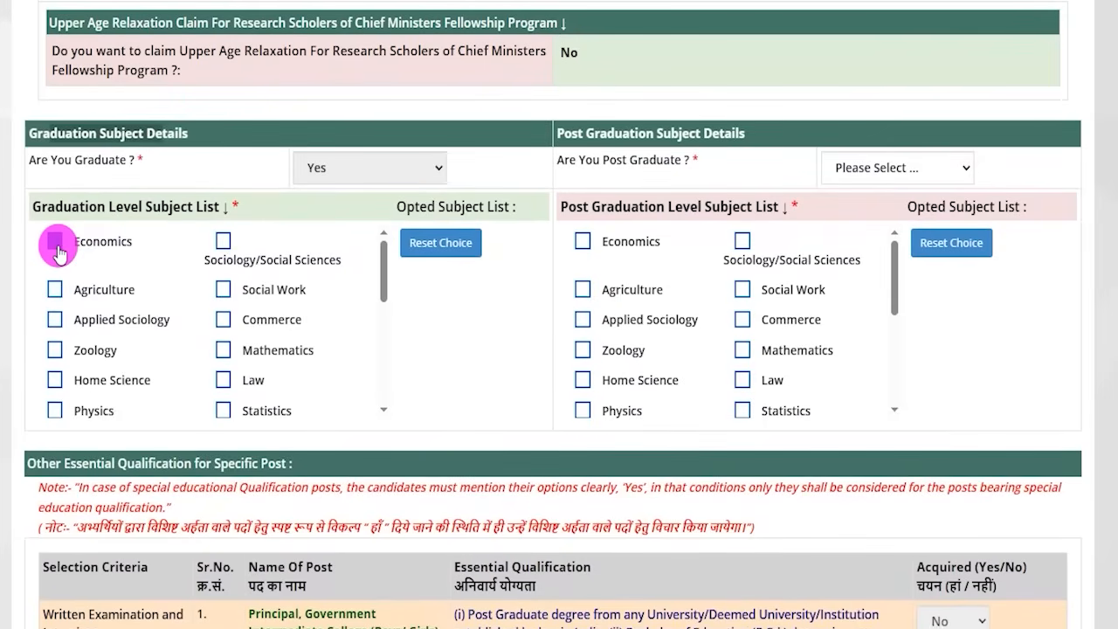
left_click(54, 242)
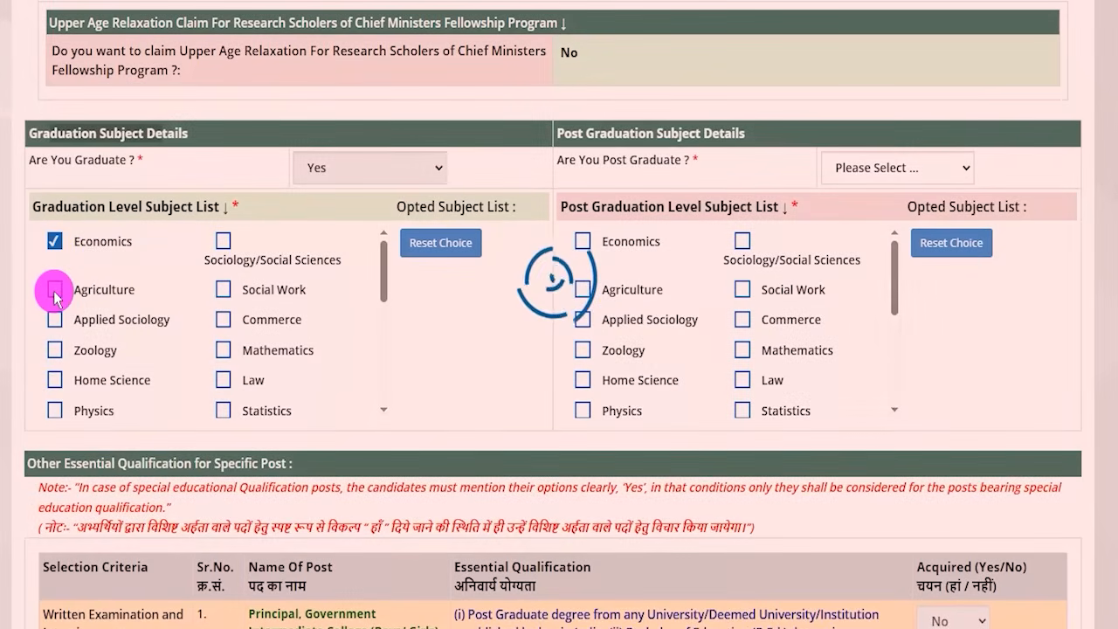
left_click(52, 290)
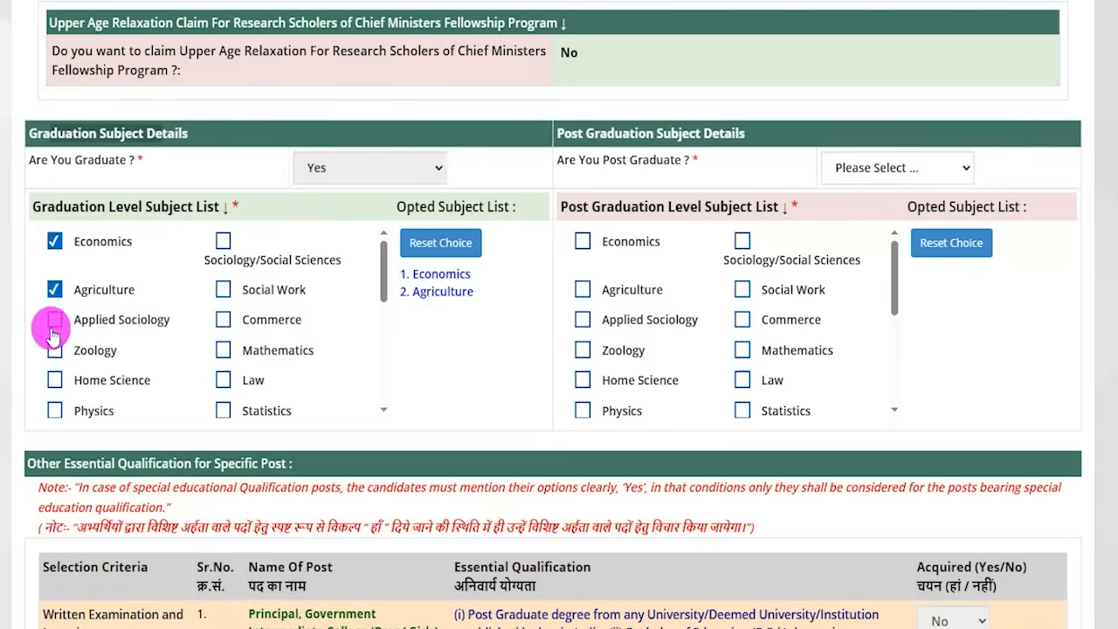
left_click(54, 320)
left_click(223, 320)
left_click(224, 380)
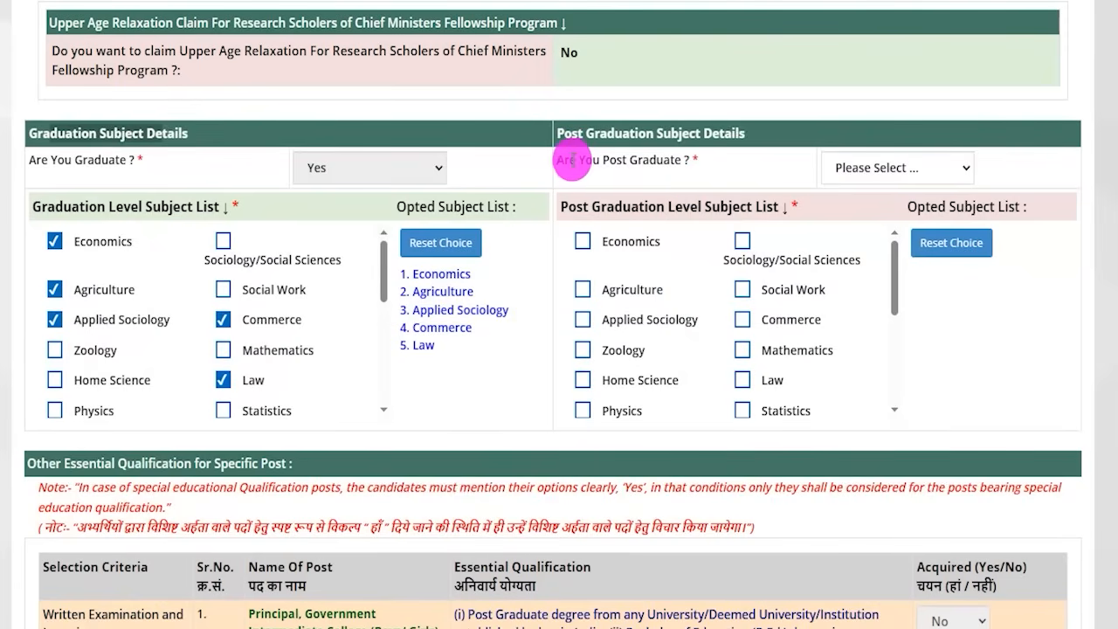
Answer Yes to being a post graduate and choose Economics, Social Work and Applied Sociology as post graduation subjects.
left_click_drag(572, 159, 648, 160)
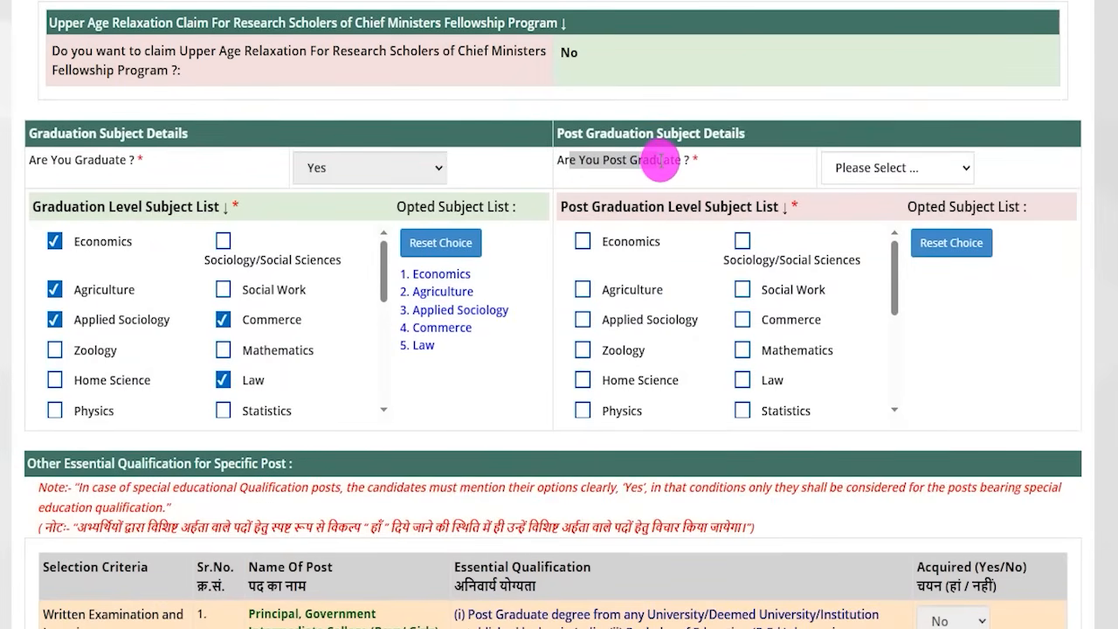
left_click(863, 171)
left_click(830, 218)
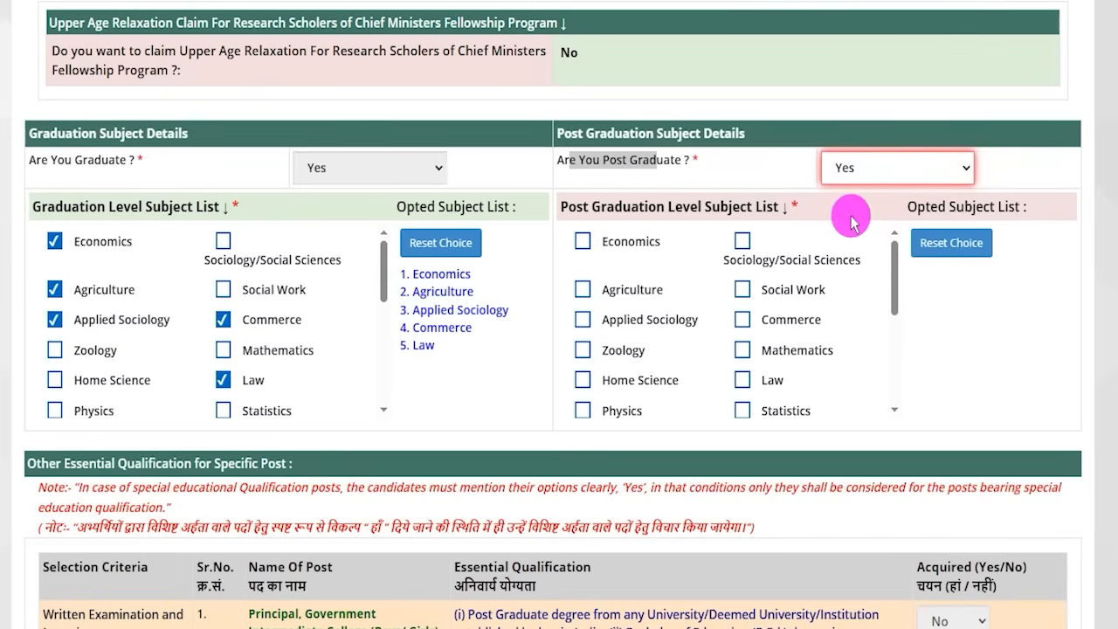
left_click(583, 241)
left_click(742, 289)
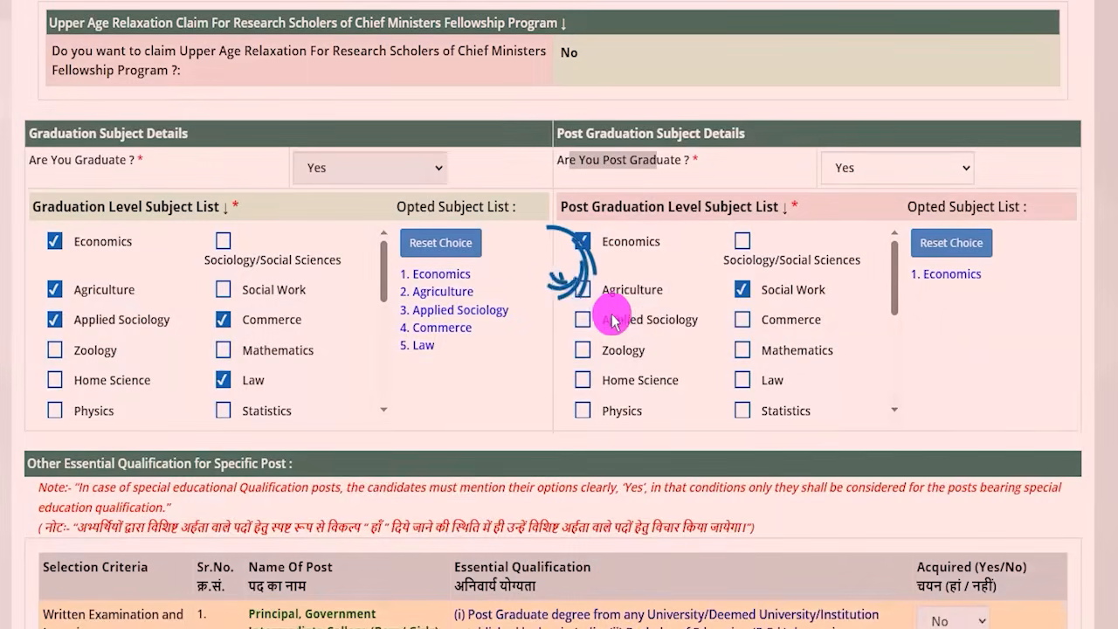
left_click(638, 319)
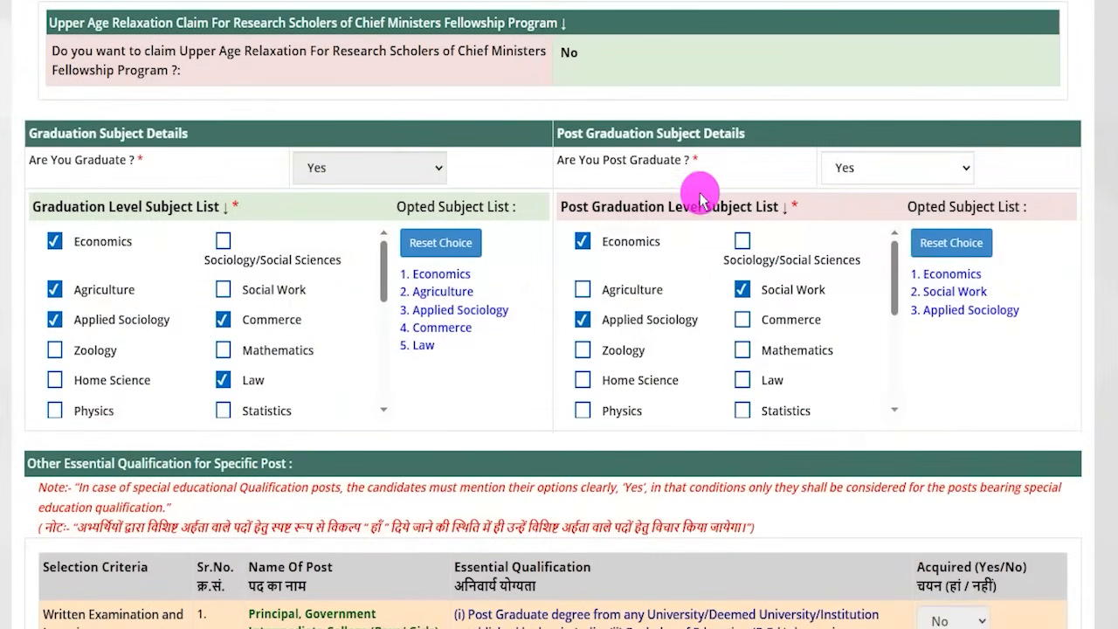
Set the answer to "Are You Post Graduate?" to No.
left_click(841, 168)
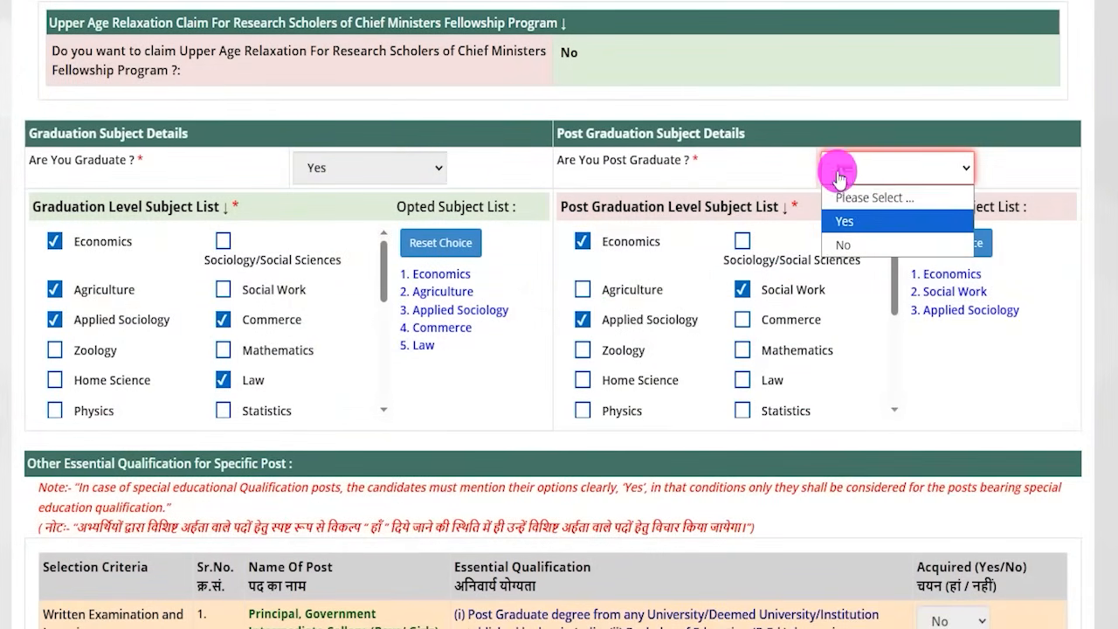
left_click(847, 245)
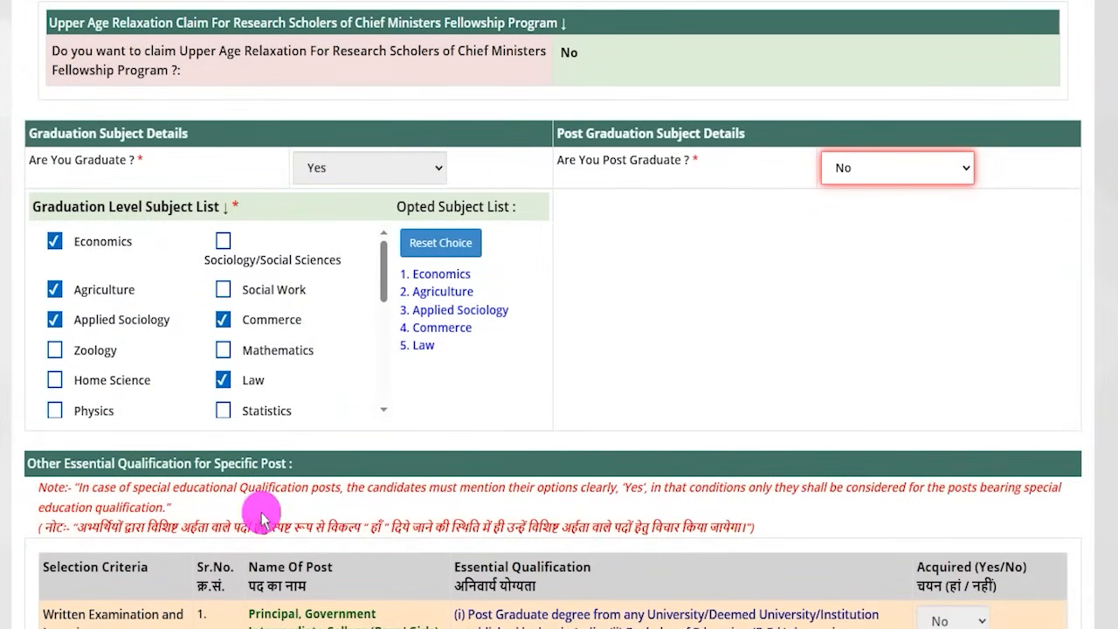
Review the specific posts requiring other essential qualifications, from Principal, Government Intermediate College to Assistant Labour Commissioner.
left_click_drag(214, 488, 310, 488)
scroll(312, 487, "down", 3)
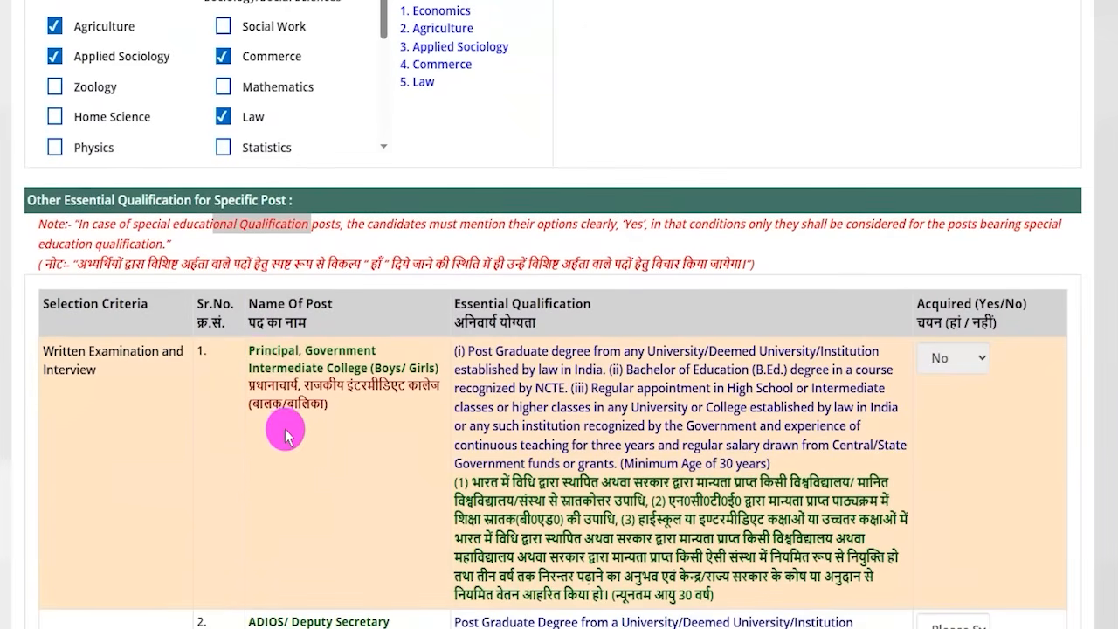
left_click_drag(249, 350, 326, 349)
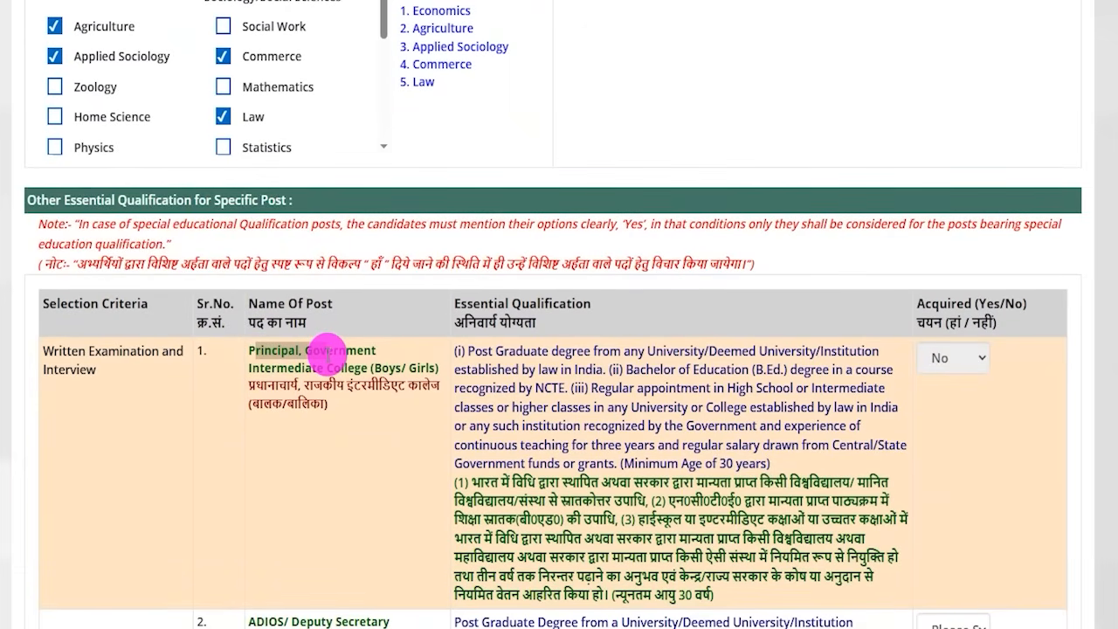
scroll(300, 375, "down", 2)
double_click(267, 446)
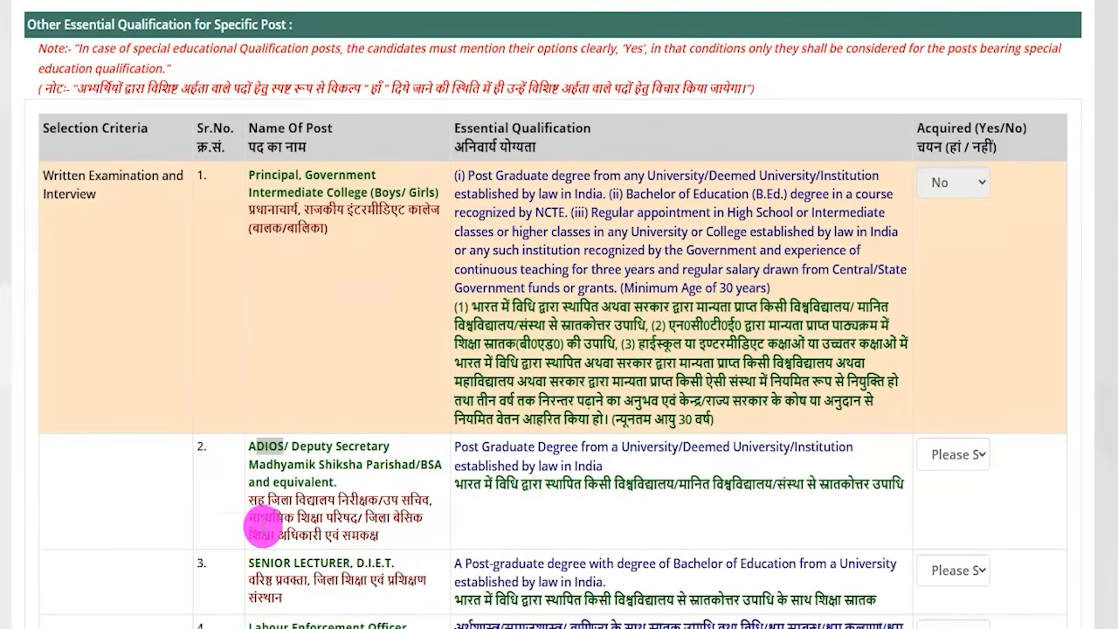
left_click_drag(261, 564, 355, 559)
scroll(297, 441, "down", 2)
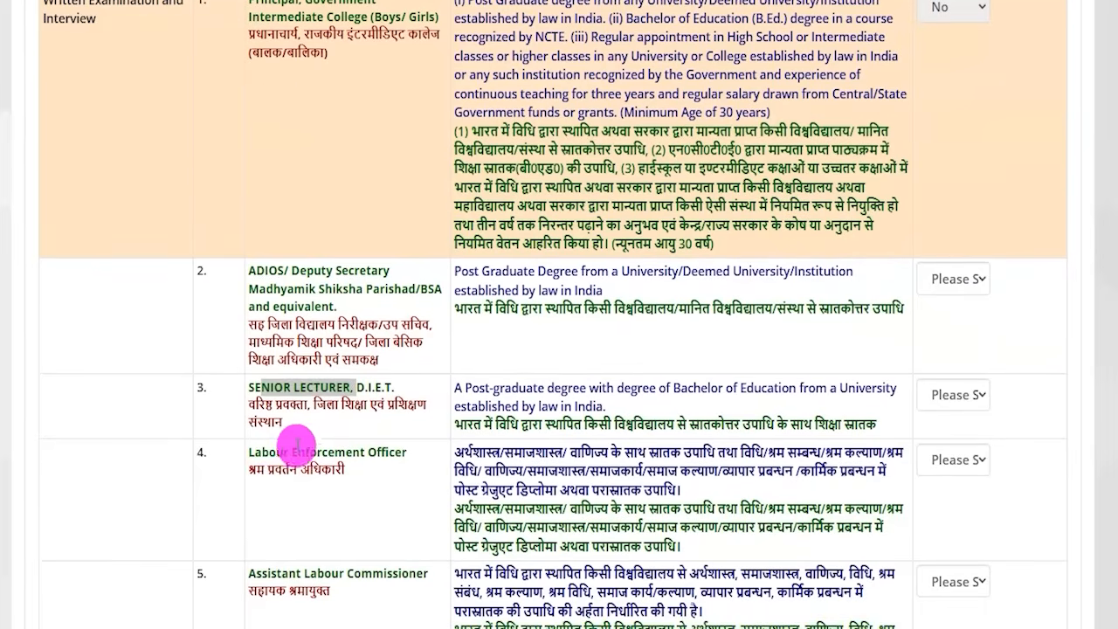
left_click_drag(259, 451, 378, 453)
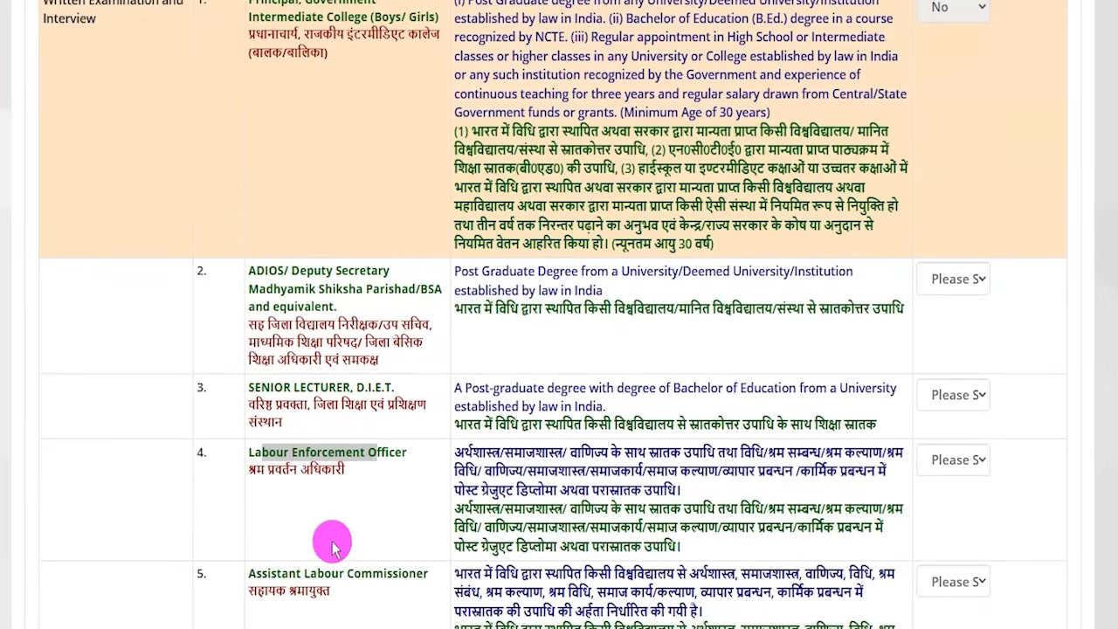
left_click_drag(260, 574, 406, 574)
Examine the essential qualification required for the Principal, Government Intermediate College (Boys/Girls) post.
scroll(382, 441, "up", 2)
scroll(381, 445, "up", 2)
left_click_drag(297, 262, 377, 262)
left_click_drag(470, 264, 761, 372)
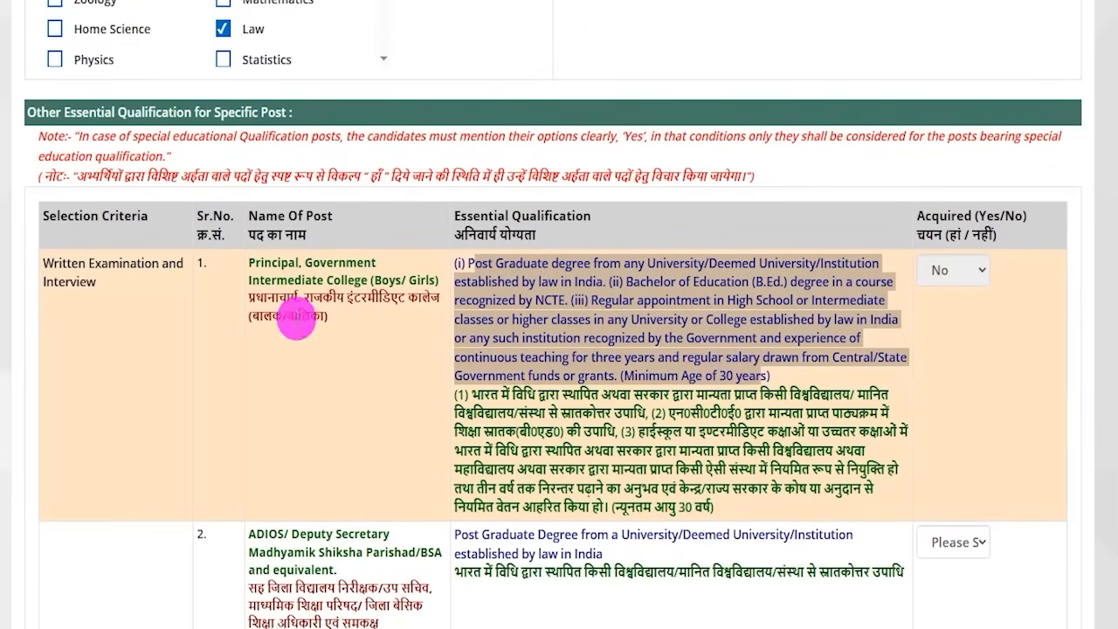
Mark the essential qualification for the ADIOS/ Deputy Secretary Madhyamik Shiksha Parishad/BSA and equivalent post as acquired with Yes.
left_click_drag(273, 281, 378, 280)
scroll(314, 350, "down", 2)
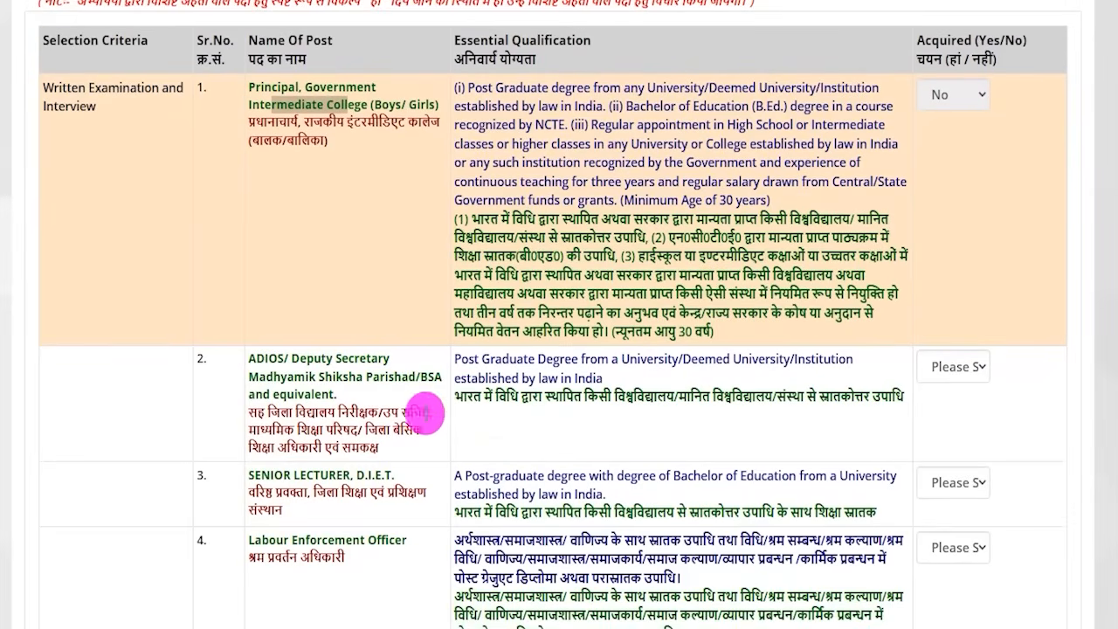
left_click_drag(455, 358, 574, 360)
left_click_drag(479, 395, 830, 390)
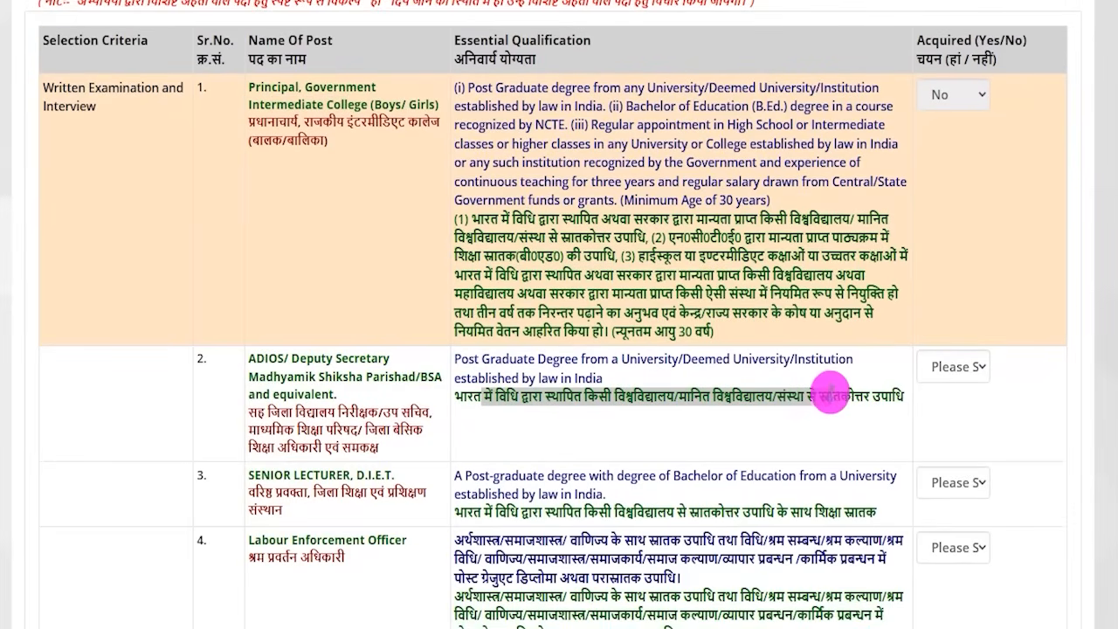
scroll(524, 461, "down", 2)
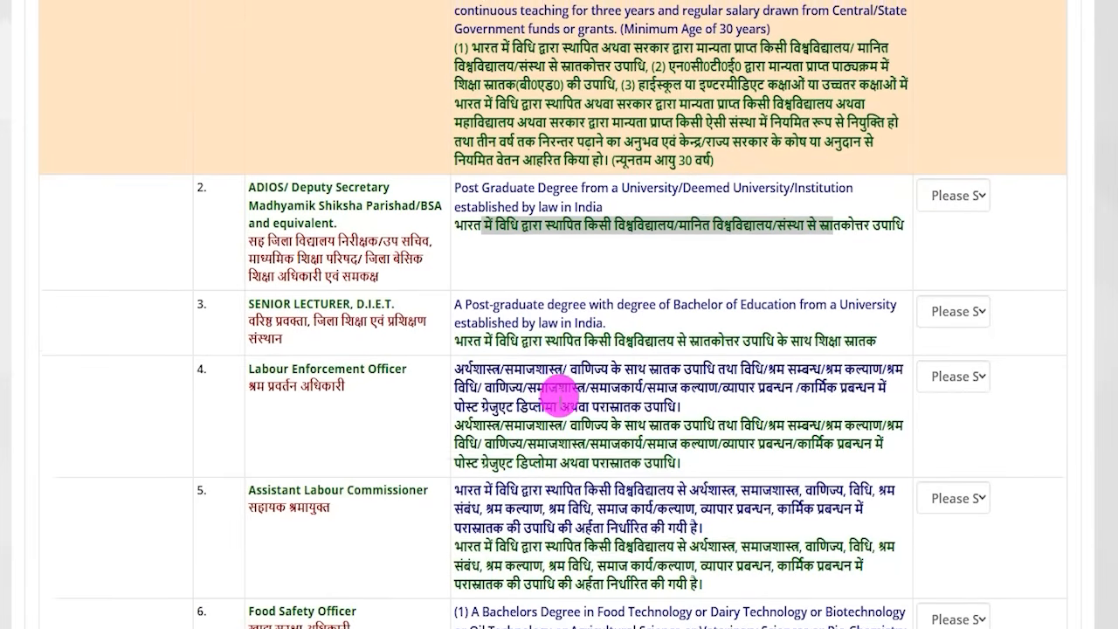
scroll(552, 398, "up", 3)
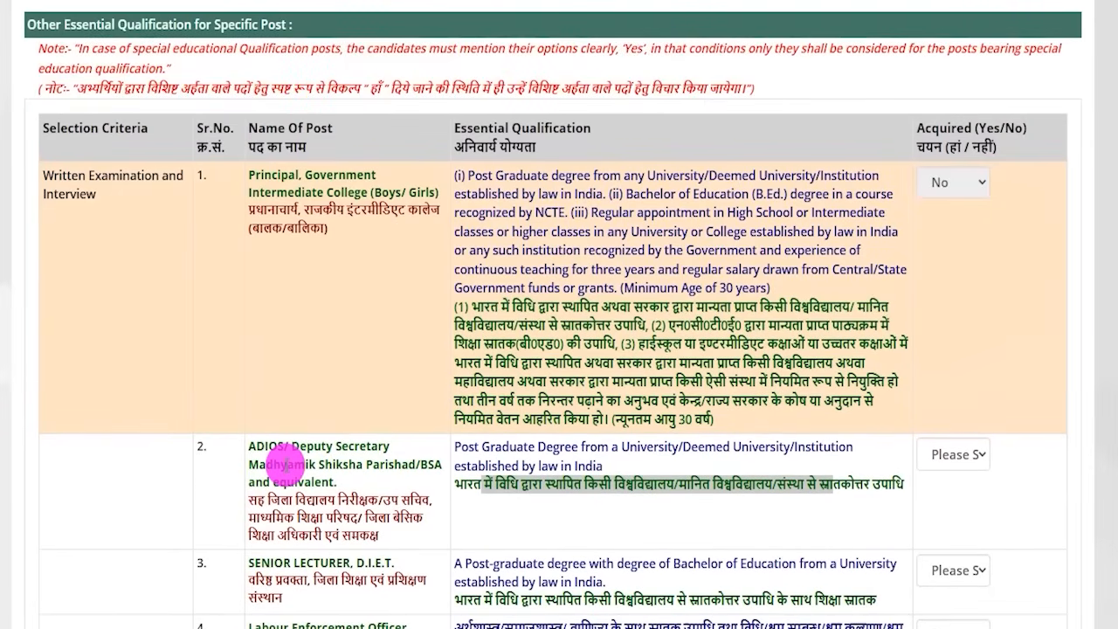
left_click_drag(322, 464, 580, 449)
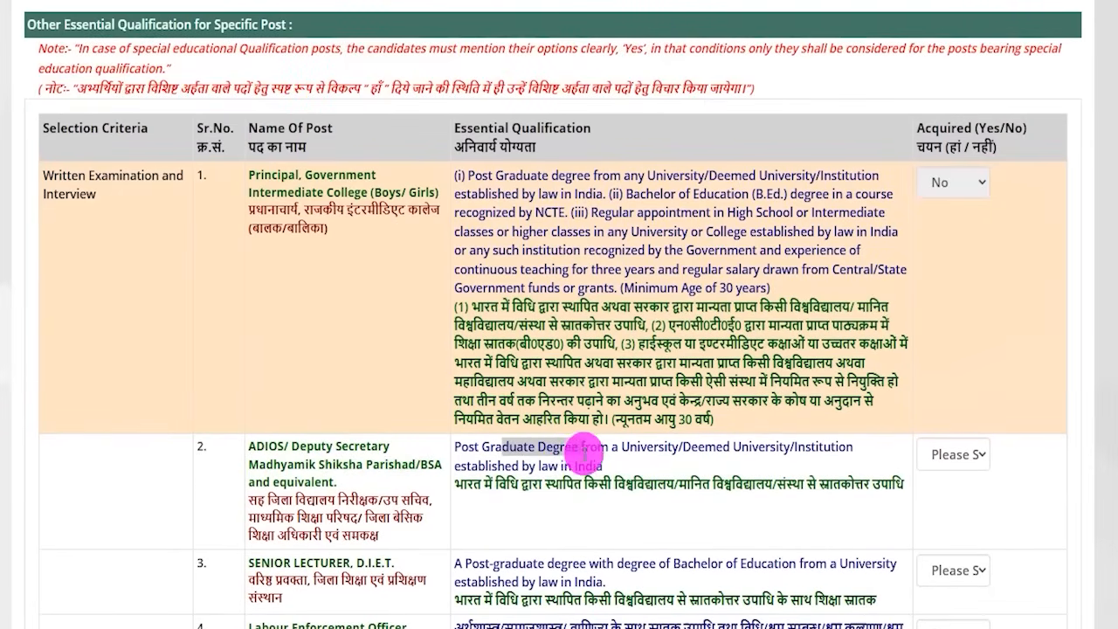
left_click(961, 456)
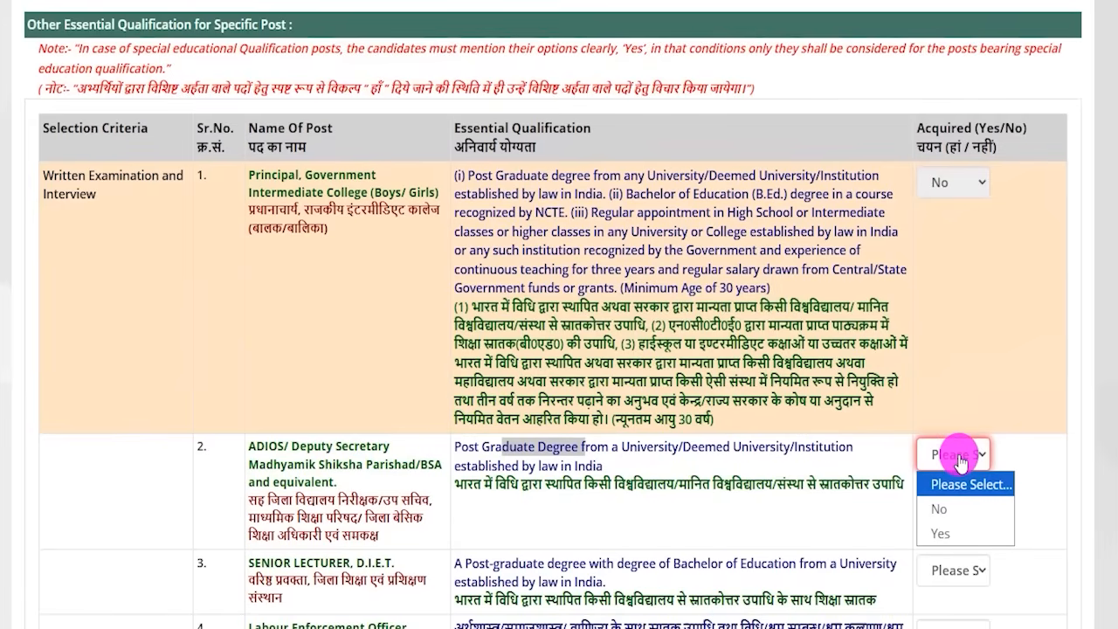
left_click(943, 531)
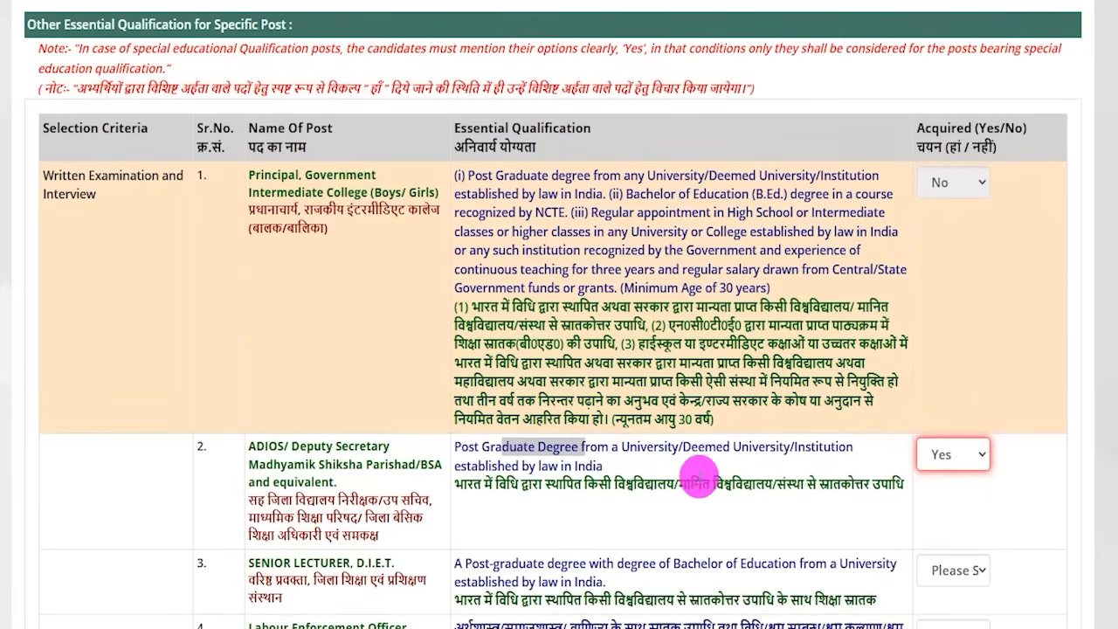
left_click_drag(532, 481, 708, 481)
Set the acquired qualification to Yes for Labour Enforcement Officer and to No for Assistant Labour Commissioner.
scroll(690, 463, "down", 2)
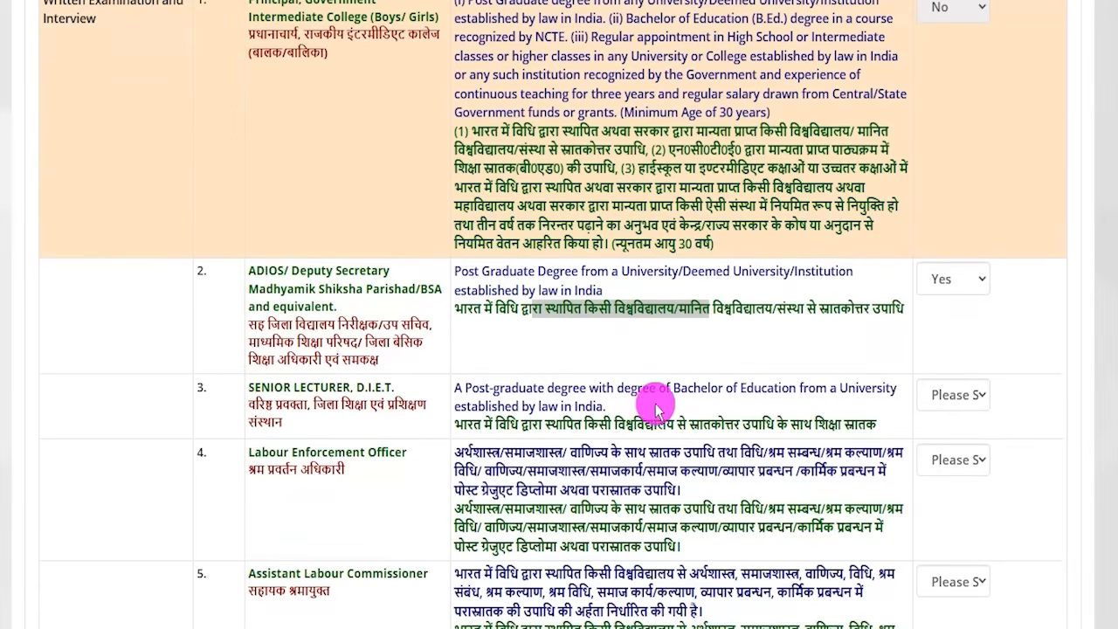
scroll(648, 405, "down", 2)
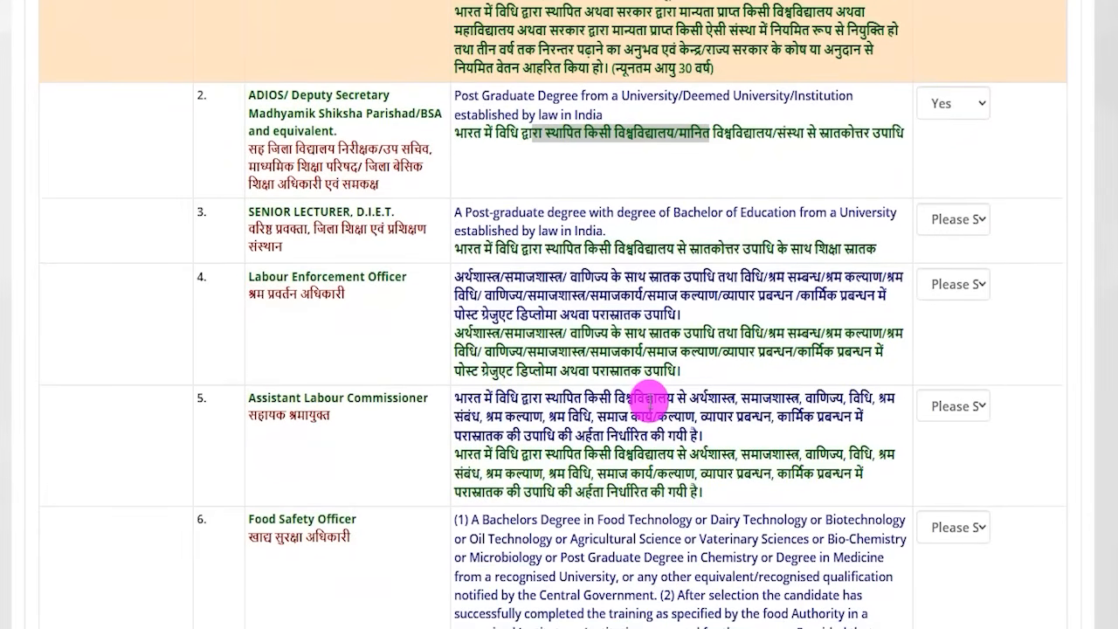
left_click_drag(520, 334, 657, 351)
left_click(922, 284)
left_click(940, 362)
scroll(625, 389, "down", 2)
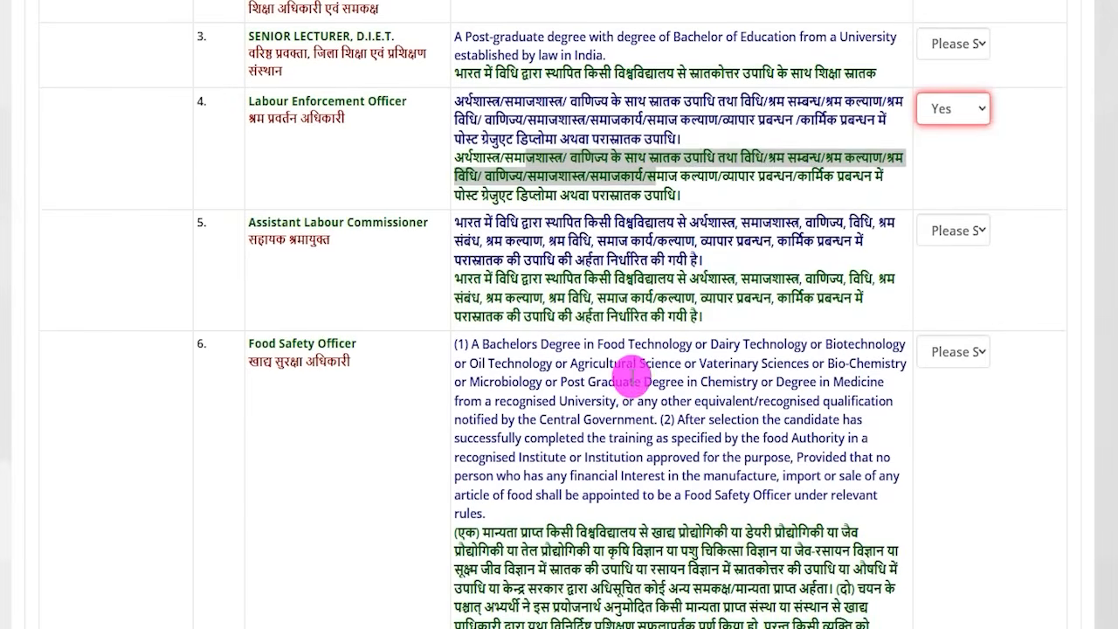
left_click(954, 230)
left_click(924, 282)
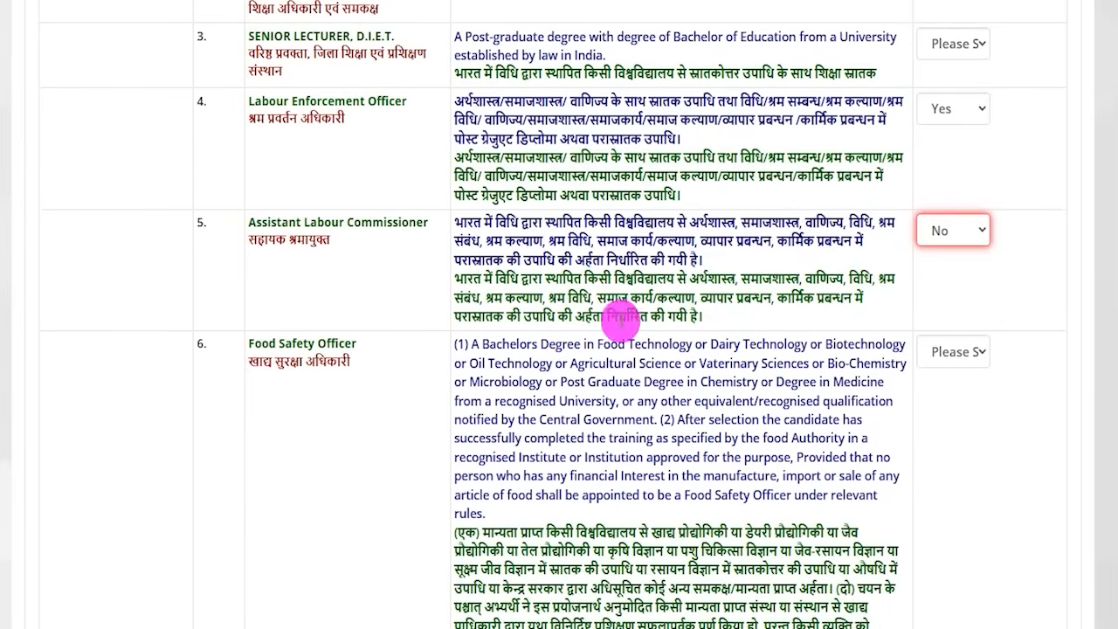
Set the acquired essential qualification for the Food Safety Officer post to Yes.
left_click_drag(266, 341, 393, 341)
scroll(414, 332, "down", 2)
left_click(946, 182)
left_click(931, 253)
Answer No to "Do You Know Hindi in Devnagari Lipi?" below the table of specific posts.
scroll(562, 348, "down", 2)
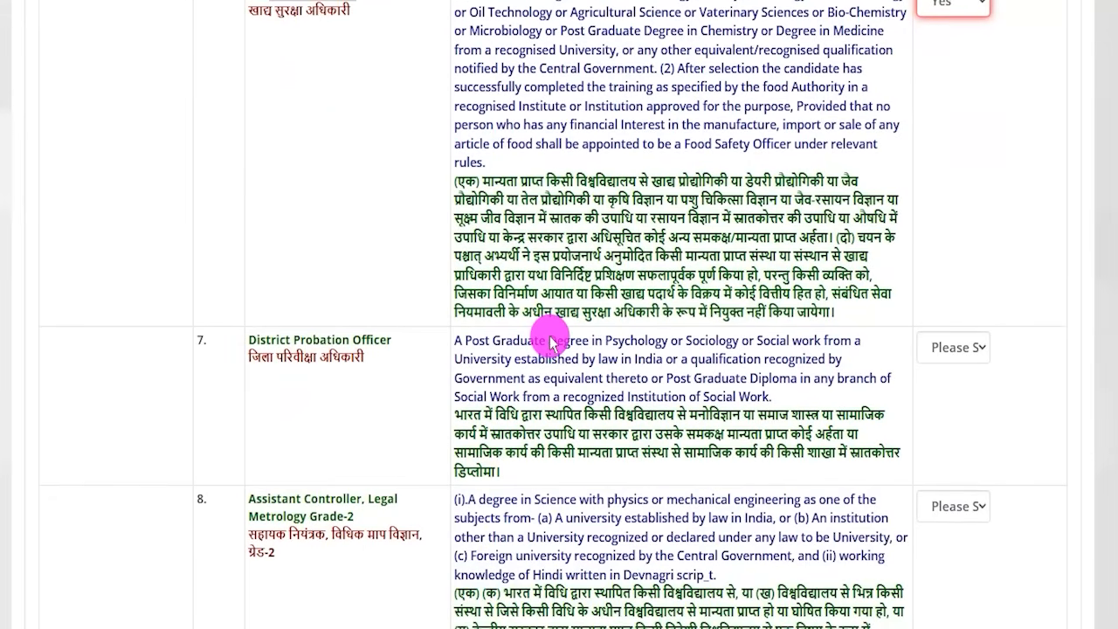
scroll(546, 305, "down", 9)
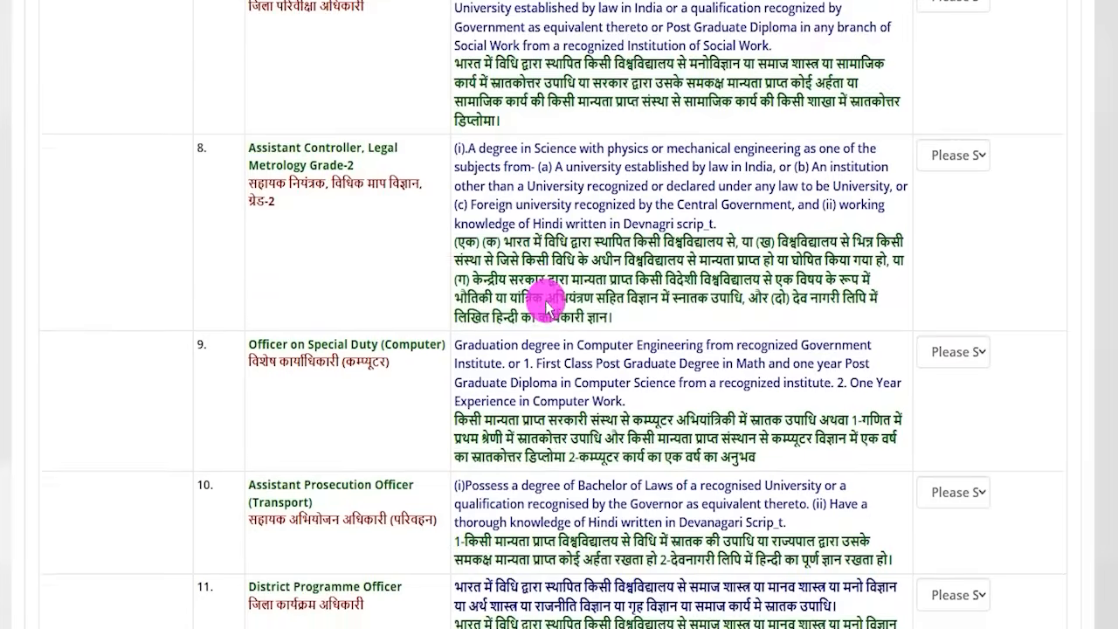
scroll(546, 302, "down", 3)
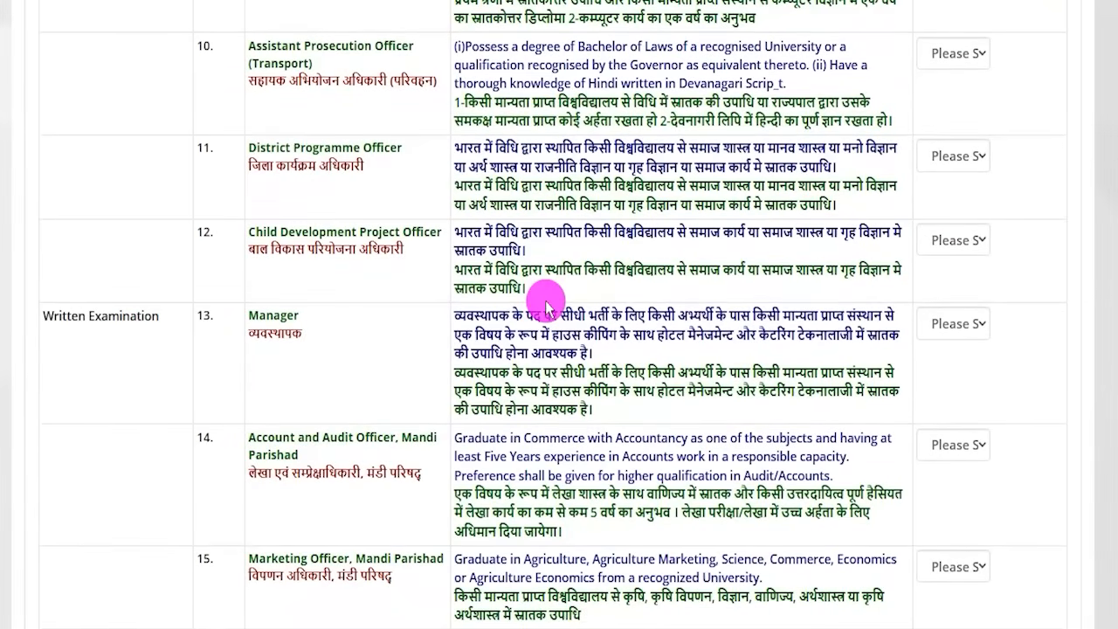
scroll(517, 330, "down", 3)
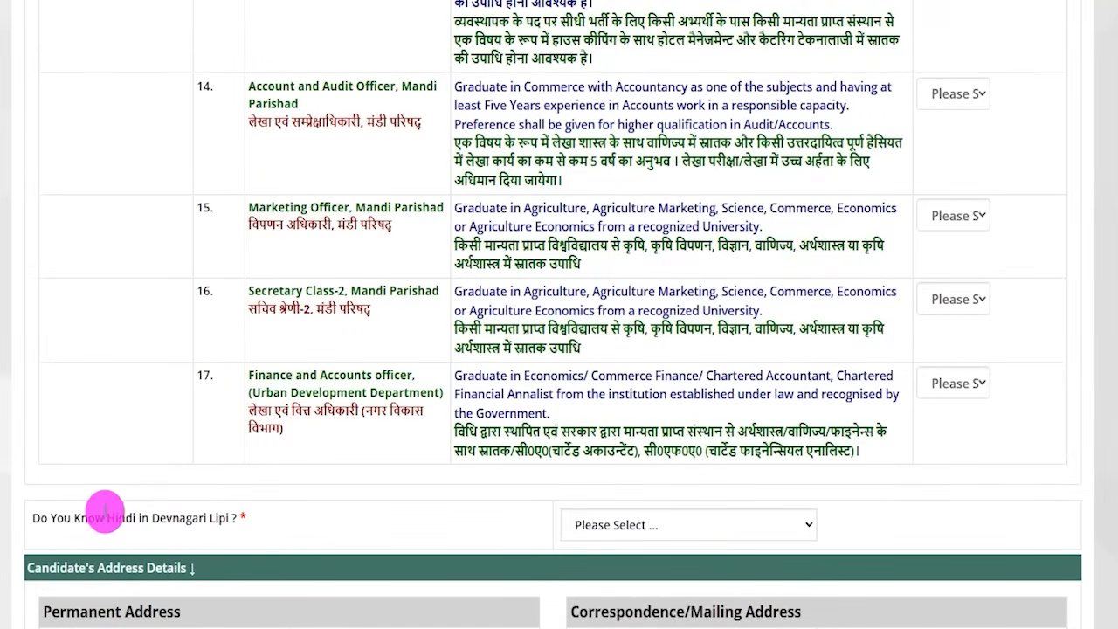
left_click_drag(57, 518, 175, 511)
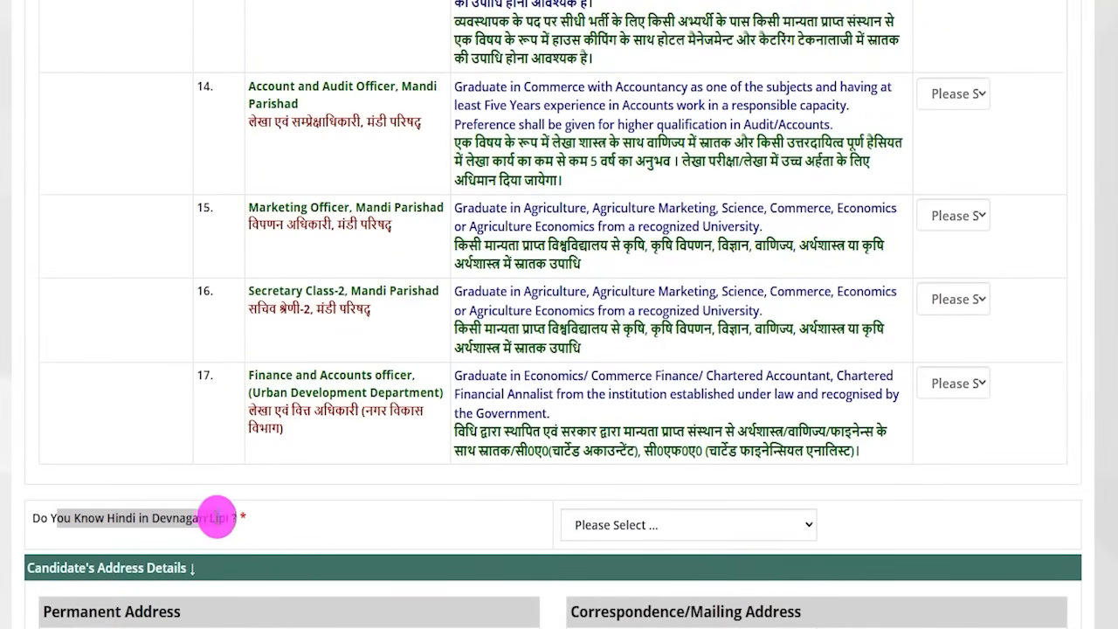
left_click(638, 524)
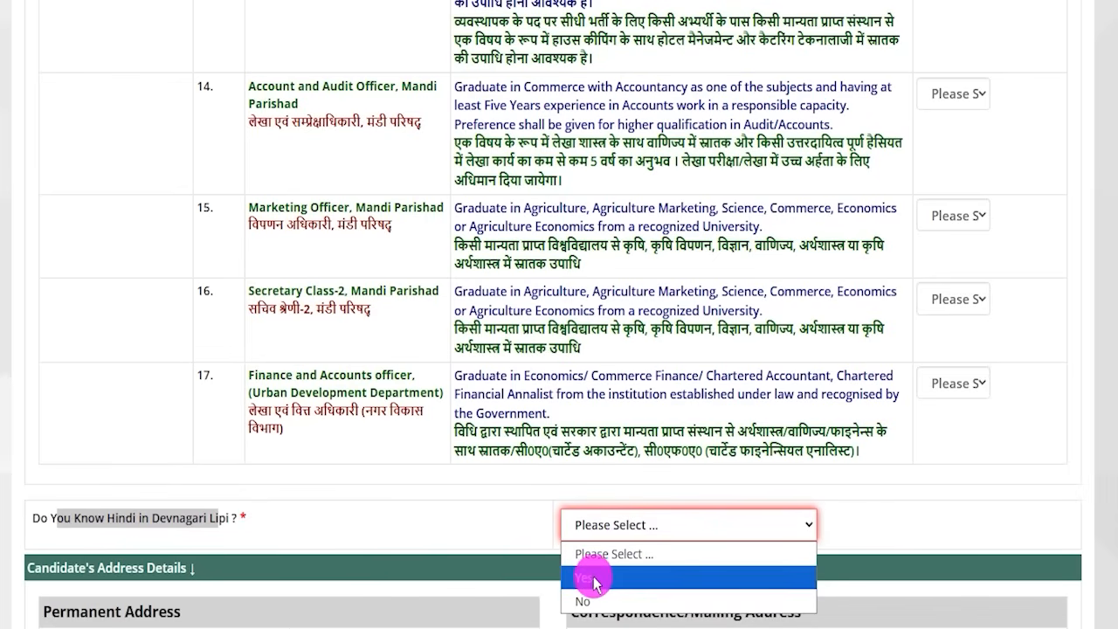
left_click(582, 601)
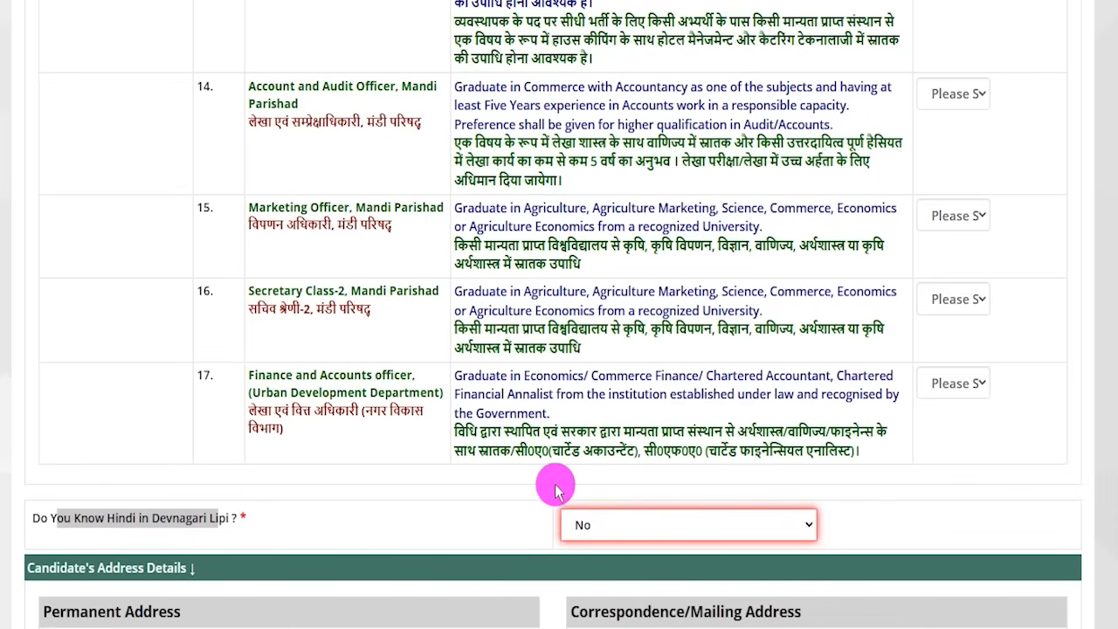
left_click(555, 491)
Pass over the candidate's address details and accept the declaration in the Declaration Segment with Yes.
left_click_drag(57, 609, 765, 609)
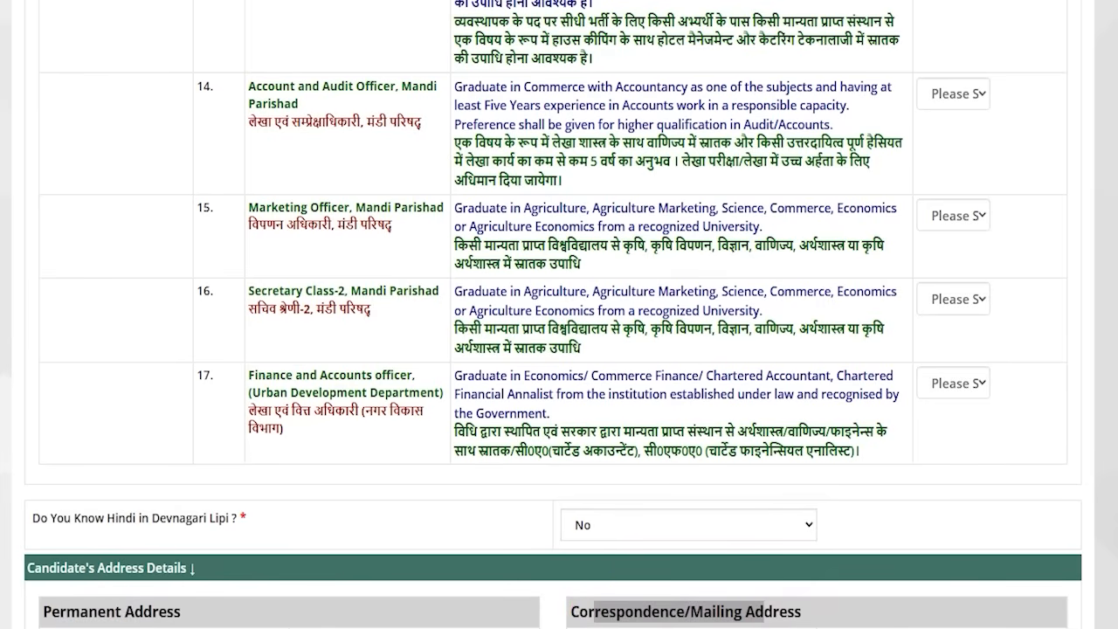
left_click(239, 594)
left_click_drag(639, 608, 716, 563)
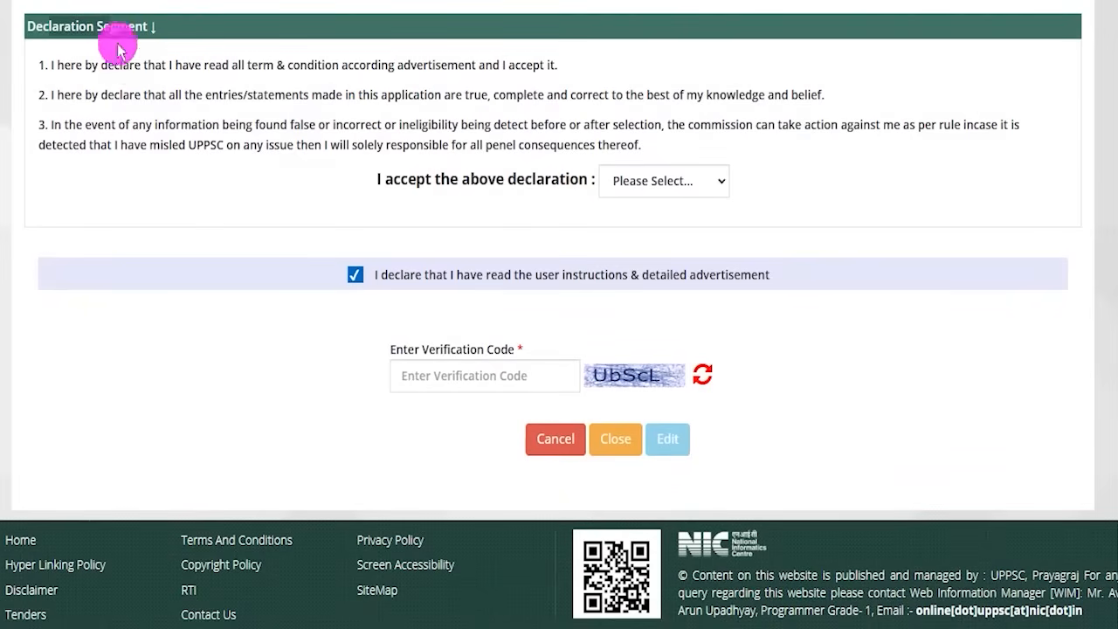
left_click_drag(124, 65, 285, 70)
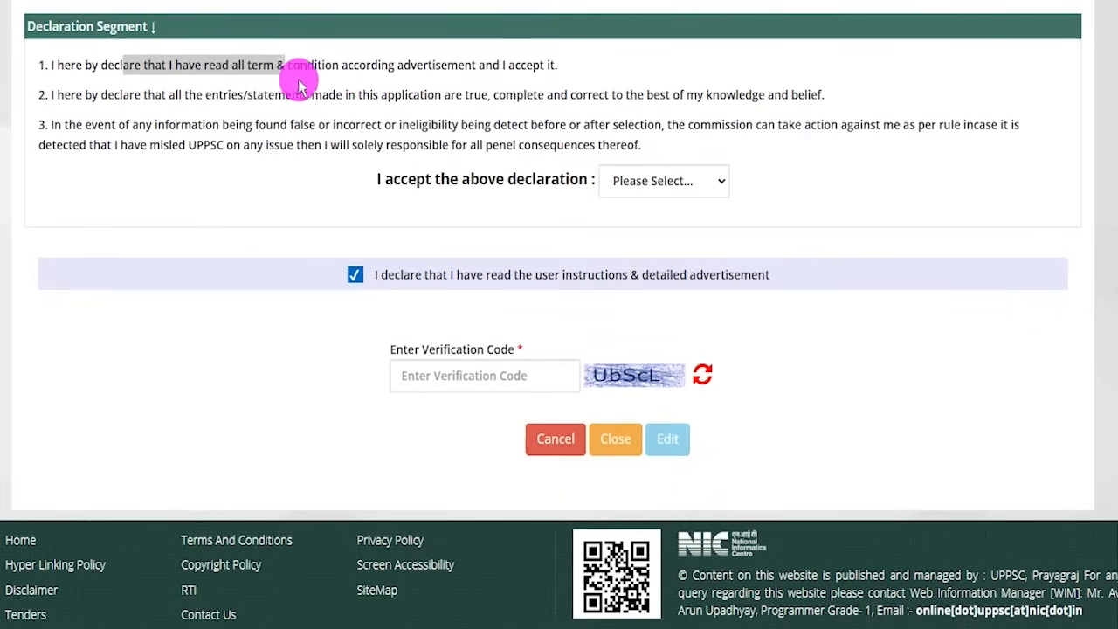
left_click_drag(192, 120, 280, 119)
left_click(240, 140)
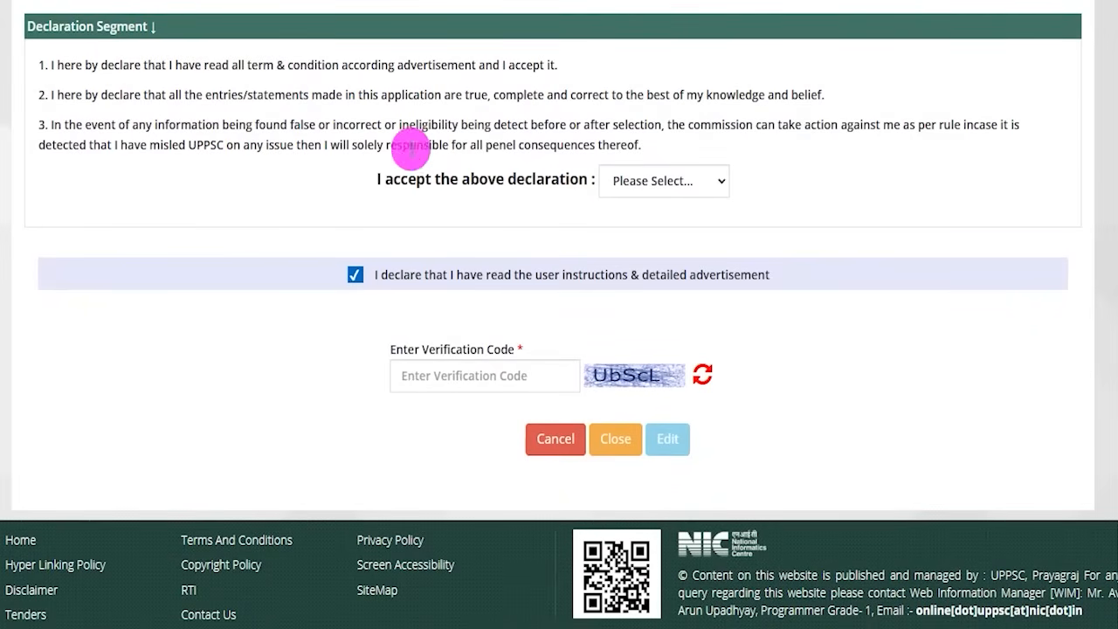
left_click(657, 188)
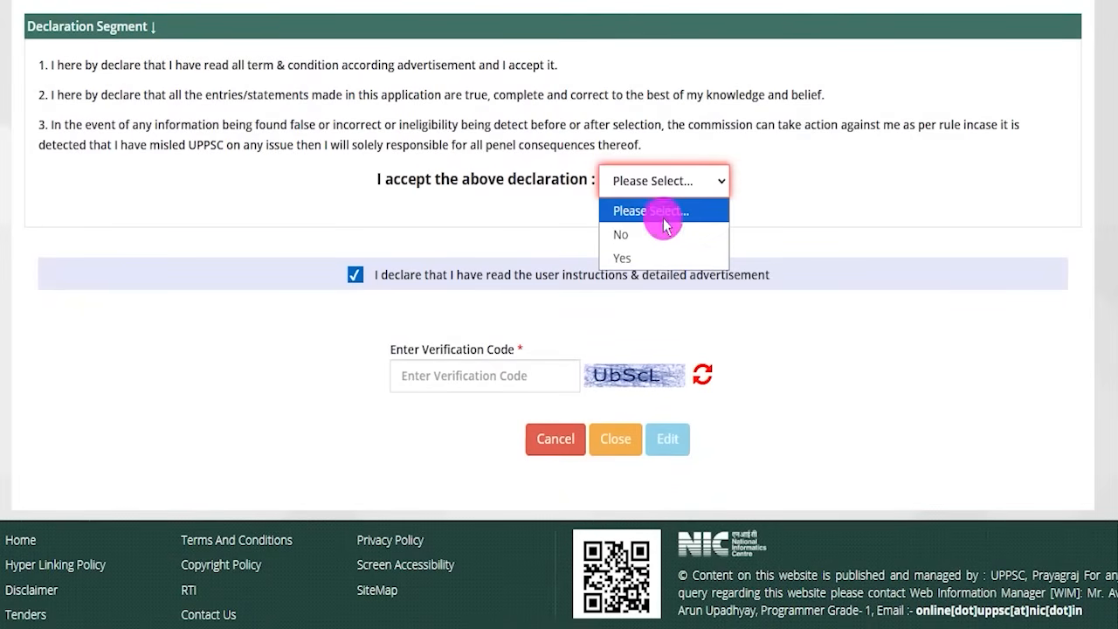
left_click(624, 256)
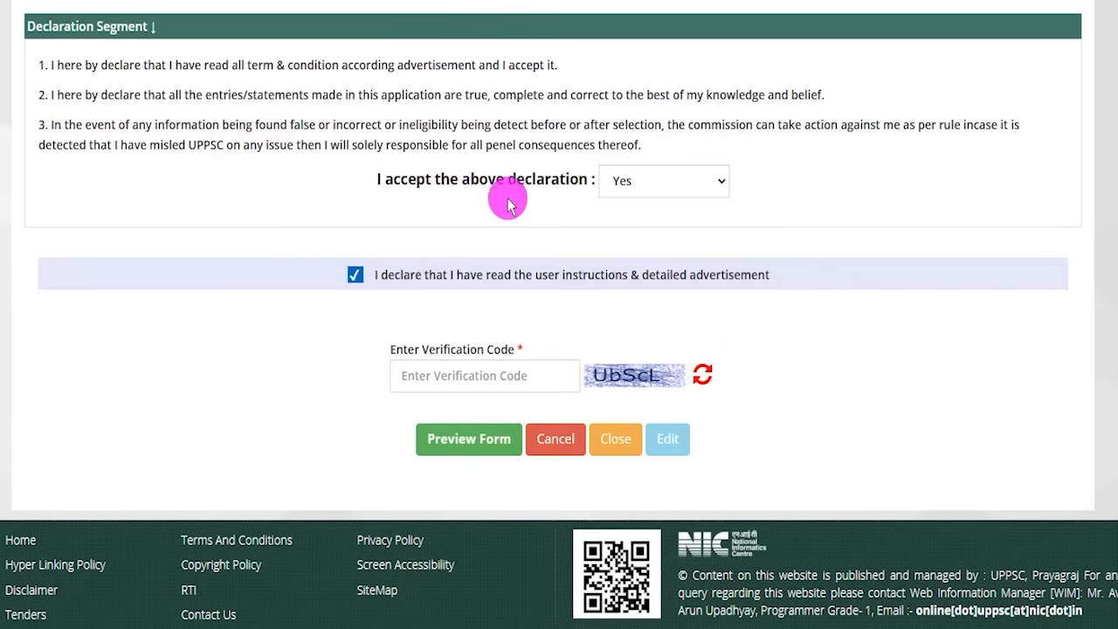
Check the advertisement declaration and the verification code field, and open the preview of the application form.
left_click_drag(360, 272, 407, 223)
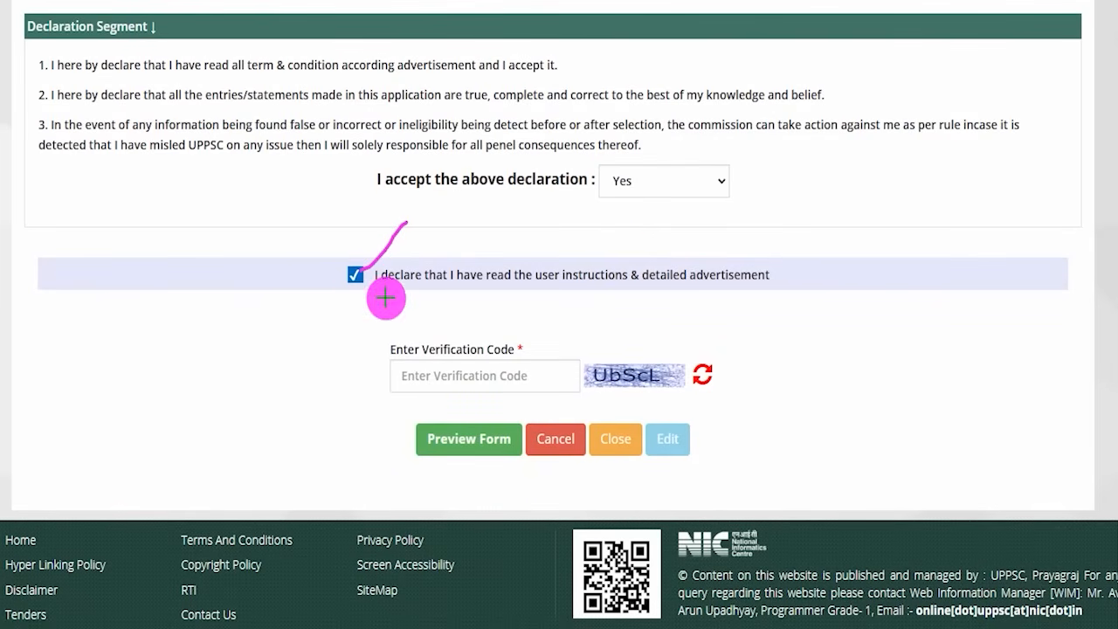
left_click_drag(599, 385, 653, 384)
left_click_drag(471, 377, 538, 296)
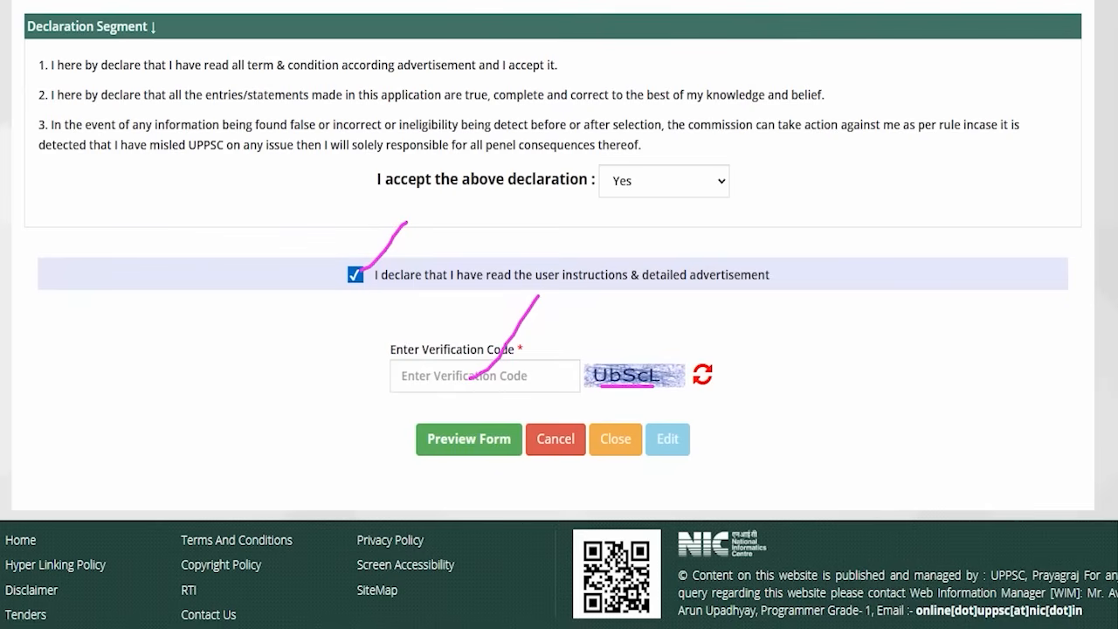
left_click_drag(212, 438, 409, 441)
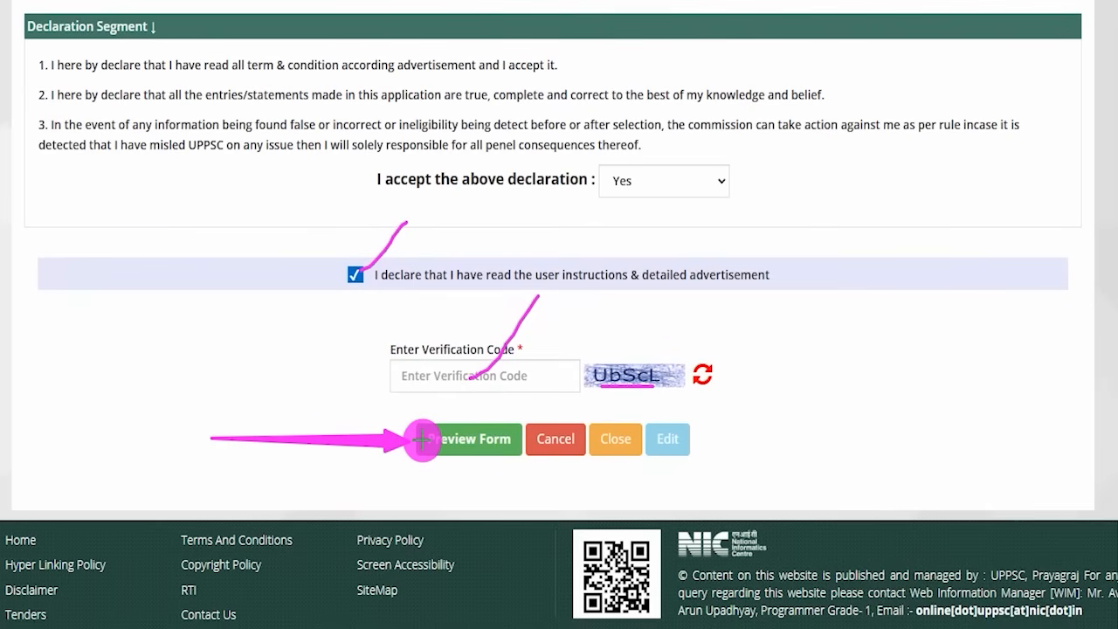
left_click(421, 439)
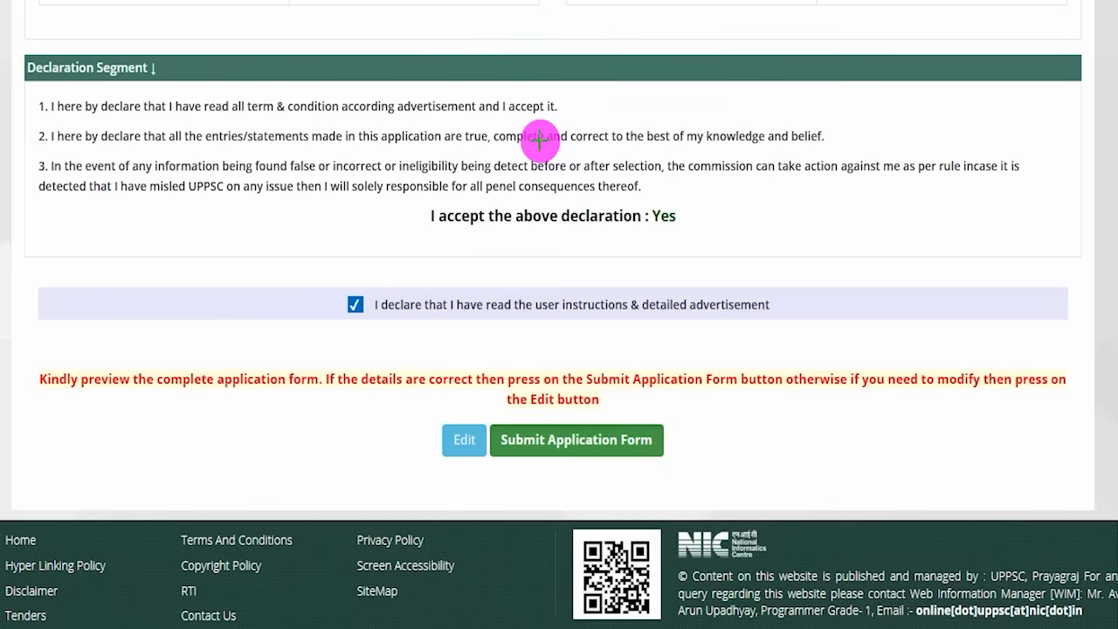
Check the accepted declarations in the preview and submit the application form.
left_click_drag(554, 120, 609, 85)
left_click_drag(651, 174, 699, 140)
left_click_drag(680, 223, 709, 201)
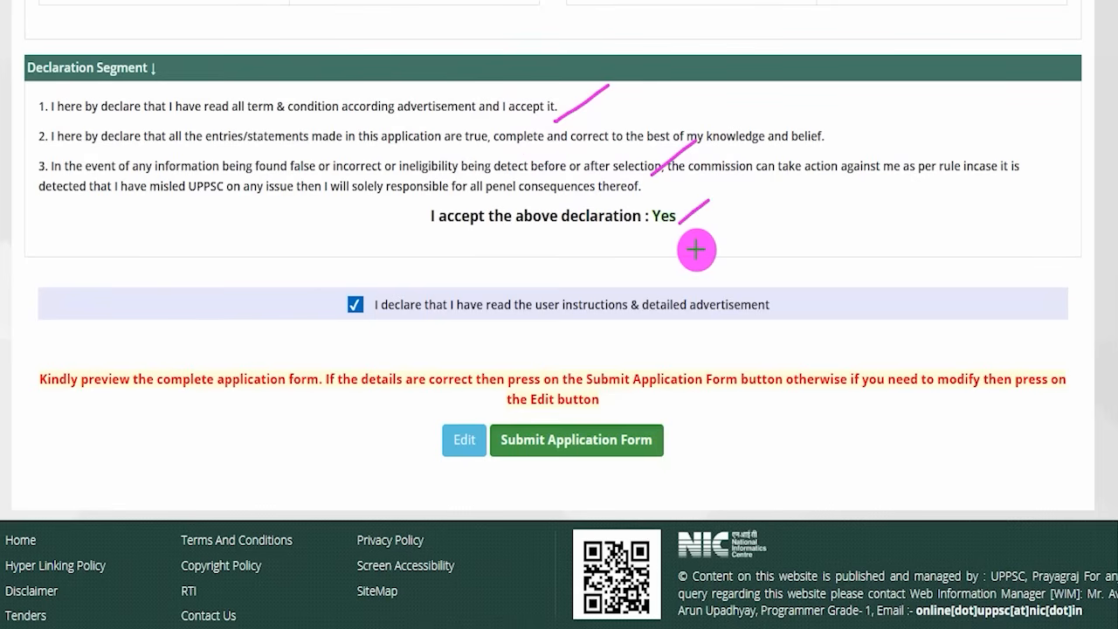
left_click_drag(685, 326, 723, 288)
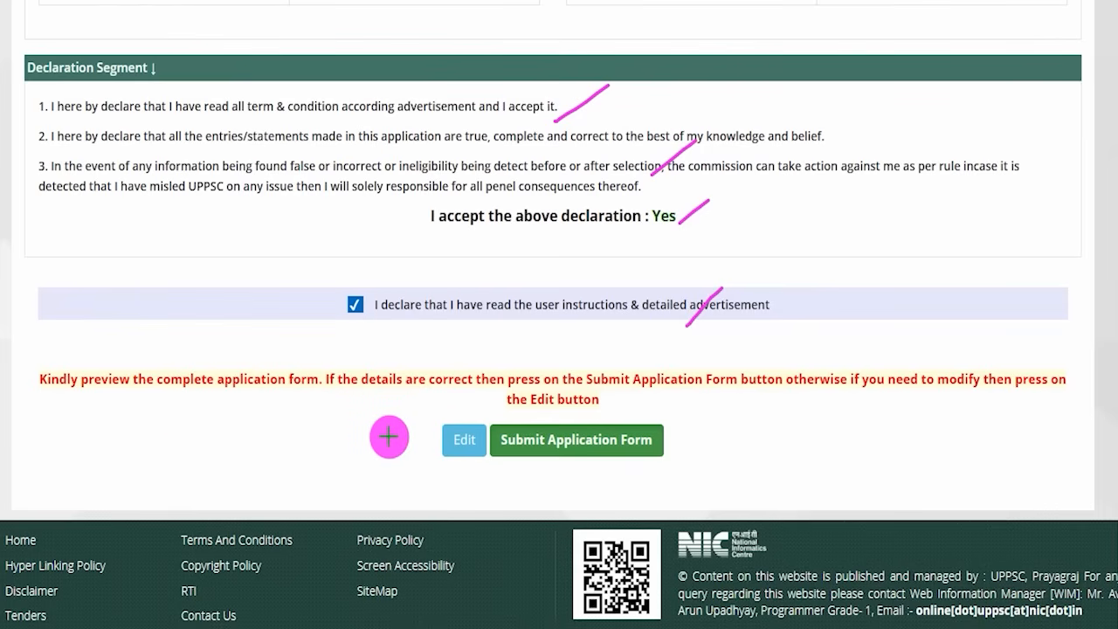
left_click_drag(213, 429, 422, 443)
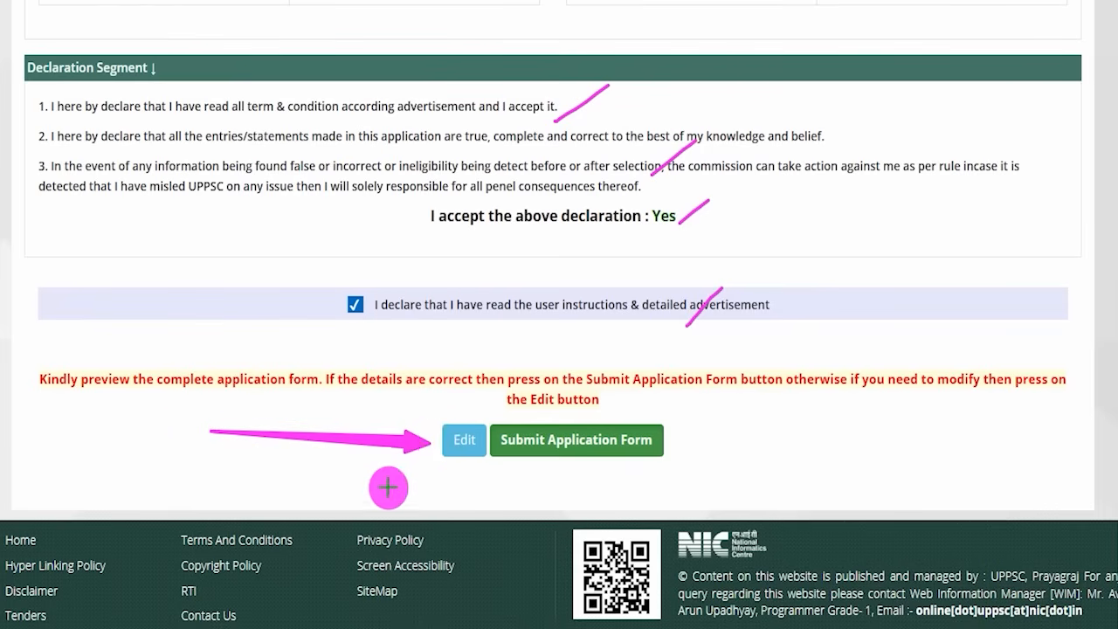
left_click_drag(868, 437, 685, 442)
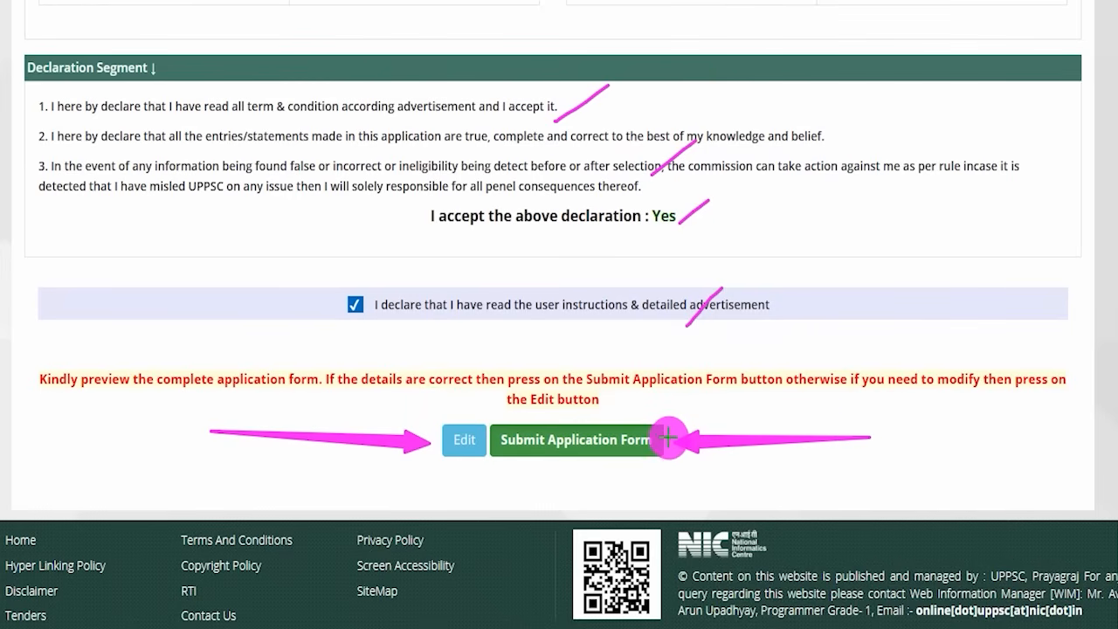
left_click(664, 434)
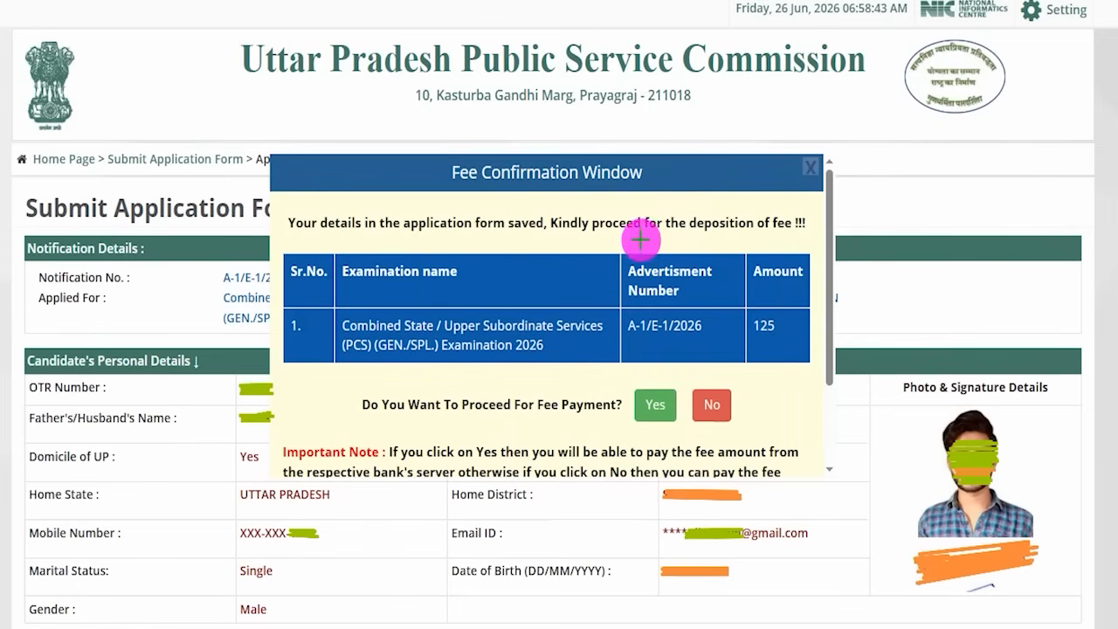
Review the examination fee in the fee confirmation and agree to proceed to the fee payment.
left_click_drag(640, 238, 683, 176)
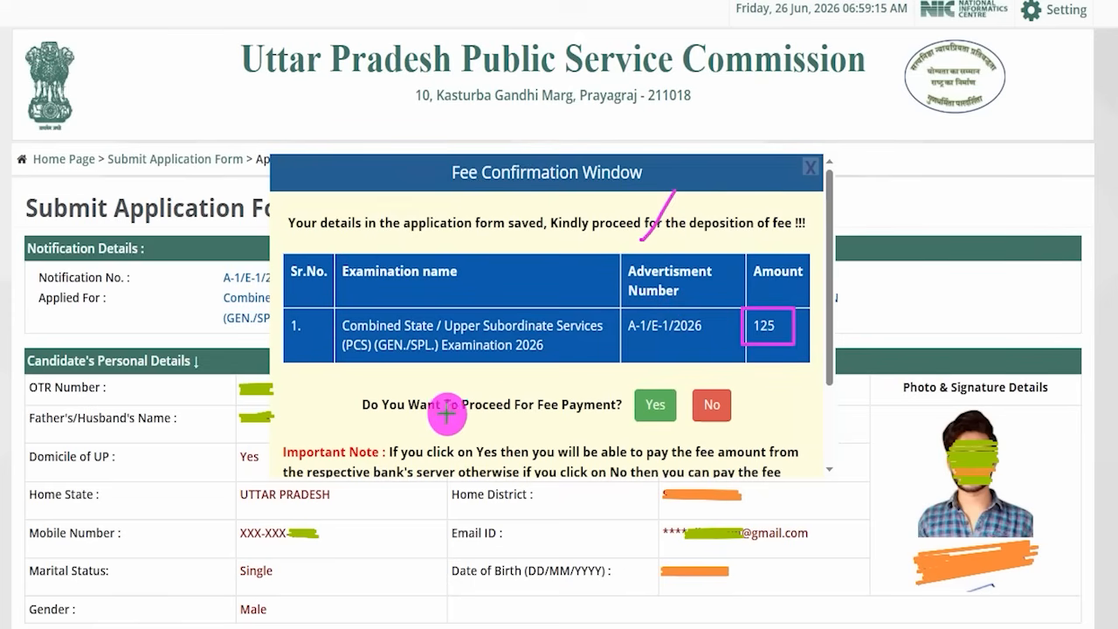
mouse_move(614, 374)
left_mouse_down()
mouse_move(654, 387)
mouse_move(683, 435)
left_mouse_up()
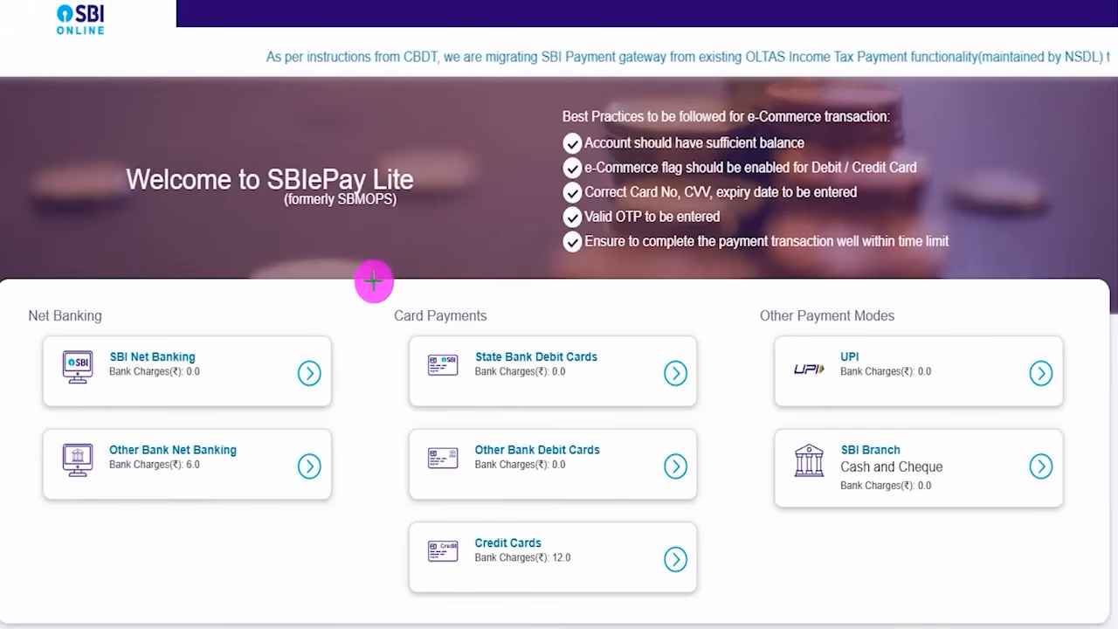
Review the net banking, card and other payment modes on SBIePay Lite and choose UPI for the application fee.
left_click_drag(372, 283, 426, 208)
left_click_drag(250, 345, 295, 297)
left_click_drag(576, 346, 615, 302)
left_click_drag(626, 433, 669, 405)
left_click_drag(633, 495, 652, 484)
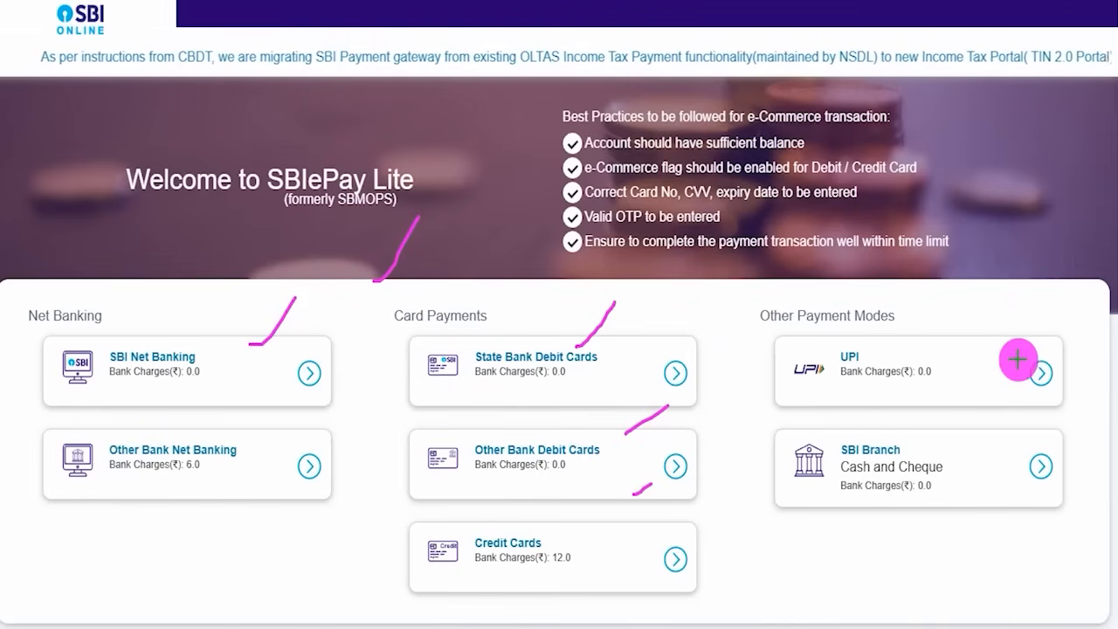
left_click_drag(969, 338, 1024, 287)
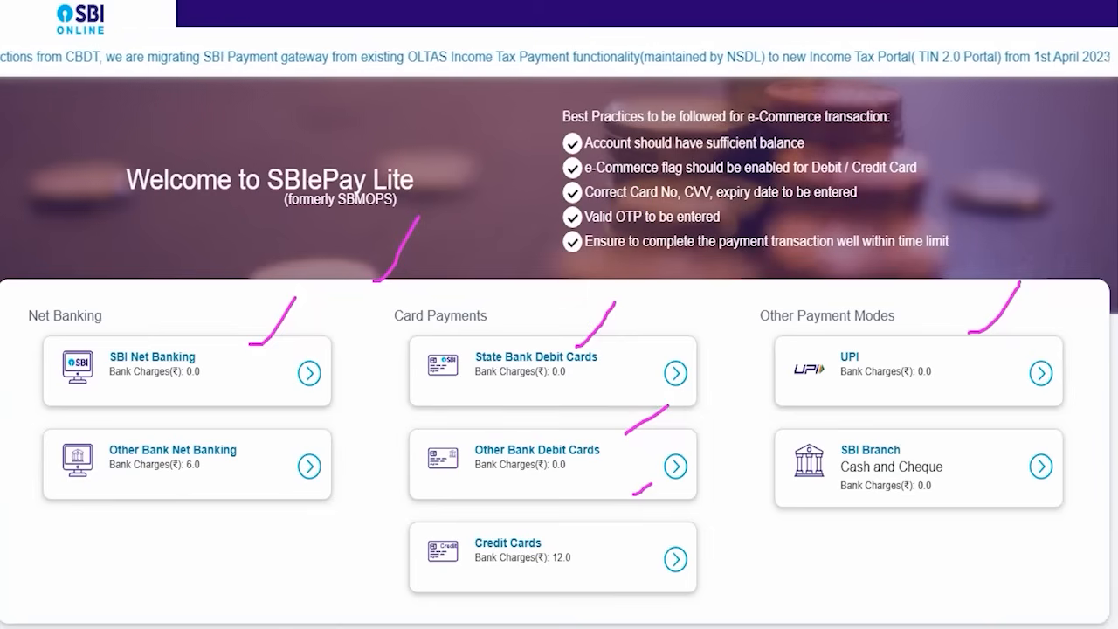
key("Escape")
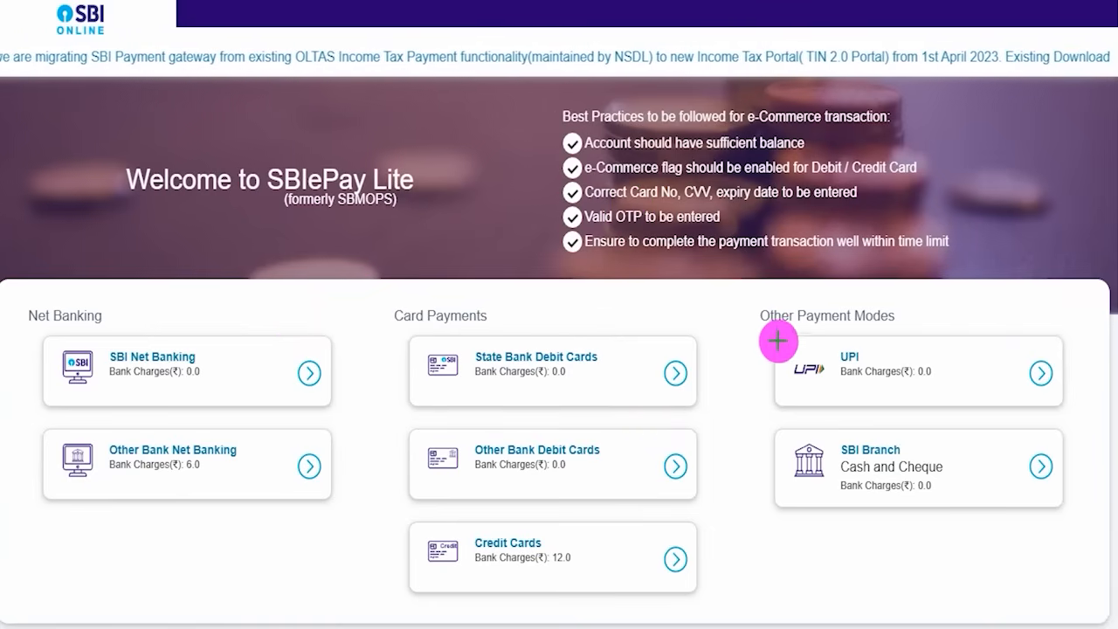
mouse_move(751, 329)
left_mouse_down()
mouse_move(1043, 374)
mouse_move(1077, 408)
left_mouse_up()
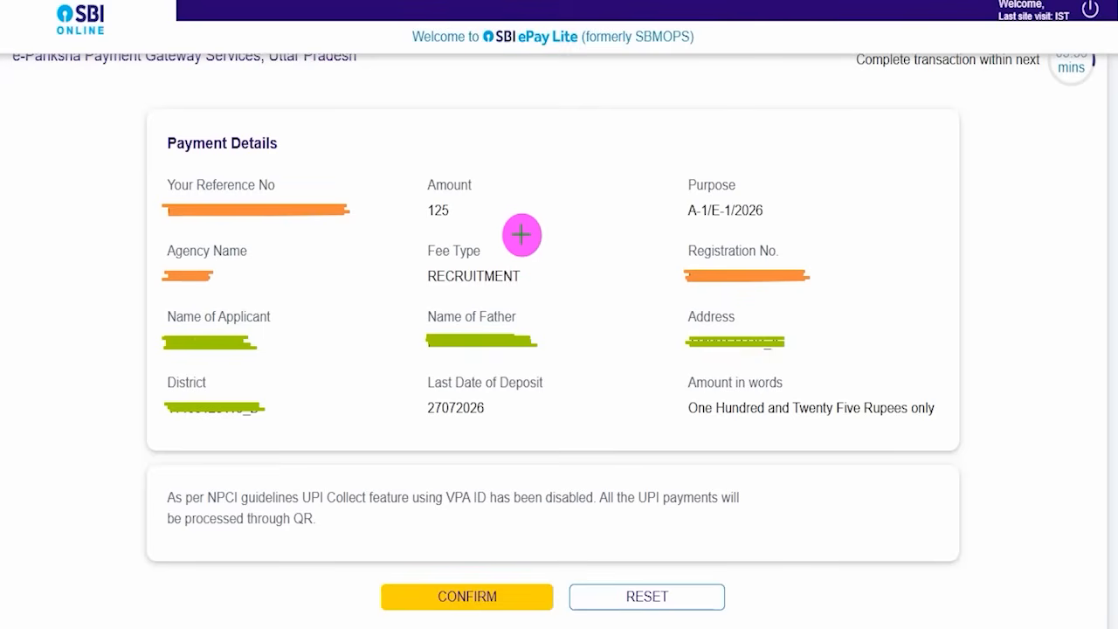
Check the amount in the payment details and confirm the UPI payment to generate its QR code.
left_click_drag(497, 211, 552, 120)
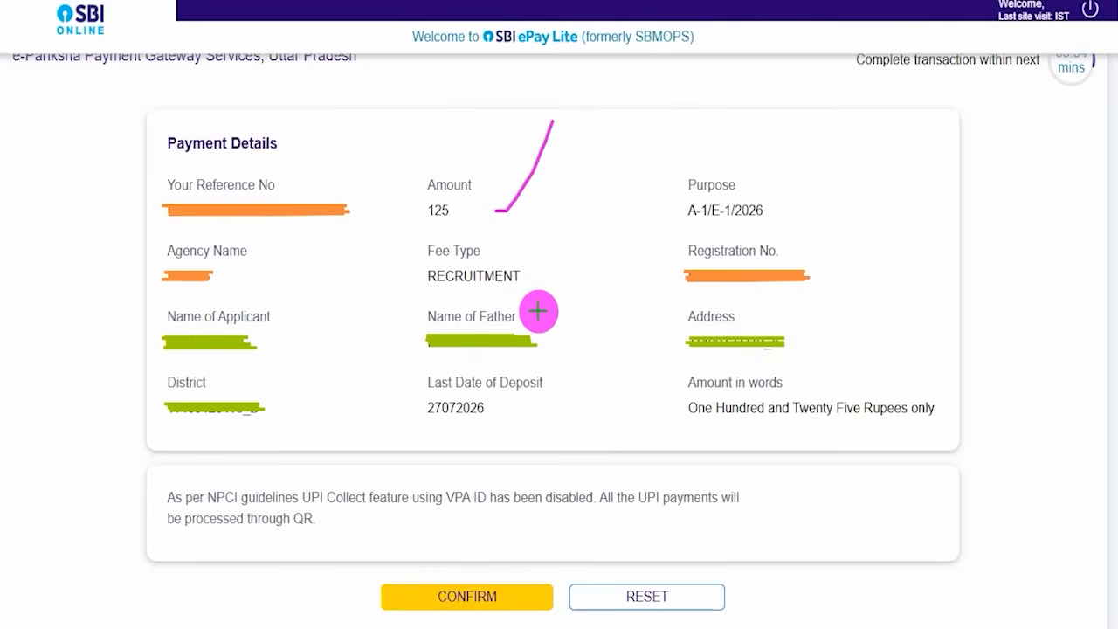
left_click_drag(349, 436, 412, 572)
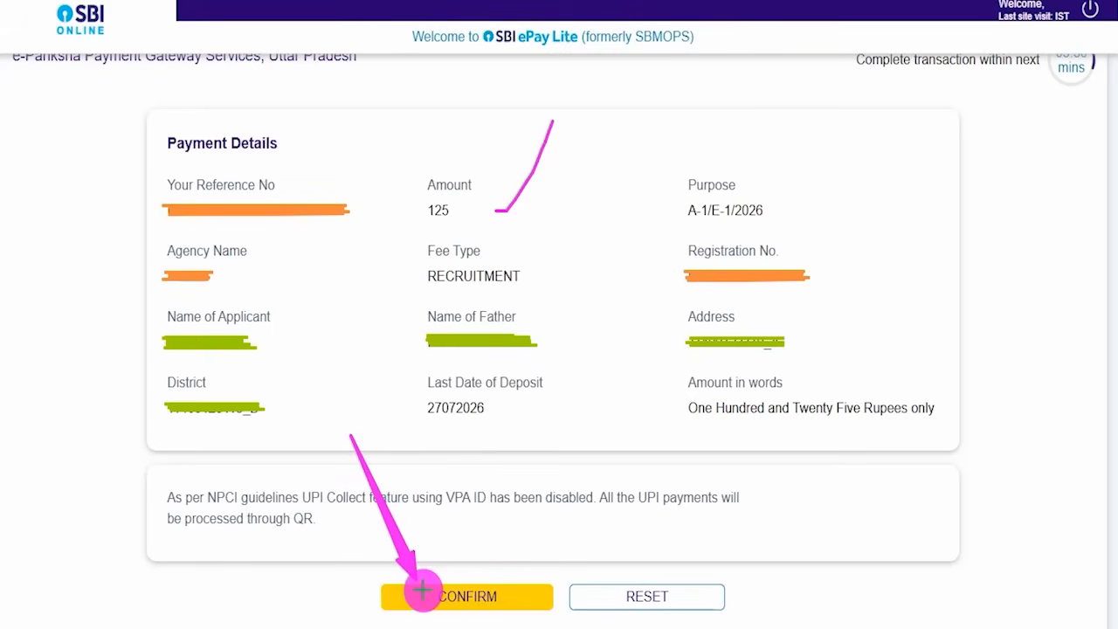
left_click(422, 594)
Examine the QR code for the UPI payment on the Remittance Information Form.
left_click_drag(350, 423, 405, 356)
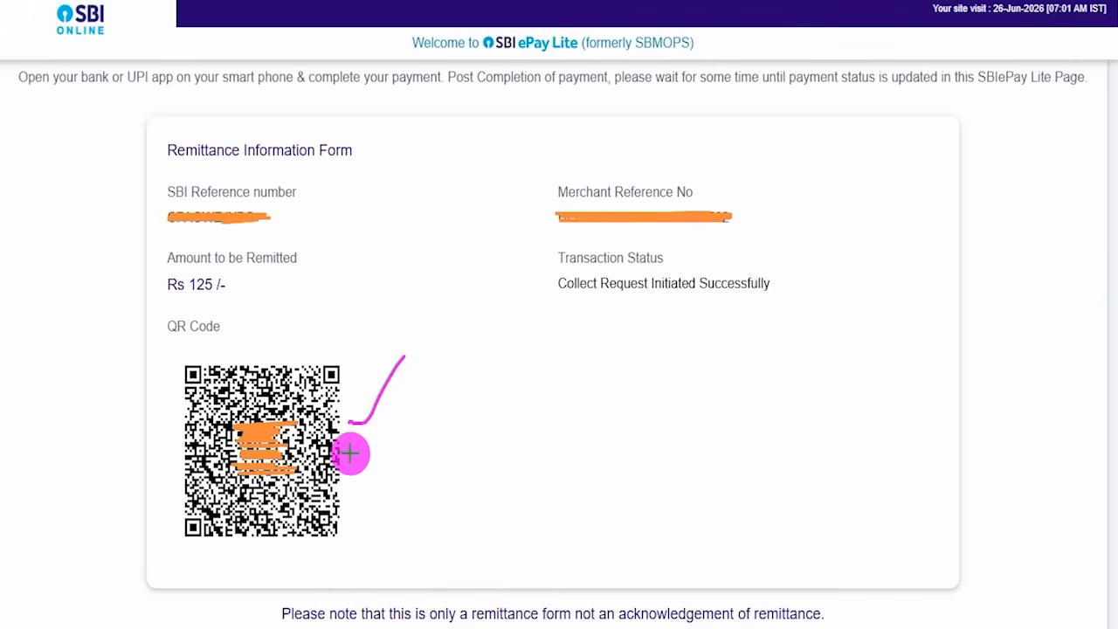
left_click_drag(350, 453, 439, 377)
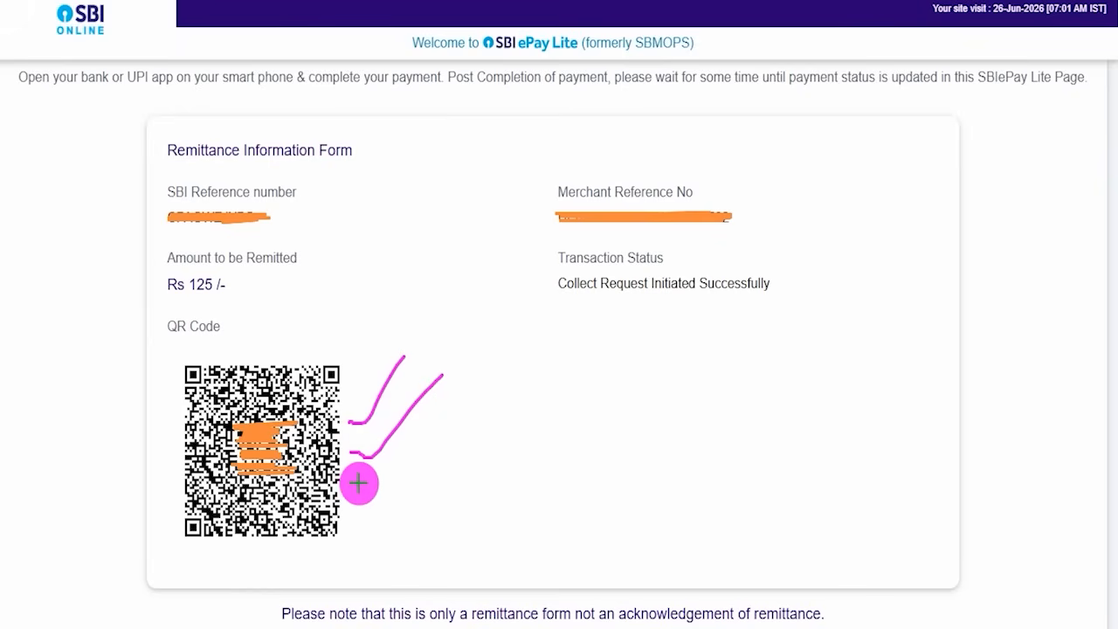
left_click_drag(361, 485, 441, 417)
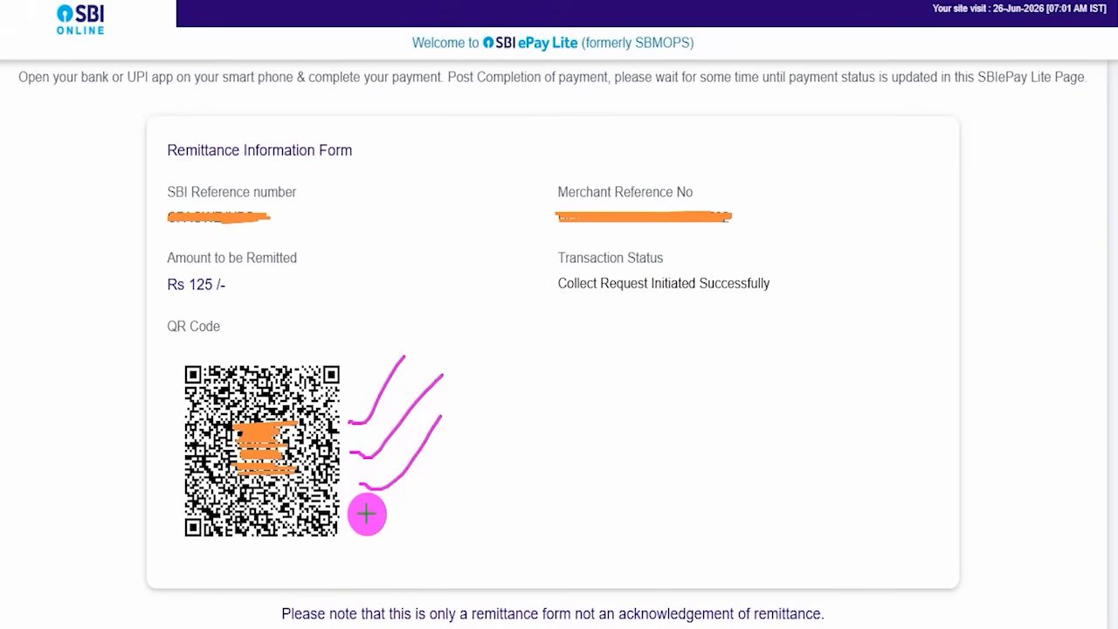
left_click_drag(366, 513, 461, 437)
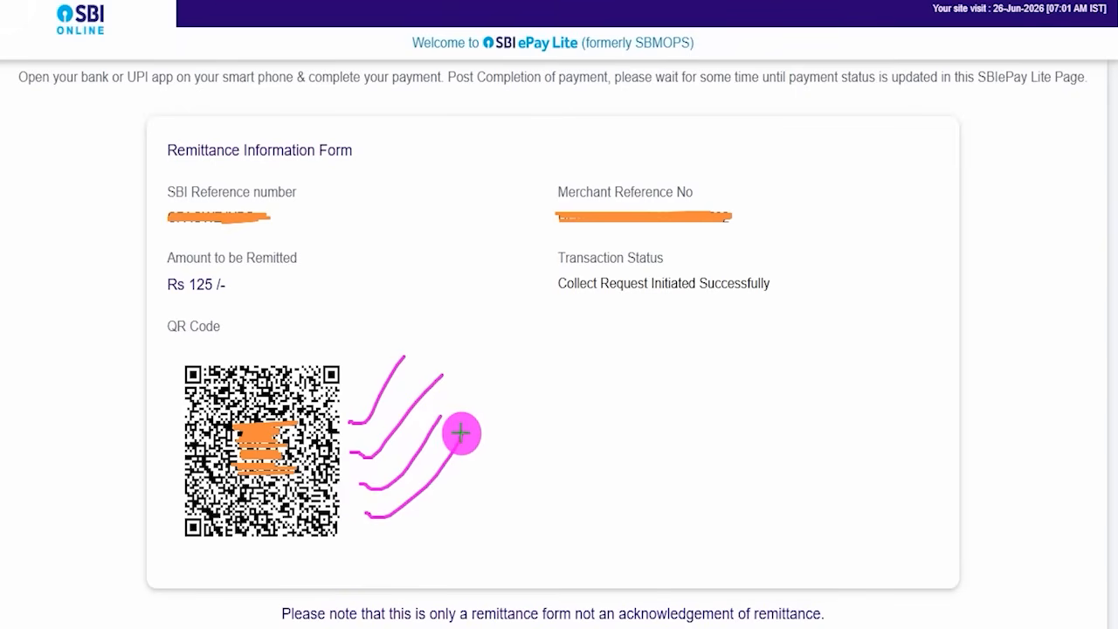
left_click_drag(539, 406, 722, 404)
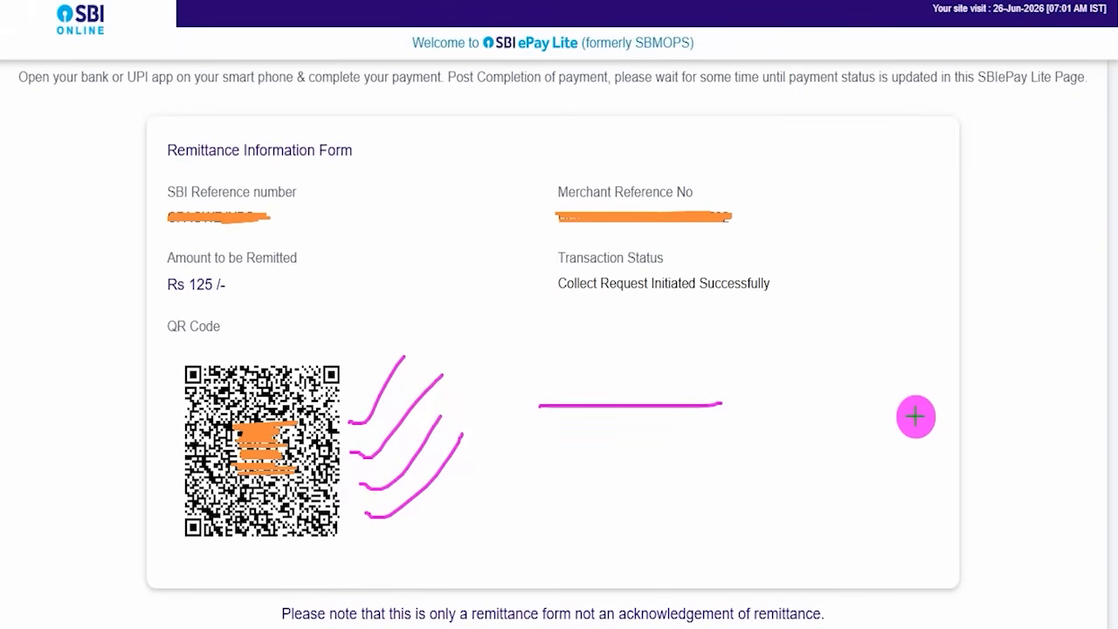
left_click_drag(762, 395, 857, 392)
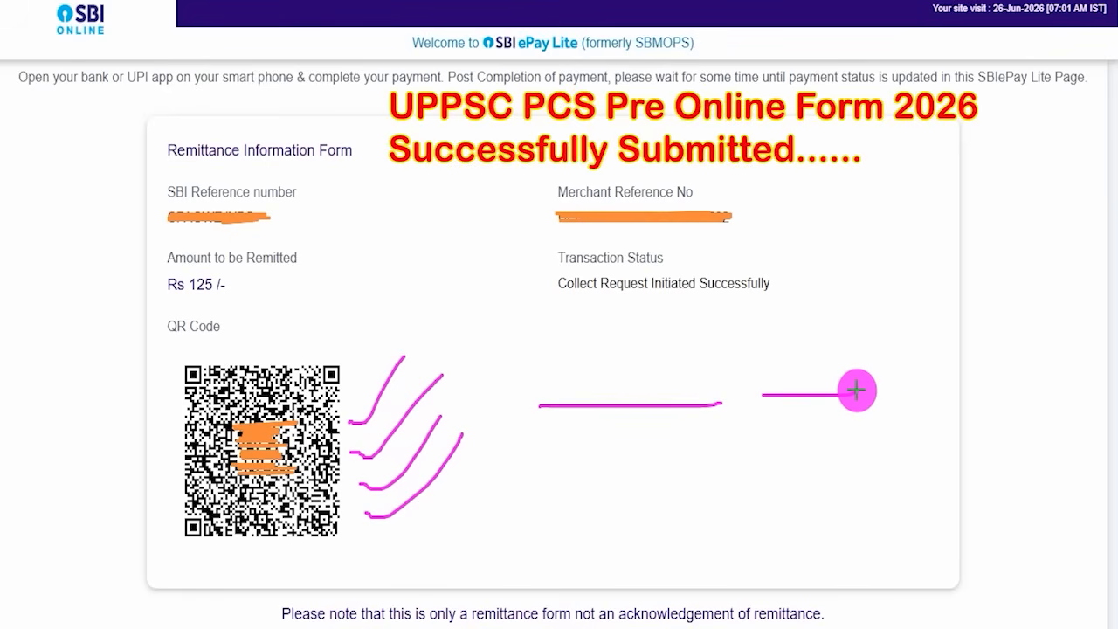
left_click_drag(611, 456, 659, 384)
left_click_drag(765, 441, 814, 369)
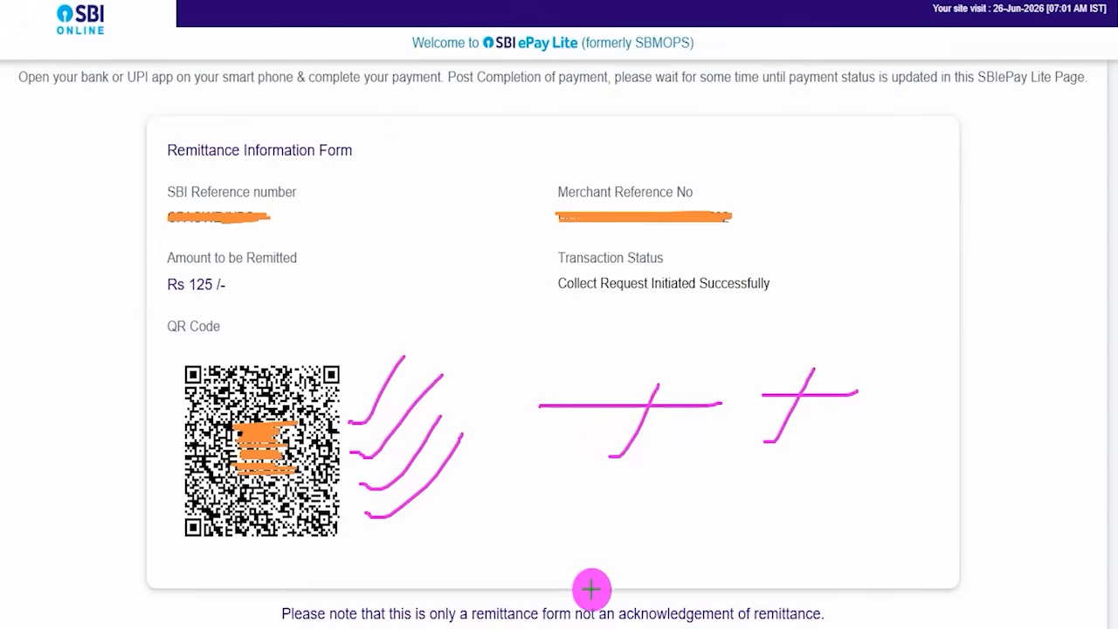